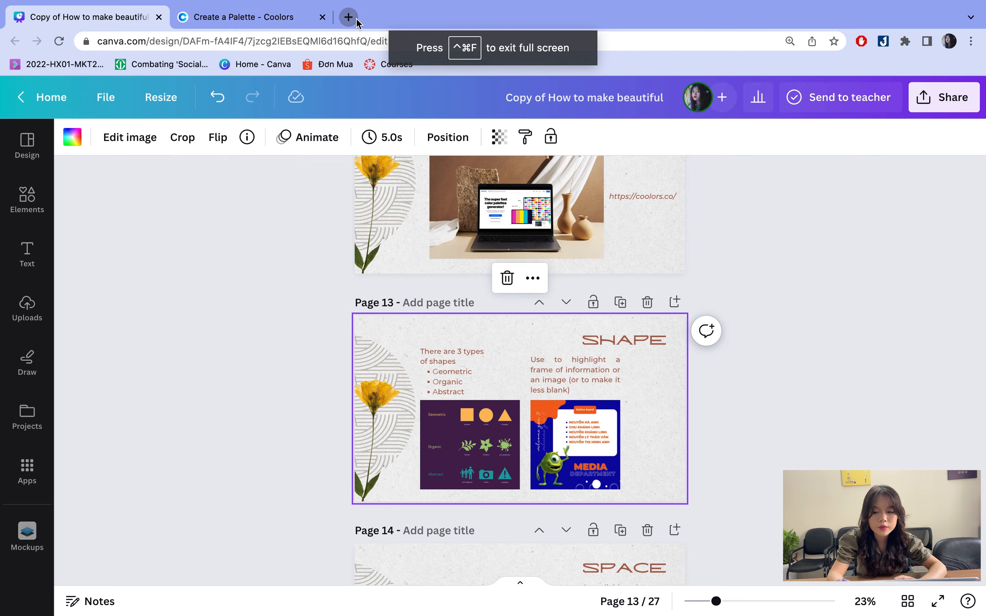
- Open the Canva home page in a new browser tab and open the recent Instagram Post design "25.6"
type("can")
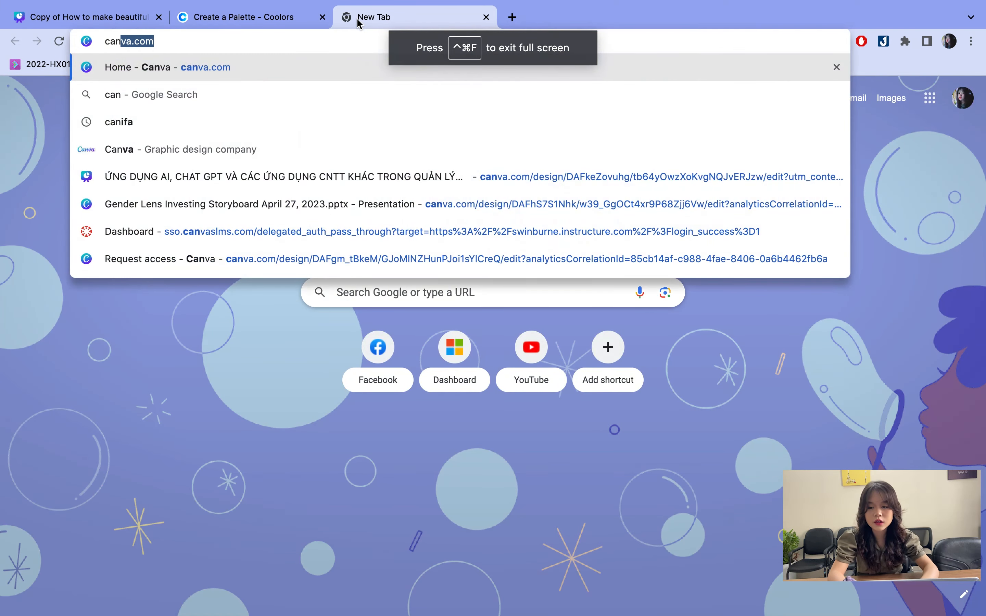
left_click(317, 67)
scroll(376, 207, "down", 5)
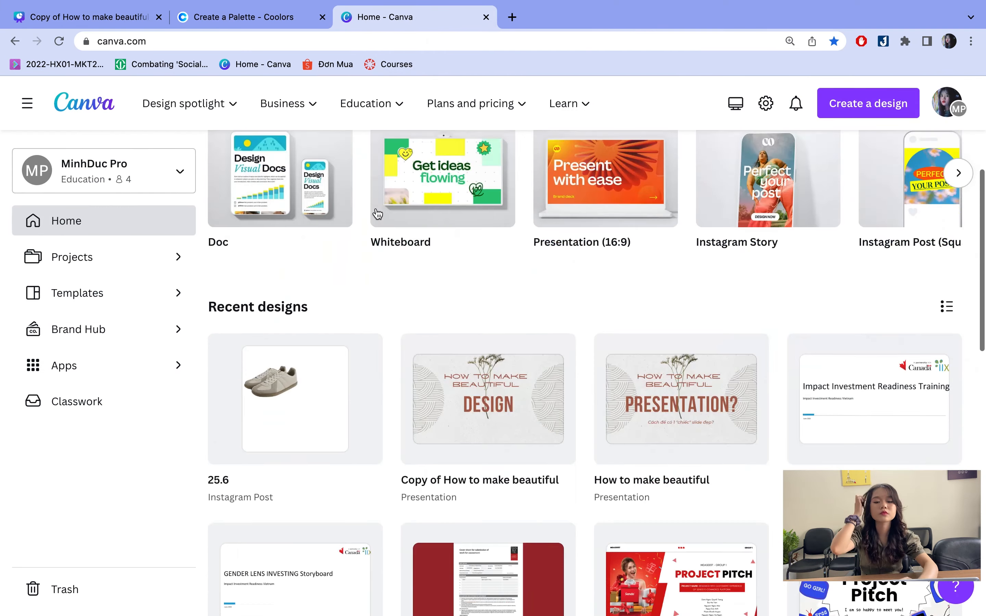
scroll(376, 207, "down", 6)
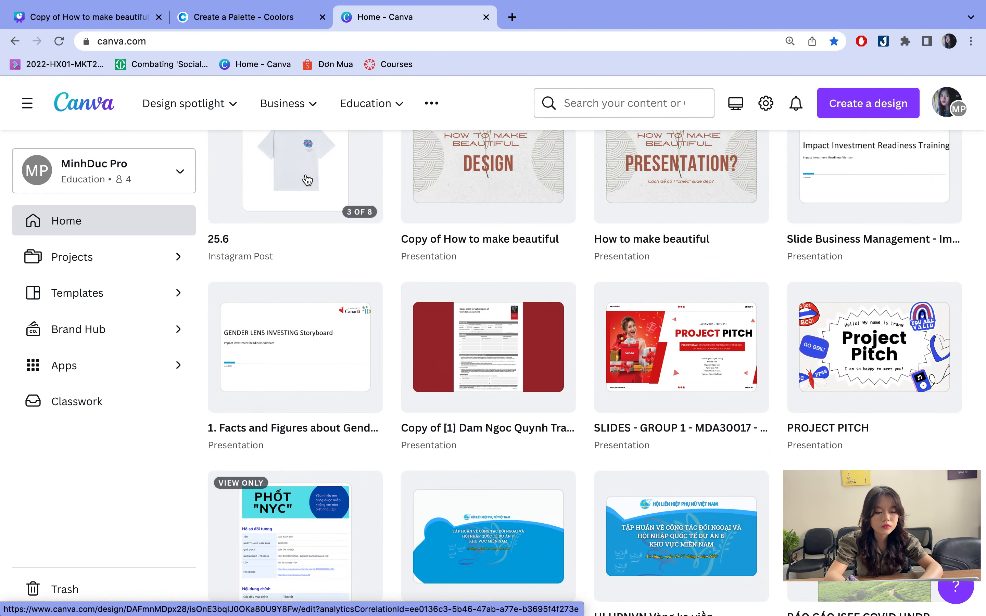
left_click(308, 180)
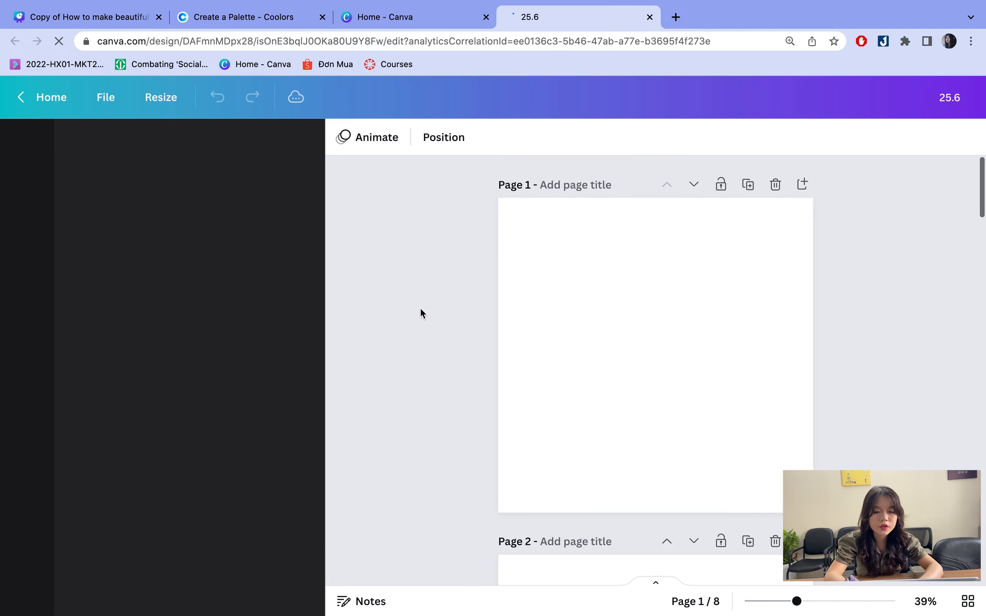
- Examine the T-shirts, shoes, outlined text and podium composing the Hot Sale post on page 8
scroll(480, 439, "down", 20)
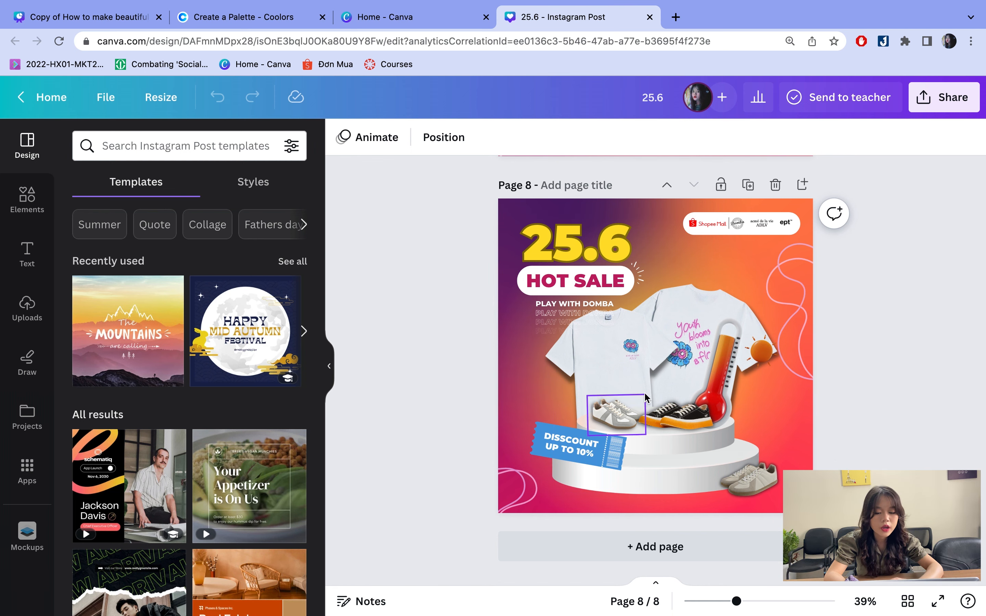
scroll(631, 379, "up", 5)
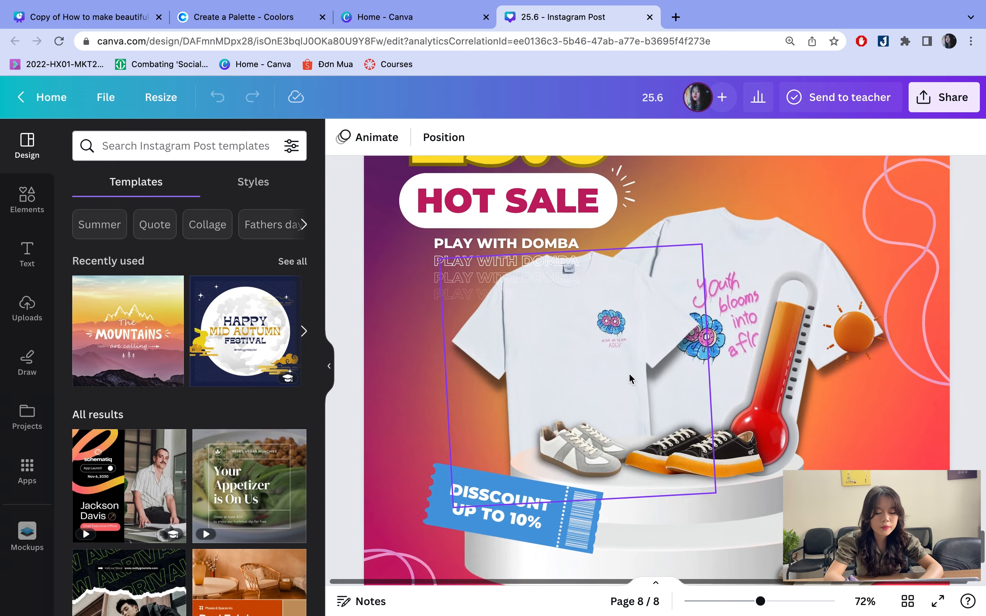
scroll(631, 378, "down", 3)
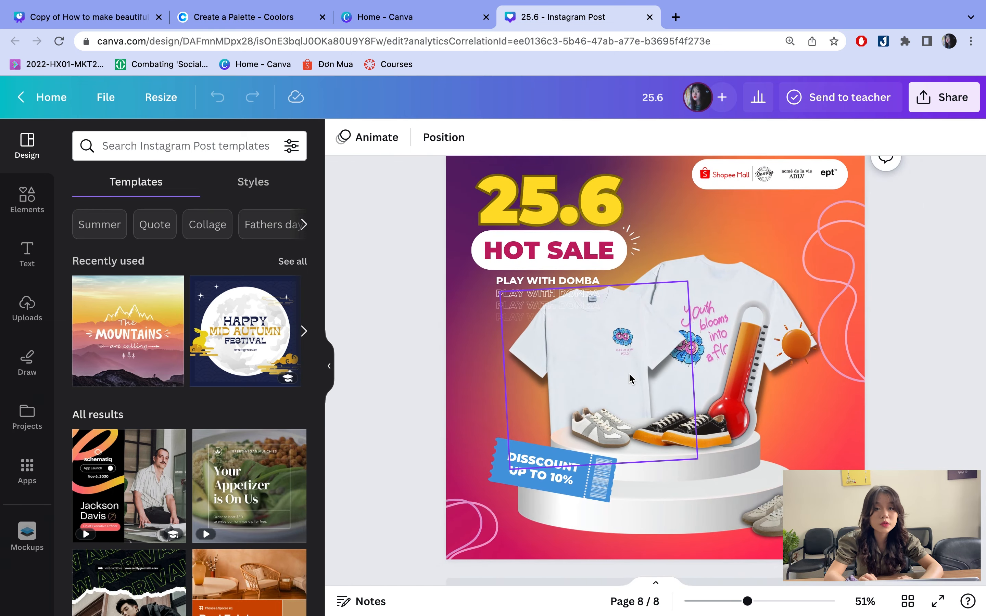
left_click(630, 379)
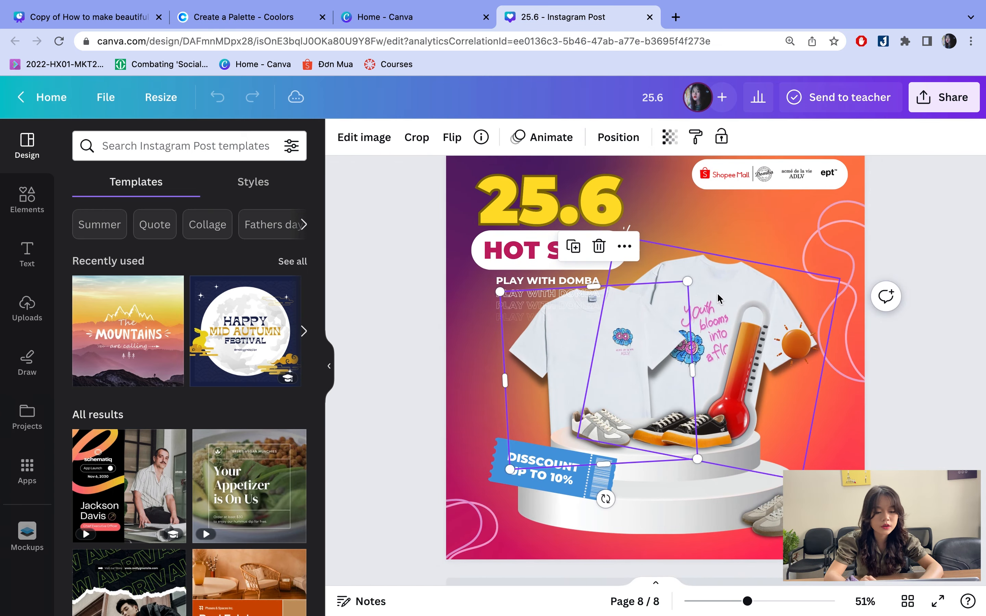
left_click(583, 344)
left_click(608, 435)
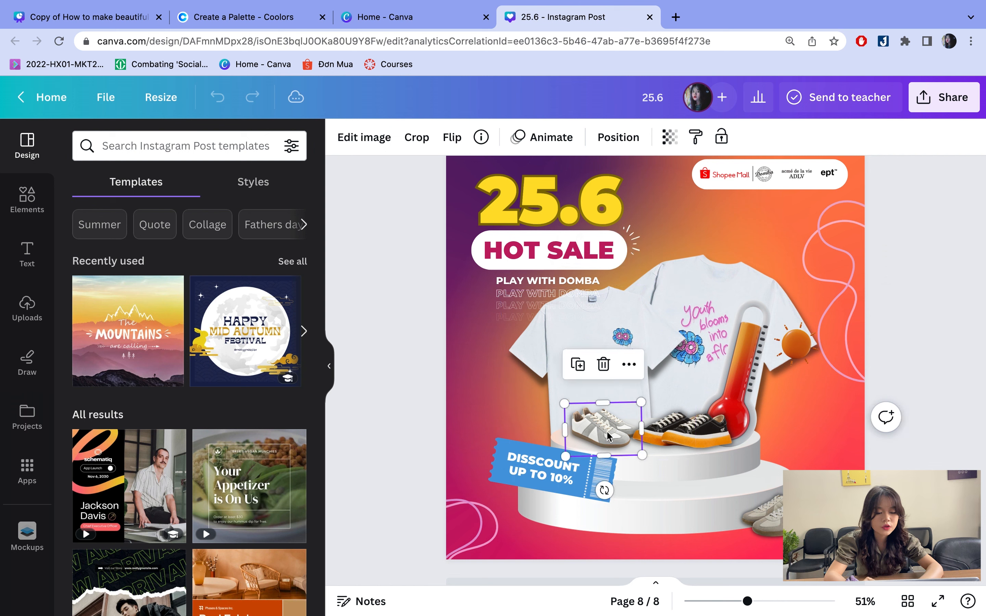
left_click(697, 435)
left_click(599, 294)
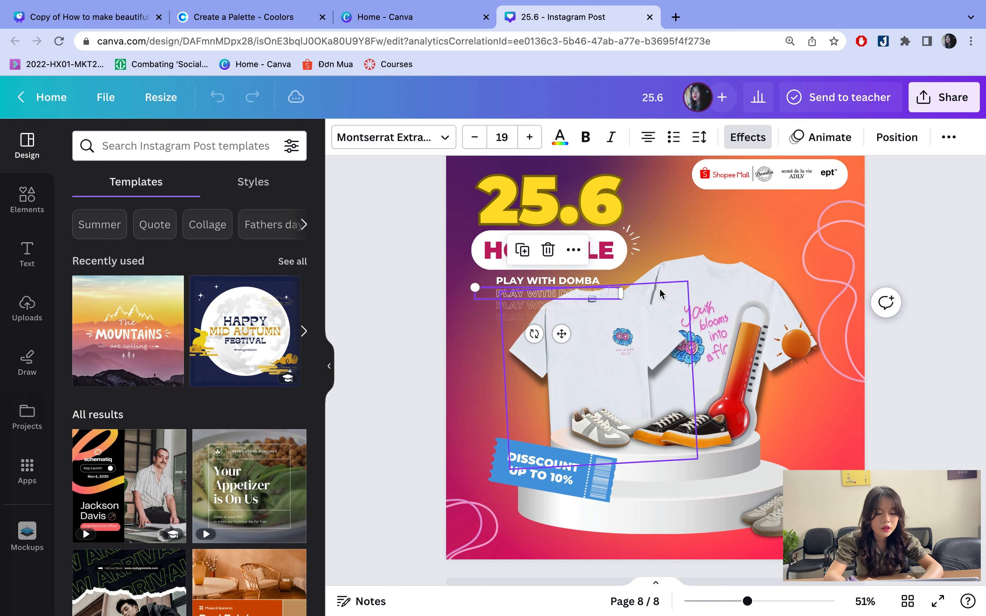
left_click(570, 340)
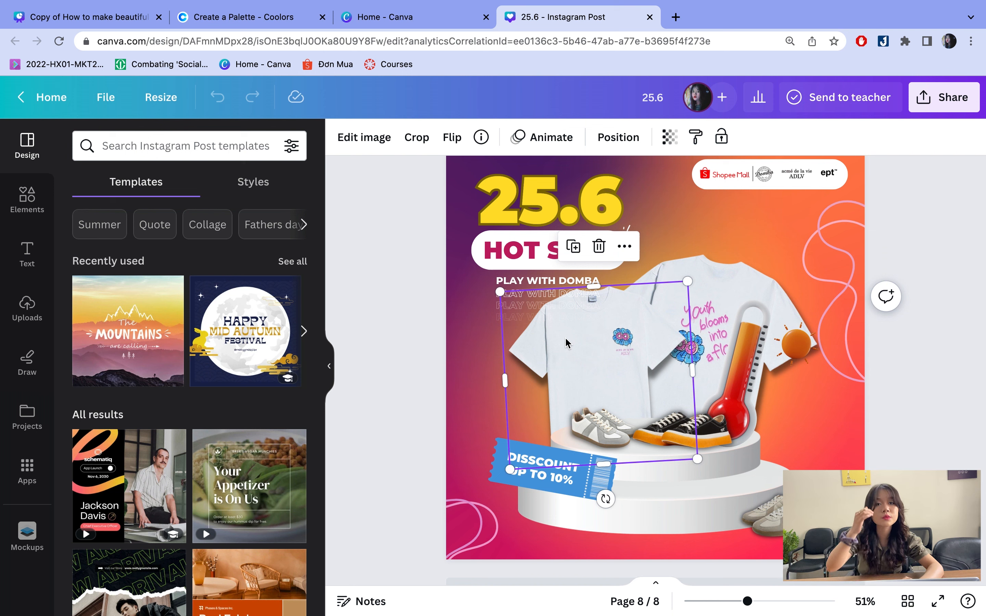
left_click(709, 316)
left_click(693, 318)
left_click(724, 308)
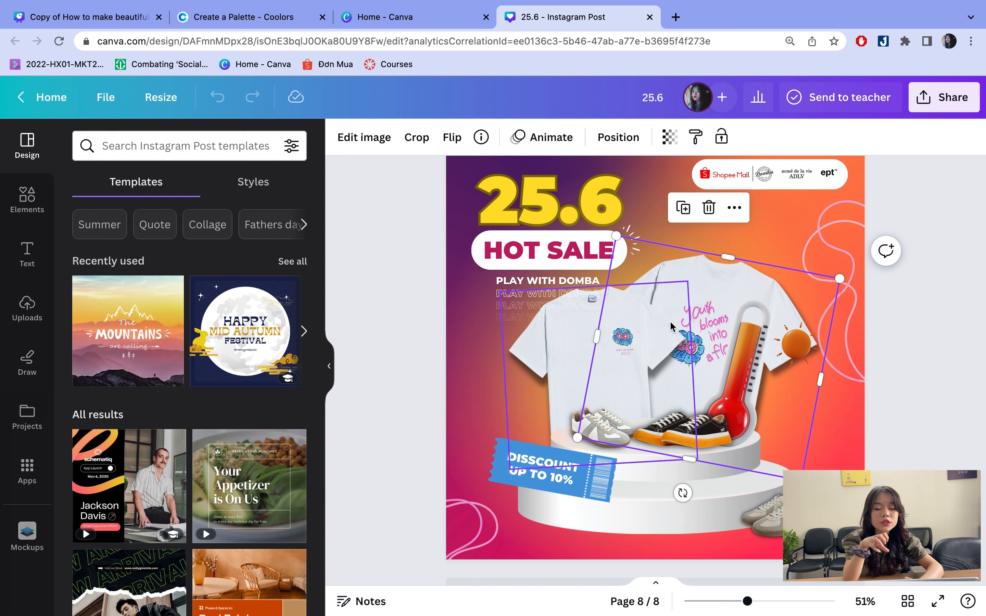
left_click(654, 468)
left_click(602, 369)
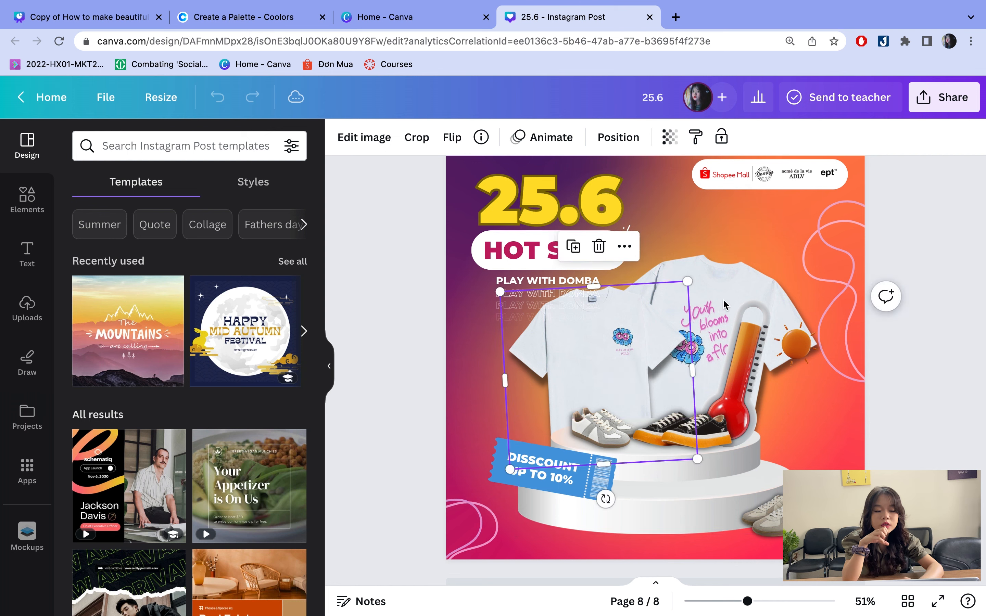
left_click(726, 291)
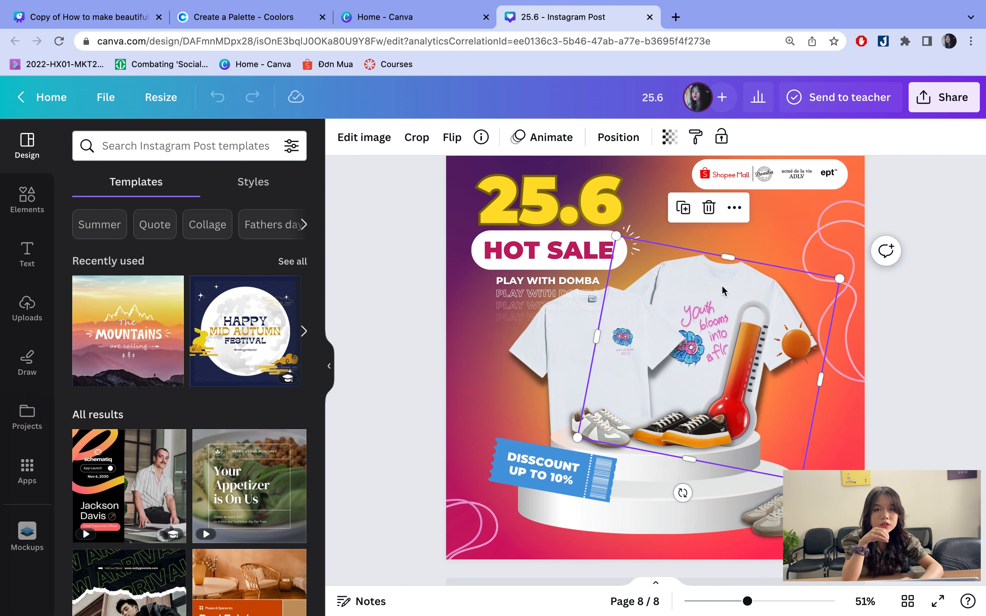
- Open the elements library search and select the white two-tier podium image on page 8
left_click(27, 199)
left_click(649, 499)
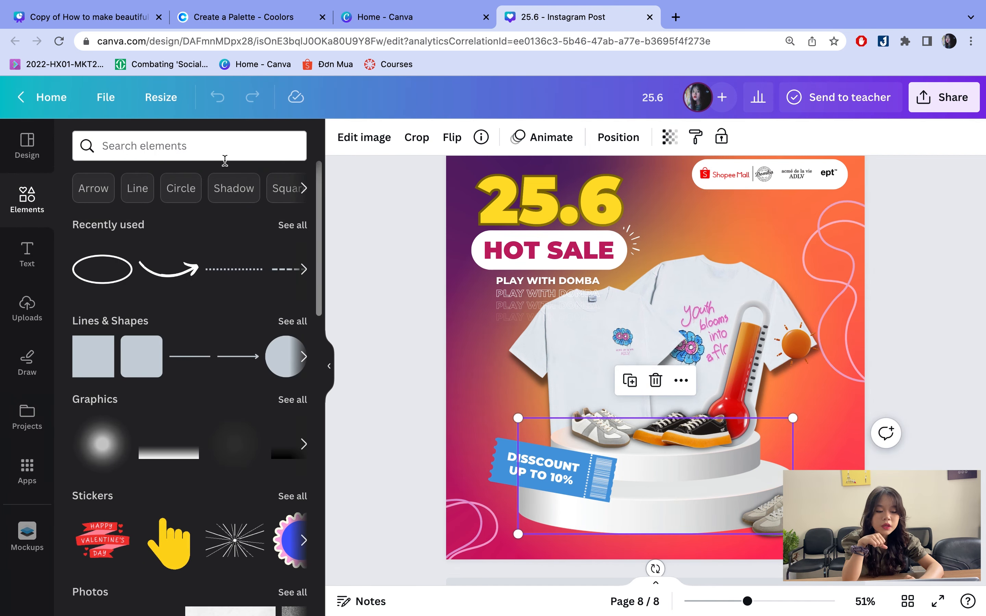
left_click(219, 153)
left_click(709, 493)
double_click(704, 495)
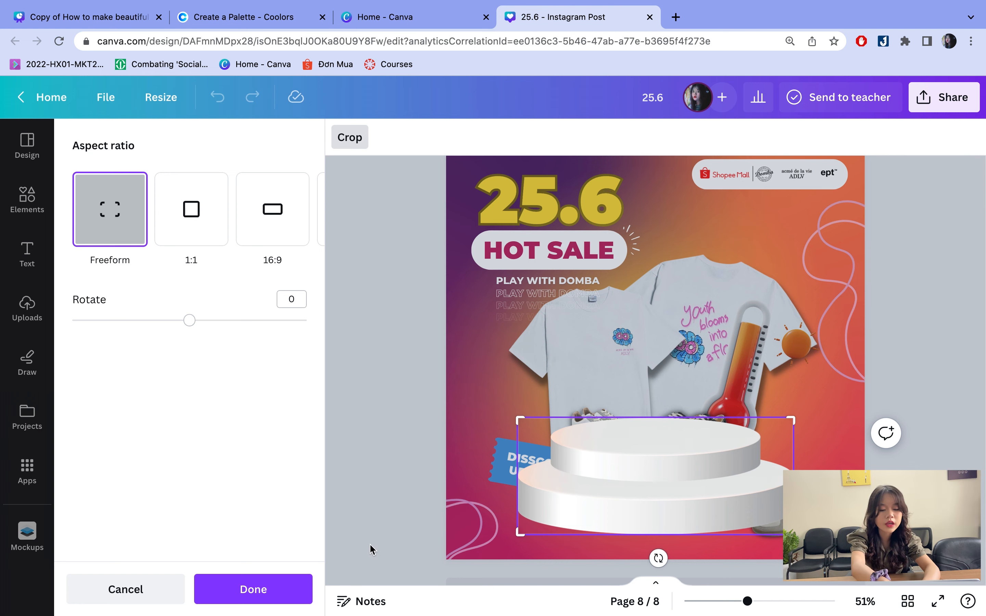
left_click(139, 590)
- Search the elements library for "product display" and limit the results to graphics
left_click(143, 154)
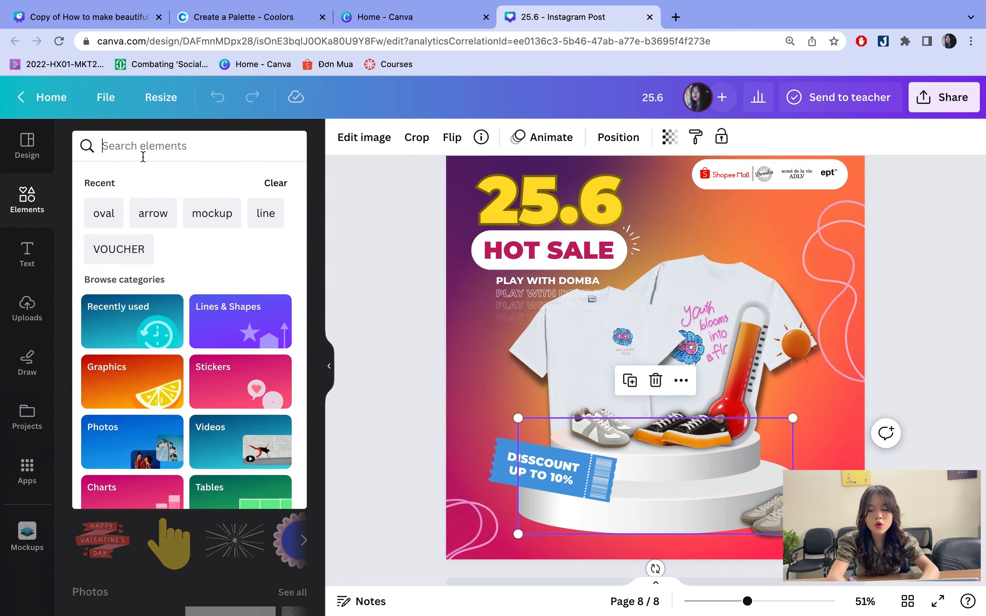
type("product display")
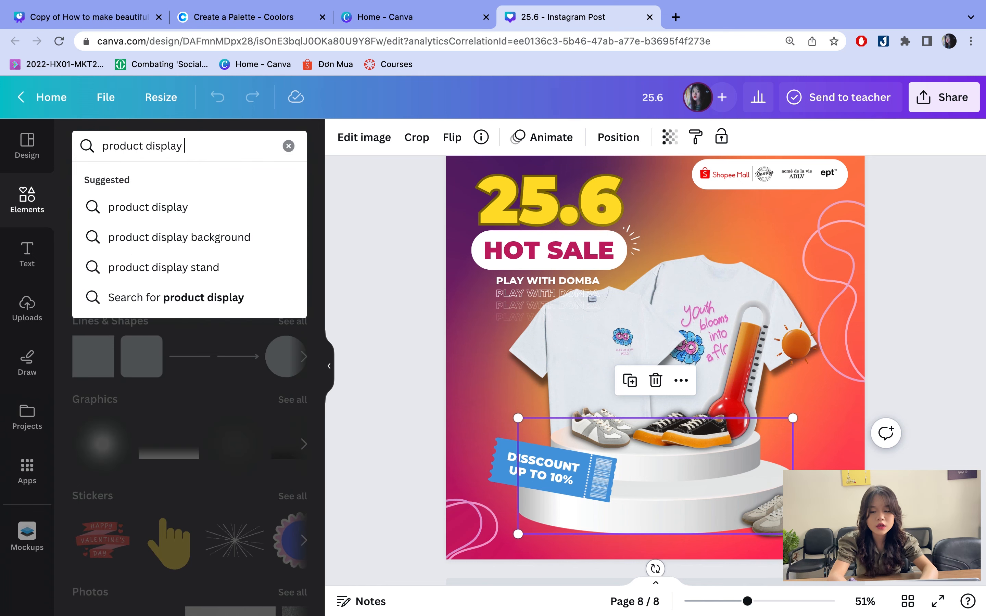
key("Return")
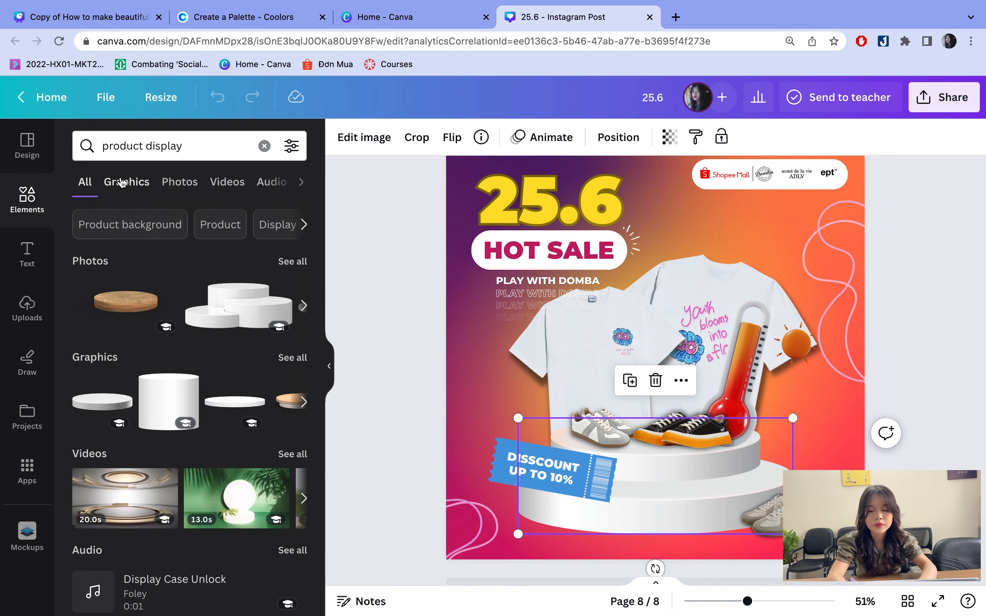
left_click(116, 181)
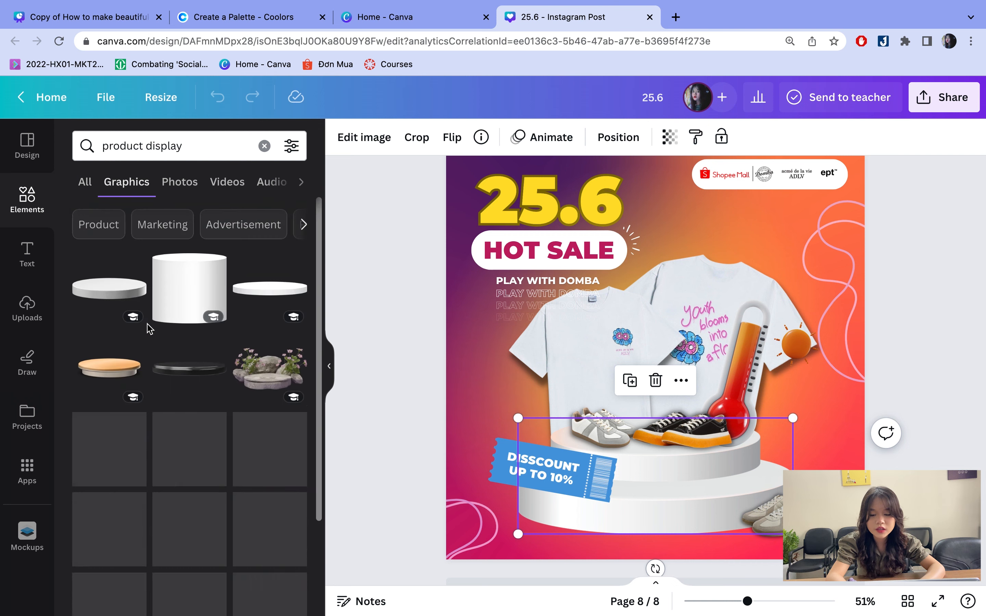
scroll(164, 421, "down", 2)
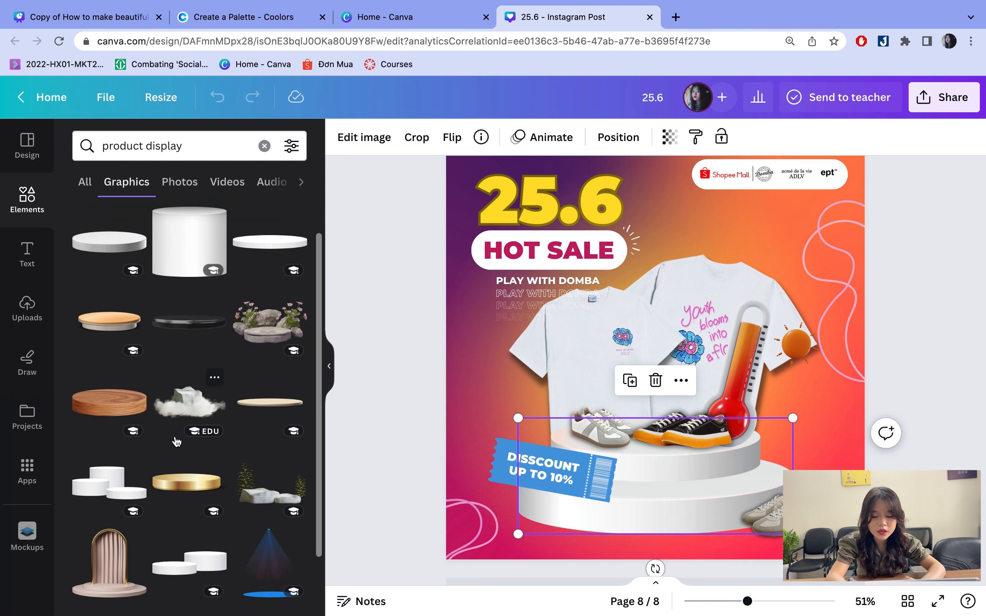
- Inspect the two overlapping T-shirts and the full podium image beneath the products
left_click(634, 333)
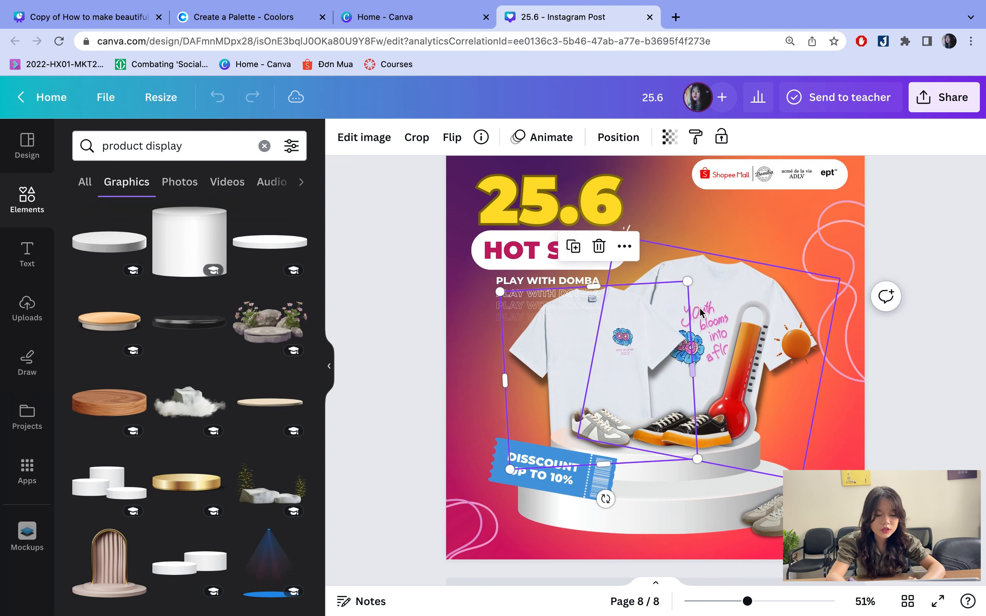
left_click(699, 308)
left_click(621, 337)
left_click(651, 490)
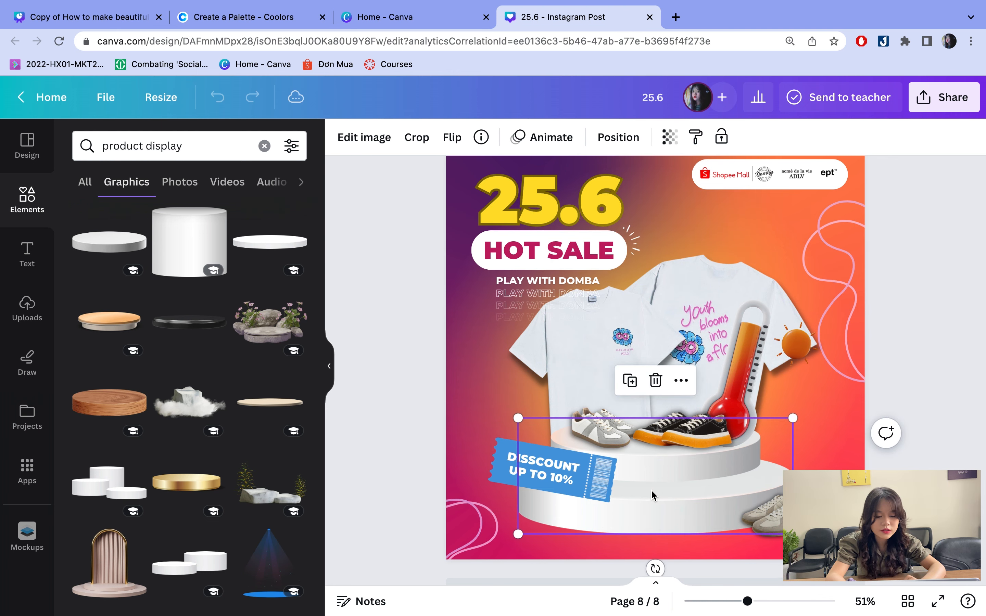
double_click(651, 489)
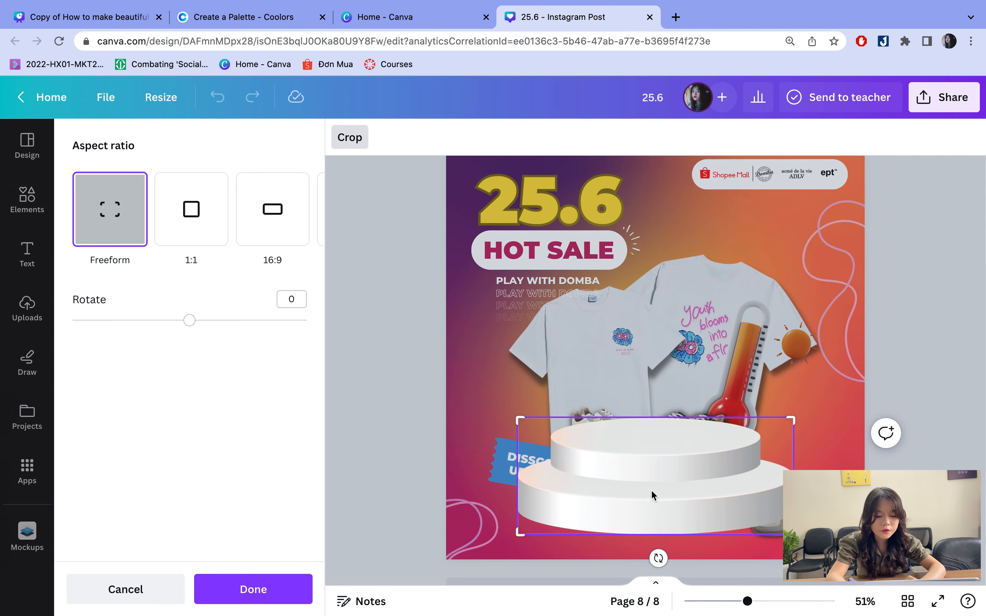
left_click(399, 313)
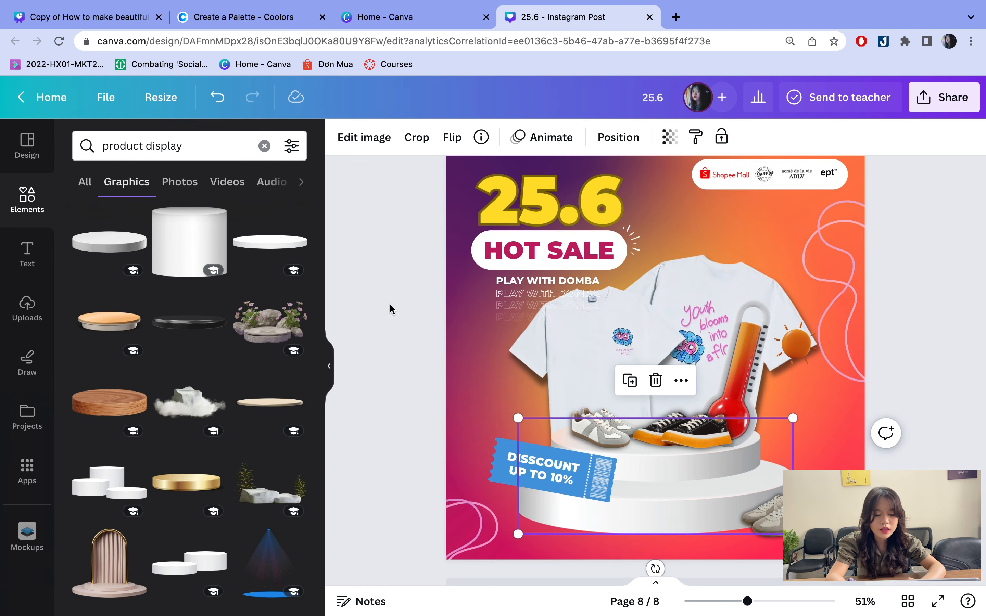
- Correct the misspelled word on the blue ticket so the text reads "DISCOUNT UP TO 10%"
left_click(528, 464)
left_click(528, 464)
key("BackSpace")
left_click(385, 380)
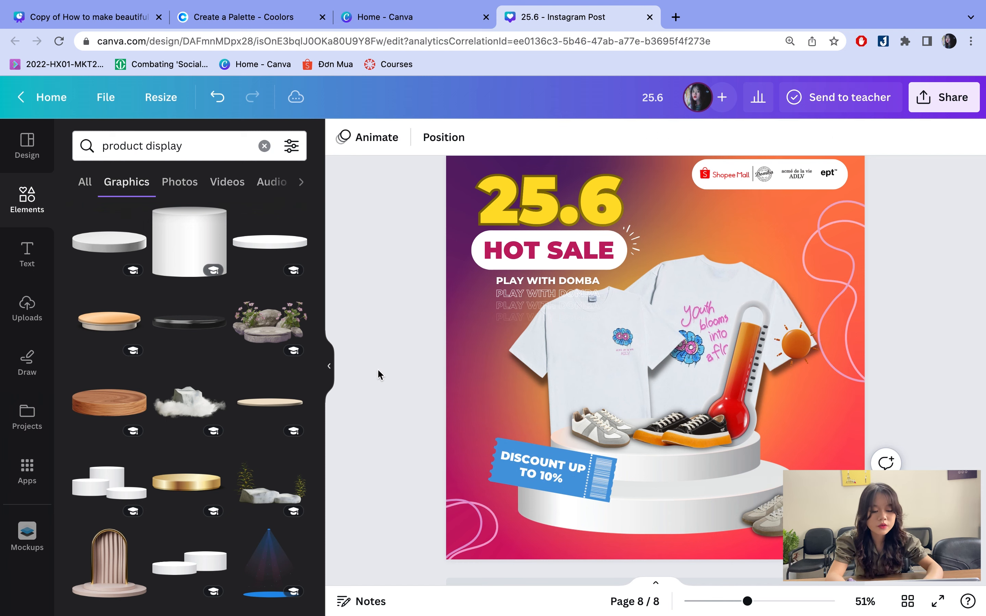
- Try adding the round light-grey podium graphic over the T-shirts, then delete it
scroll(155, 329, "up", 3)
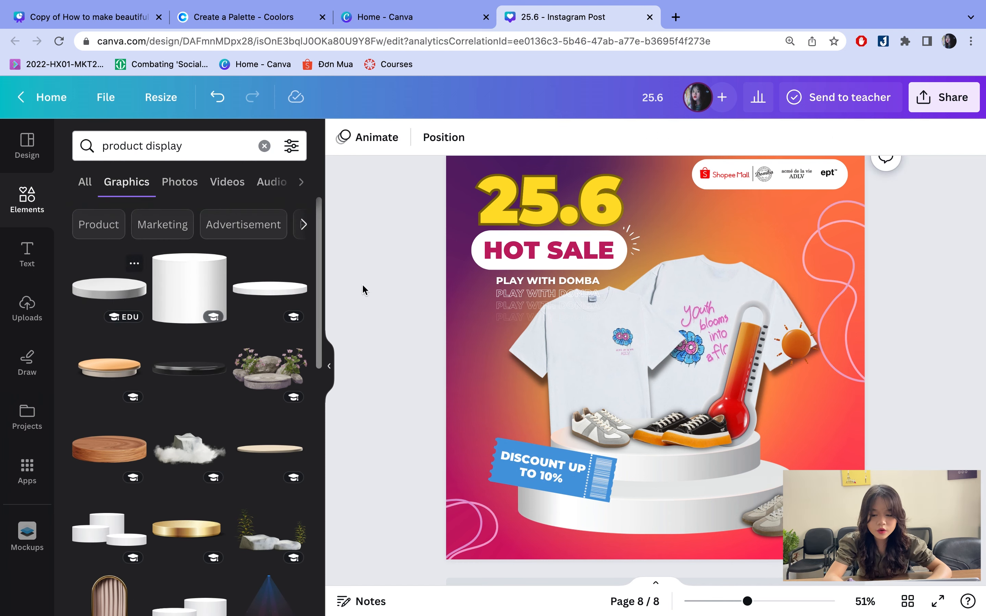
left_click(109, 288)
left_click_drag(644, 355, 683, 372)
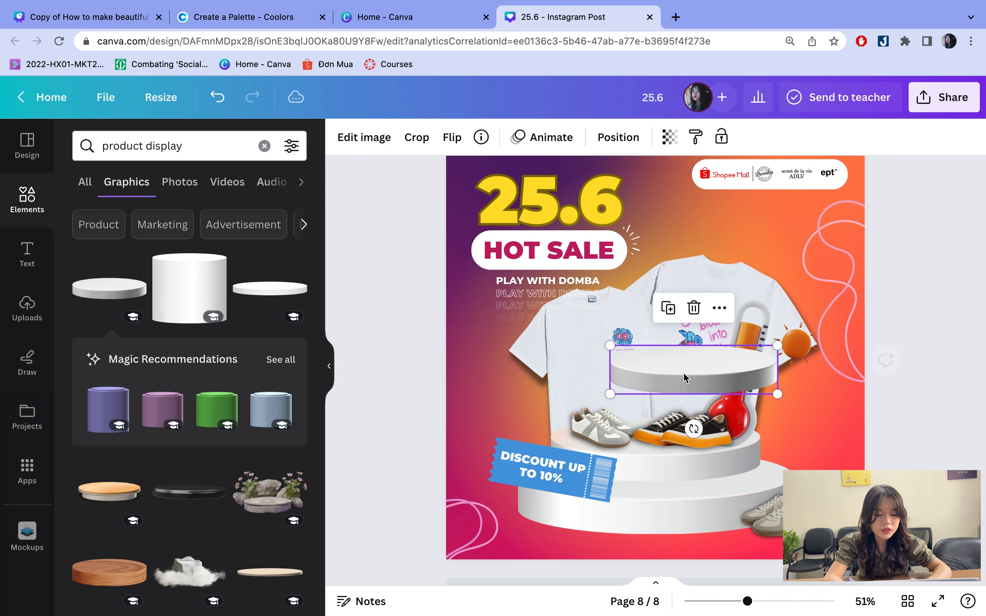
key("Delete")
- Browse the product display graphics for other podium shapes and colours
scroll(174, 442, "down", 8)
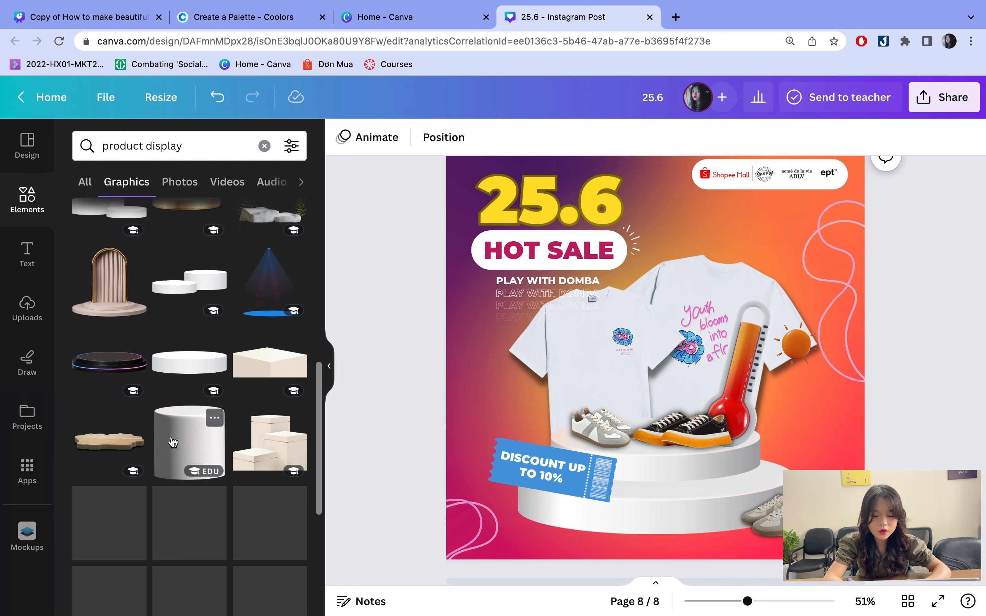
scroll(169, 439, "down", 3)
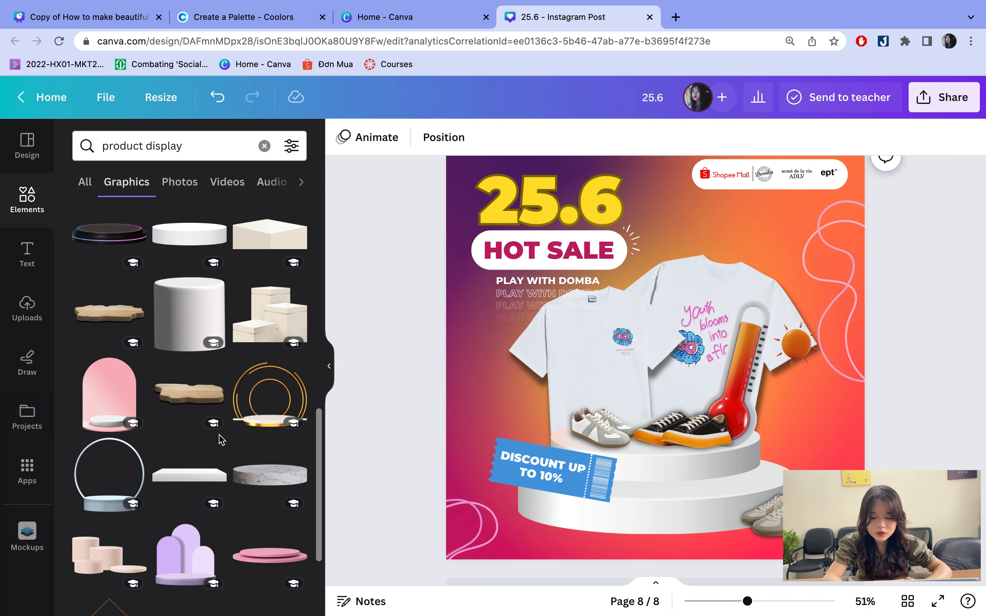
scroll(226, 442, "down", 1)
scroll(226, 443, "down", 4)
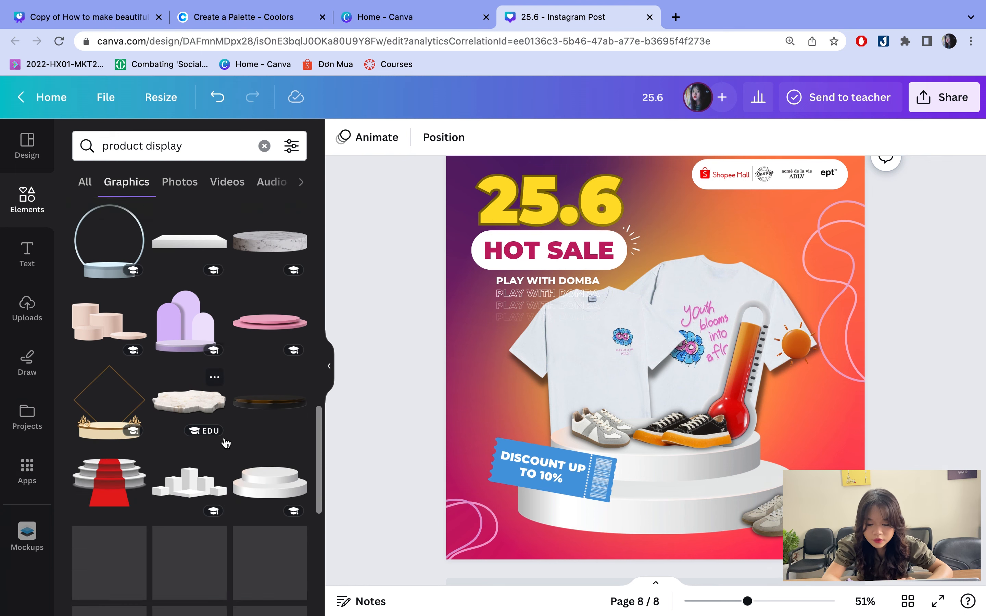
scroll(226, 443, "down", 5)
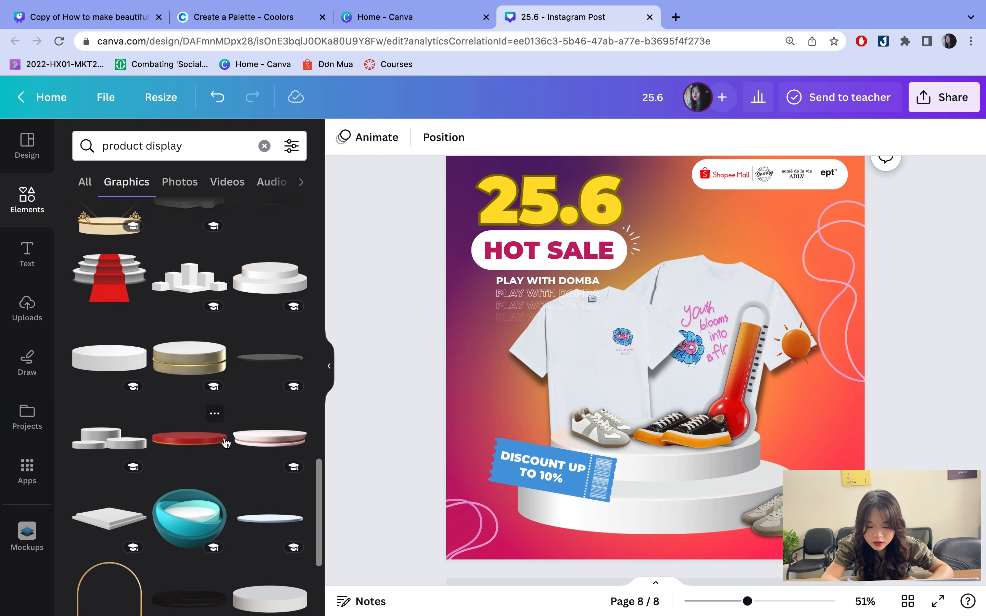
scroll(226, 443, "down", 15)
scroll(226, 443, "down", 6)
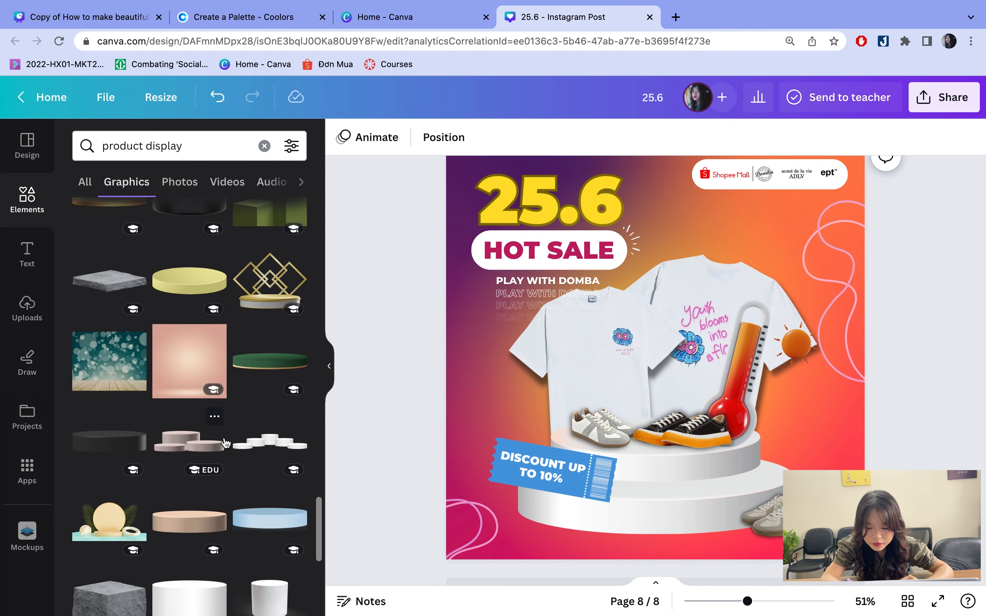
scroll(251, 453, "down", 1)
- Try placing the dark green podium graphic with a gold rim over the products, then delete it
left_click(272, 342)
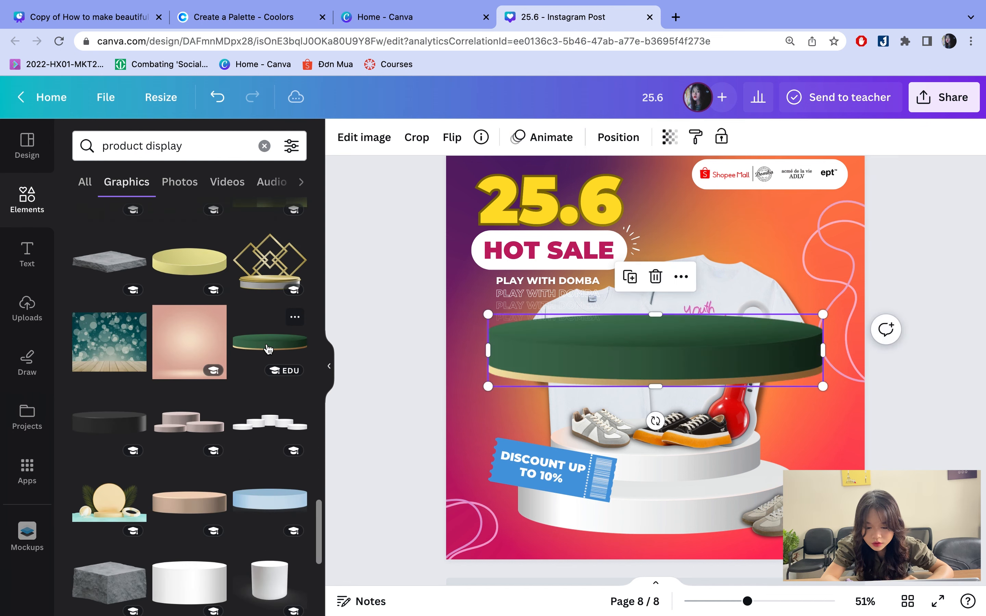
left_click_drag(654, 348, 638, 398)
key("Delete")
scroll(265, 447, "down", 10)
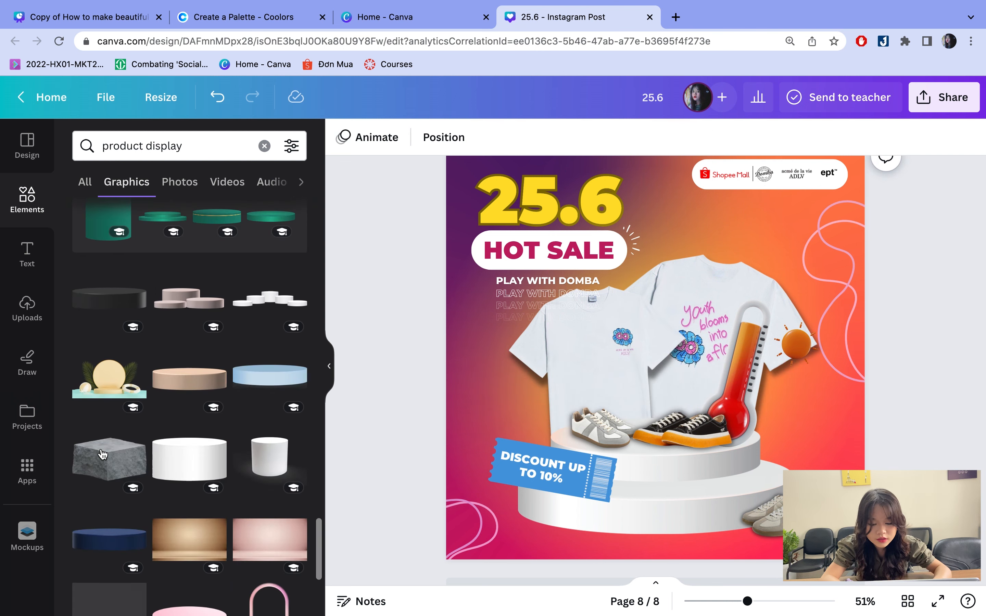
- Try adding the graphic of a figure hanging a poster on a board over the products, then delete it
scroll(102, 454, "down", 10)
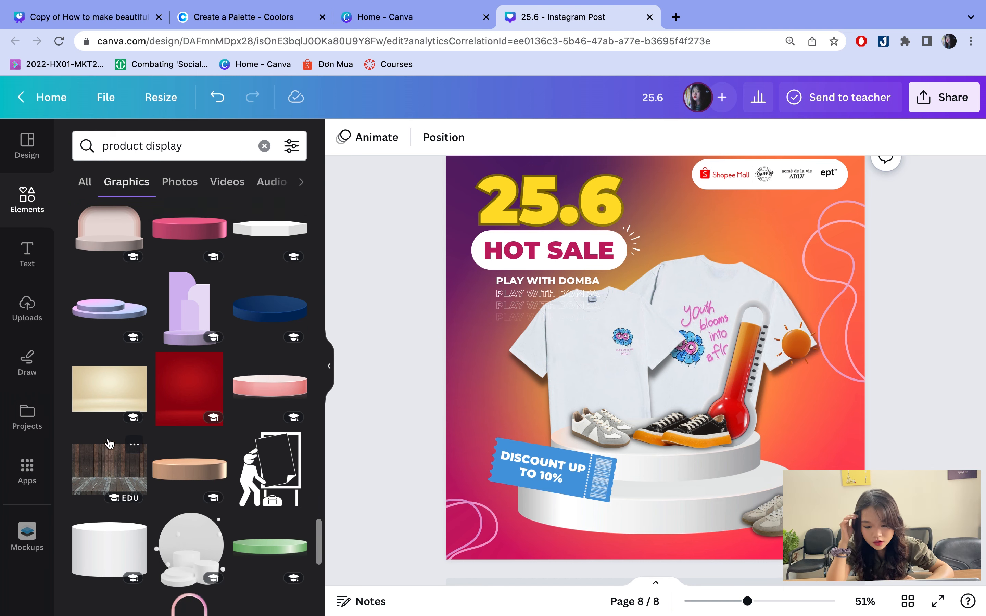
scroll(118, 473, "down", 5)
left_click(261, 330)
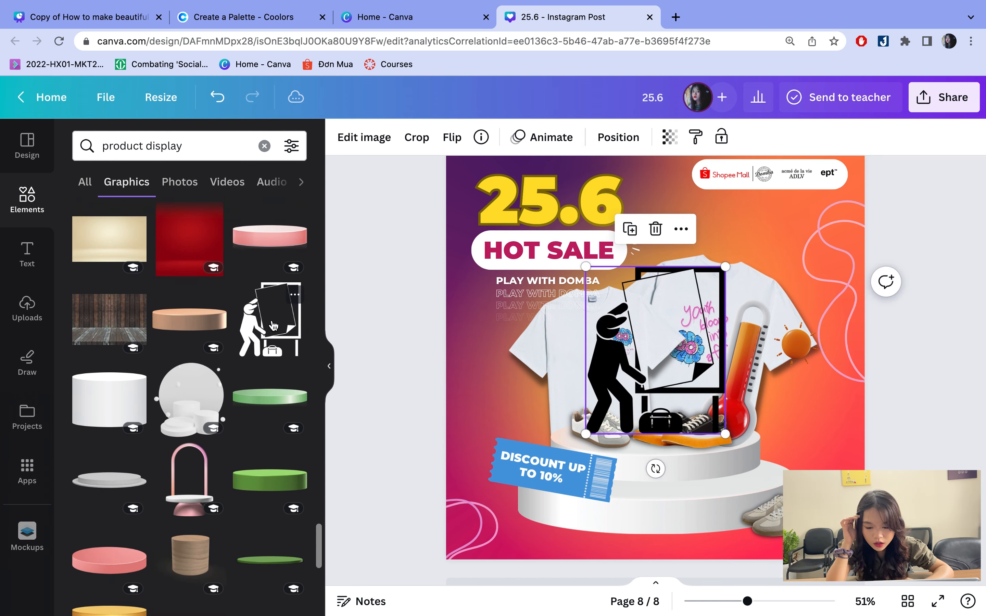
left_click_drag(664, 330, 742, 403)
double_click(634, 505)
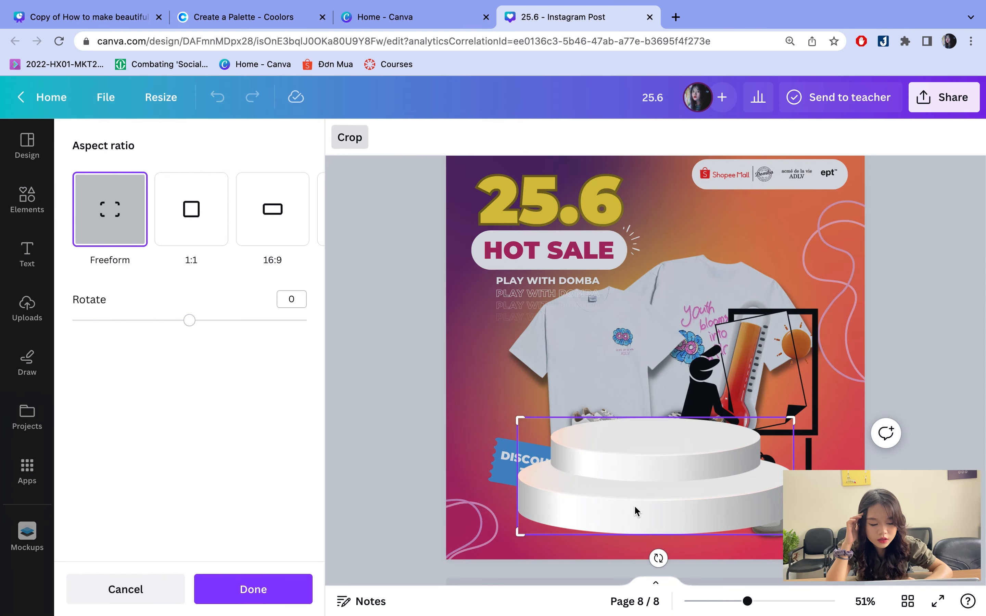
key("Escape")
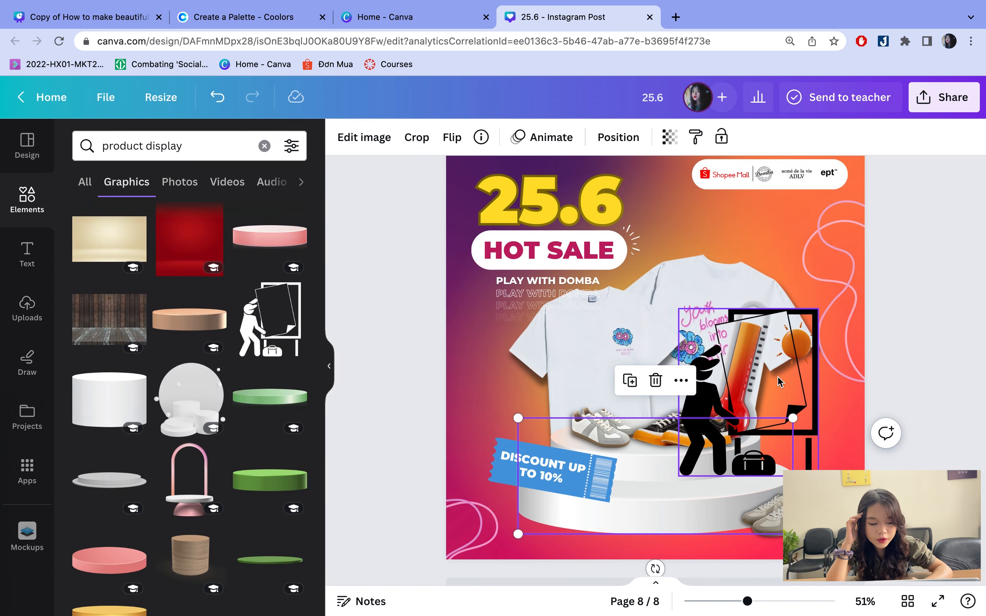
scroll(778, 376, "down", 2)
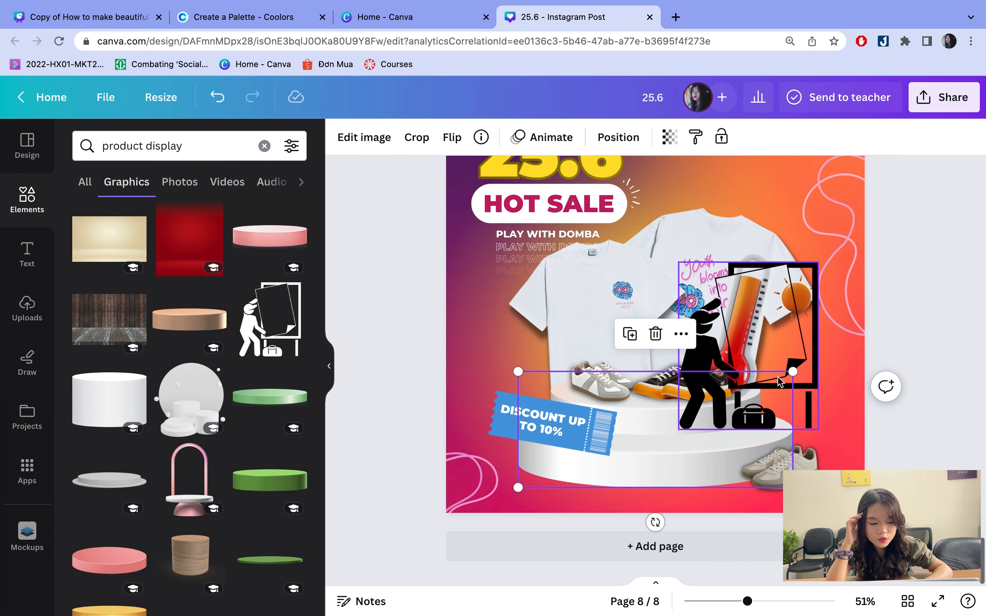
left_click(774, 342)
key("Delete")
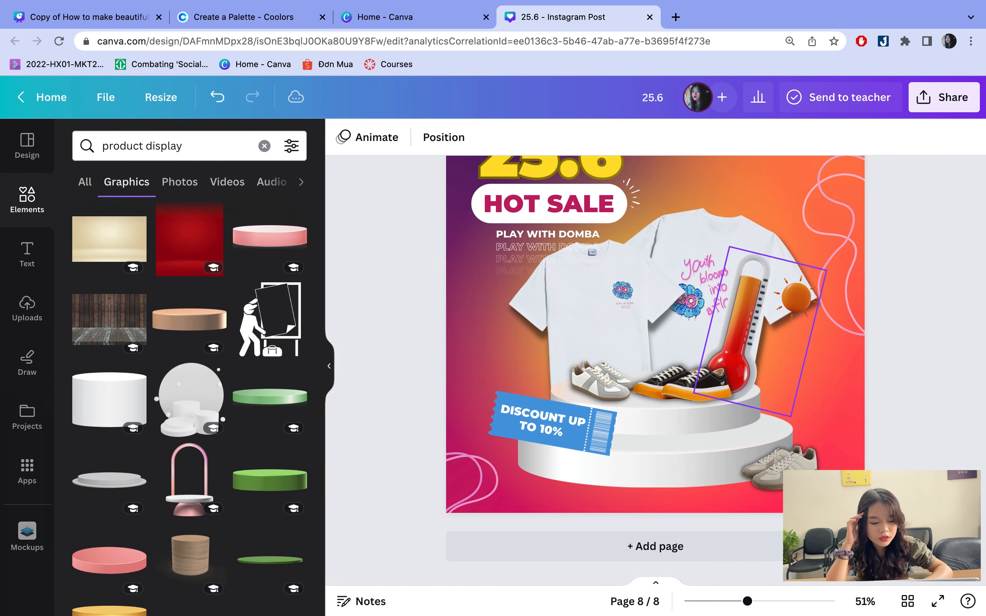
- Add a blank page after page 8 and open the elements search for it
left_click(596, 542)
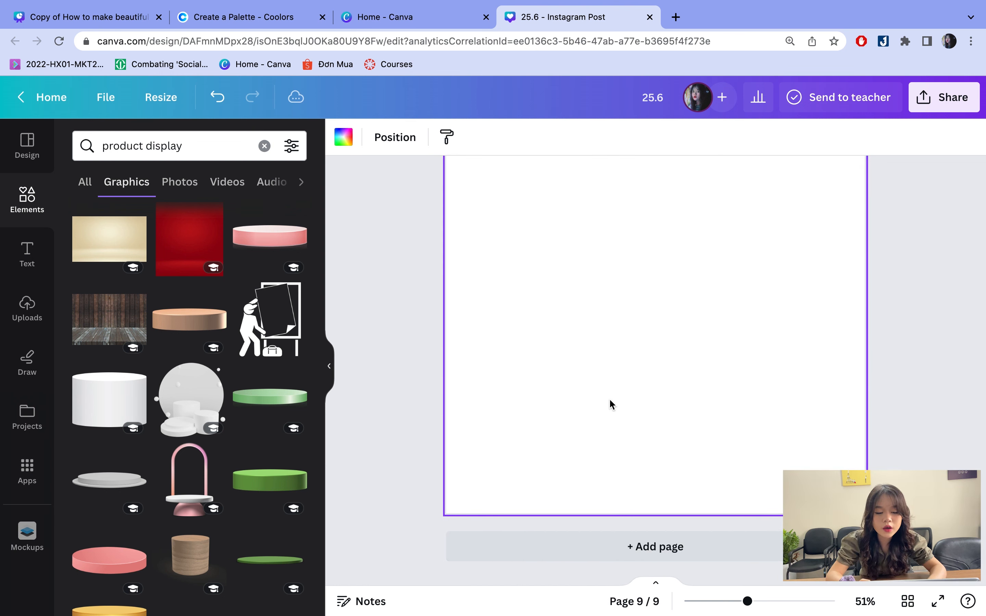
left_click(41, 206)
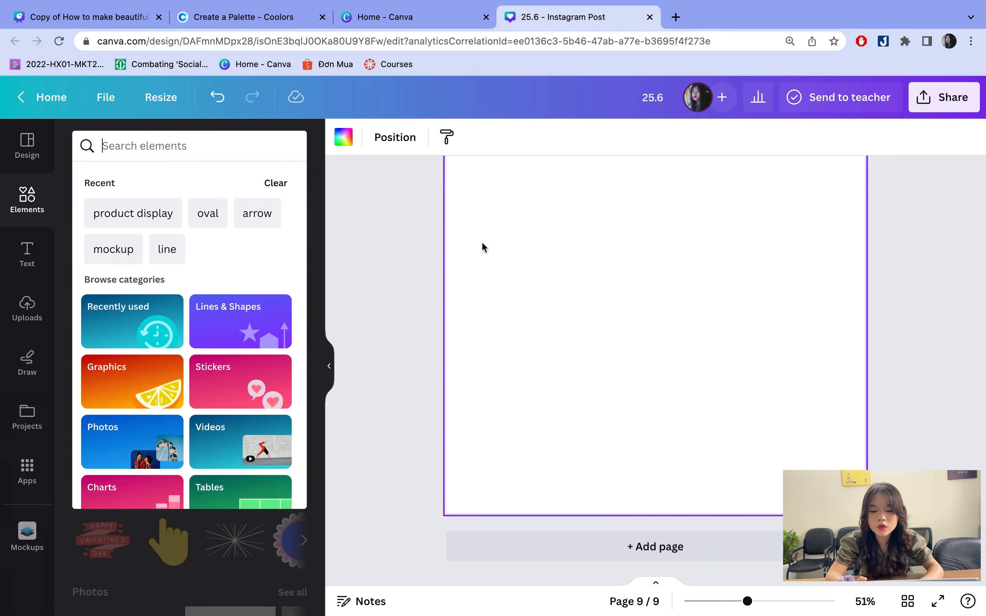
- Find the "họp giao ban đầu tuần" presentation among the recent designs on the Canva home page and open it
left_click(418, 17)
scroll(403, 293, "down", 10)
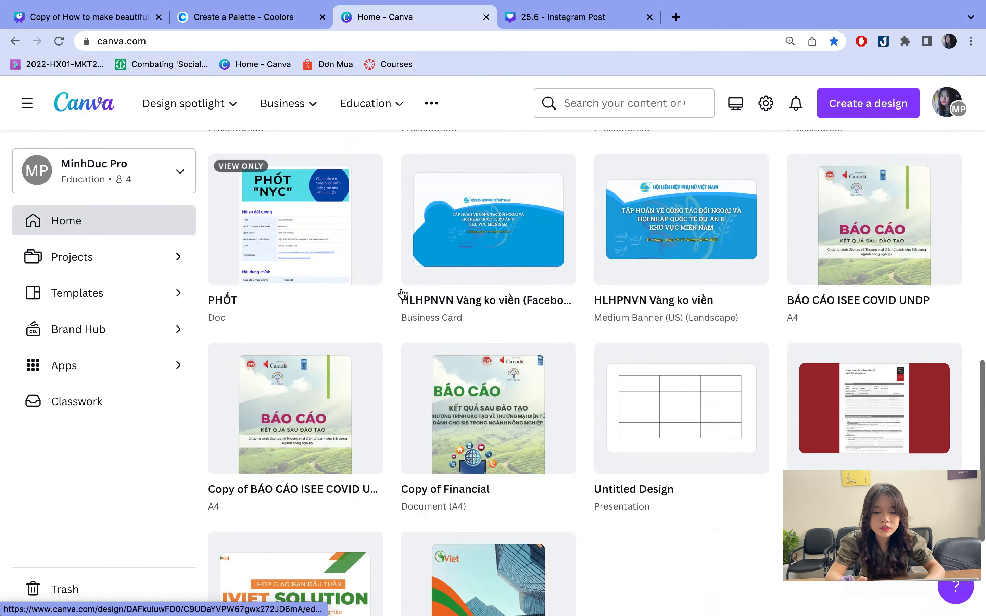
scroll(428, 299, "up", 5)
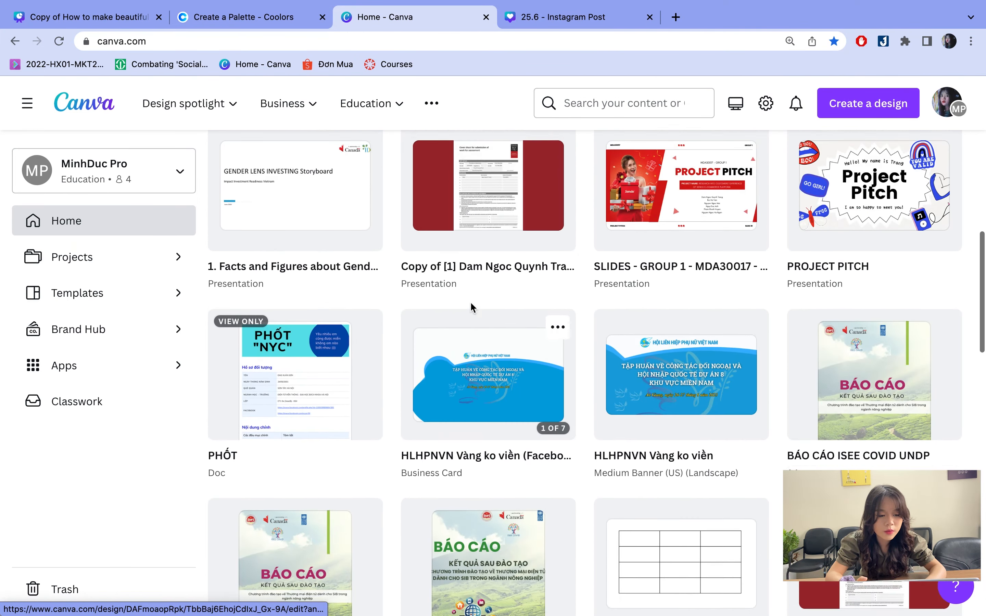
scroll(472, 308, "down", 10)
scroll(472, 308, "down", 3)
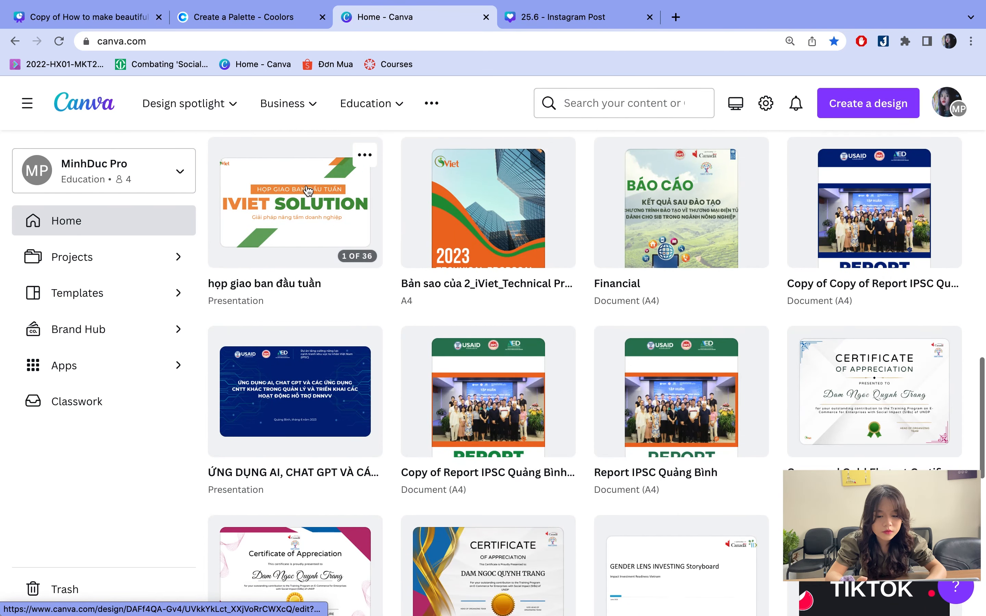
left_click(308, 190)
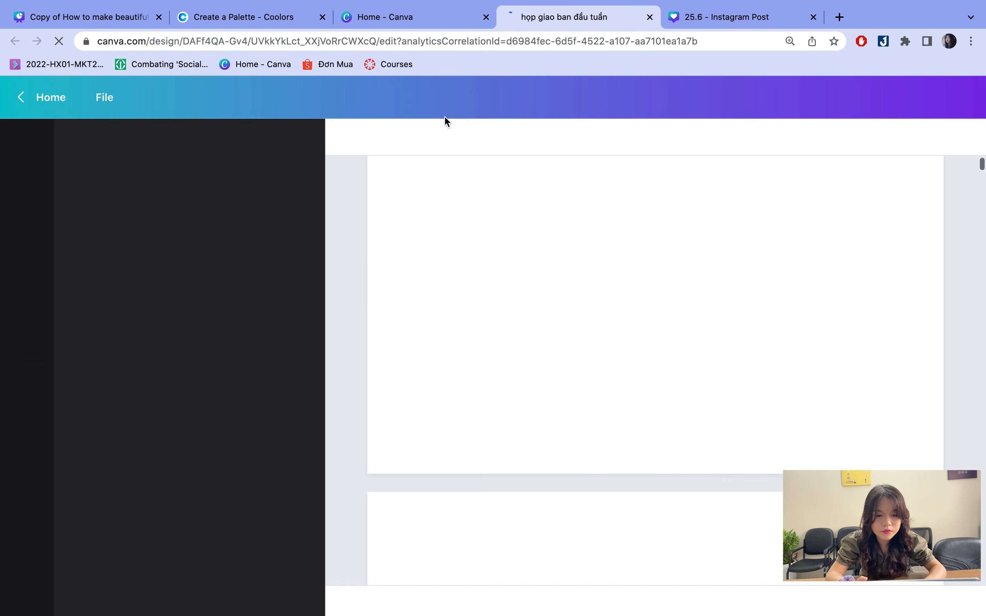
- Look through the presentation for page 16 and examine its row of green industry icons as a set
scroll(387, 267, "down", 15)
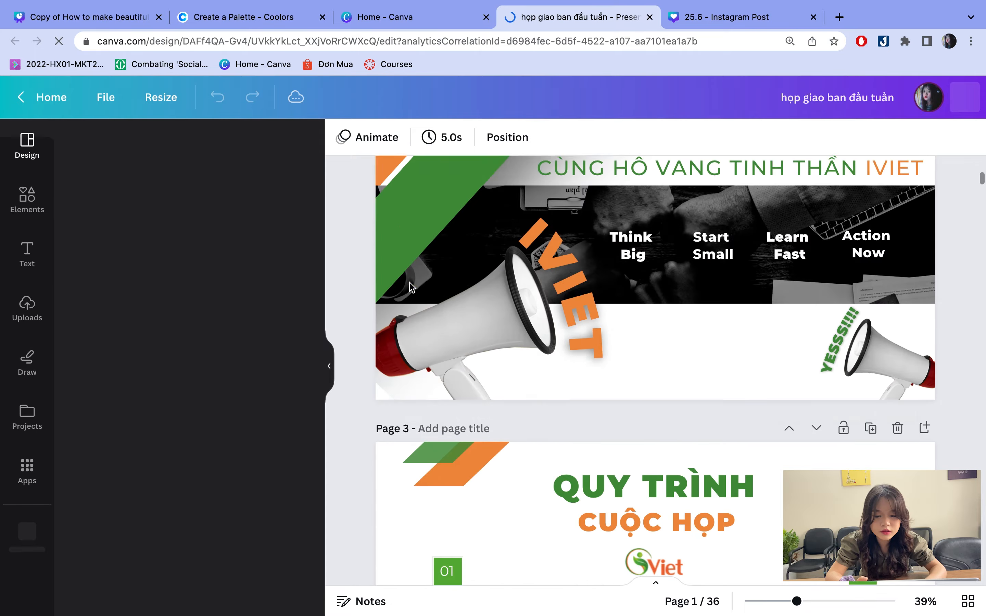
scroll(409, 281, "down", 20)
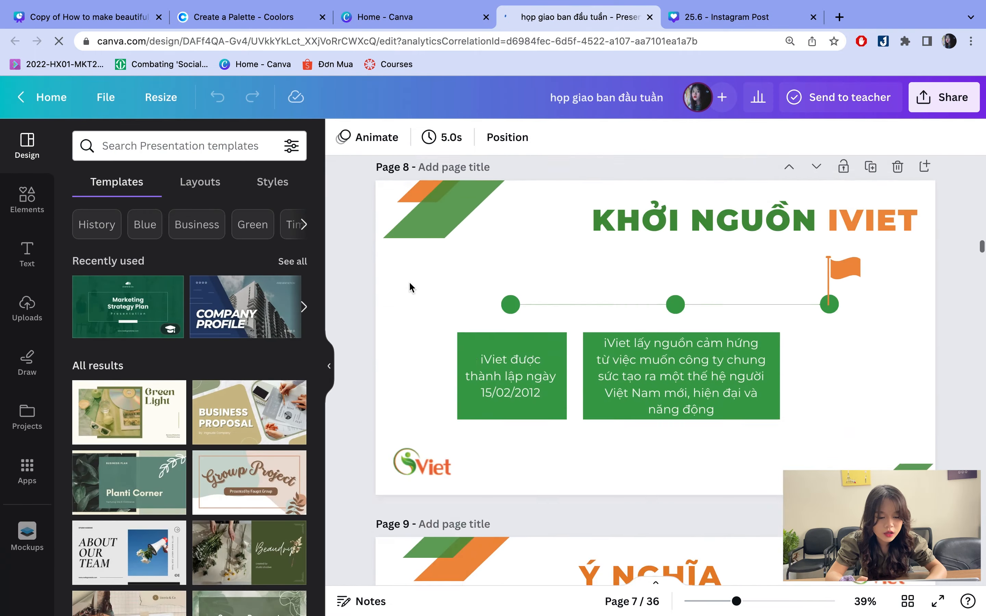
scroll(410, 286, "down", 20)
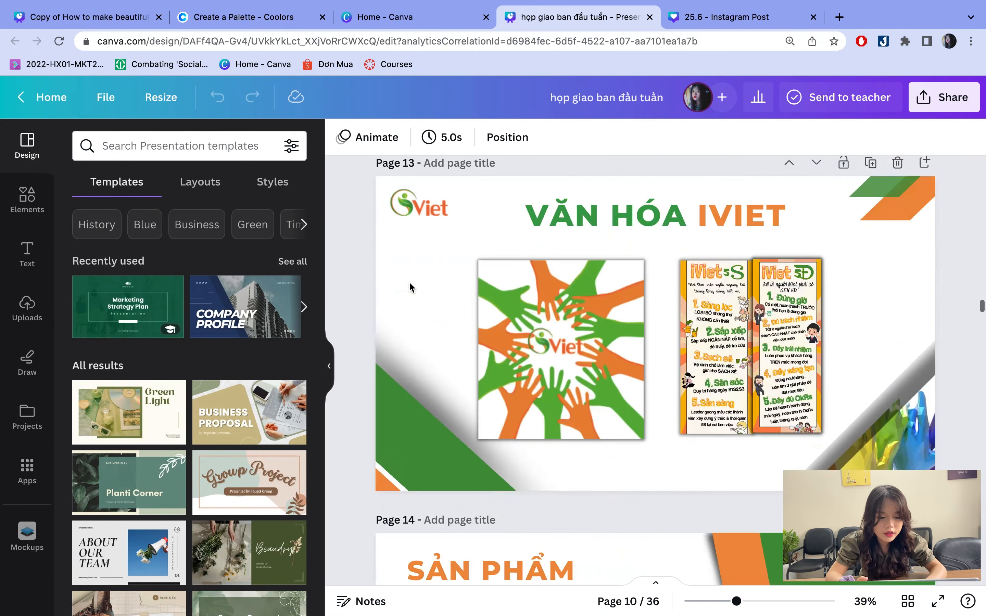
scroll(411, 287, "down", 12)
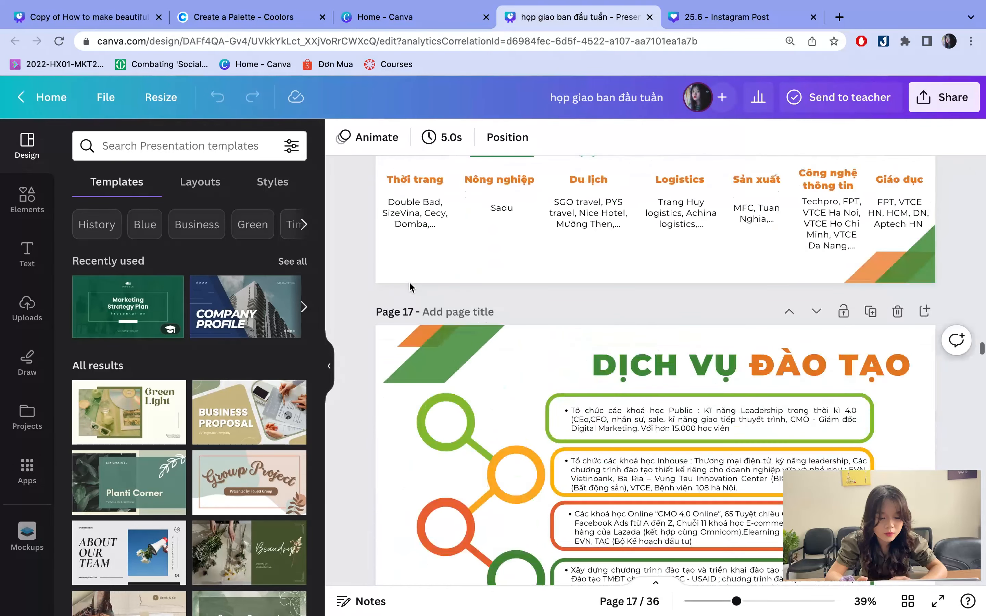
scroll(409, 281, "up", 1)
left_click_drag(349, 253, 890, 317)
scroll(889, 317, "up", 1)
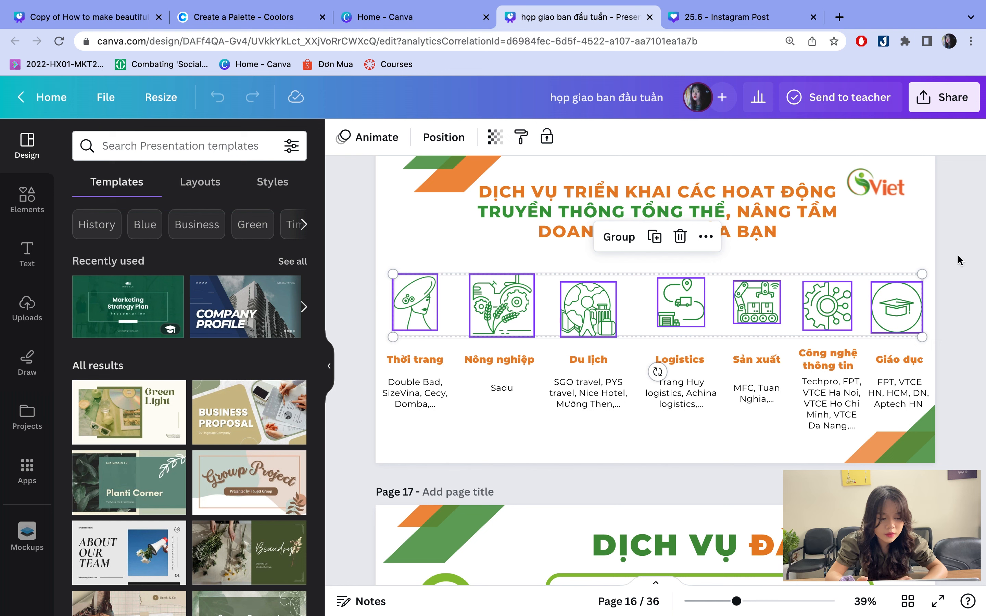
left_click(944, 236)
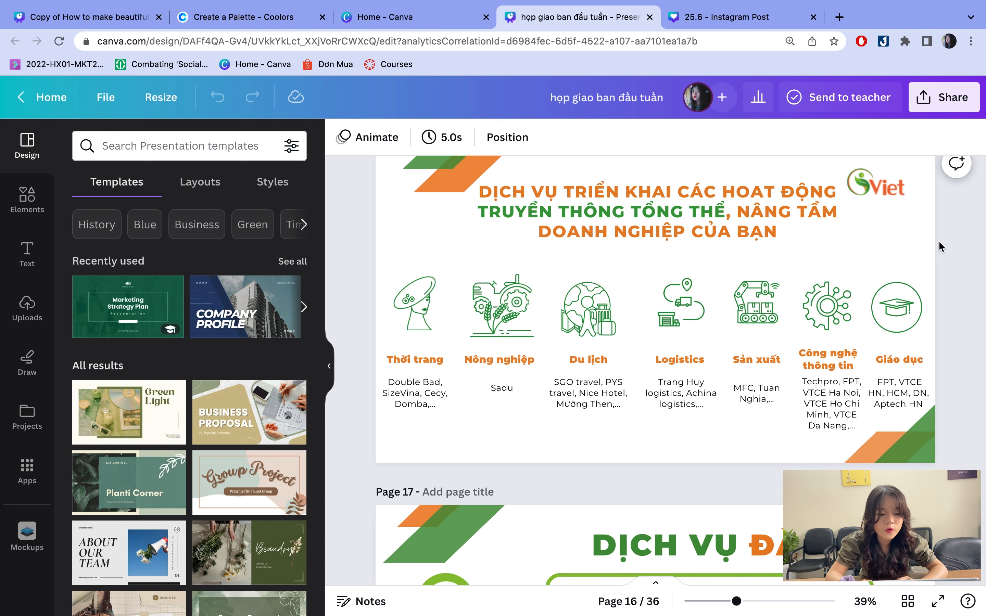
- Examine each green industry icon from Thời trang to Giáo dục together with its label to compare their line style
left_click(434, 312)
left_click(501, 308)
left_click(566, 311)
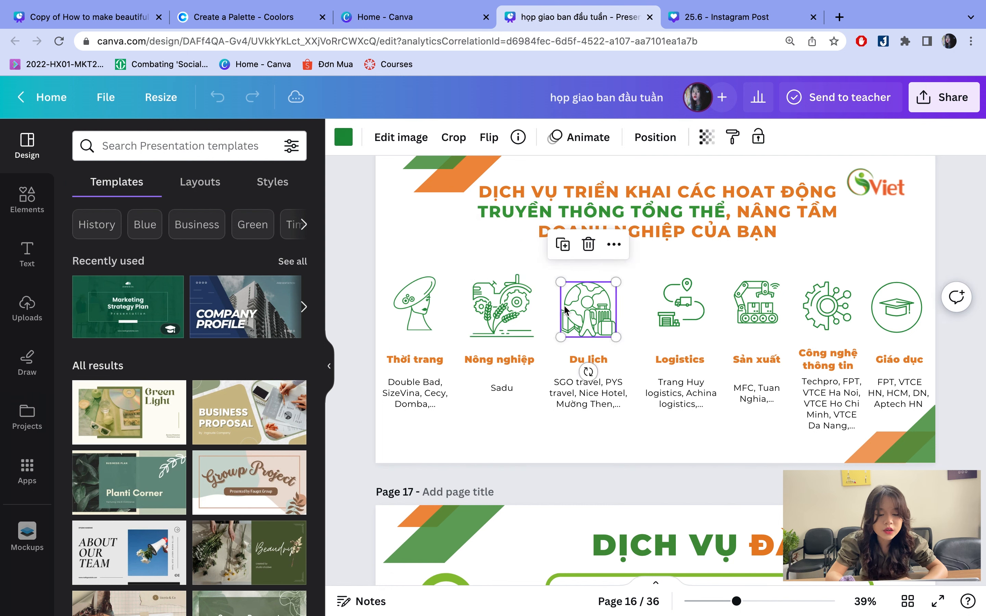
left_click(680, 308)
left_click(756, 306)
left_click(831, 322)
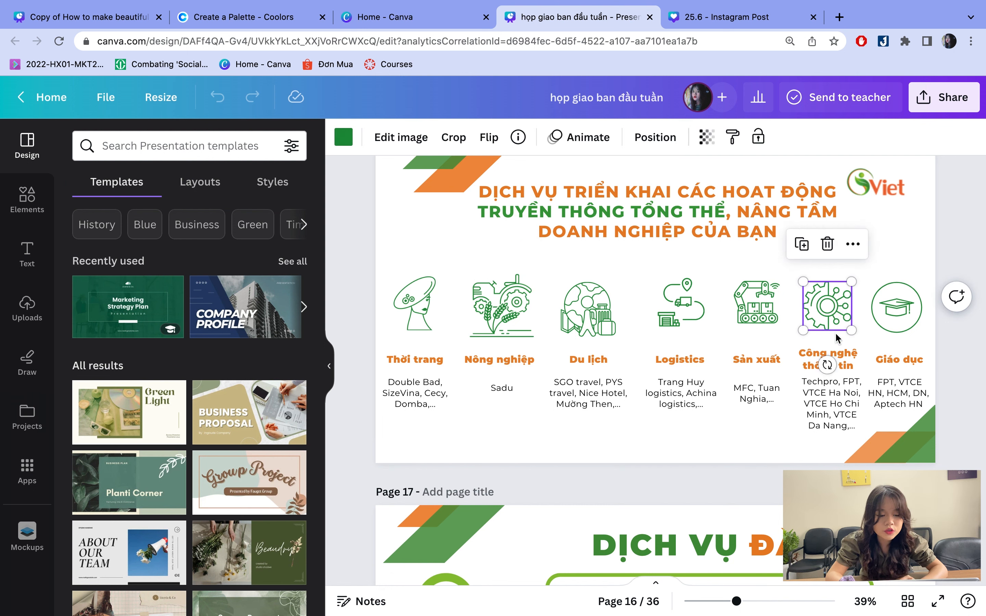
left_click(842, 359)
left_click(894, 328)
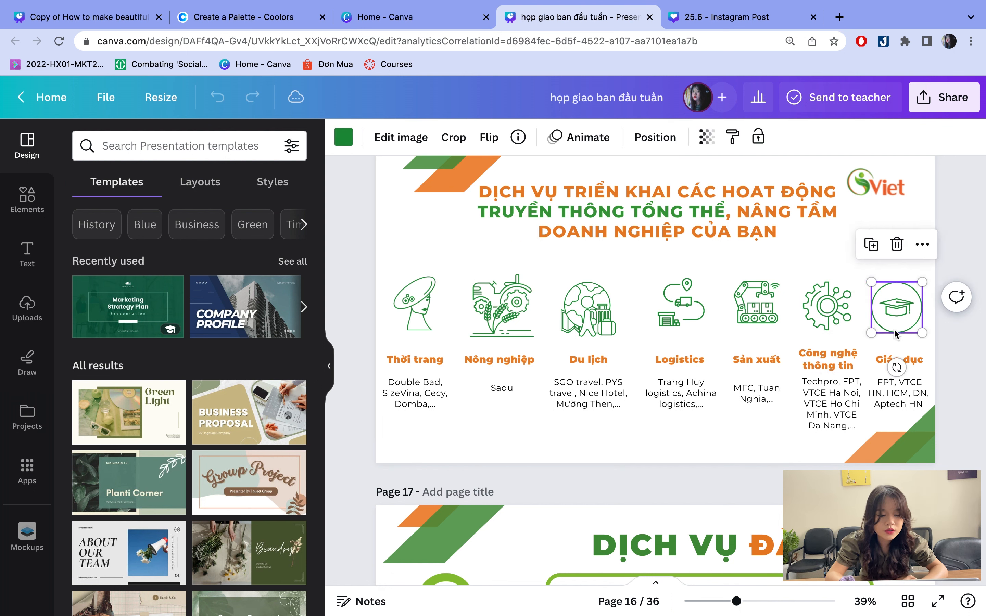
left_click(907, 359)
left_click(895, 291)
left_click(415, 359)
left_click(423, 301)
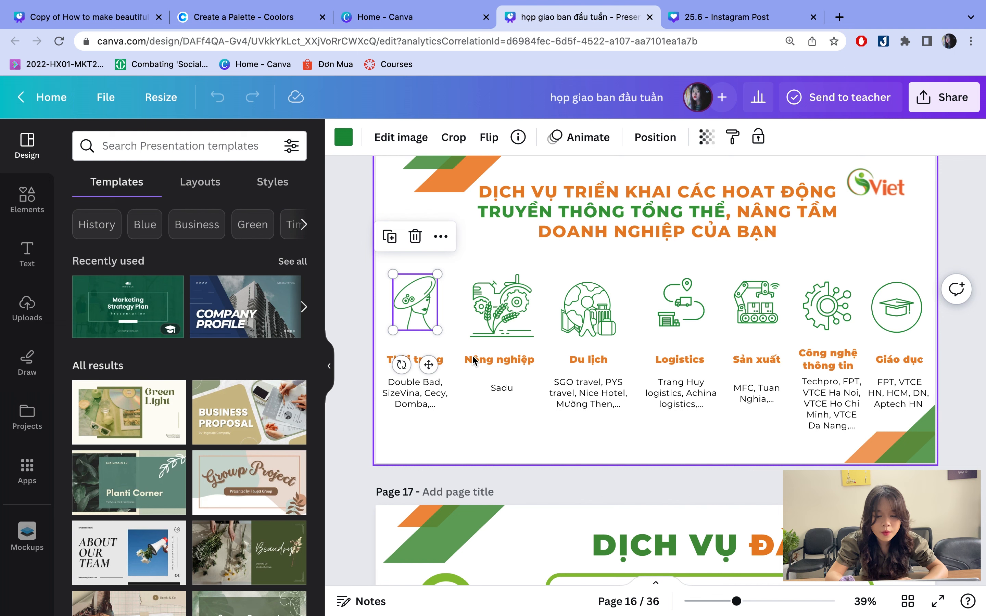
- Search the elements for "fashion icon" and browse only the graphics
left_click(27, 199)
left_click(228, 150)
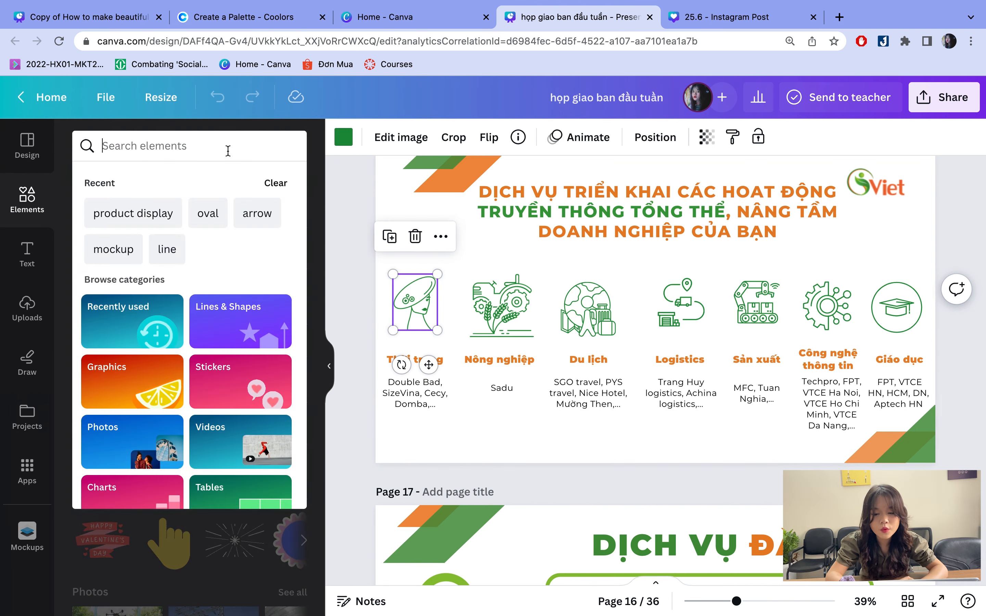
type("fashion")
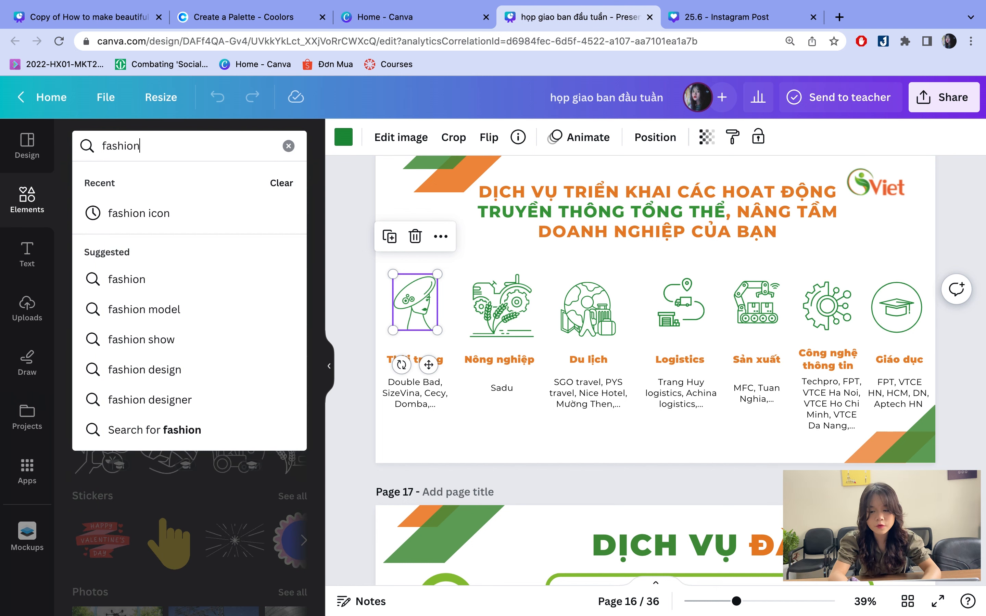
type(" icon")
key("Return")
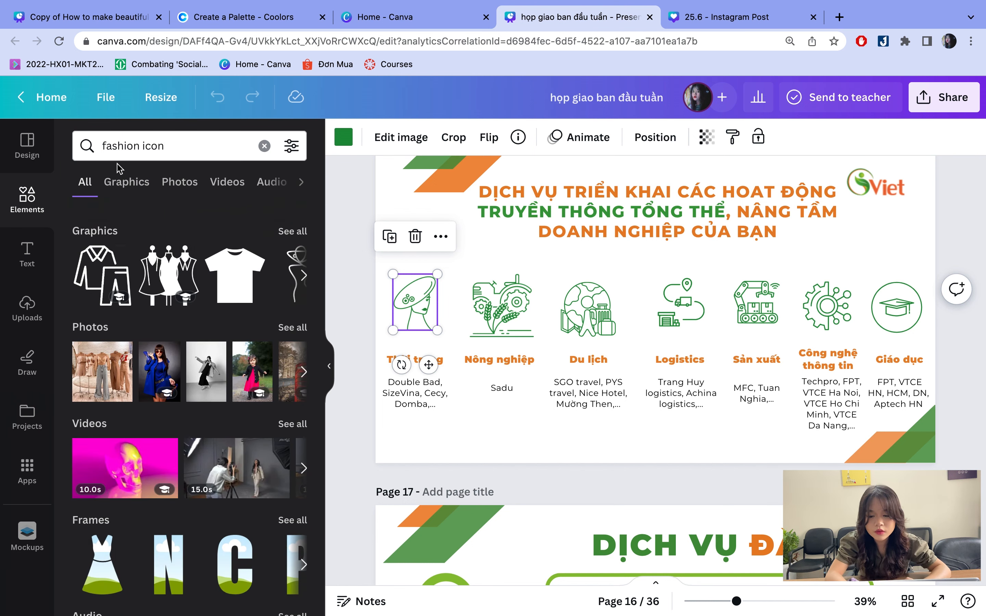
left_click(121, 184)
scroll(164, 420, "down", 3)
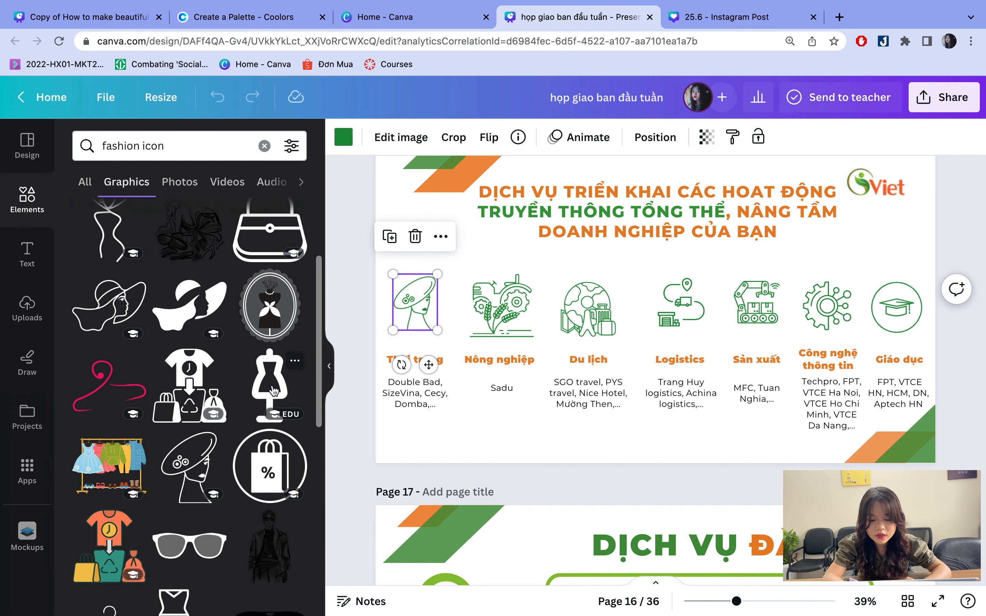
- Try the solid dress-form graphic beside the Thời trang icon, compare it with the other outline icons, then delete it
left_click(274, 392)
left_click_drag(693, 237, 460, 289)
left_click(513, 304)
left_click(589, 306)
left_click(674, 306)
left_click(754, 308)
left_click(816, 310)
left_click(495, 289)
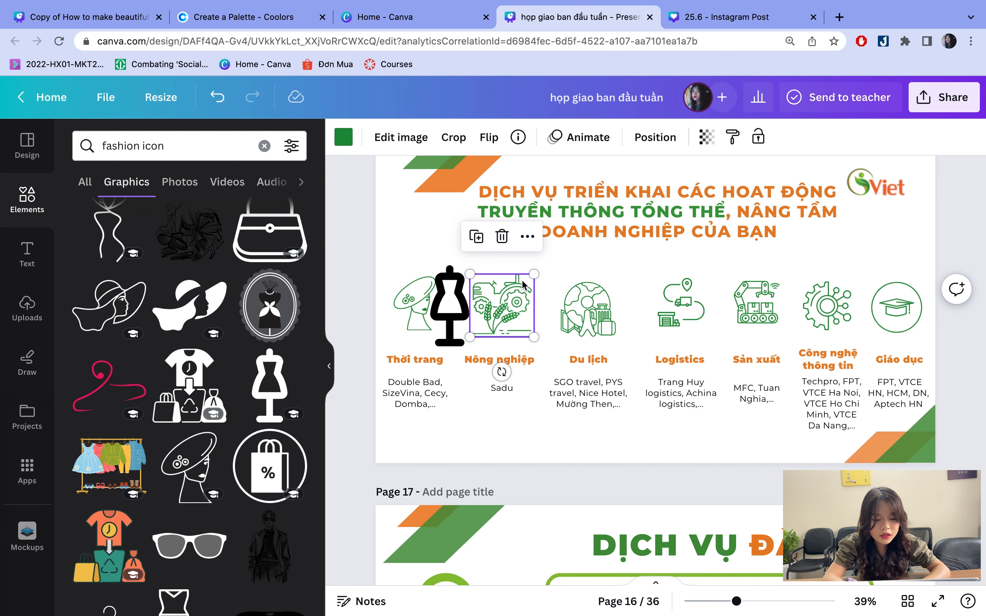
scroll(514, 294, "up", 5)
scroll(511, 289, "left", 2)
mouse_move(497, 296)
left_mouse_down()
mouse_move(437, 297)
mouse_move(502, 313)
left_mouse_up()
key("Delete")
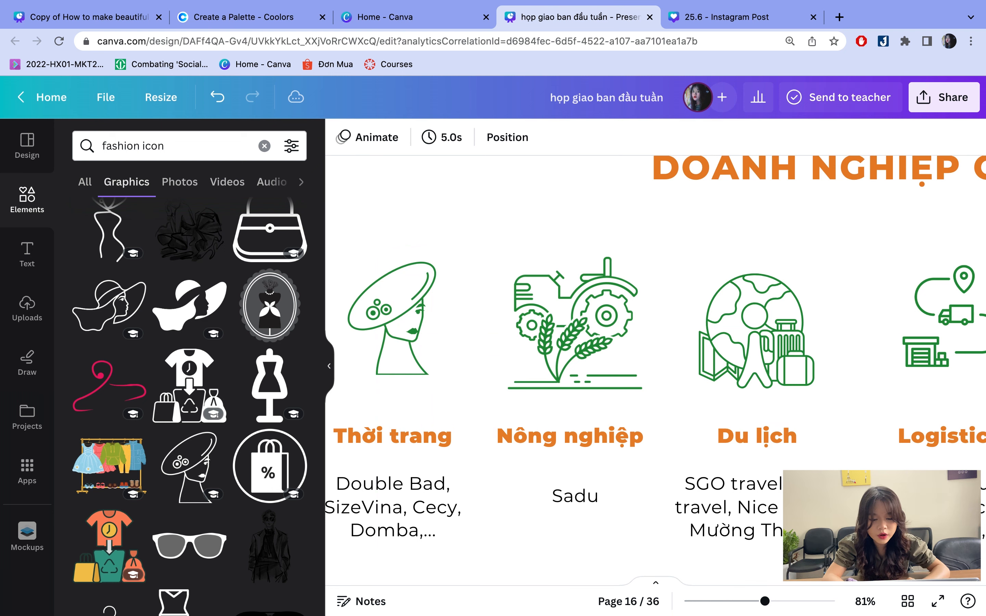
- Try placing the outline woman-in-hat graphic over the Logistics icon, delete it, and select the existing Thời trang icon
scroll(210, 449, "down", 3)
scroll(177, 430, "down", 2)
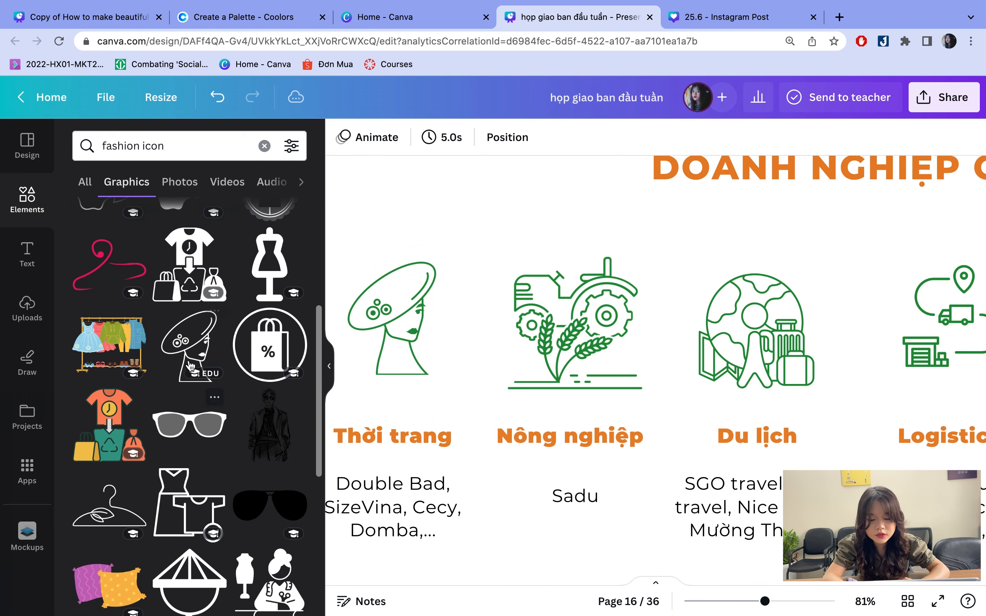
left_click_drag(198, 354, 898, 345)
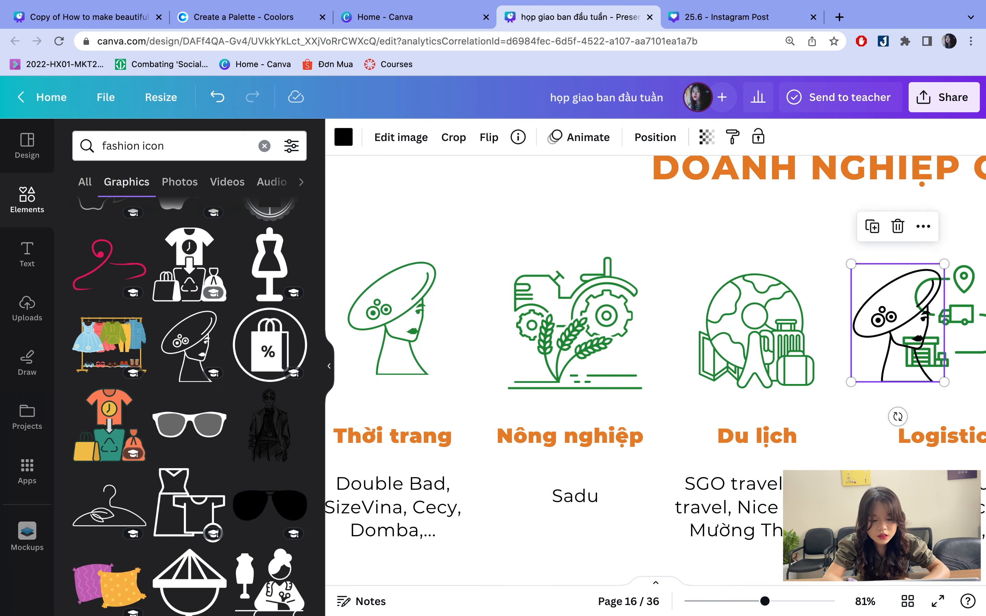
key("Delete")
left_click(413, 335)
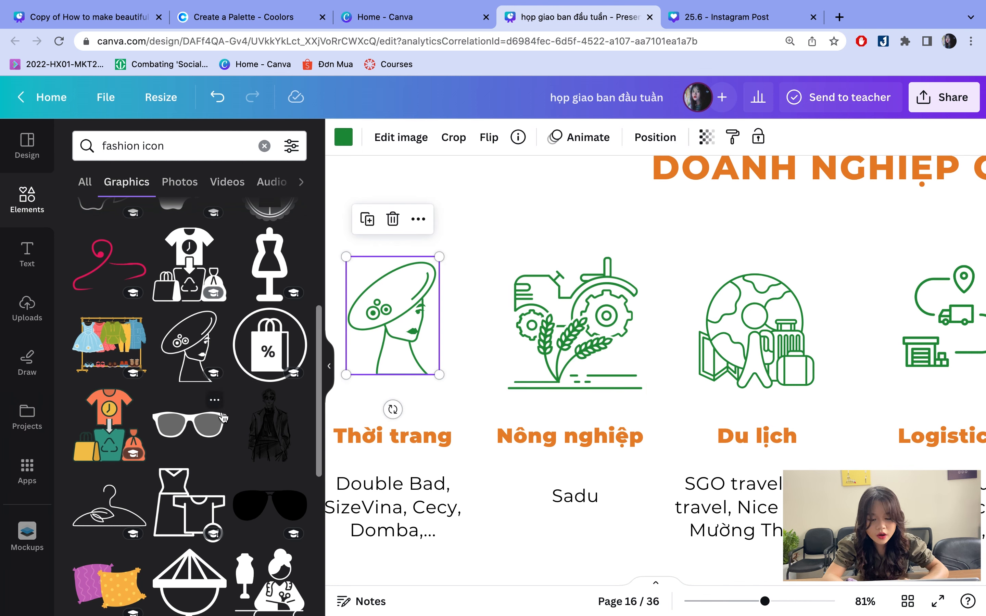
- Add the solid seamstress-with-mannequin graphic to page 16, shrink it and place it over the Nông nghiệp icon
scroll(224, 416, "down", 1)
scroll(261, 469, "down", 3)
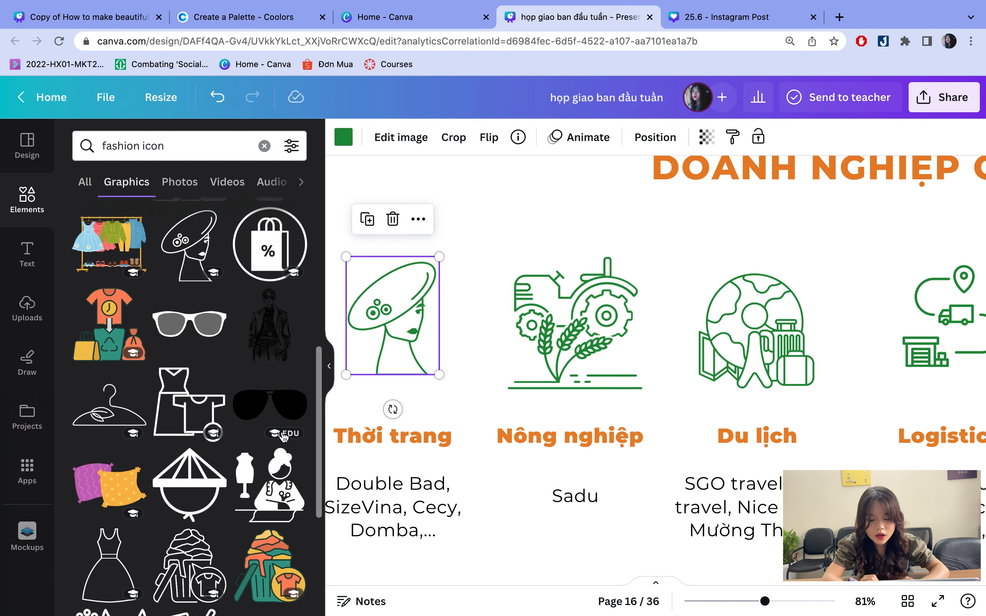
left_click(269, 489)
left_click_drag(911, 314, 522, 305)
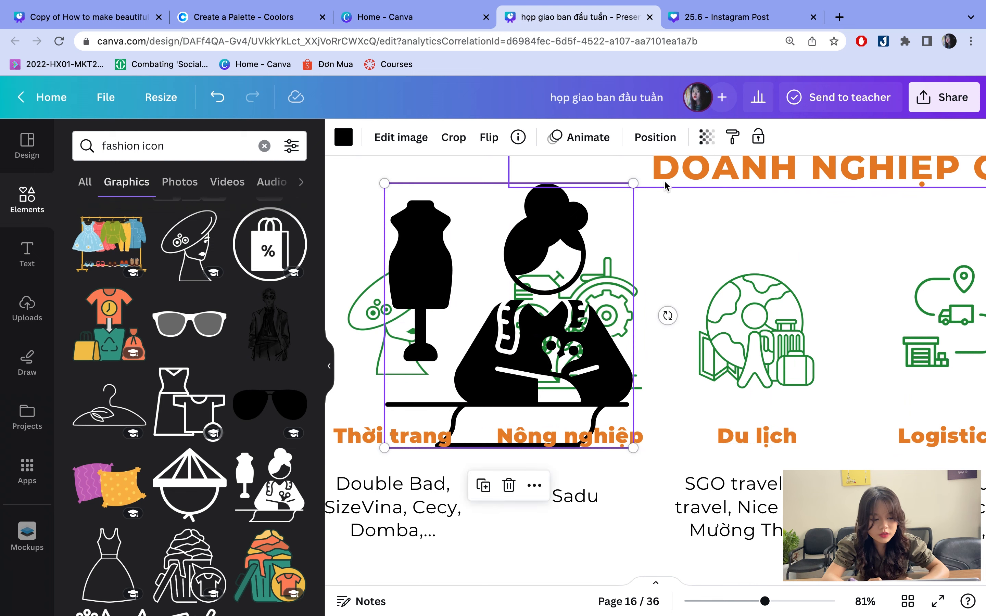
left_click_drag(633, 184, 570, 251)
left_click_drag(534, 322, 587, 264)
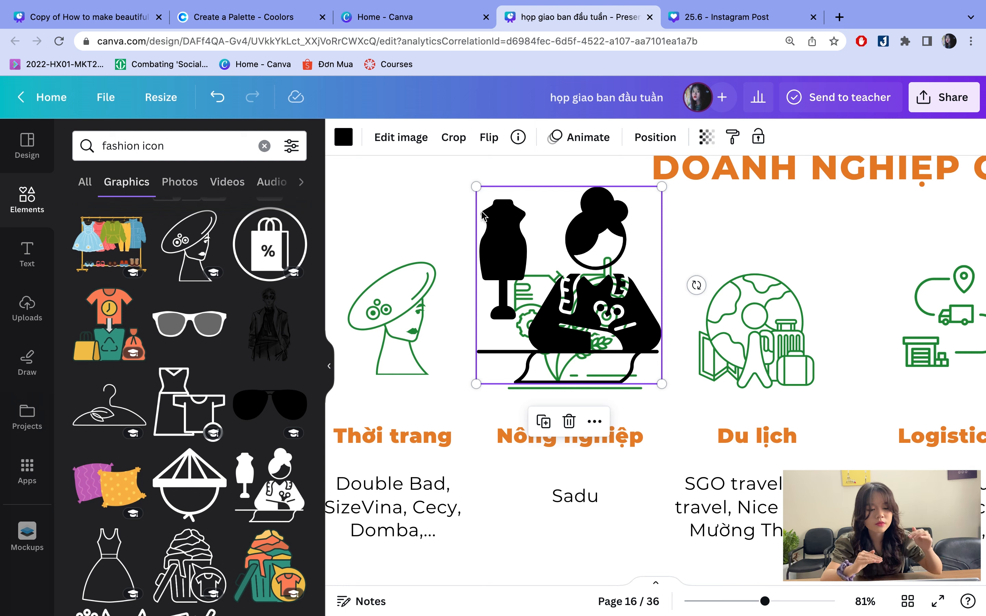
- Shrink the seamstress graphic further and place it above and between the Thời trang and Nông nghiệp icons
left_click_drag(516, 212, 403, 212)
left_click_drag(547, 188, 480, 255)
left_click_drag(449, 311, 500, 244)
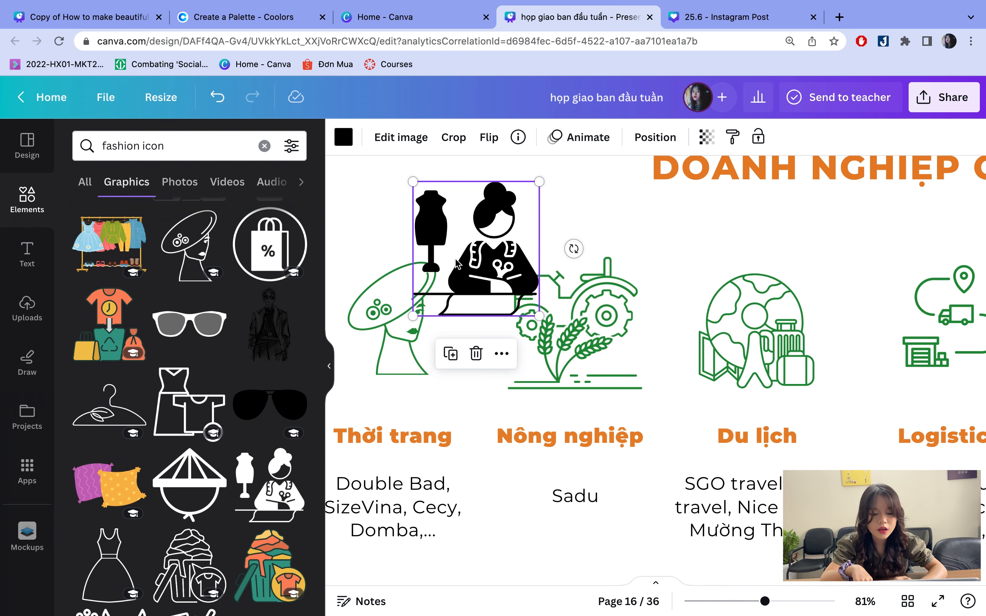
- Delete the seamstress graphic from page 16 and return to the "Copy of How to make beautiful" presentation
key("Delete")
left_click(379, 19)
left_click(275, 22)
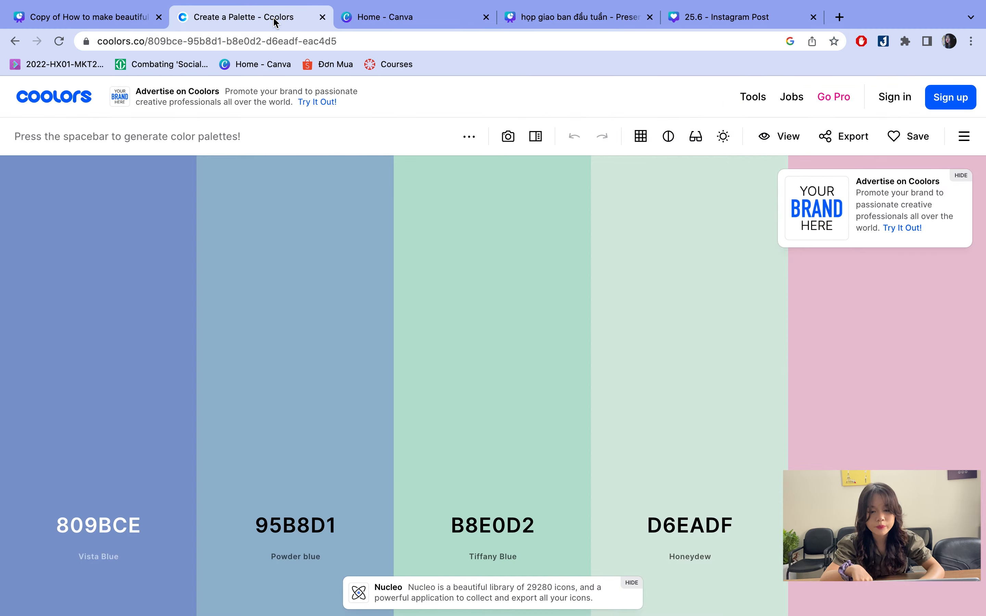
left_click(104, 19)
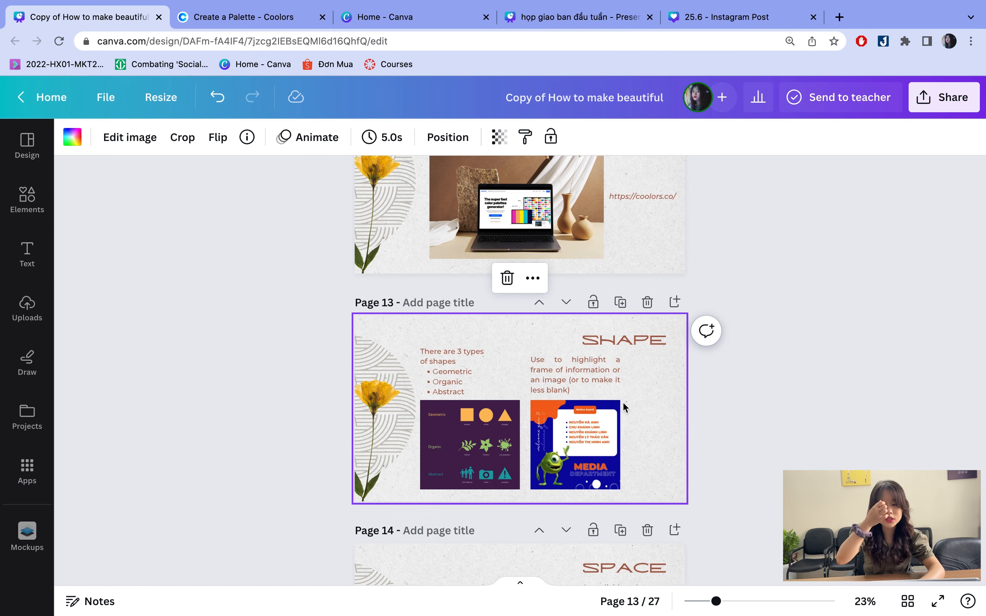
- Present the slides full screen from the Shape page and advance to the Space slide
scroll(625, 407, "down", 3)
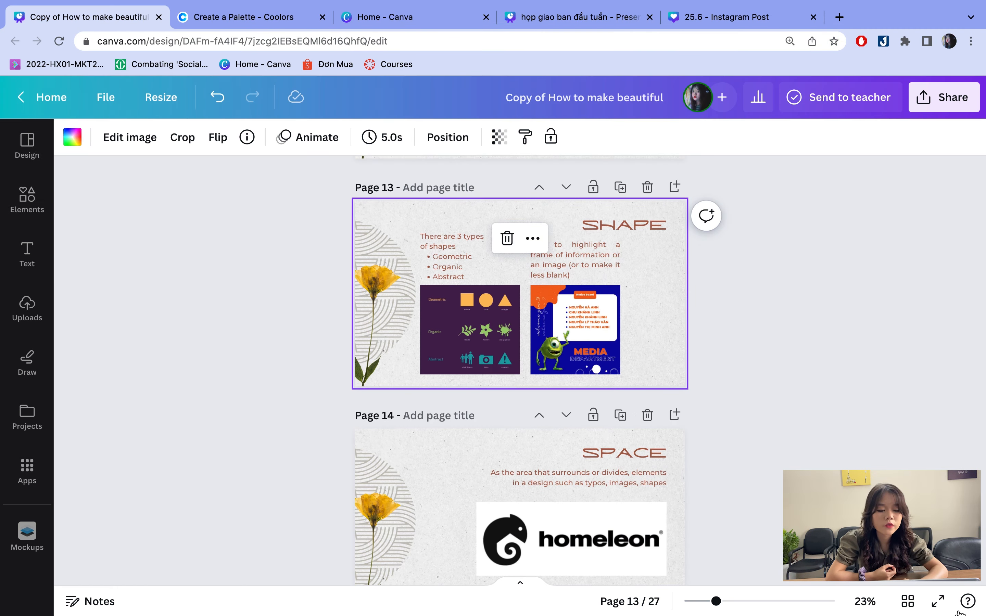
key("ctrl+super+f")
key("ctrl+alt+p")
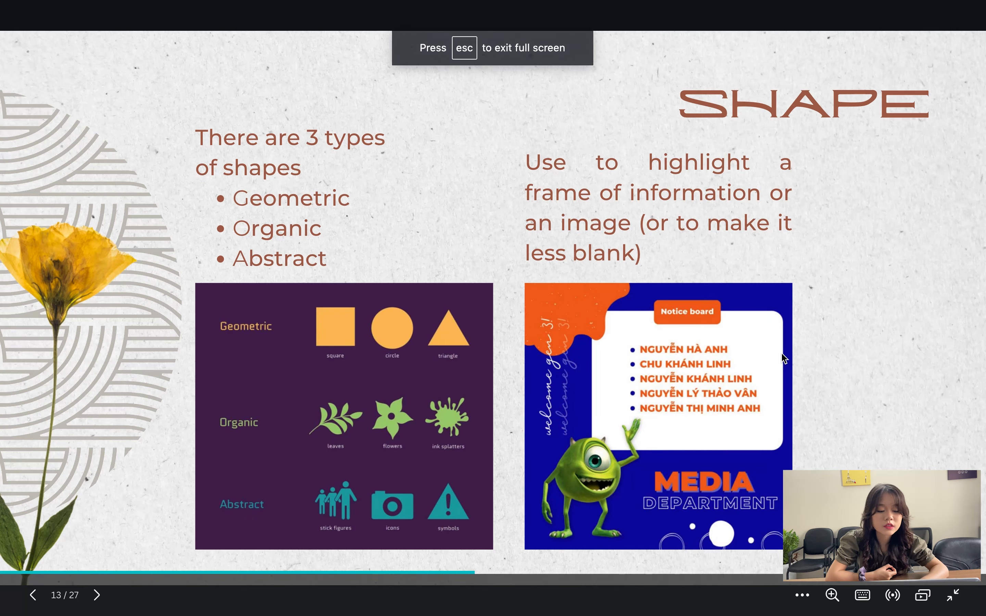
key("Right")
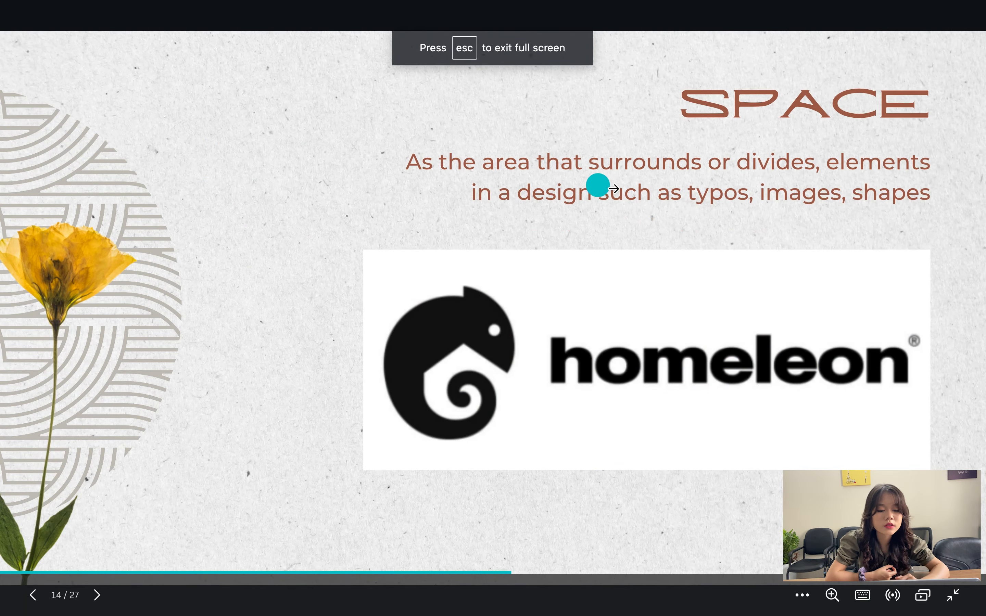
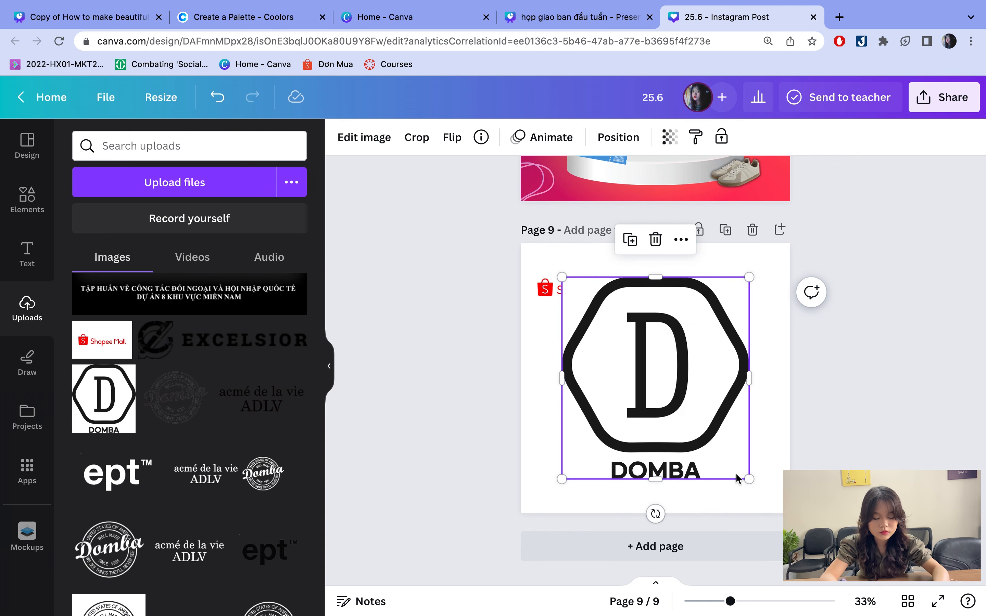
- Shrink the hexagonal Domba logo on page 9 and add small round Domba and acmé de la vie ADLV logos in a row beside it
left_click_drag(748, 479, 567, 375)
left_click(202, 404)
left_click_drag(740, 465, 772, 388)
left_click(263, 399)
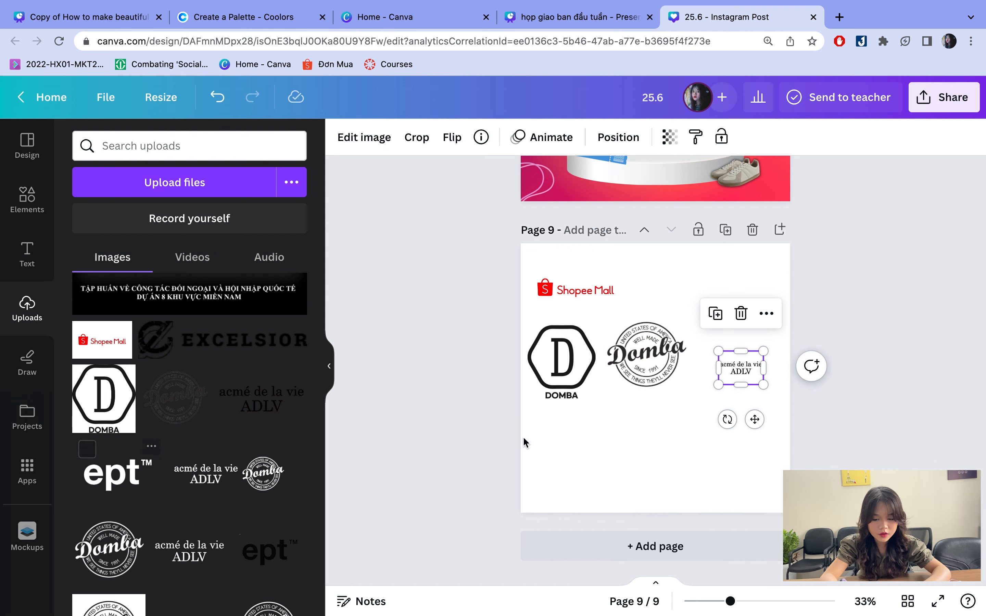
left_click(116, 476)
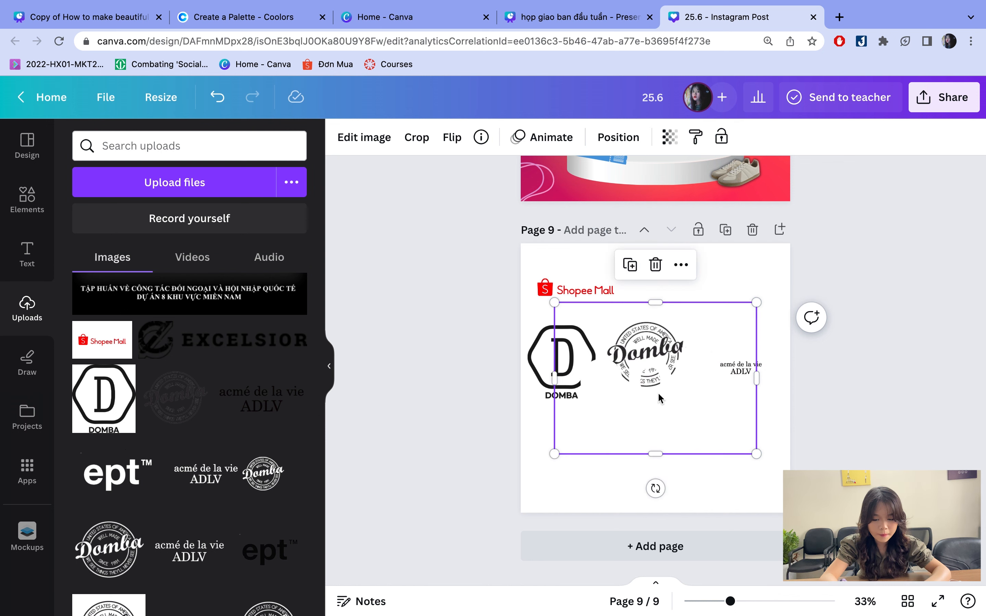
left_click_drag(660, 398, 623, 481)
left_click_drag(718, 533, 640, 461)
left_click_drag(587, 430, 599, 447)
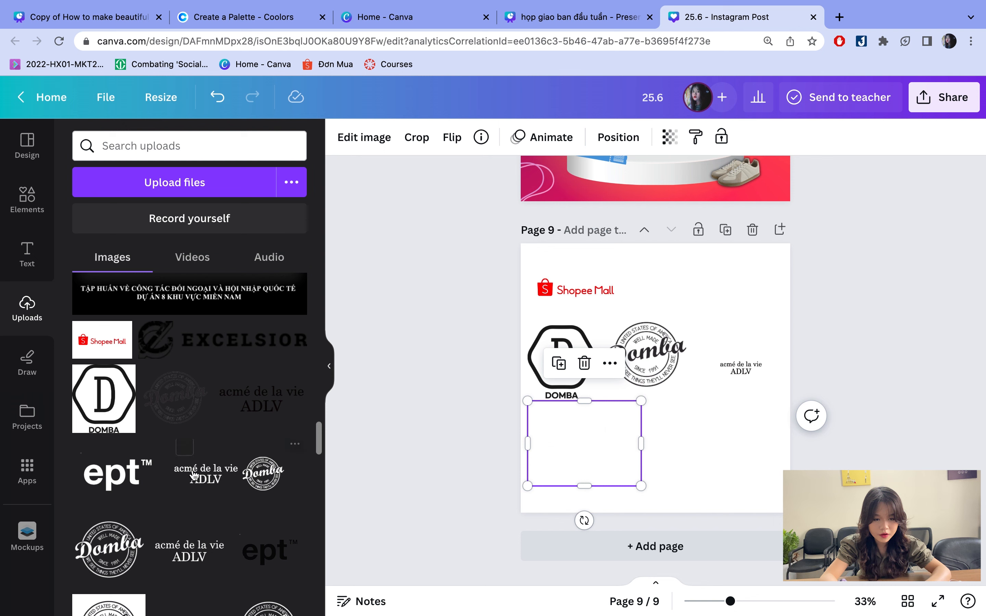
left_click(693, 437)
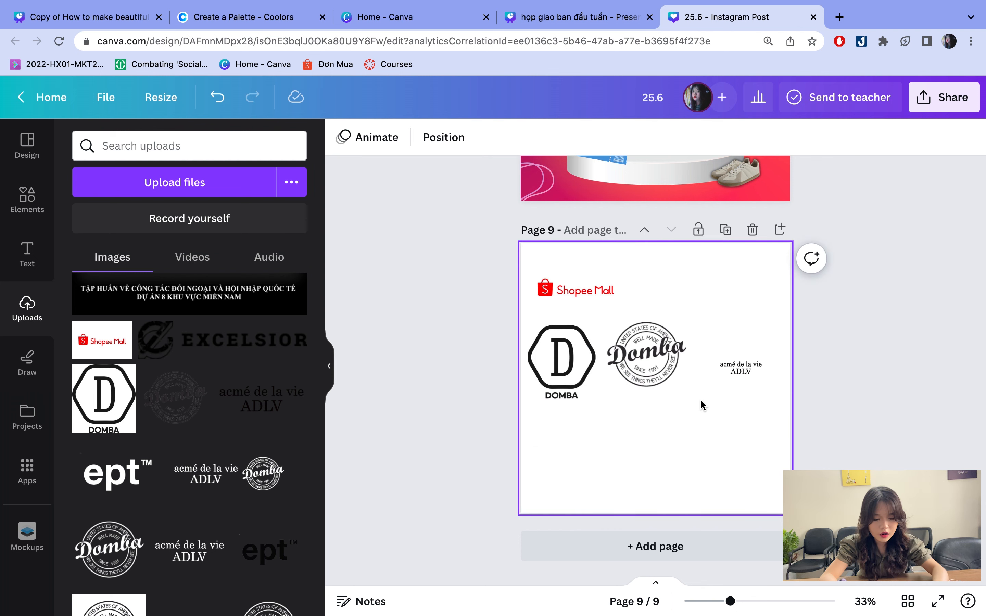
- Add the black ept logo to page 9, enlarge it slightly and place it below the hexagonal Domba logo
left_click(650, 369)
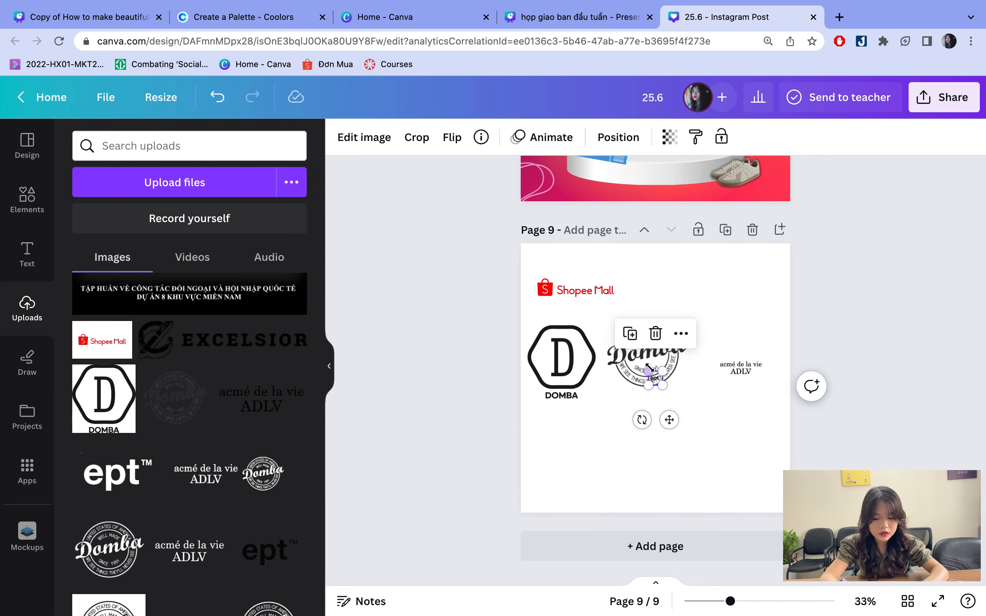
scroll(652, 365, "up", 5, "ctrl")
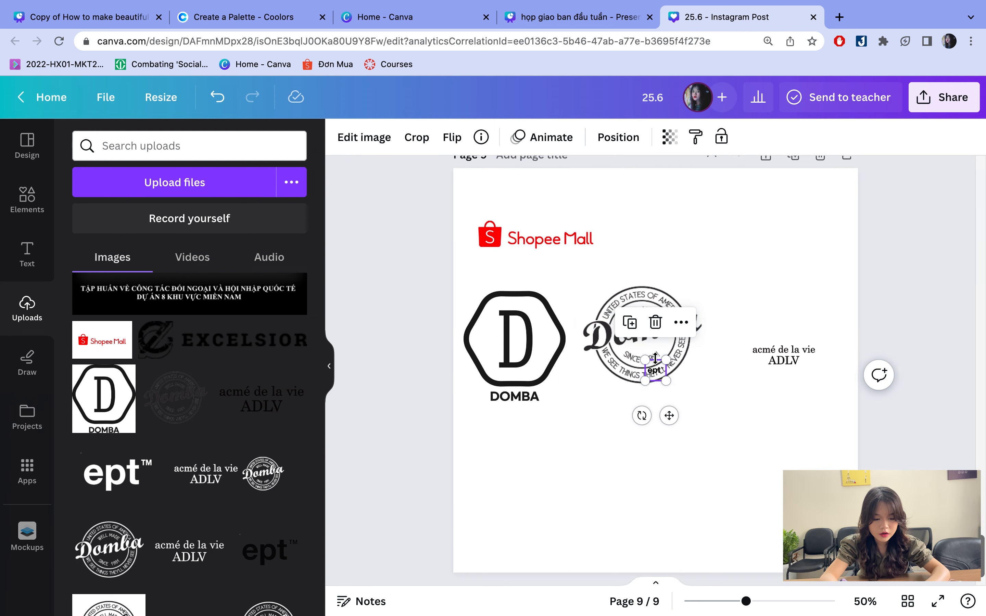
left_click_drag(656, 372, 506, 480)
- Add the round Domba logo with the white background, shrink it and place it beside the ept logo on page 9
scroll(218, 473, "down", 6)
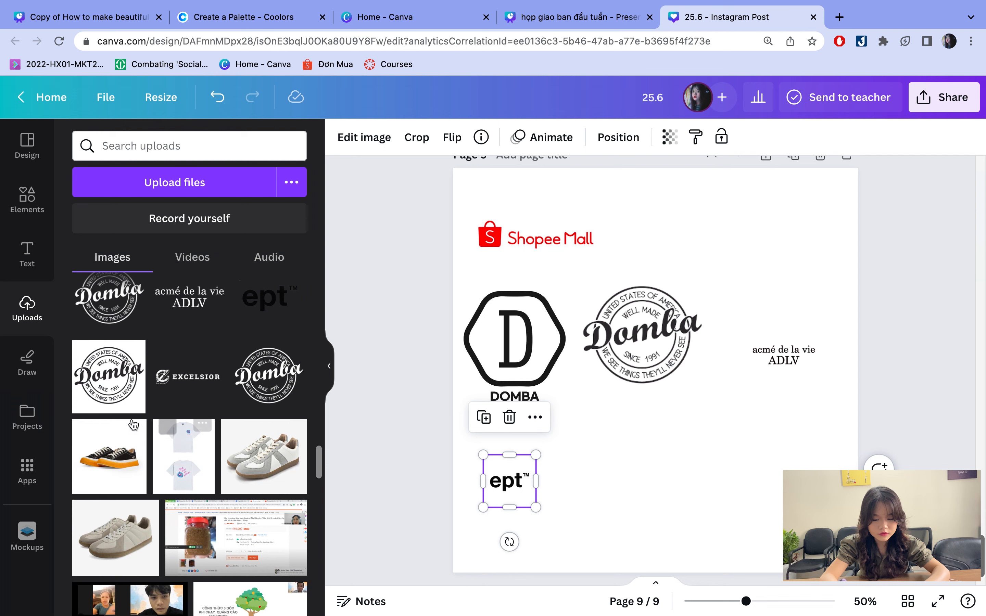
left_click(144, 399)
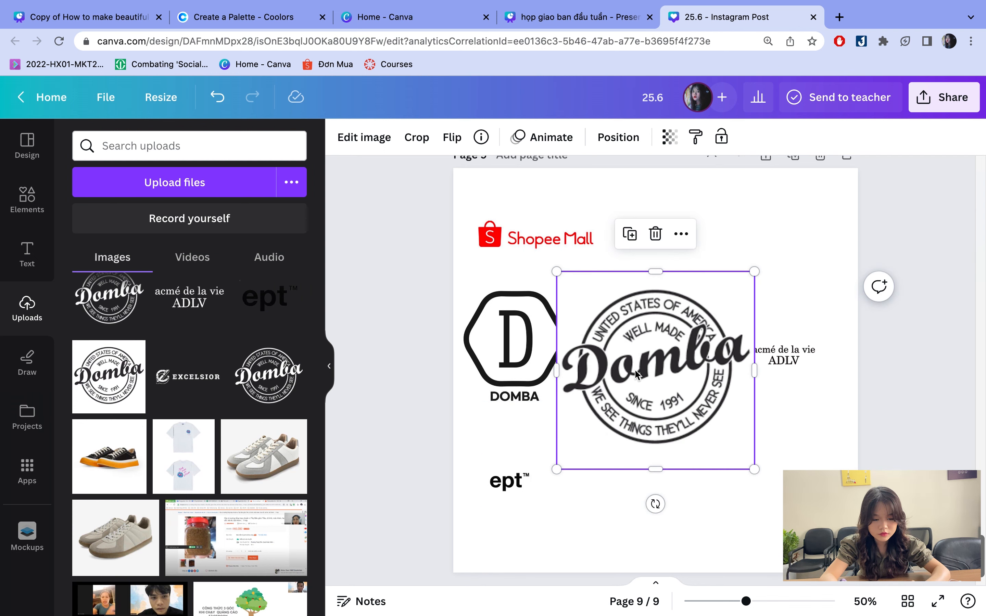
left_click_drag(636, 374, 632, 485)
left_click_drag(747, 576, 671, 502)
left_click_drag(636, 456, 651, 483)
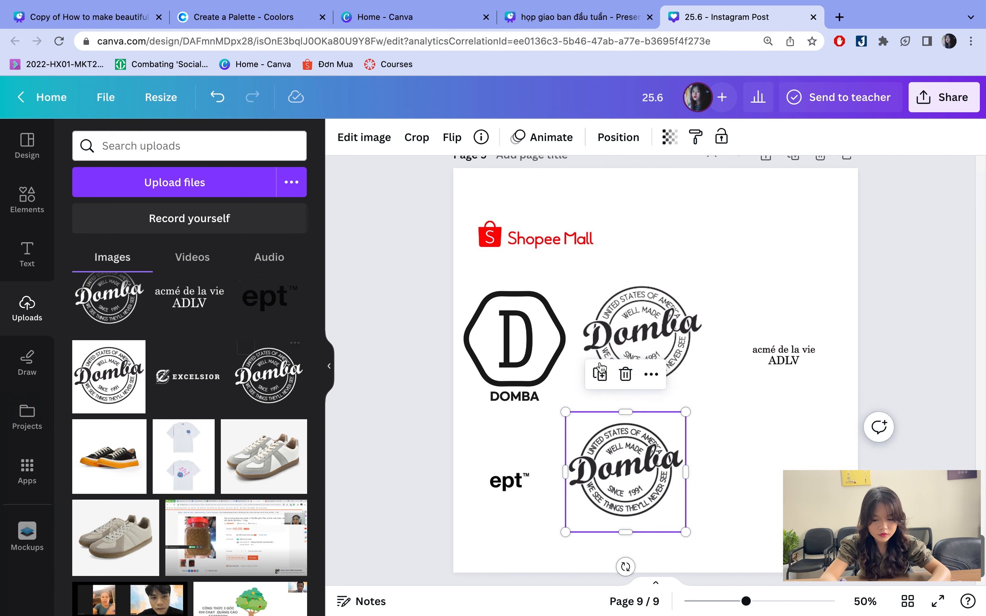
- Create an empty page 10 after the logo page and set its background to black
scroll(635, 468, "down", 4)
left_click(720, 325)
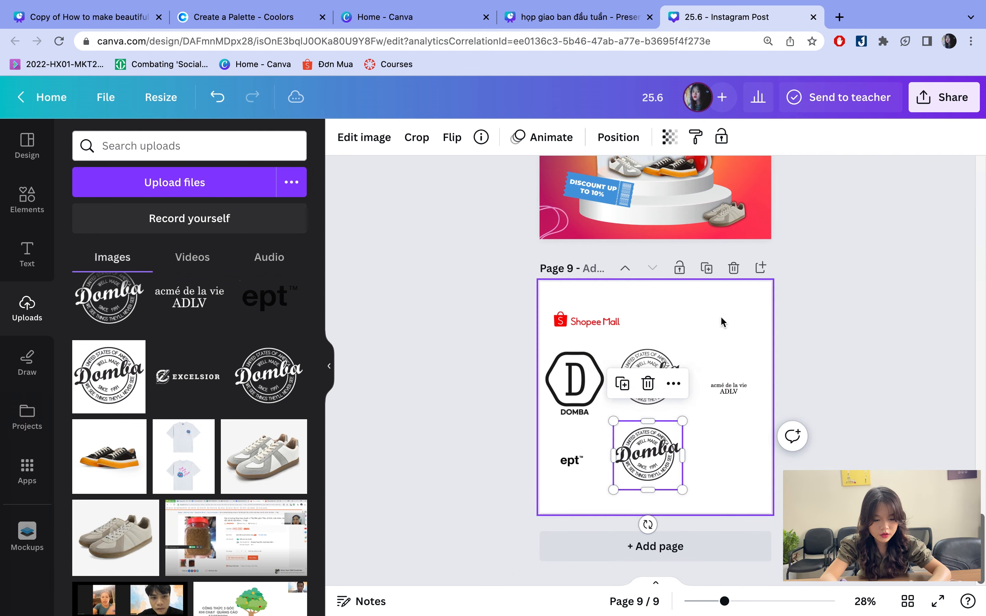
left_click(706, 267)
left_click_drag(772, 514, 501, 288)
key("Delete")
left_click(578, 372)
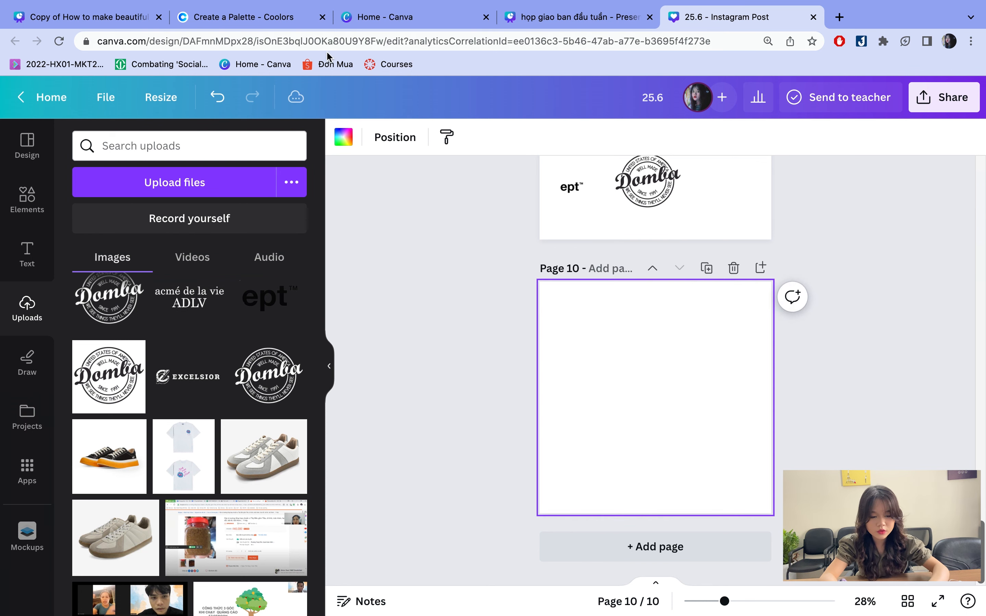
left_click(343, 137)
left_click(128, 227)
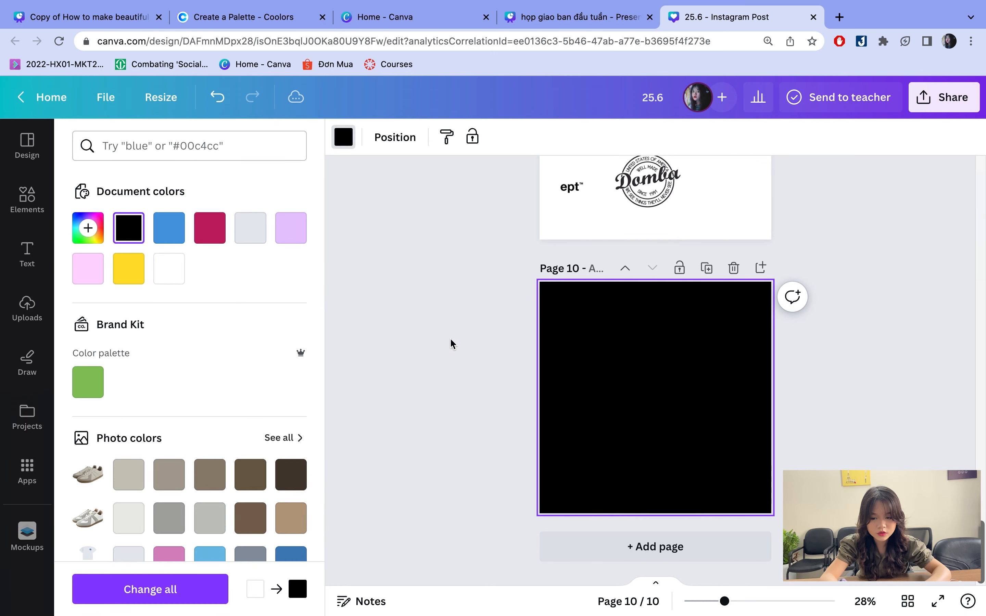
- Place a shrunken white round Domba logo in the upper-left area of page 10 and the white Excelsior logo below it
left_click(27, 308)
left_click(265, 374)
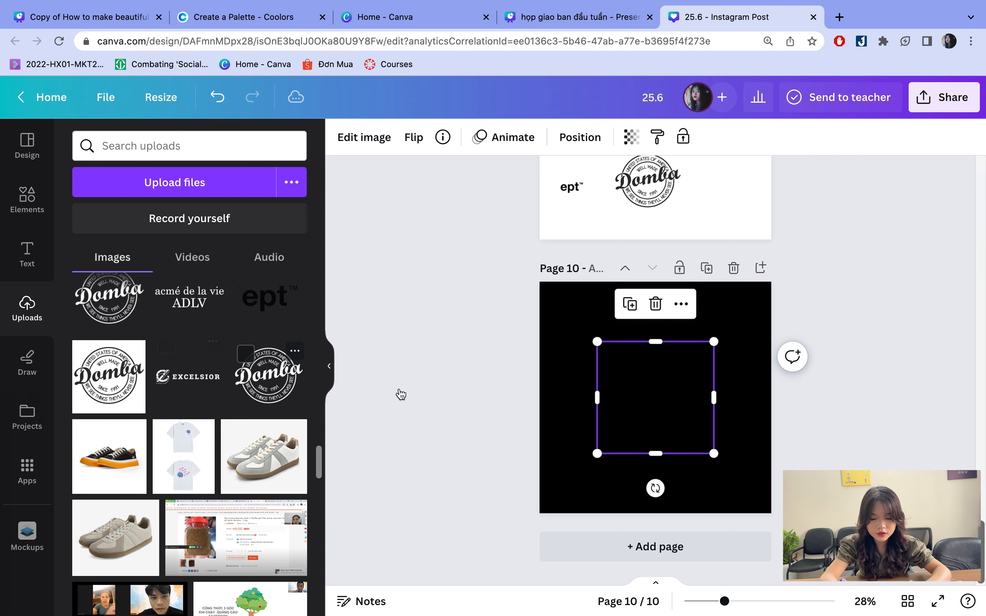
left_click_drag(715, 448, 680, 423)
left_click_drag(635, 379, 596, 342)
left_click(182, 375)
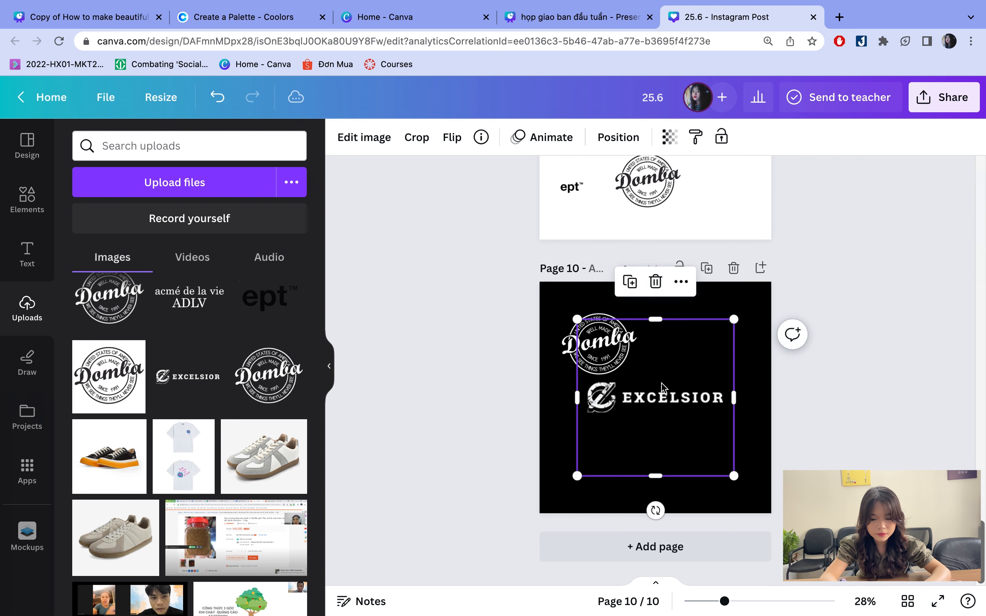
left_click_drag(692, 421, 677, 390)
- Add the white acmé de la vie ADLV logo to page 10, shrink it and place it to the right of the Domba logo
left_click(178, 317)
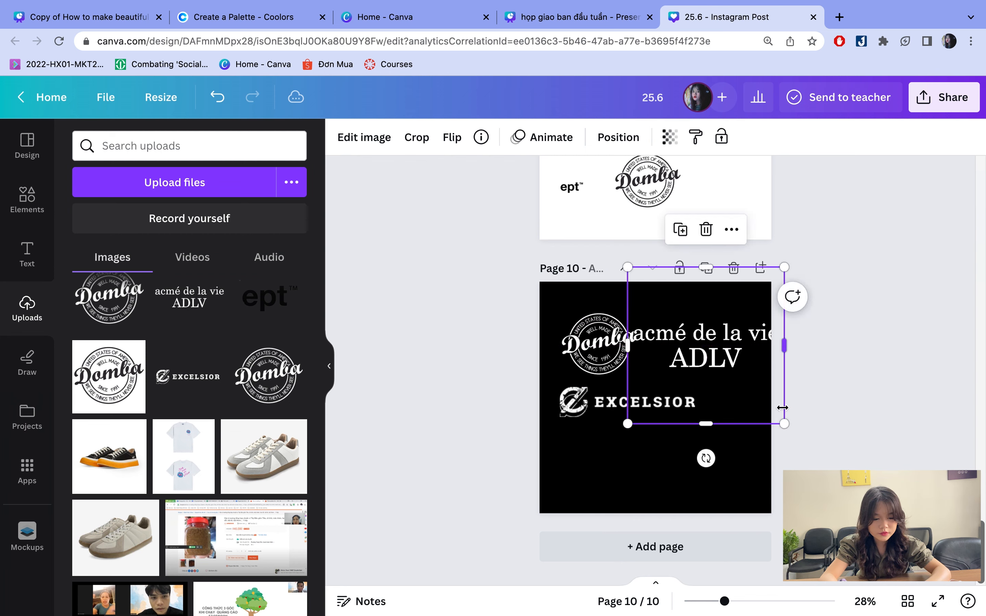
left_click_drag(785, 424, 732, 371)
left_click_drag(703, 332, 732, 359)
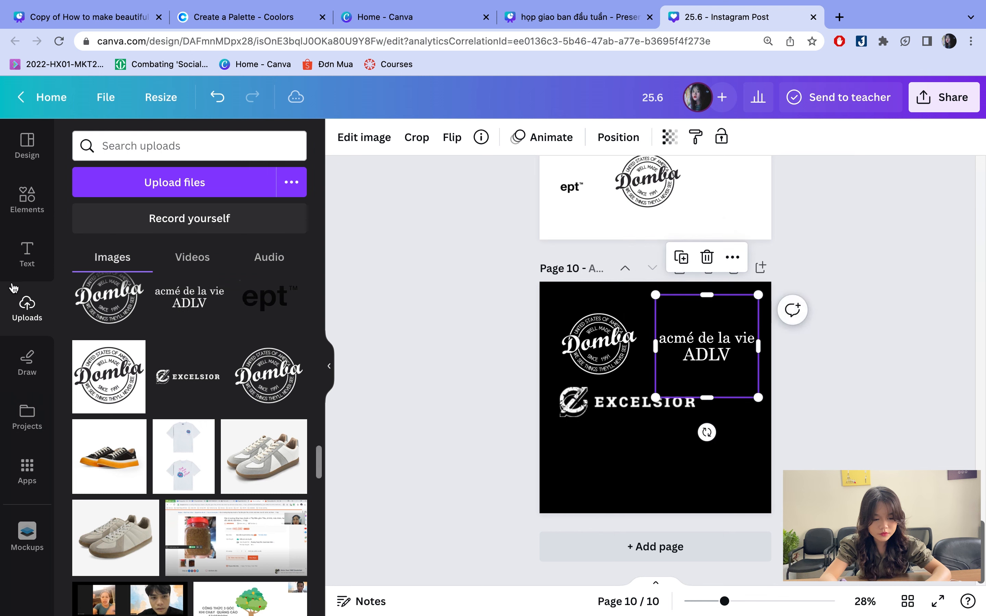
left_click(103, 313)
key("Delete")
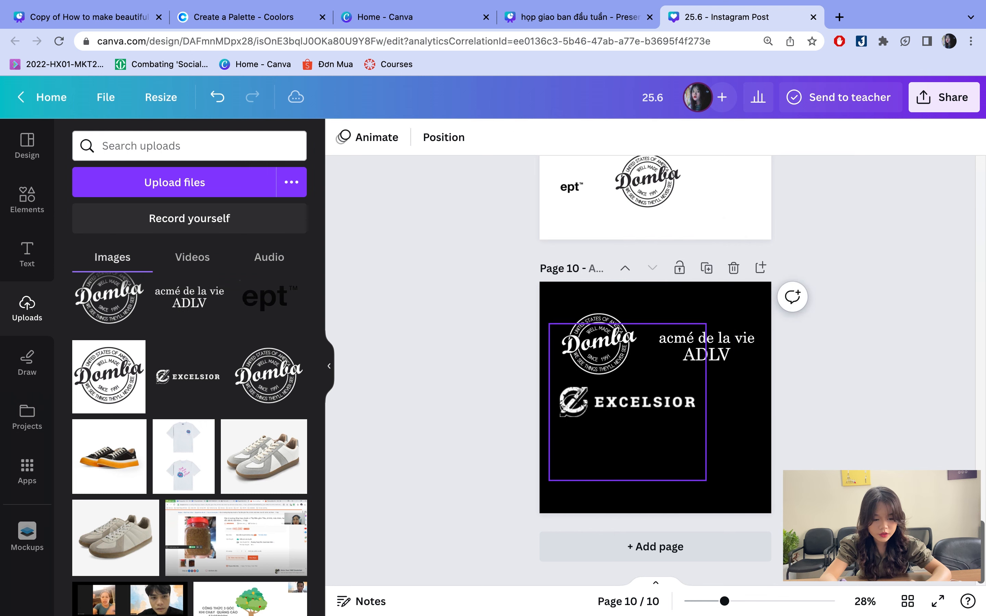
scroll(685, 319, "up", 5)
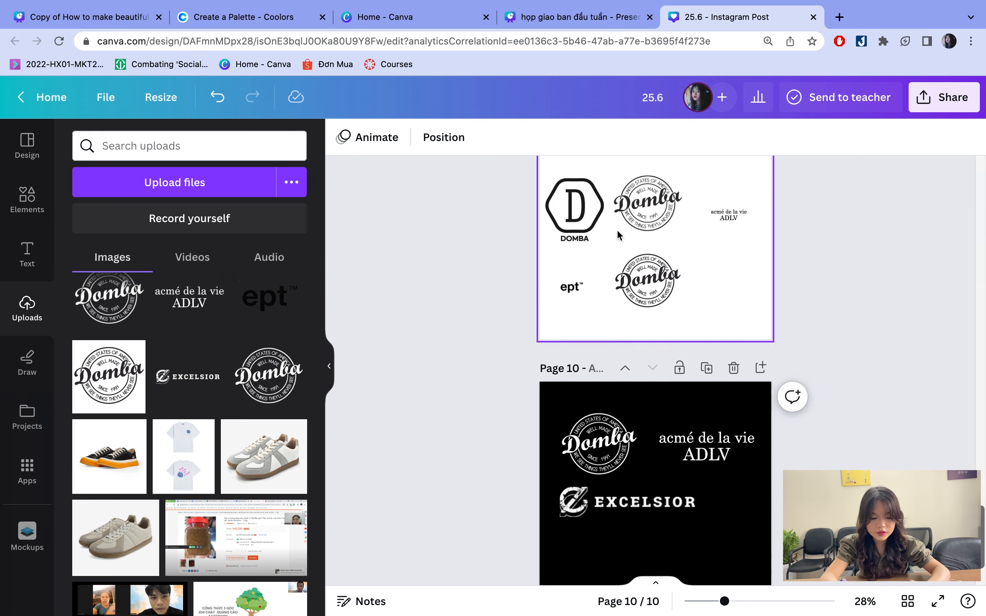
scroll(586, 311, "down", 5)
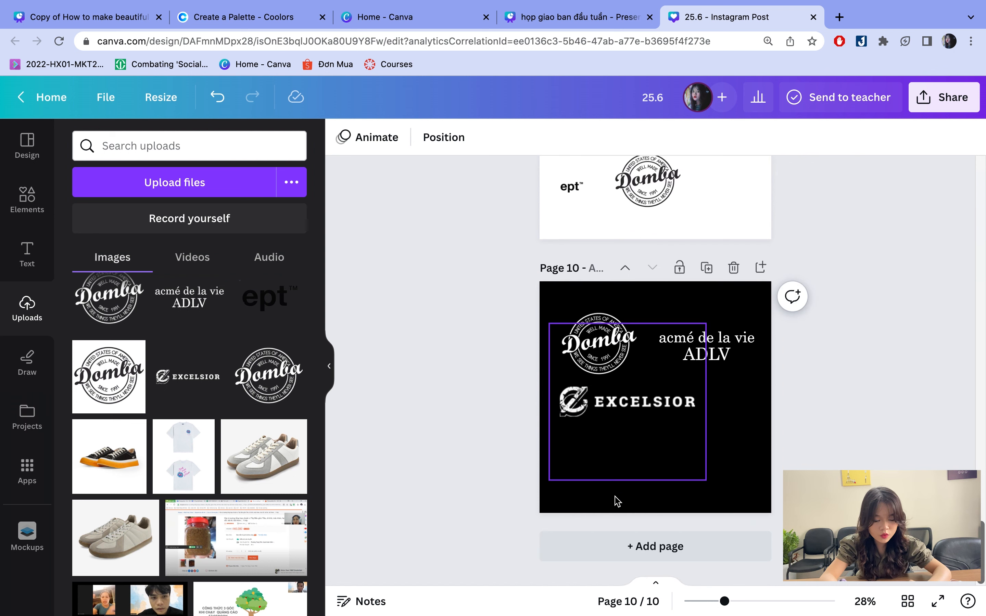
- Add page 11 and insert the black sneakers with orange soles, shrunk and placed in the page's upper-right area
left_click(626, 546)
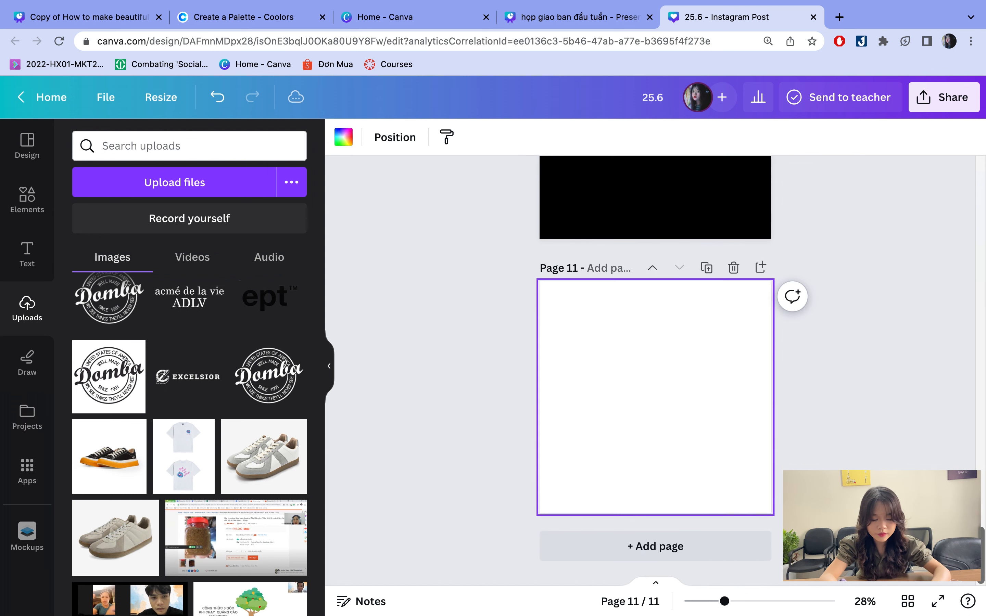
left_click(109, 456)
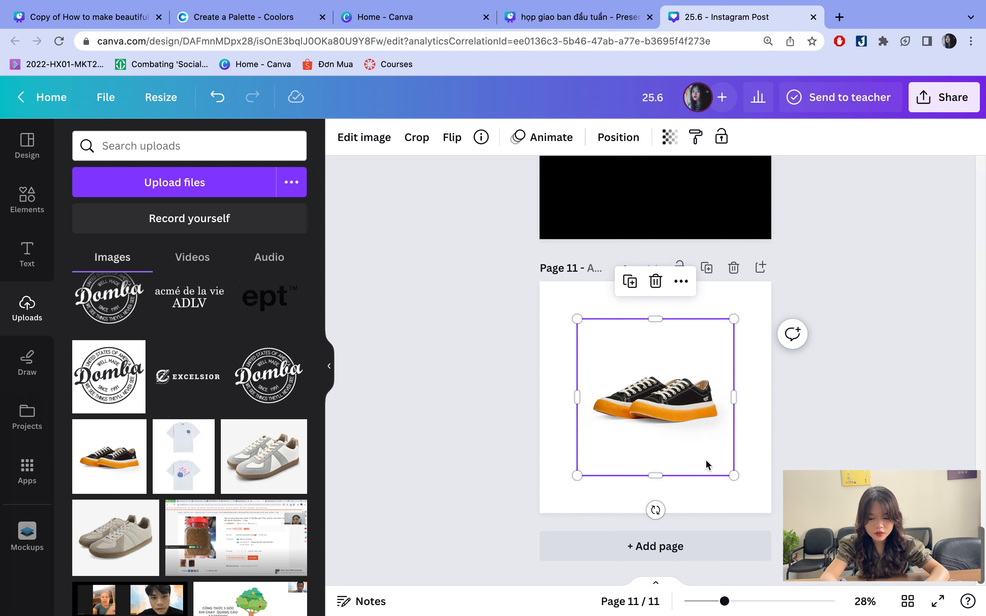
left_click_drag(675, 404, 632, 359)
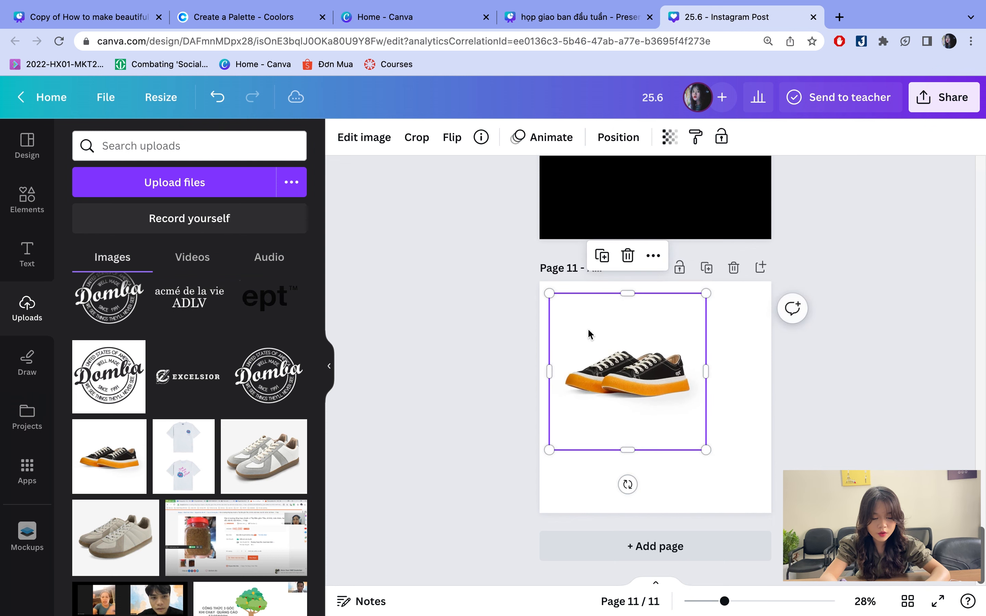
left_click_drag(705, 449, 643, 387)
left_click_drag(561, 335, 690, 338)
- Set the background of page 11 to black (#000000)
left_click(576, 380)
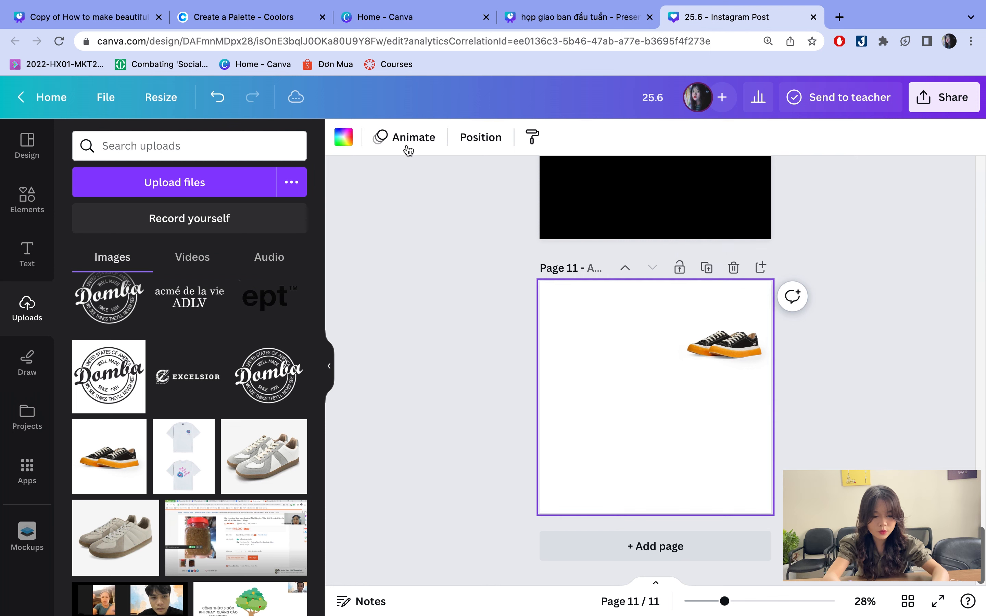
left_click(347, 139)
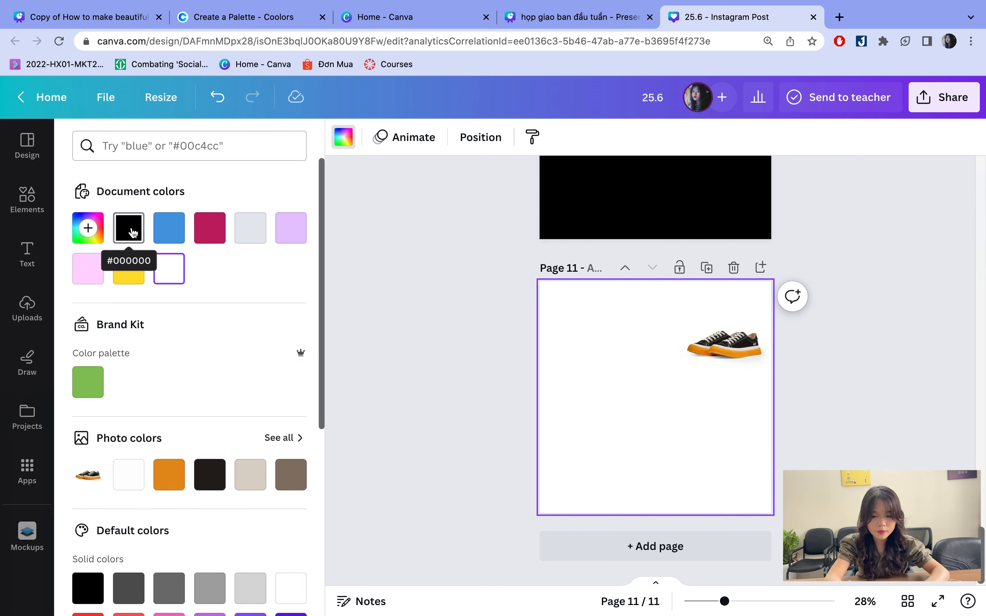
left_click(133, 233)
- Move the black sneaker photo to the upper-left corner of page 11 and shrink it further
left_click_drag(693, 326, 576, 328)
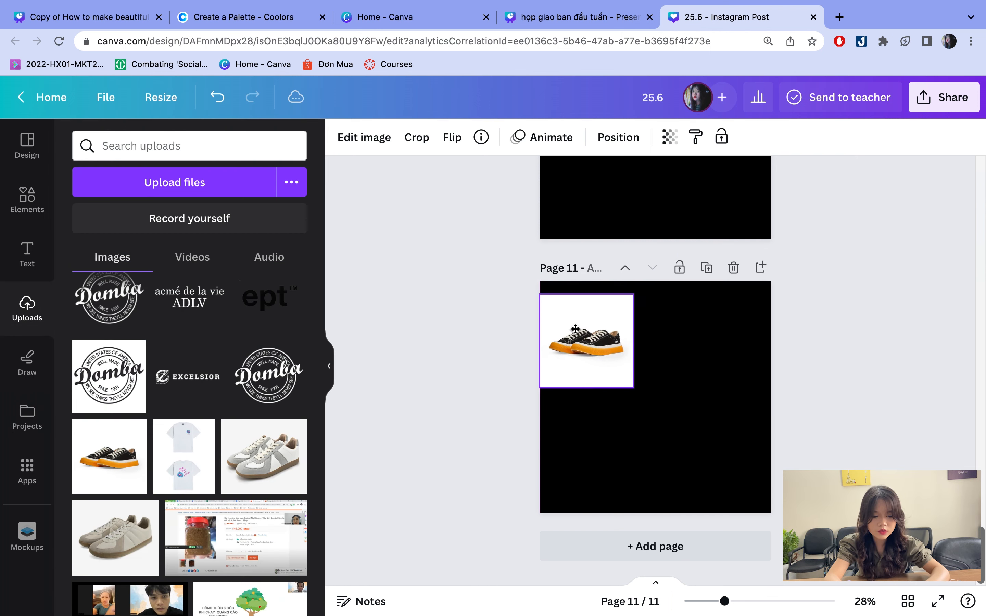
left_click_drag(632, 387, 610, 365)
left_click_drag(583, 328, 592, 333)
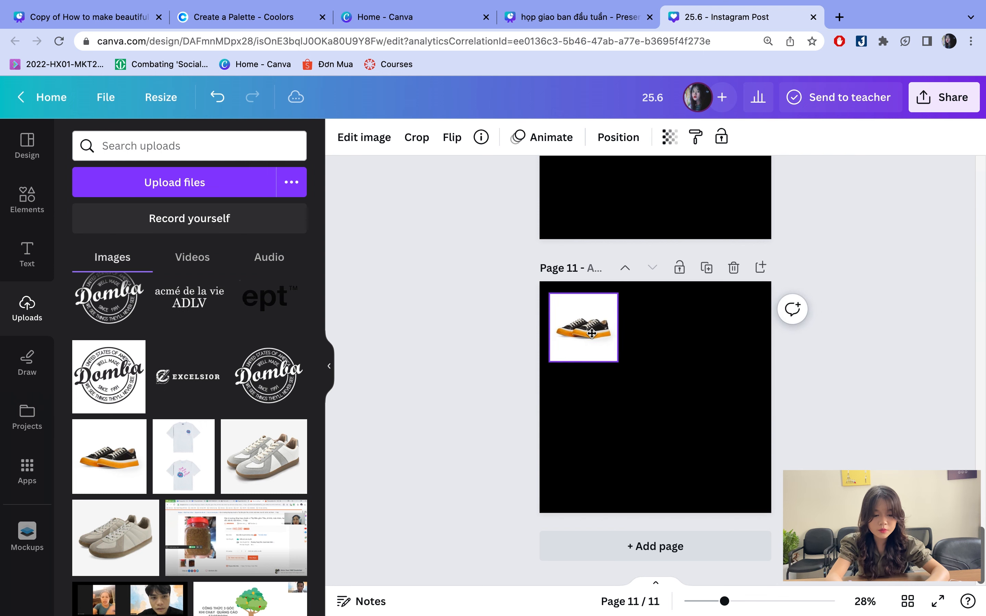
- Add the two-T-shirt photo beside the black sneakers and the grey-and-white sneaker photo below them, both shrunk to fit page 11
left_click(184, 456)
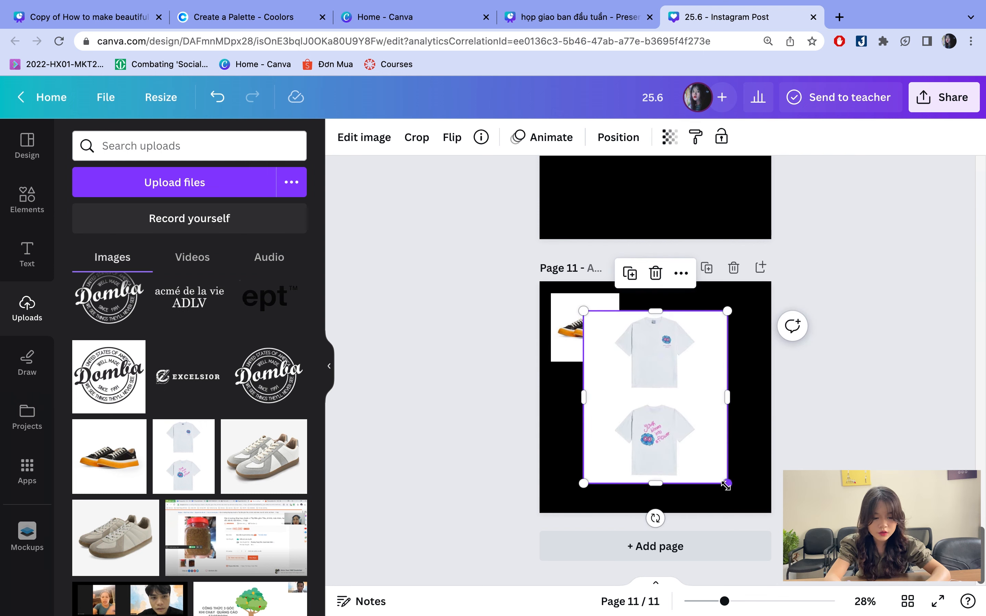
left_click_drag(726, 485, 660, 404)
left_click_drag(624, 374, 673, 359)
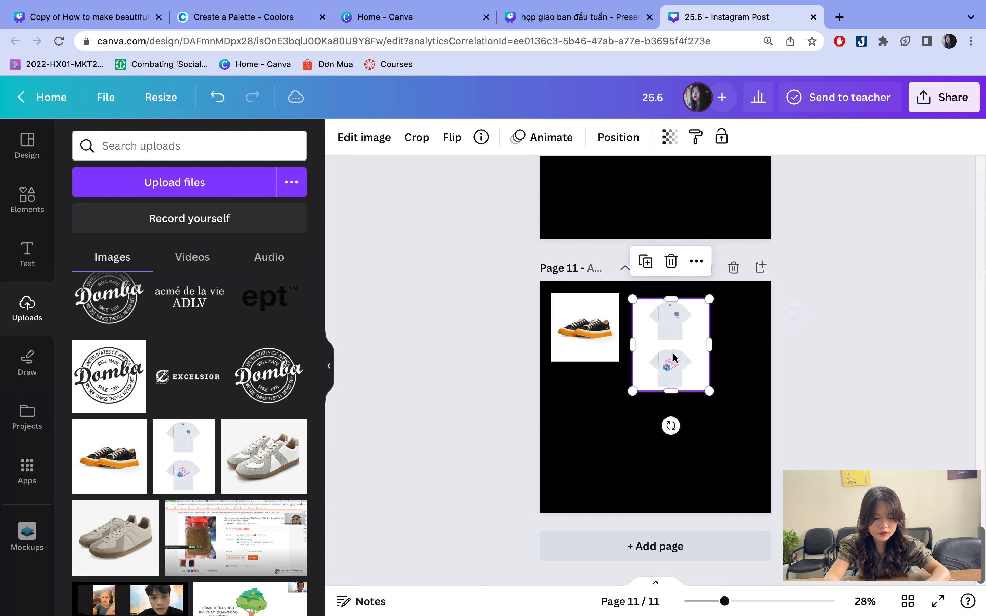
left_click(264, 456)
left_click_drag(731, 460, 660, 404)
left_click_drag(625, 366, 595, 423)
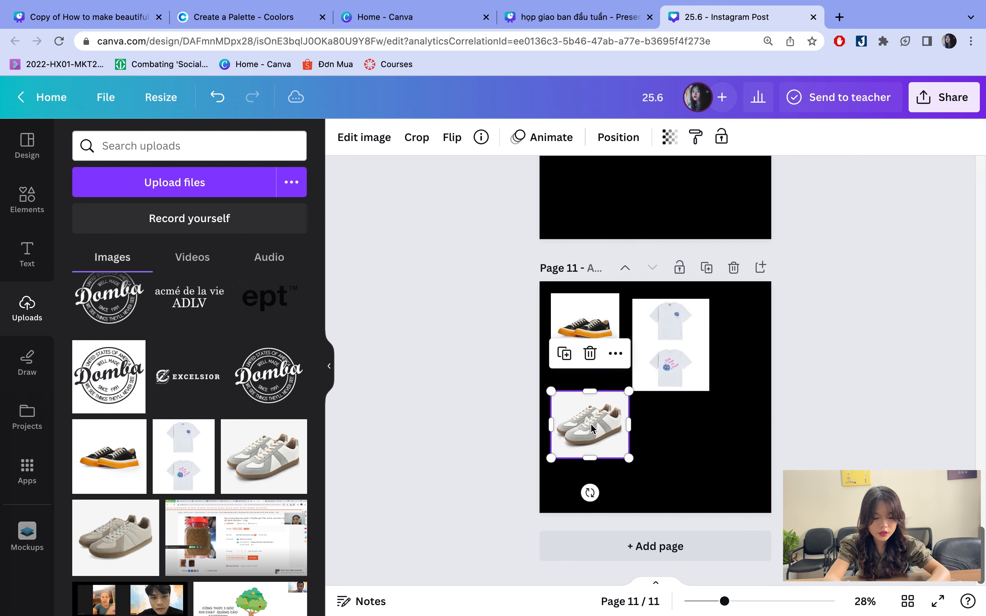
- Add the beige sneaker photo to page 11, shrink it and place it beside the grey-and-white sneakers, below the T-shirts
left_click(116, 538)
left_click_drag(719, 458, 660, 407)
left_click_drag(625, 375, 699, 436)
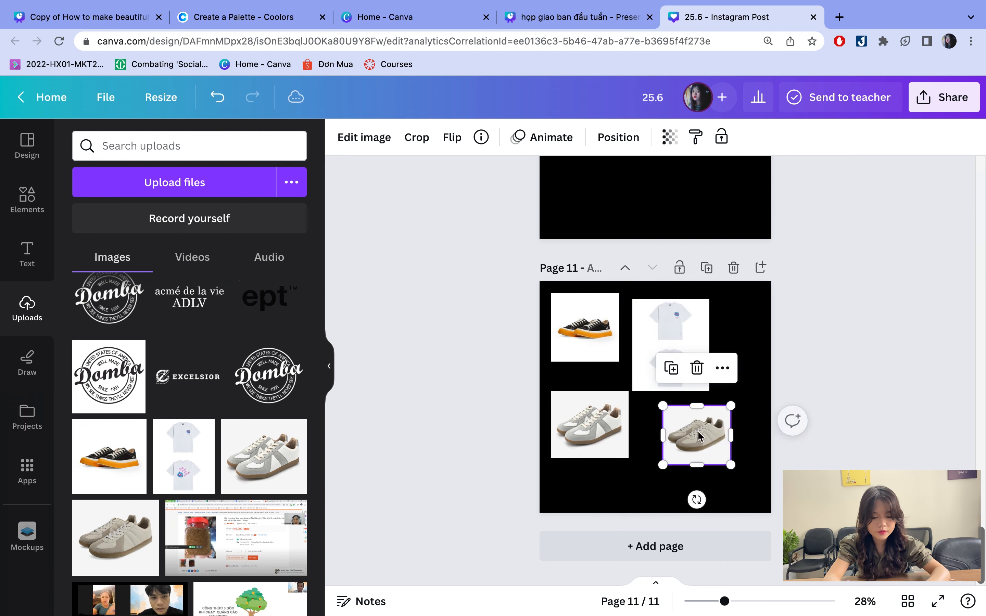
- Compare the 25.6 Hot Sale post on page 8 with the logos on pages 9 and 10 and the product photos on page 11
scroll(680, 398, "up", 3)
scroll(679, 398, "down", 3)
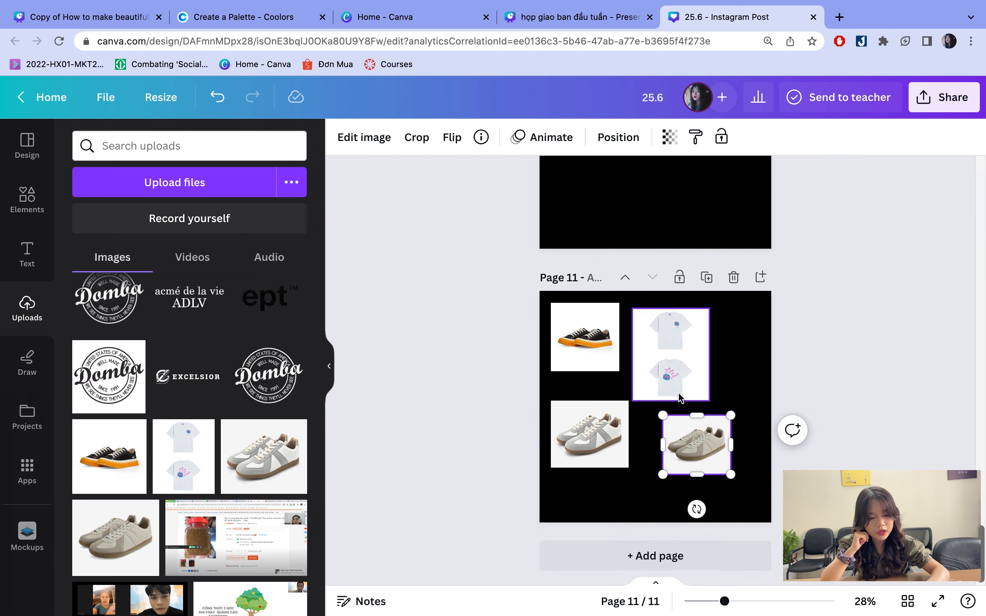
scroll(679, 399, "down", 1)
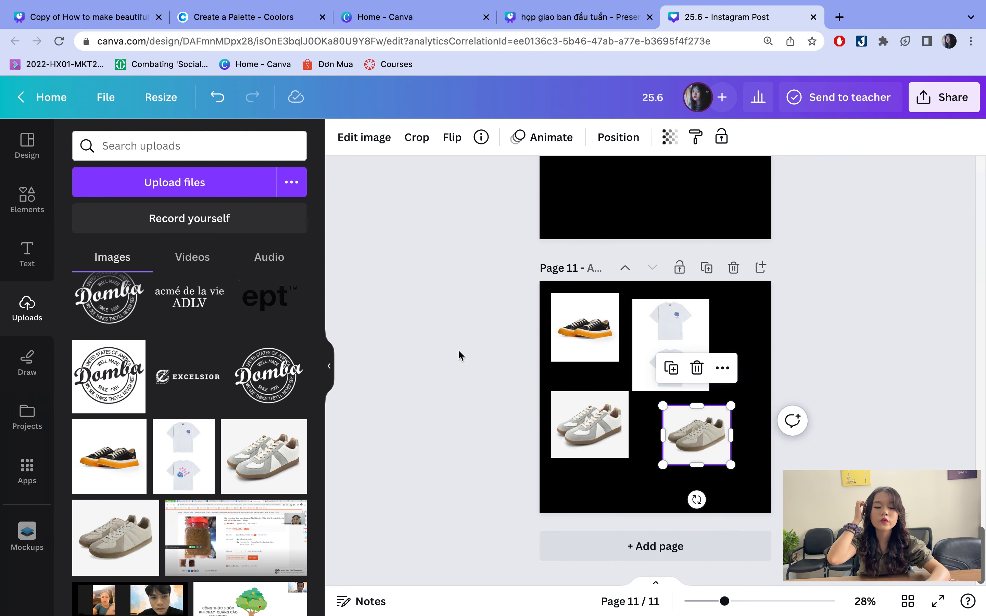
scroll(583, 324, "up", 5)
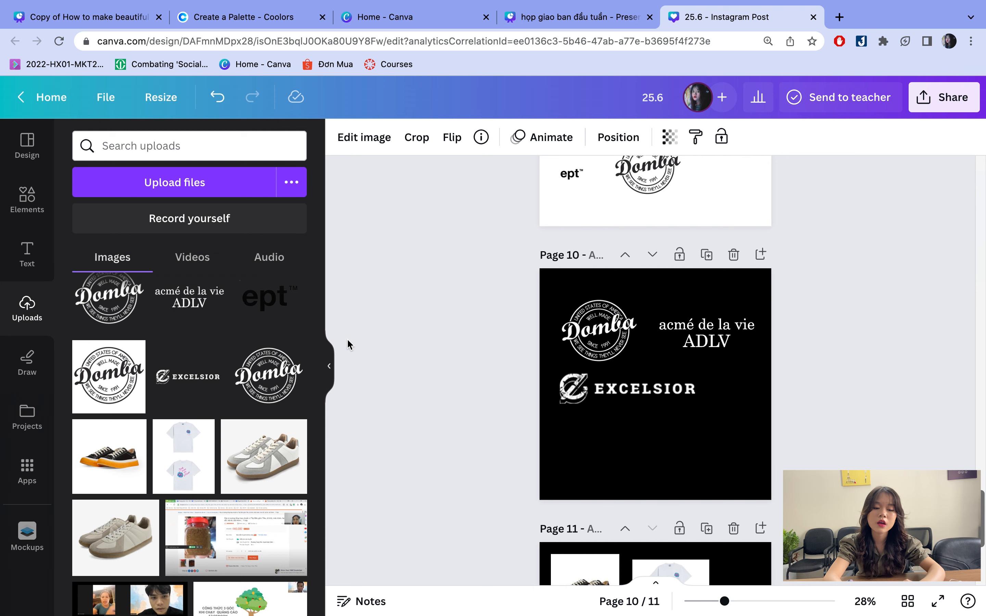
left_click(328, 362)
scroll(328, 360, "up", 10)
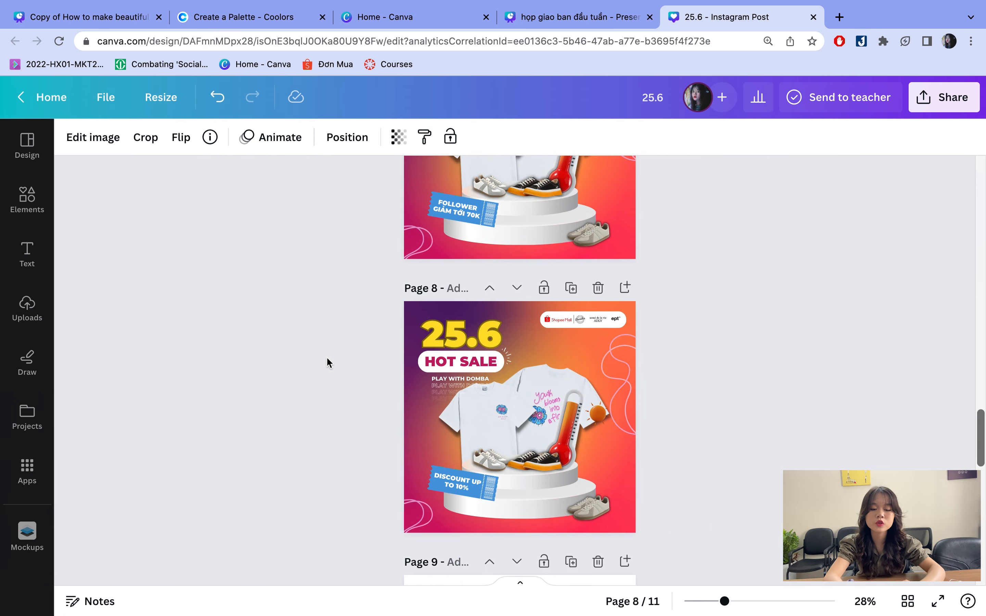
scroll(327, 358, "down", 1)
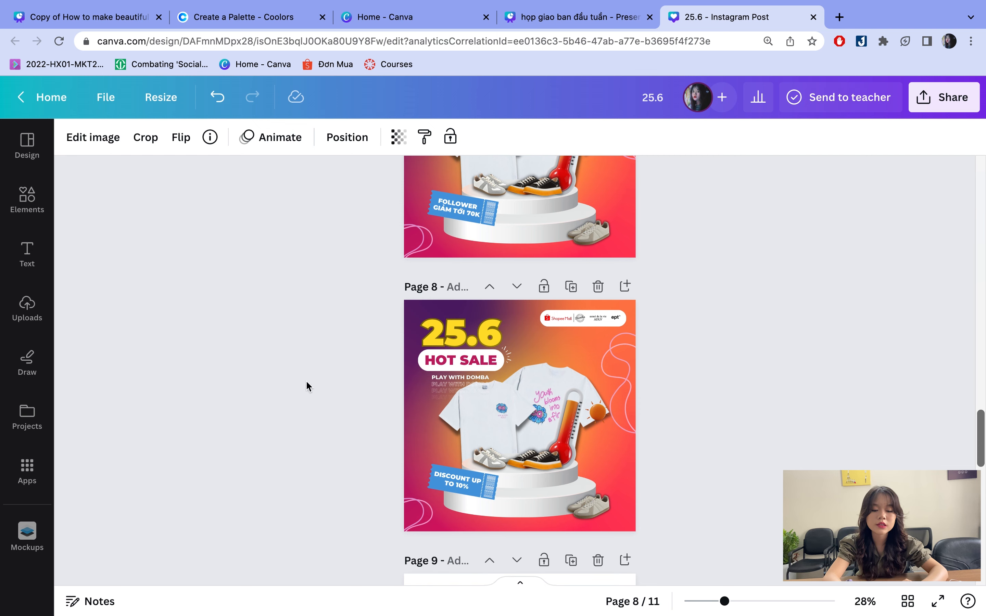
scroll(299, 381, "down", 5)
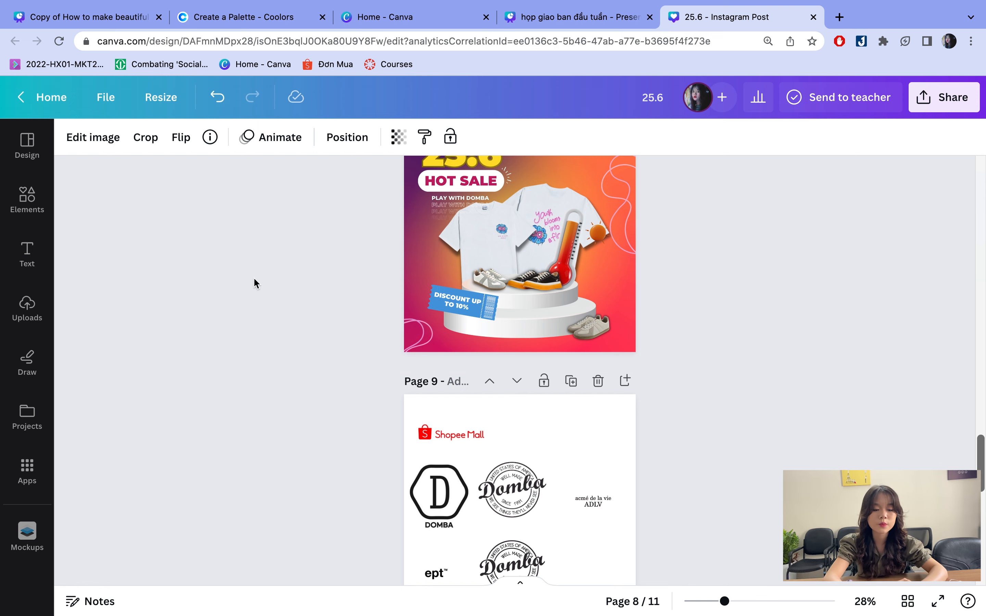
scroll(253, 277, "up", 2)
scroll(253, 277, "down", 20)
scroll(255, 279, "up", 20)
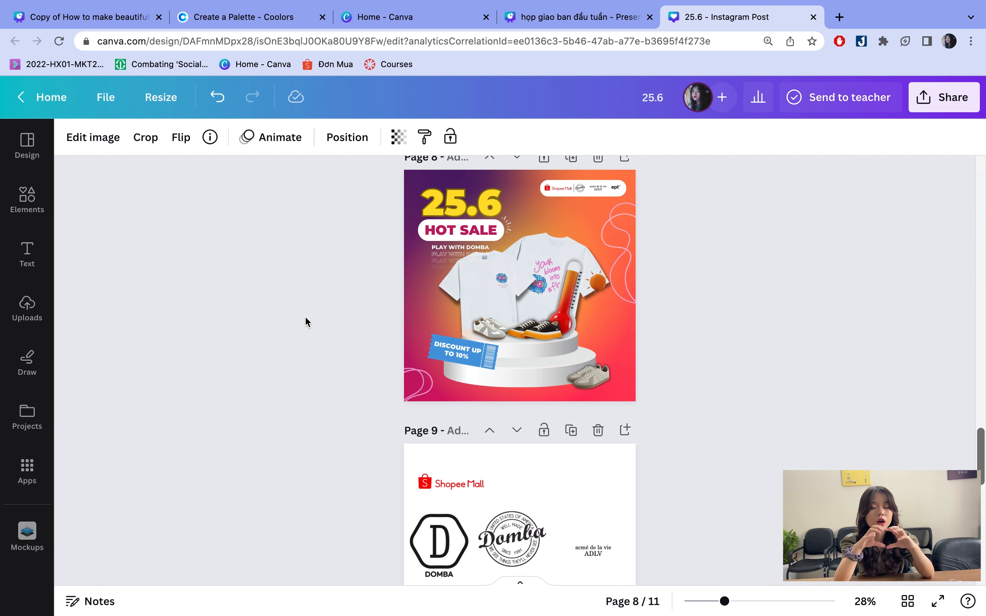
scroll(367, 412, "down", 15)
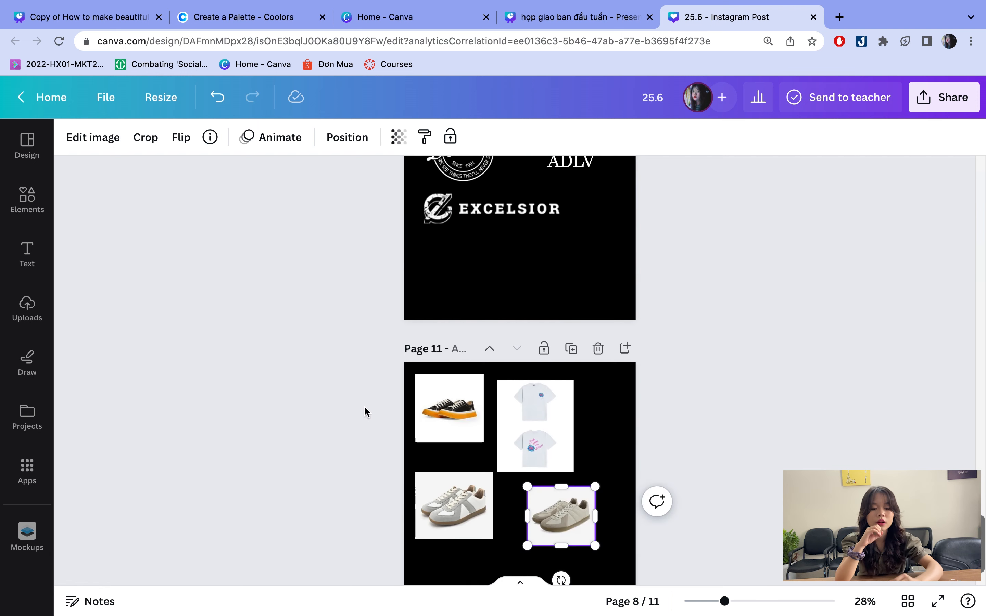
- Add an empty black page 12 after page 11
left_click(544, 550)
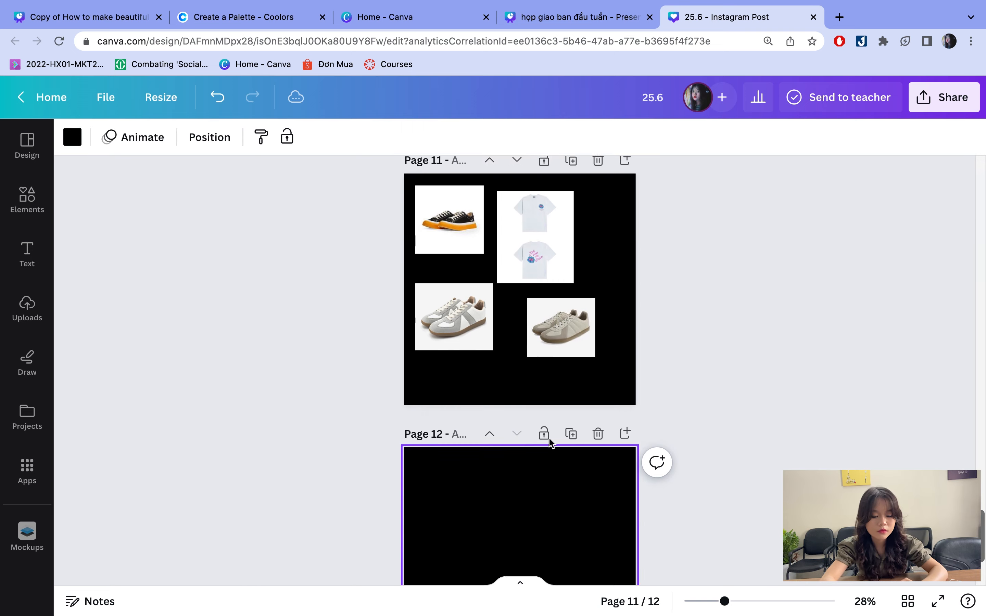
scroll(564, 366, "up", 12)
scroll(564, 366, "down", 15)
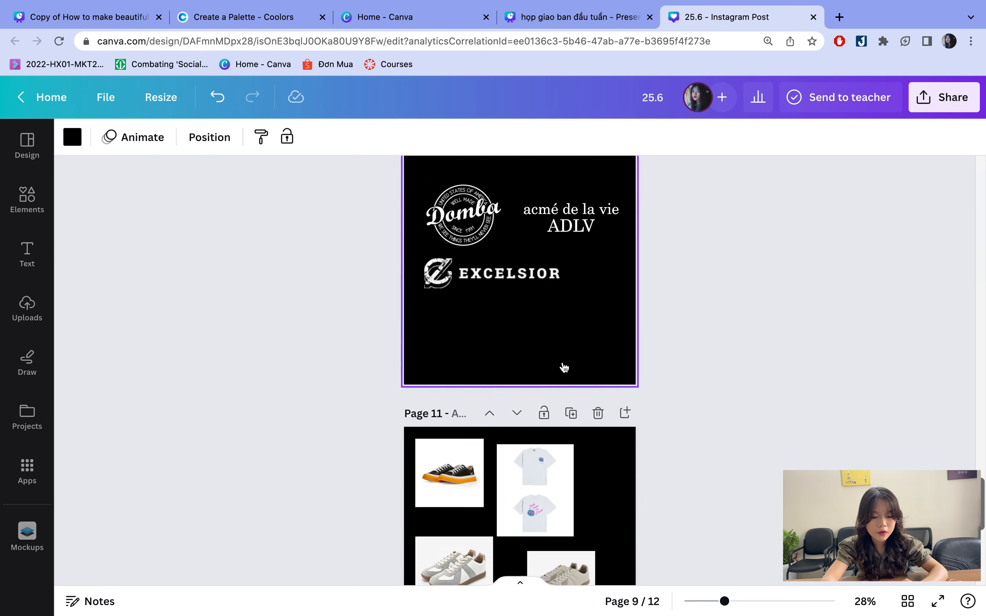
scroll(564, 366, "up", 5)
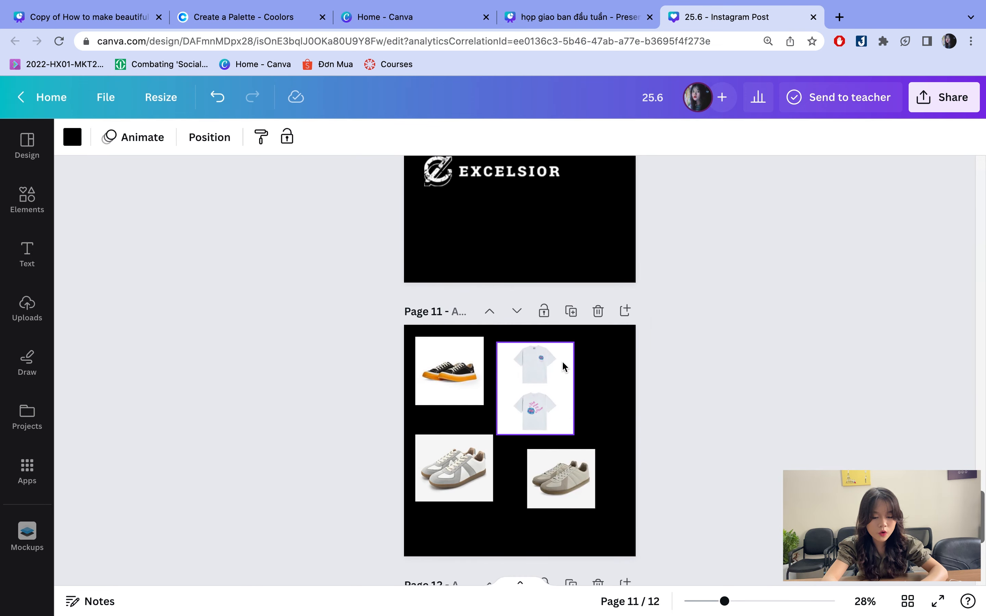
- Try copying the white-background black sneaker photo from page 11 onto the page 8 post and moving it over the design
left_click(472, 373)
scroll(611, 363, "up", 1)
left_click(535, 417)
left_click(465, 418)
scroll(465, 418, "up", 15)
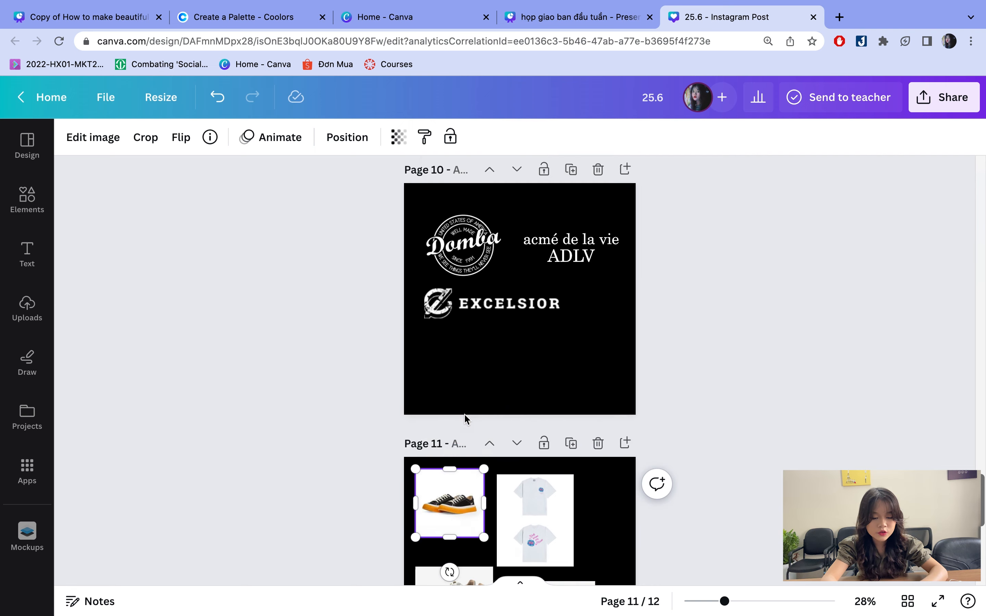
key("super+v")
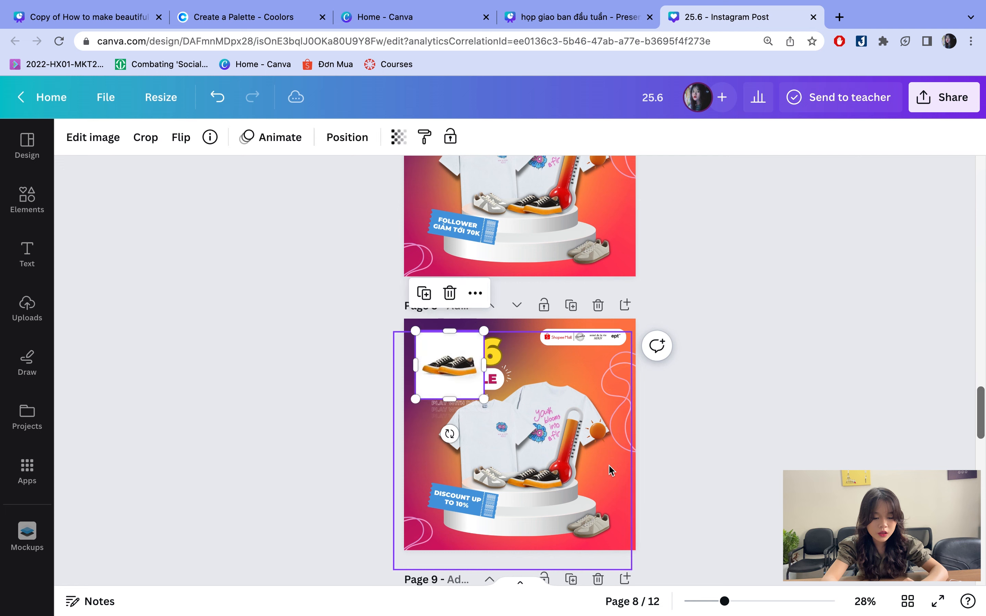
left_click_drag(447, 358, 603, 497)
mouse_move(543, 481)
left_mouse_down()
mouse_move(544, 451)
mouse_move(542, 461)
left_mouse_up()
- Undo the sneaker paste and moves on page 8, and delete the empty page 12
key("super+z")
key("super+z")
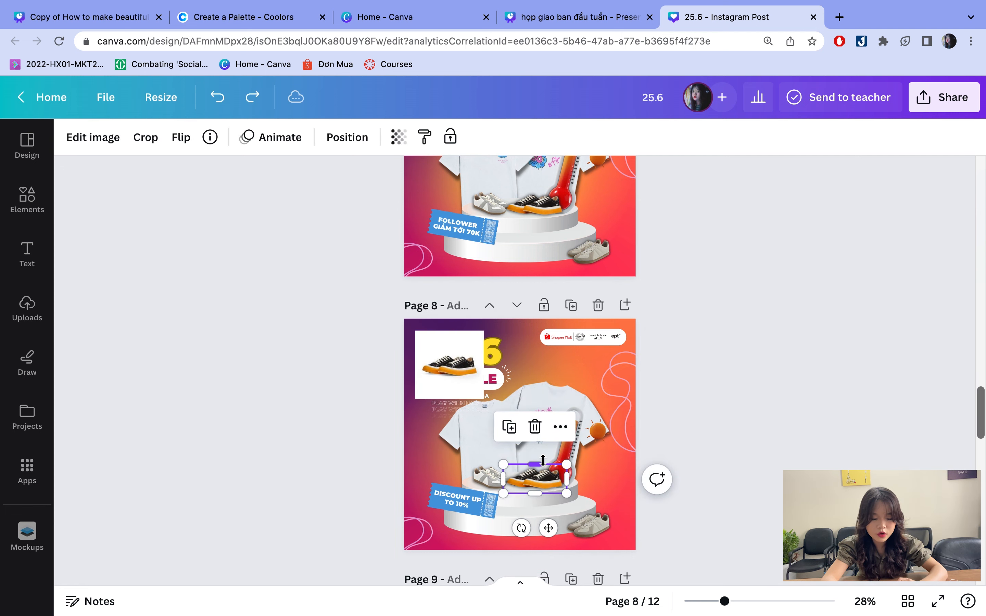
key("super+z")
scroll(542, 459, "down", 20)
scroll(538, 452, "up", 3)
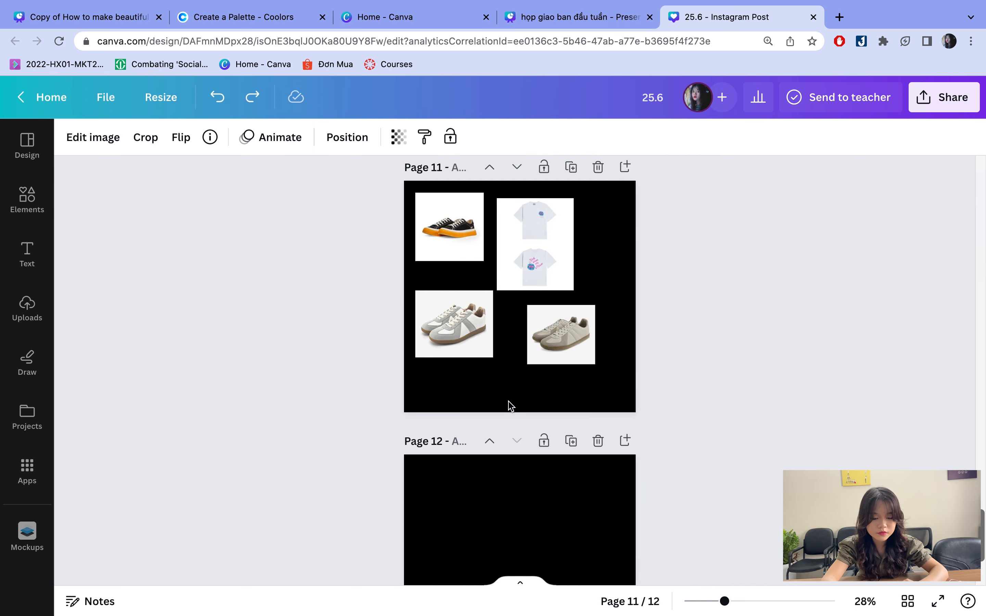
left_click(596, 440)
- Remove the backgrounds of the black sneaker photo and the two-T-shirt photo on page 11 with BG Remover
left_click(446, 318)
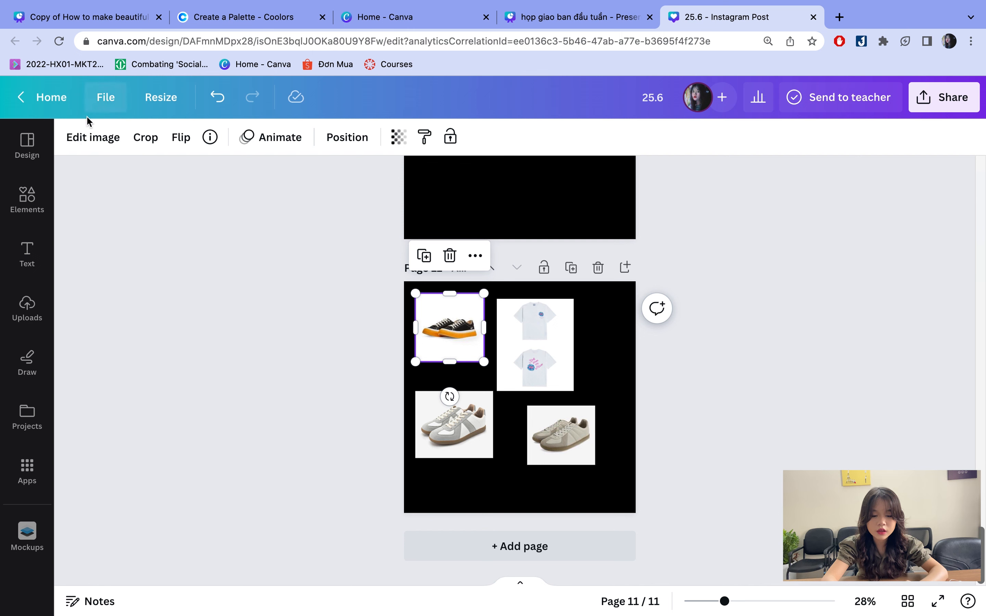
left_click(93, 138)
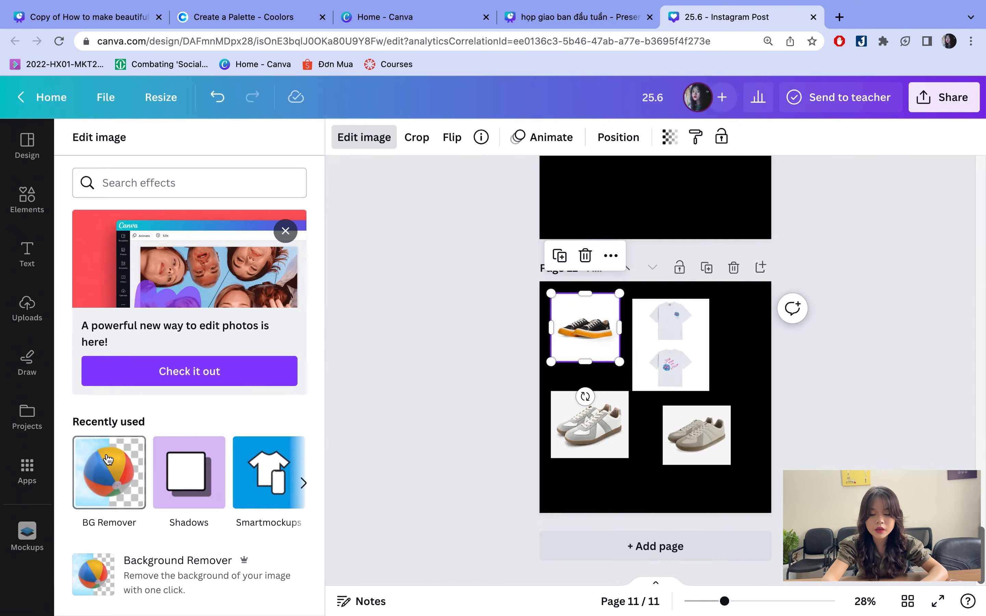
left_click(105, 471)
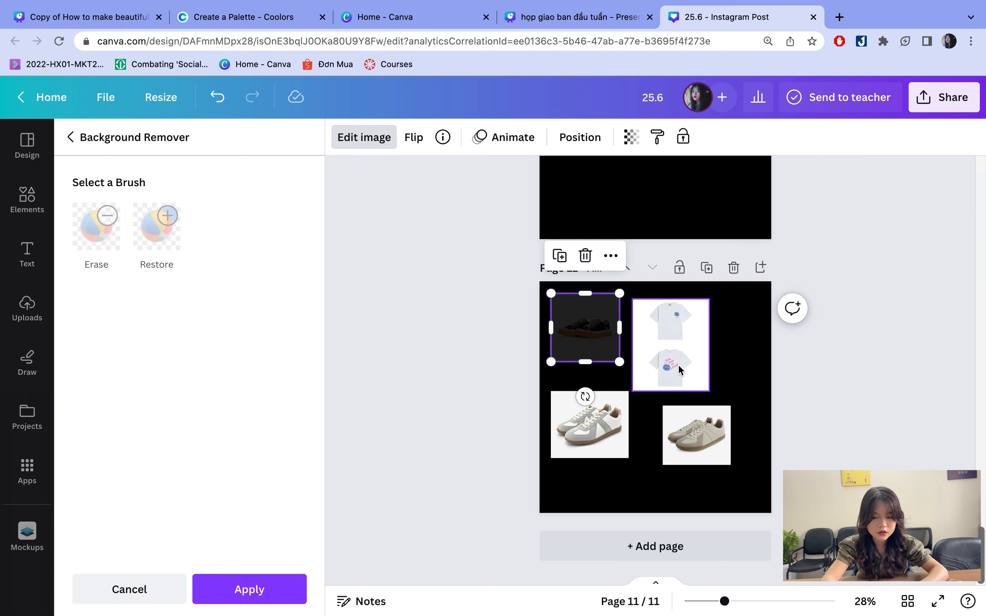
left_click_drag(586, 345, 584, 334)
left_click(676, 347)
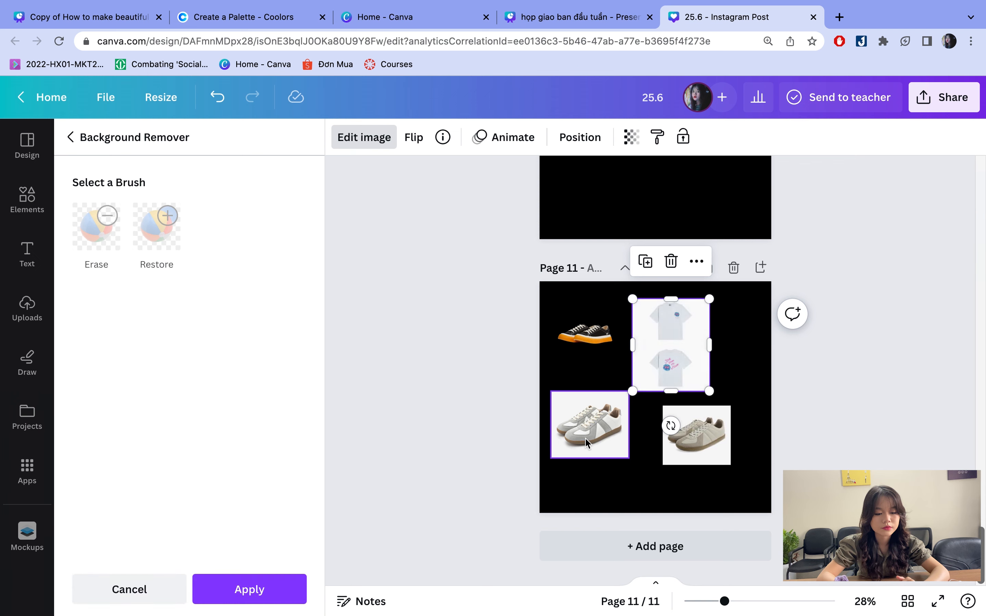
- Remove the backgrounds of the grey-and-white sneaker photo and the beige sneaker photo on page 11 with BG Remover
left_click(579, 439)
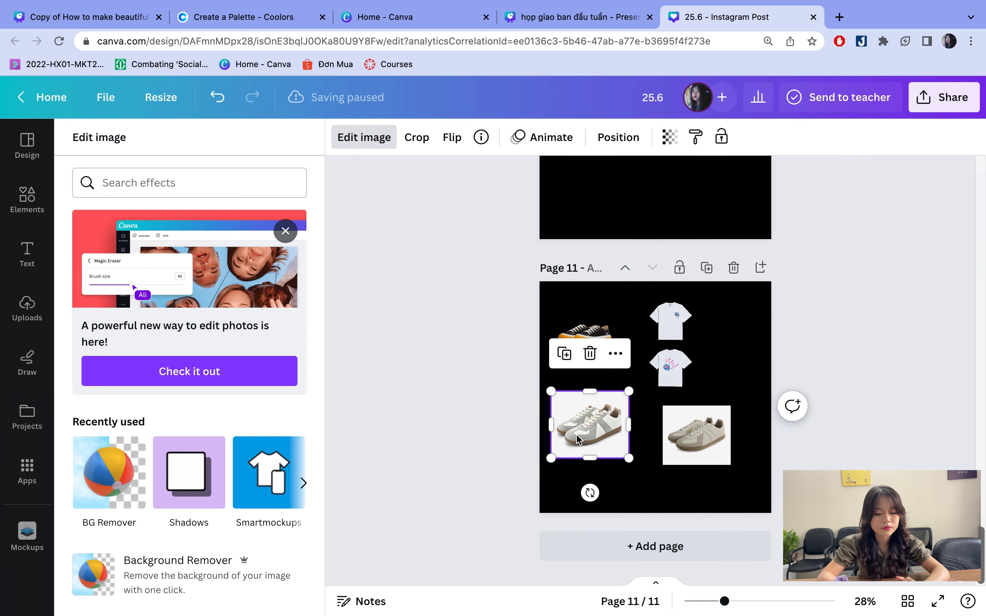
left_click(130, 471)
left_click(712, 461)
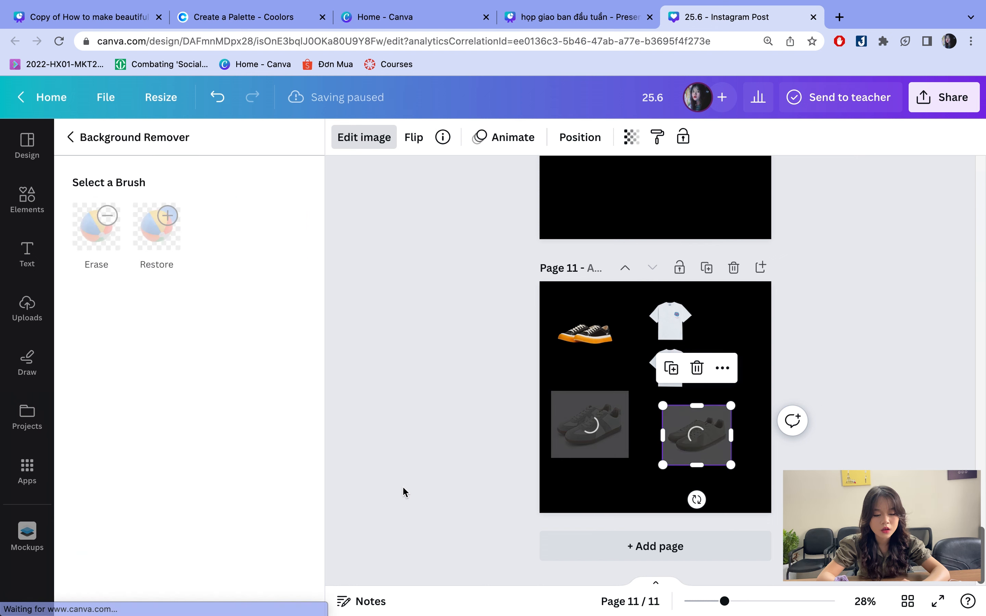
scroll(449, 379, "up", 6)
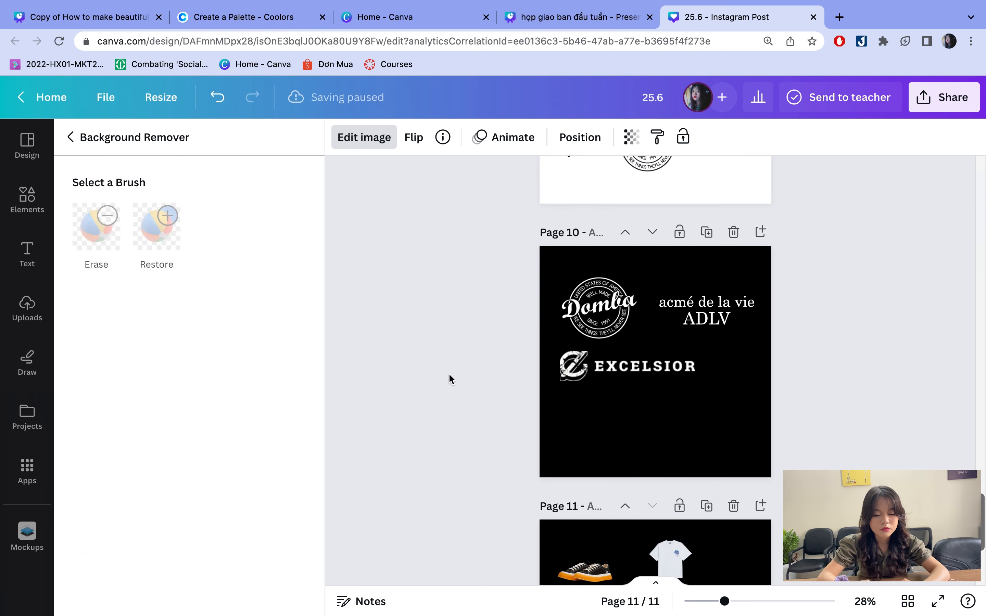
scroll(578, 446, "down", 6)
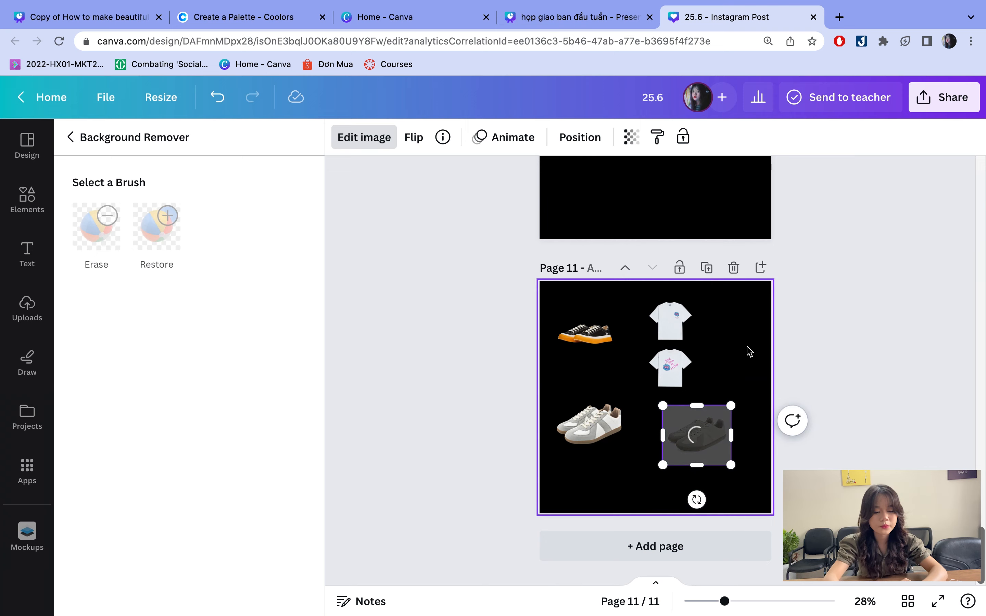
scroll(748, 351, "up", 8)
scroll(748, 350, "up", 5)
scroll(749, 351, "down", 10)
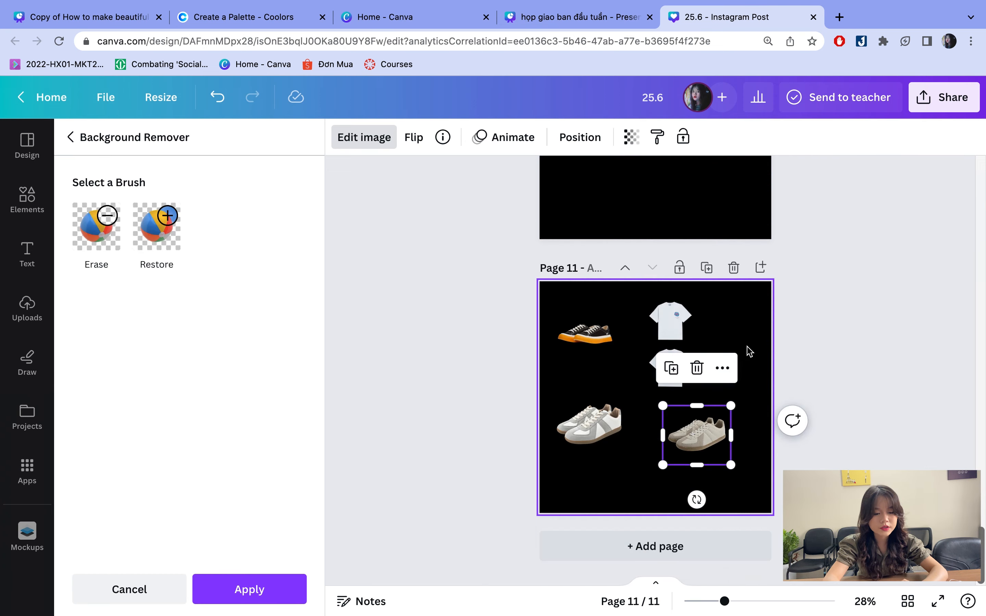
- Select the white podium graphic in the 25.6 Hot Sale post on page 8
scroll(749, 351, "up", 10)
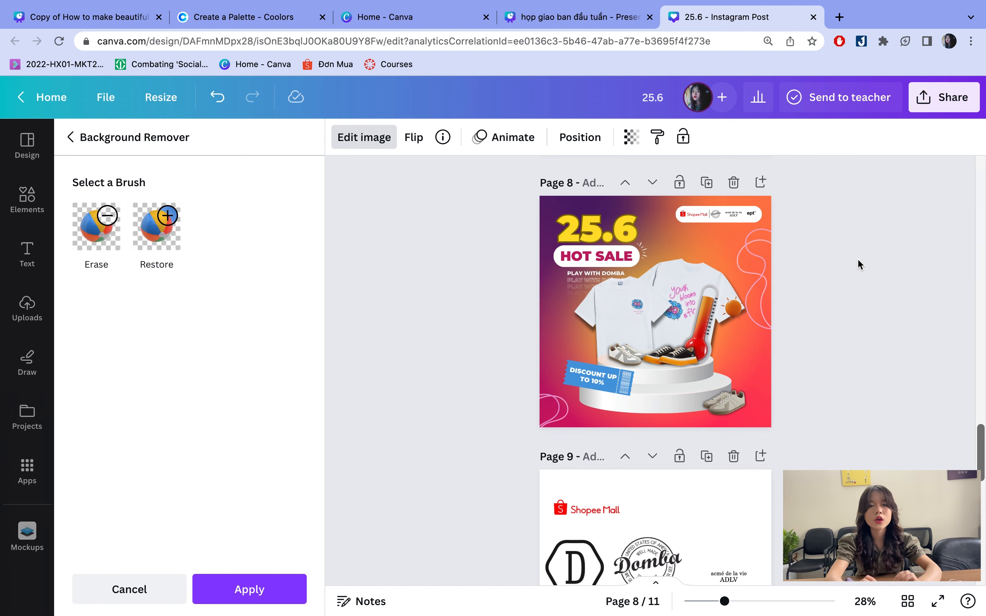
left_click(673, 388)
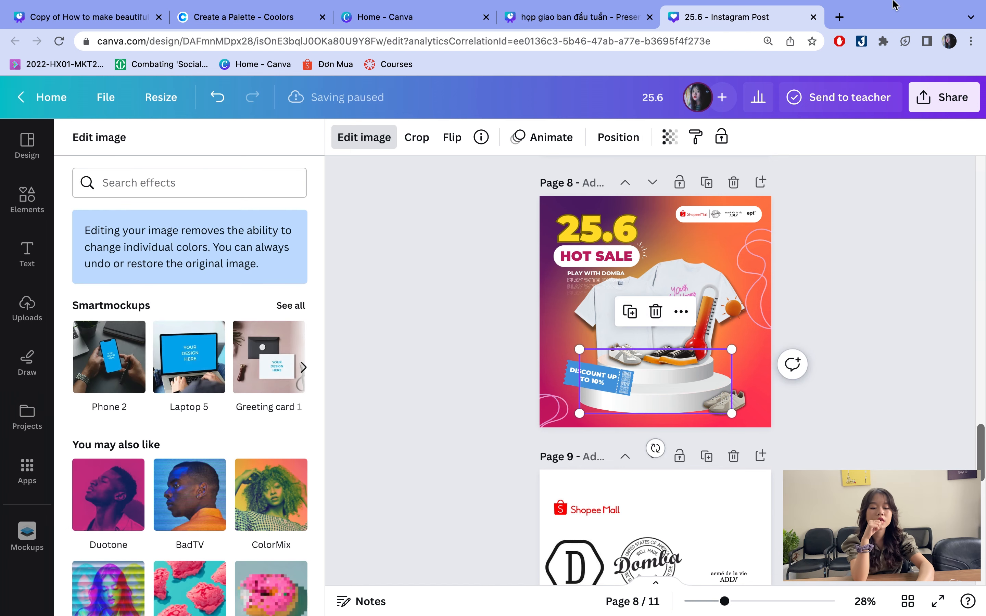
- Switch to Pinterest in a new browser tab and clear its previous "tableau dashboard" search
left_click(845, 17)
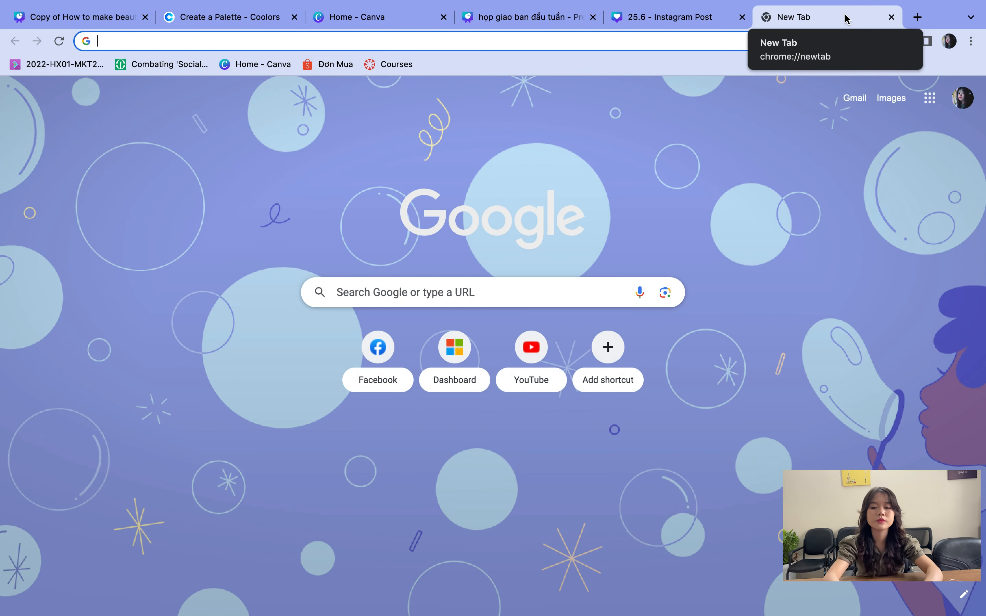
type("pint")
key("Return")
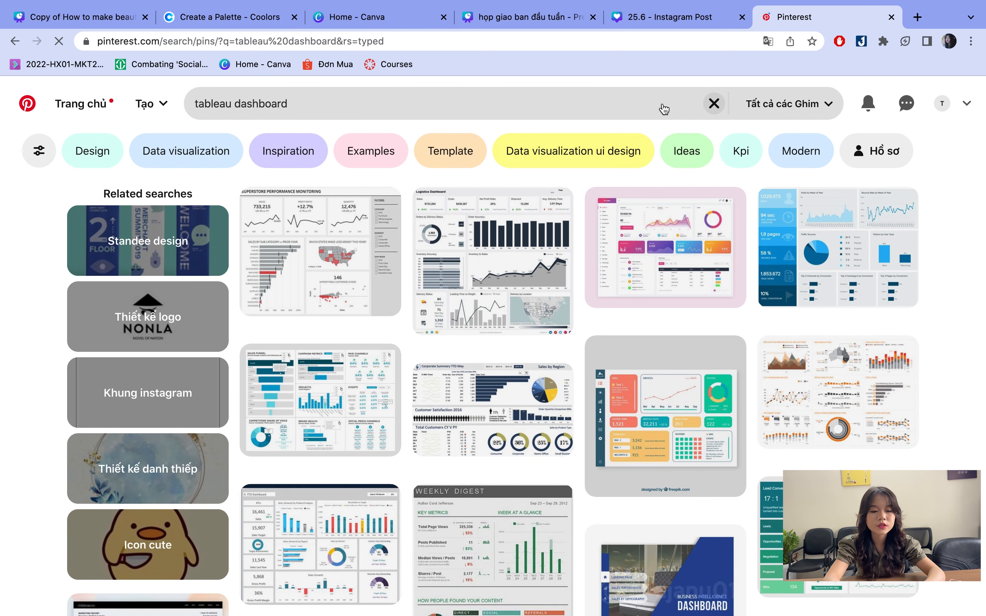
left_click(708, 110)
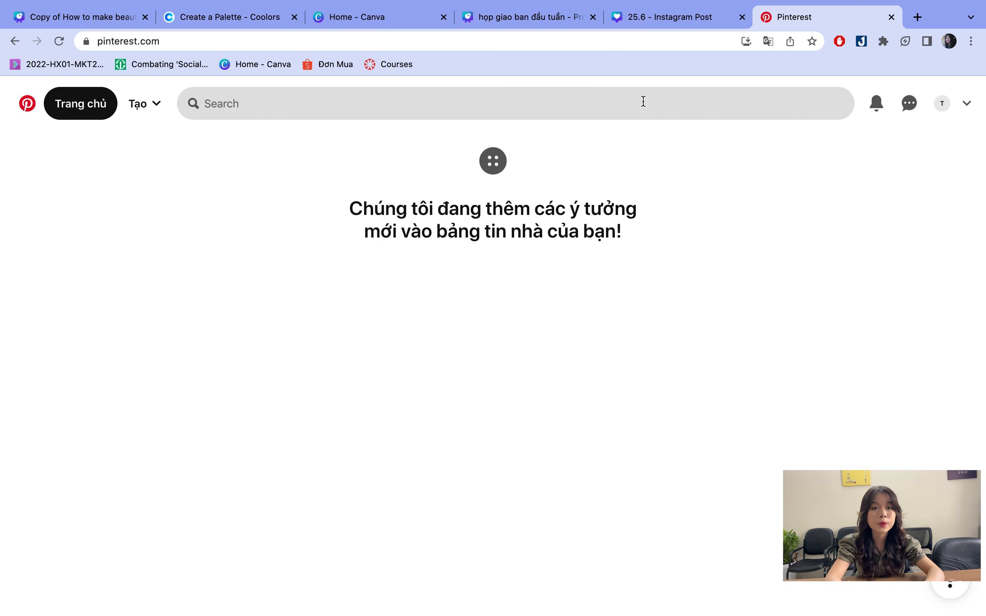
- Search Pinterest for "product post"
left_click(643, 100)
type("produ")
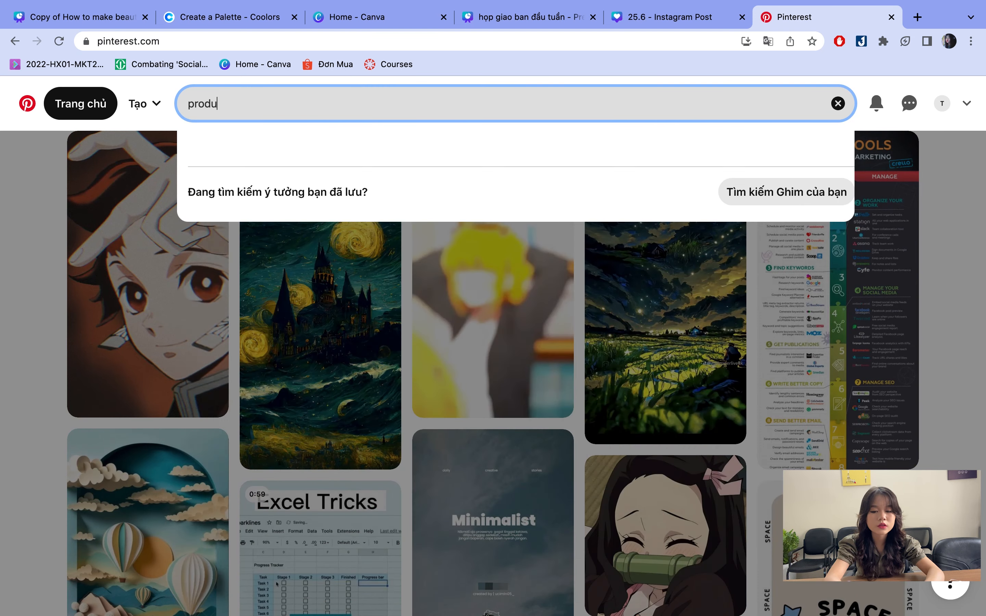
type("ct")
type(" post")
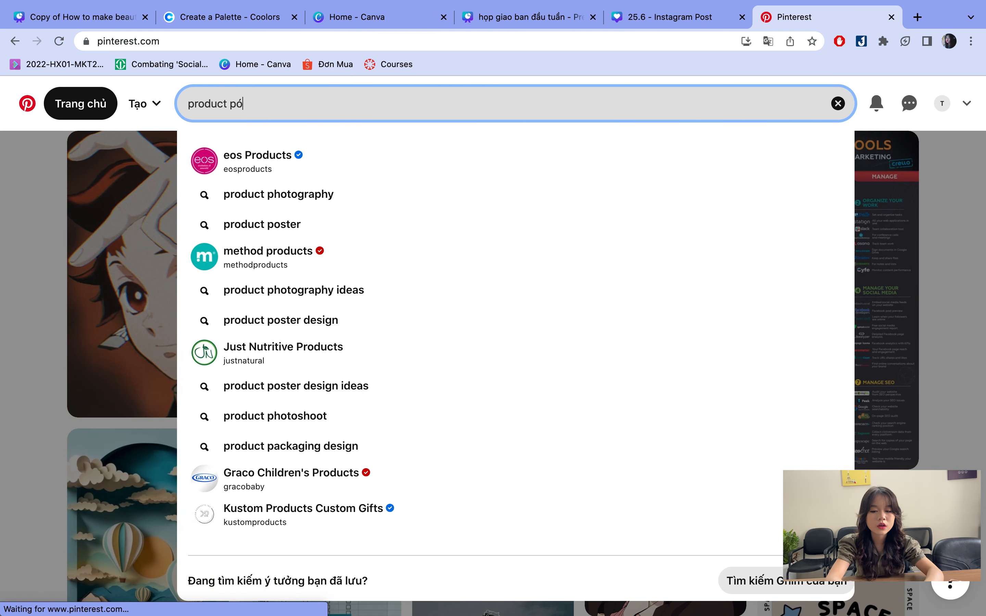
key("Return")
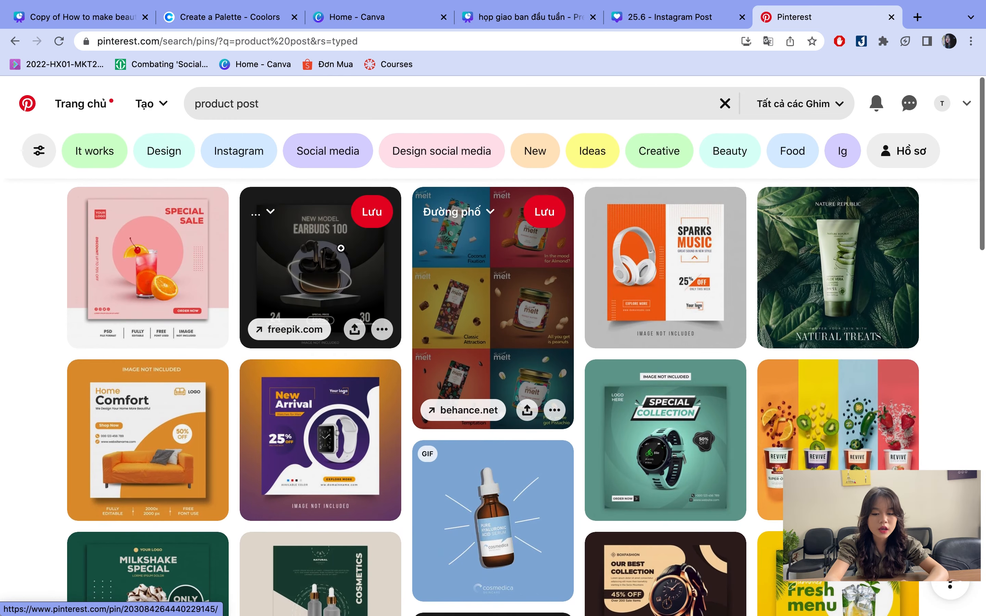
- View the "New Model Earbuds 100" pin and return to the product post search results
left_click(345, 253)
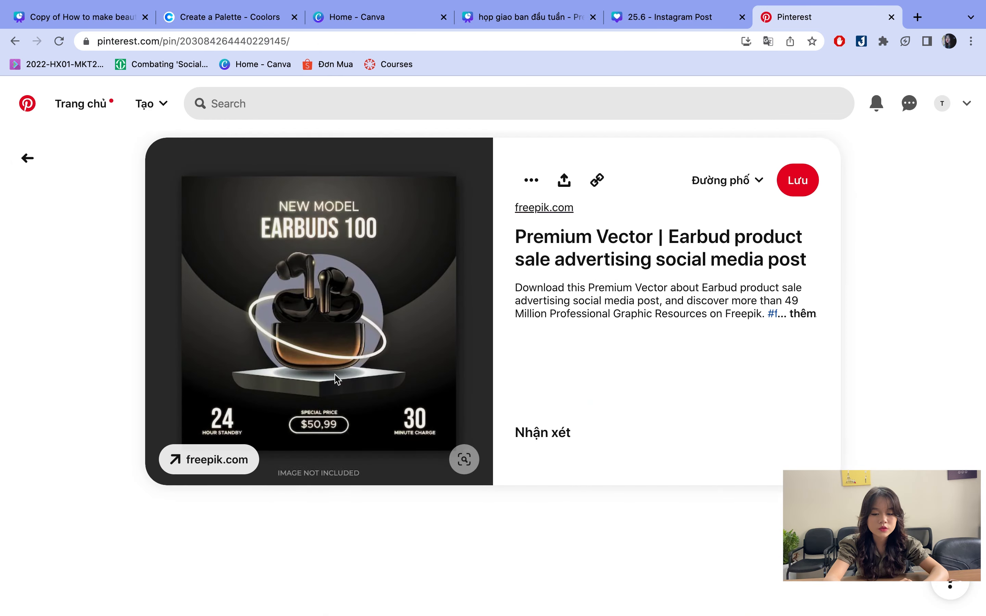
left_click(28, 158)
scroll(347, 375, "down", 1)
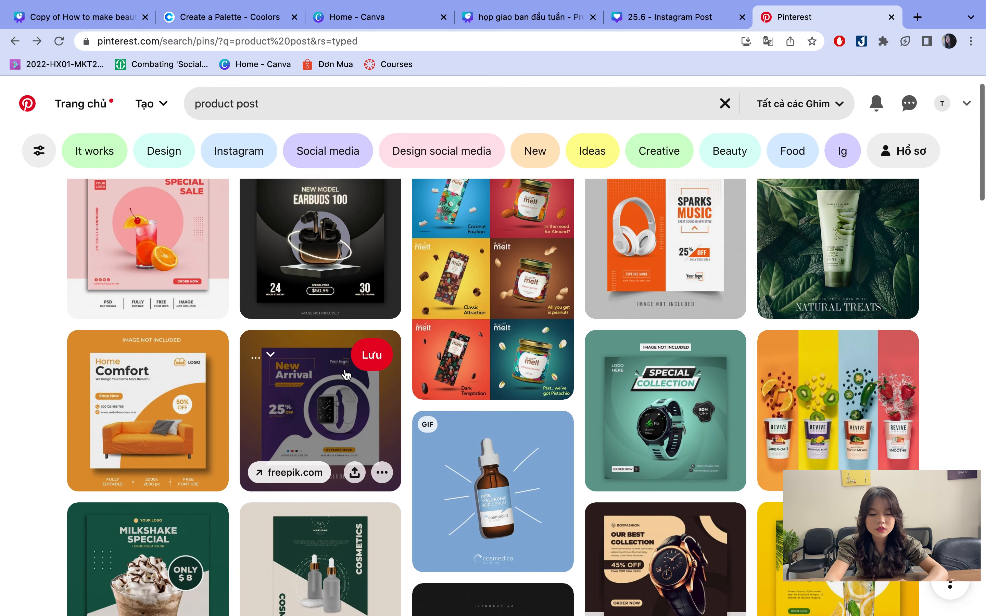
- Open the green and beige "Cosmetic vertical flyer template" pin and examine its product layout up close
scroll(346, 375, "down", 4)
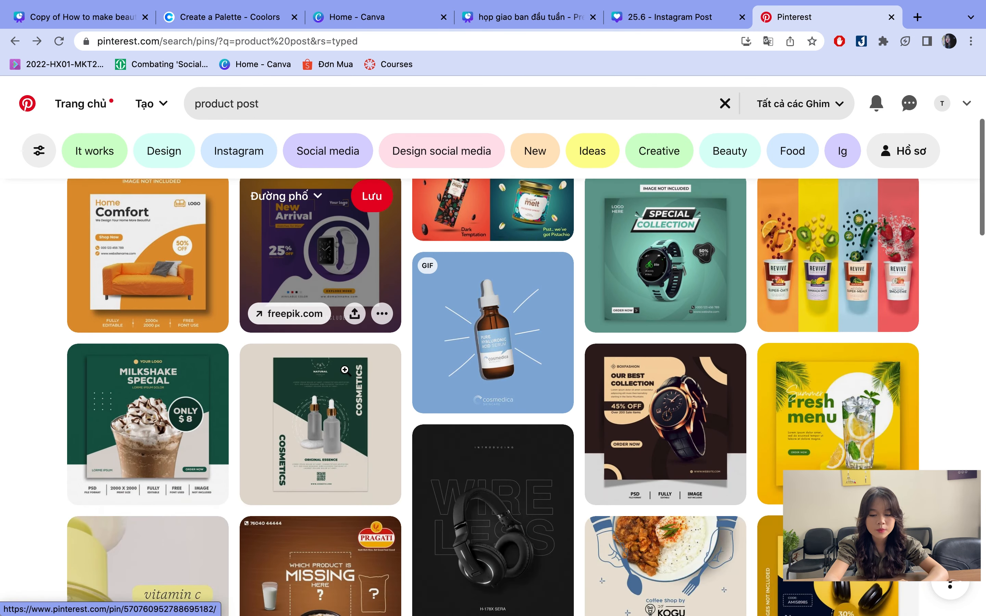
scroll(345, 370, "down", 2)
left_click(395, 390)
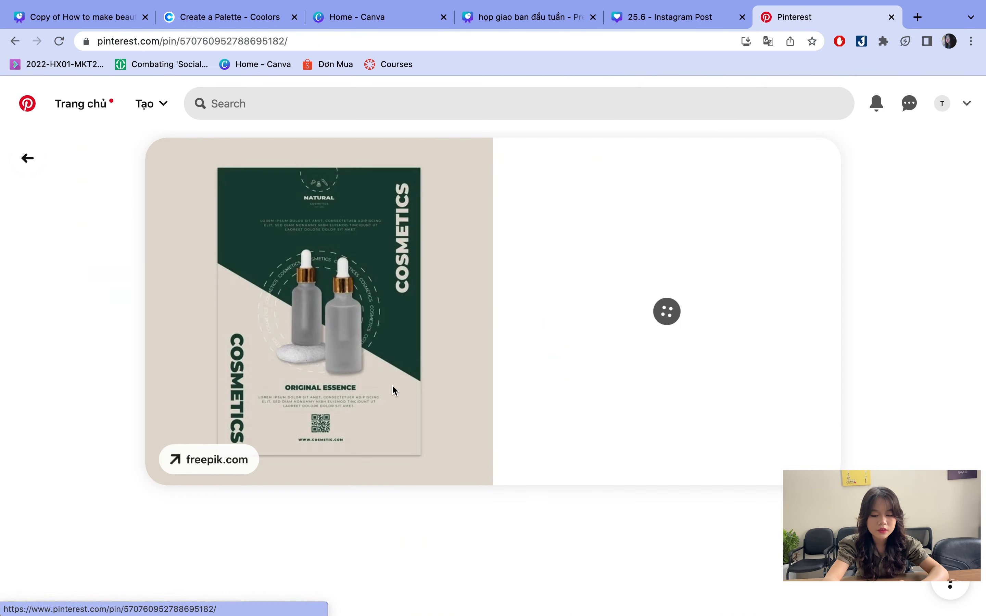
scroll(313, 364, "up", 5)
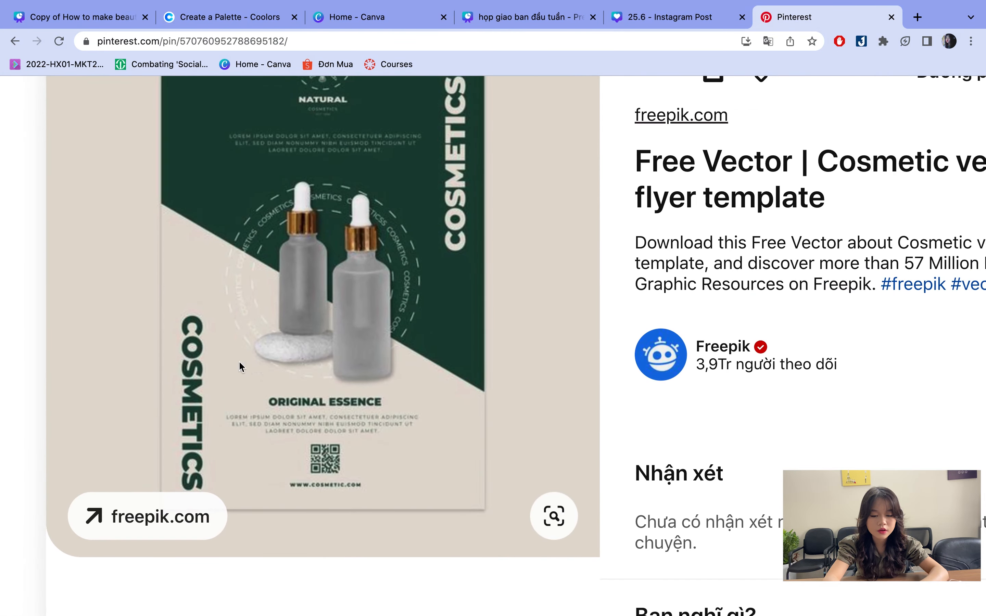
scroll(240, 366, "down", 5)
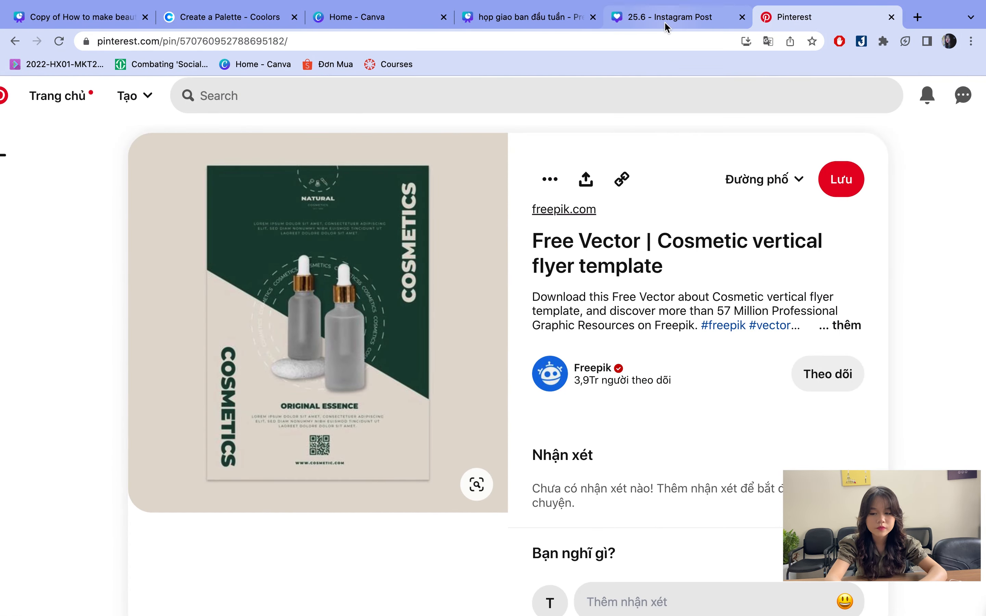
- Switch to the 25.6 Instagram post in Canva and look over the logo and product pages, 9 to 11
left_click(666, 27)
scroll(606, 343, "down", 10)
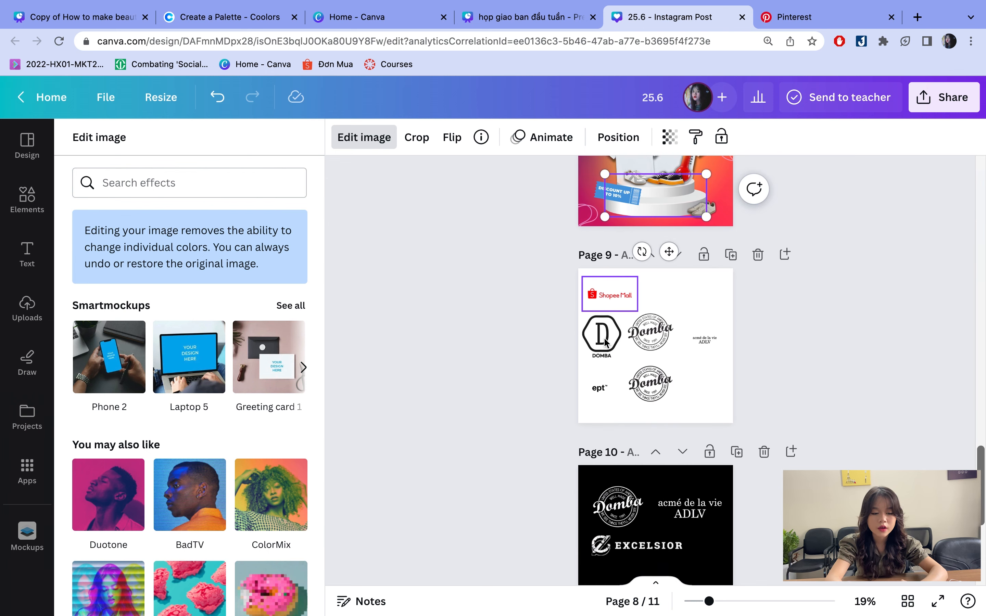
scroll(606, 343, "down", 10)
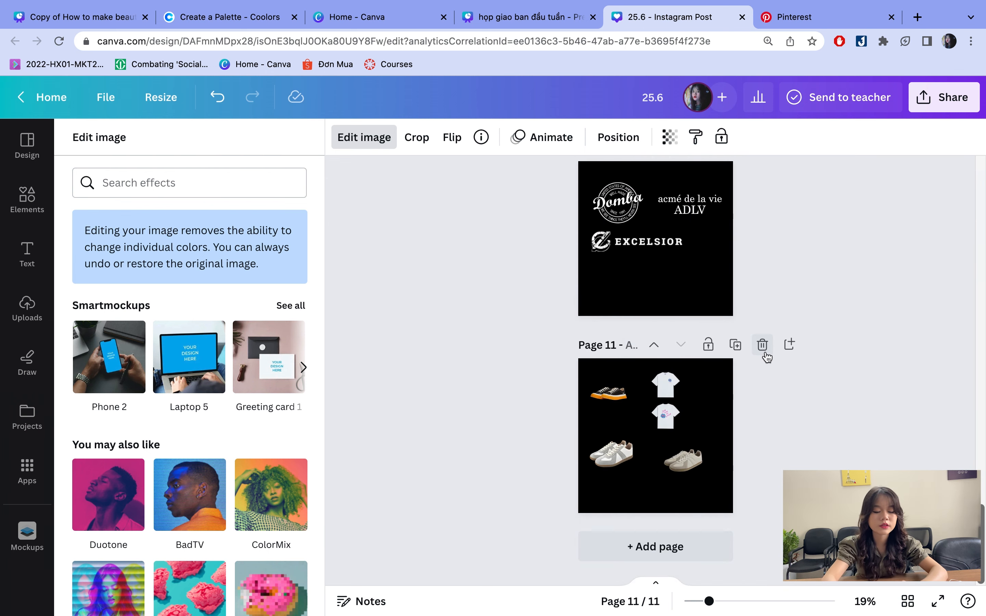
scroll(762, 321, "up", 10)
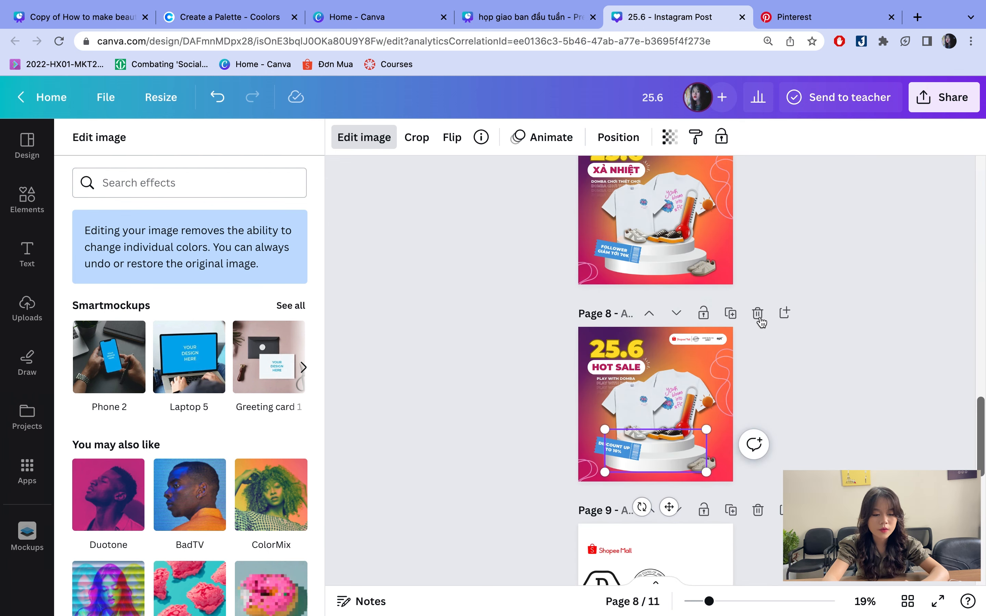
- Examine the 25.6 Hot Sale post on page 8 up close, including its title text and gradient background
scroll(762, 322, "up", 2)
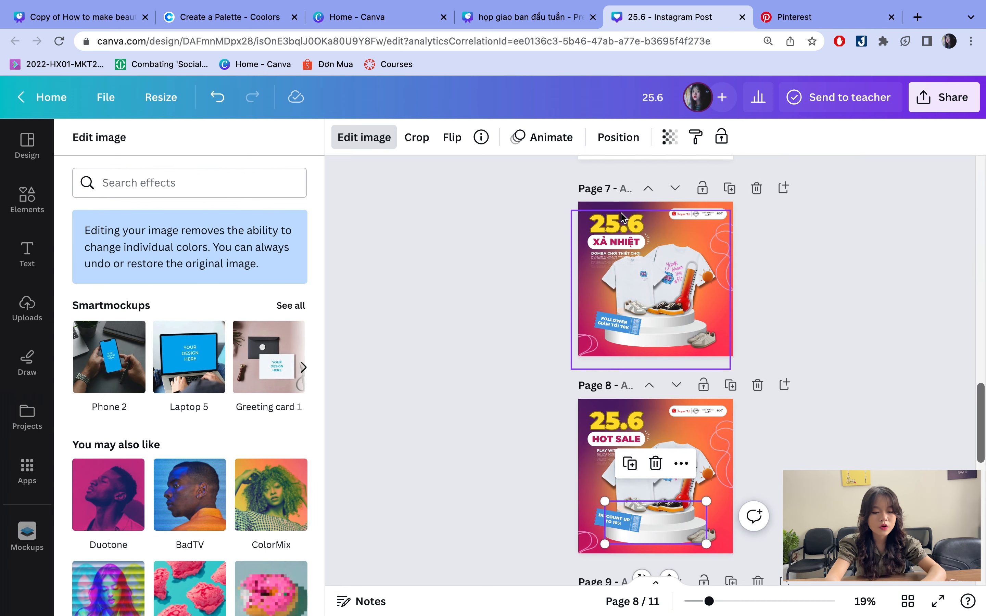
scroll(582, 309, "up", 5)
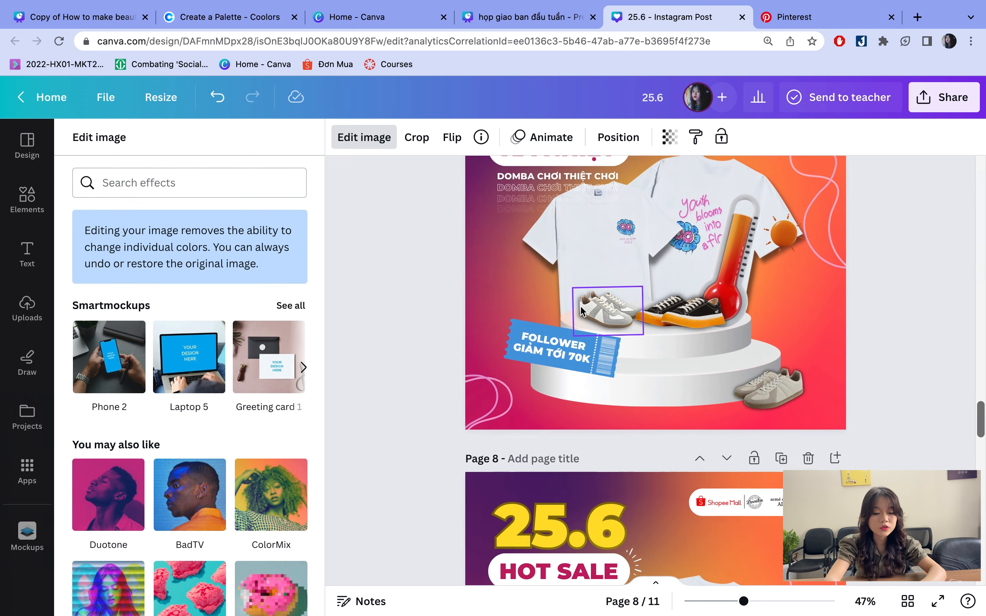
scroll(574, 310, "down", 6)
left_click(570, 304)
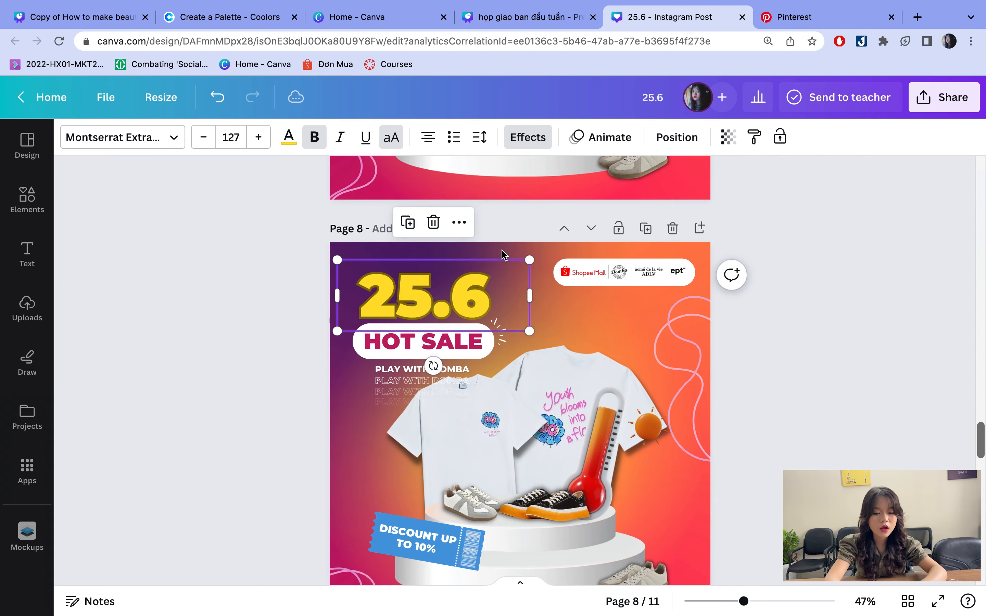
left_click(695, 250)
scroll(474, 244, "down", 3)
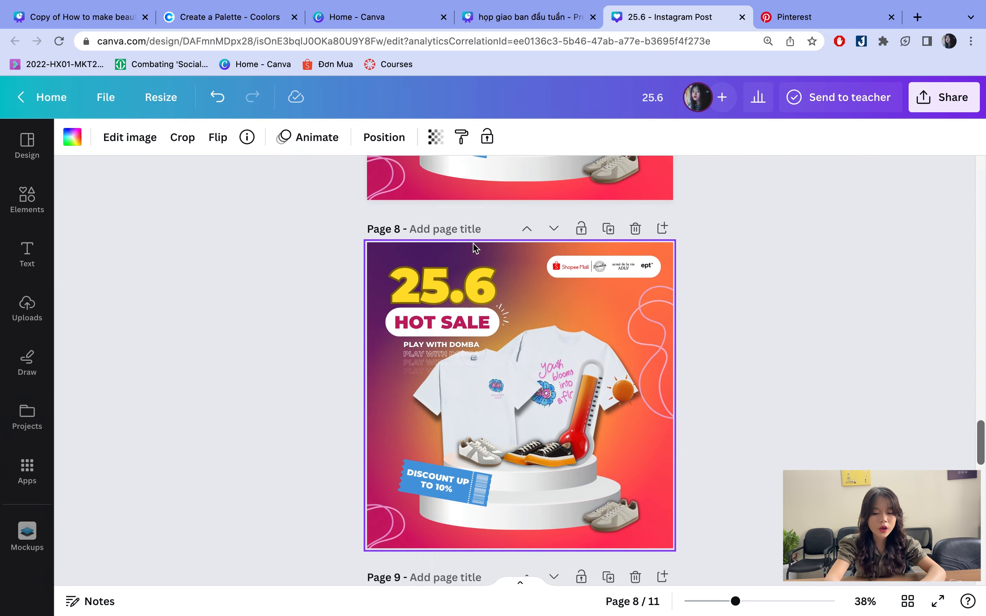
scroll(474, 244, "up", 2)
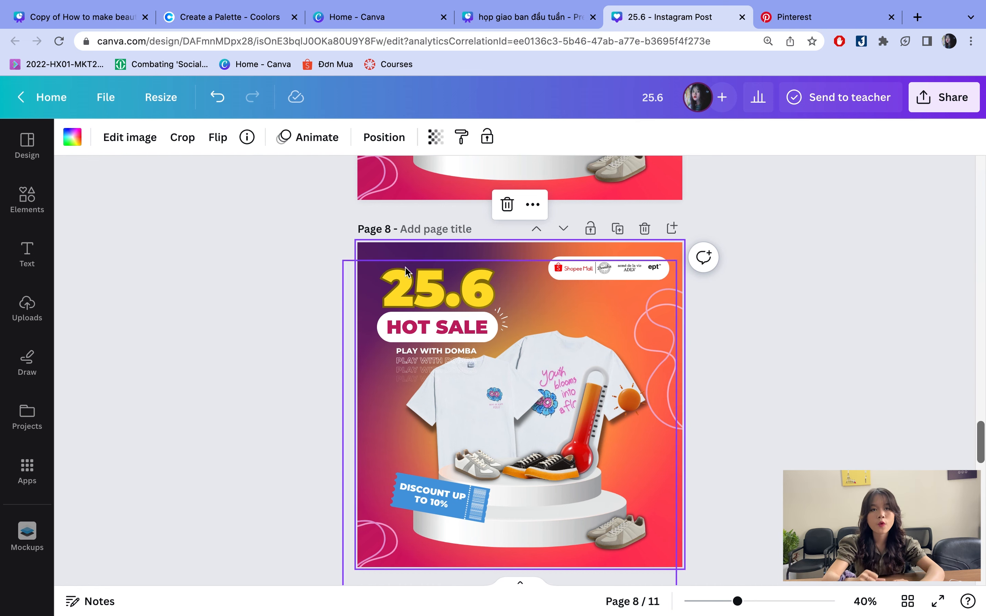
scroll(529, 302, "down", 3)
scroll(529, 301, "down", 5)
scroll(528, 301, "up", 5)
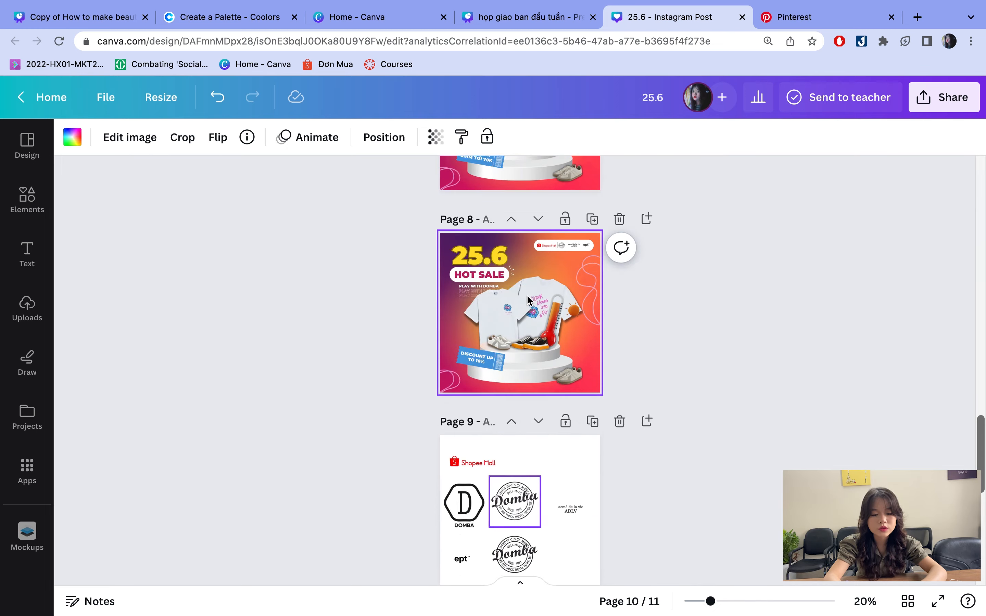
- Look through the uploaded images
left_click(28, 314)
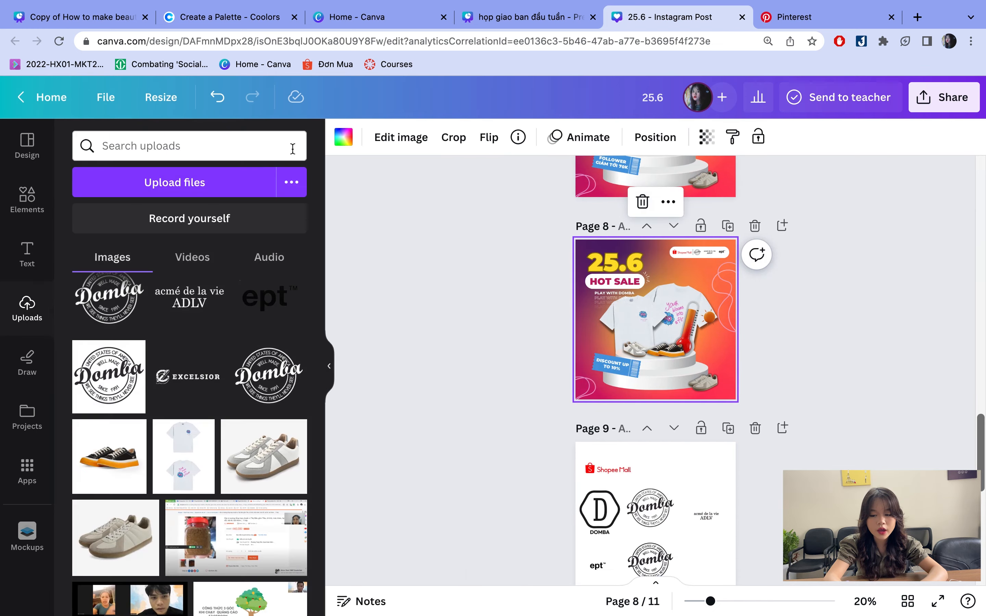
scroll(203, 413, "down", 15)
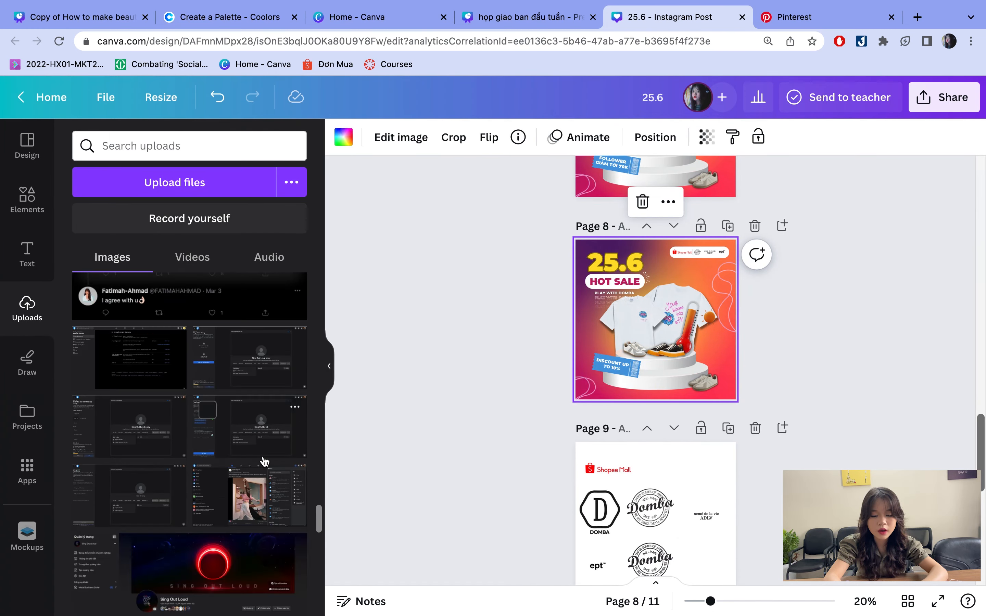
scroll(265, 461, "down", 5)
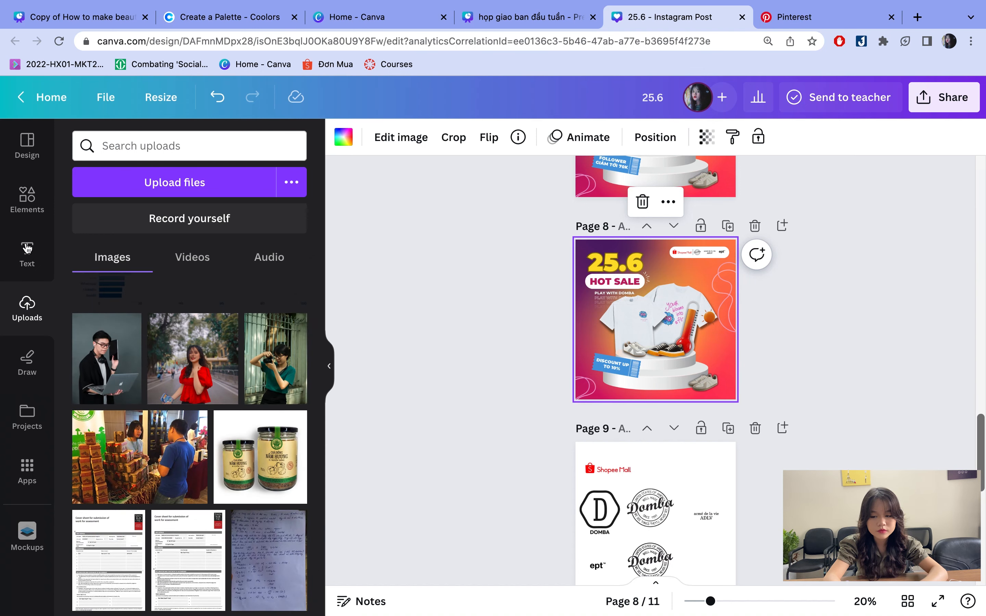
- Search the design elements for "gradient background"
left_click(27, 199)
left_click(132, 147)
type("gri")
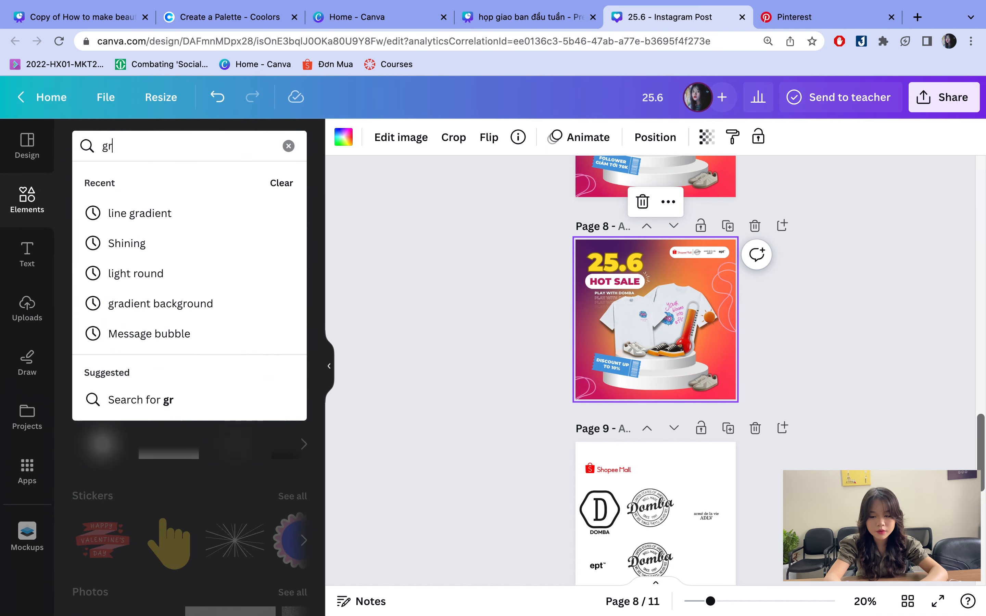
key("BackSpace")
type("ad")
left_click(139, 241)
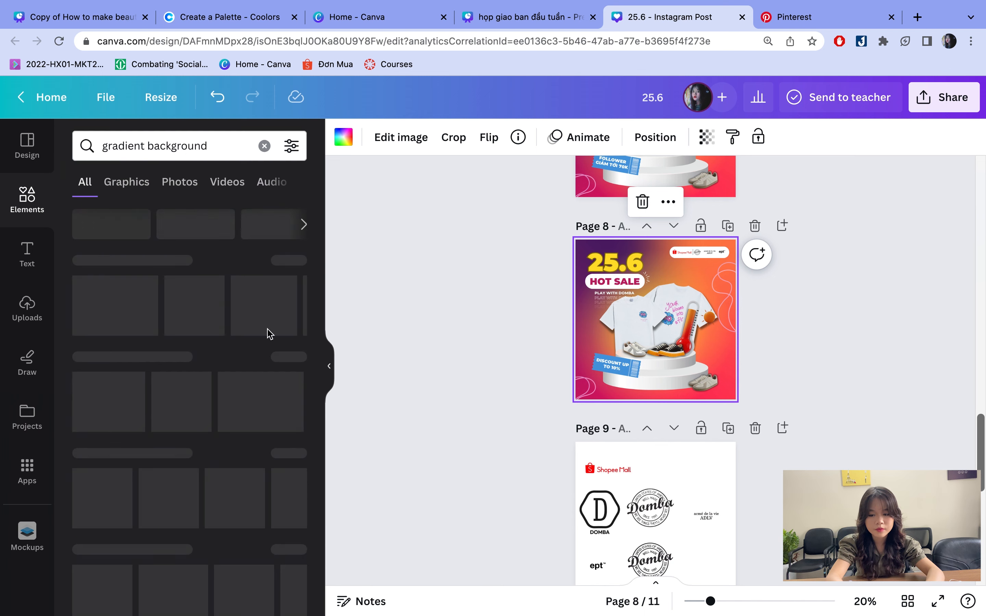
- Add a new page 12 at the end of the design
scroll(683, 440, "down", 4)
scroll(684, 439, "down", 5)
left_click(656, 546)
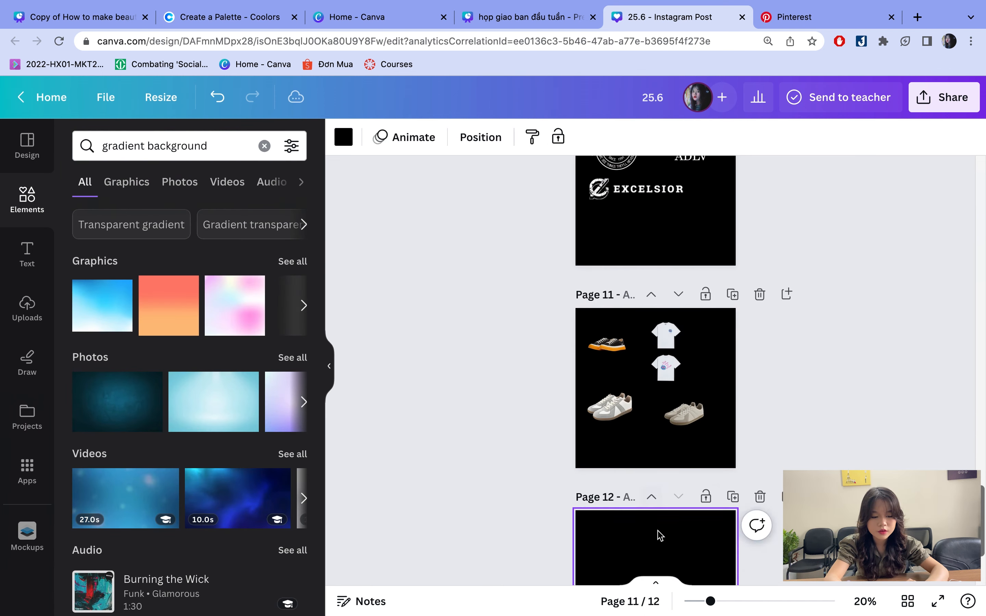
- Show all graphics for "gradient background" and remove the black background from page 12
left_click(292, 262)
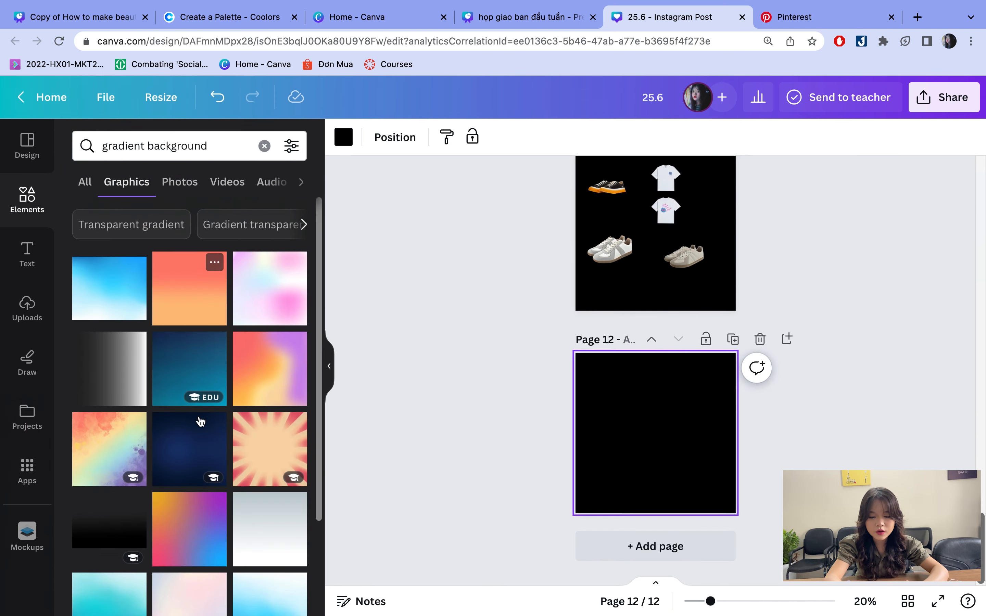
scroll(199, 413, "down", 5)
scroll(199, 414, "up", 2)
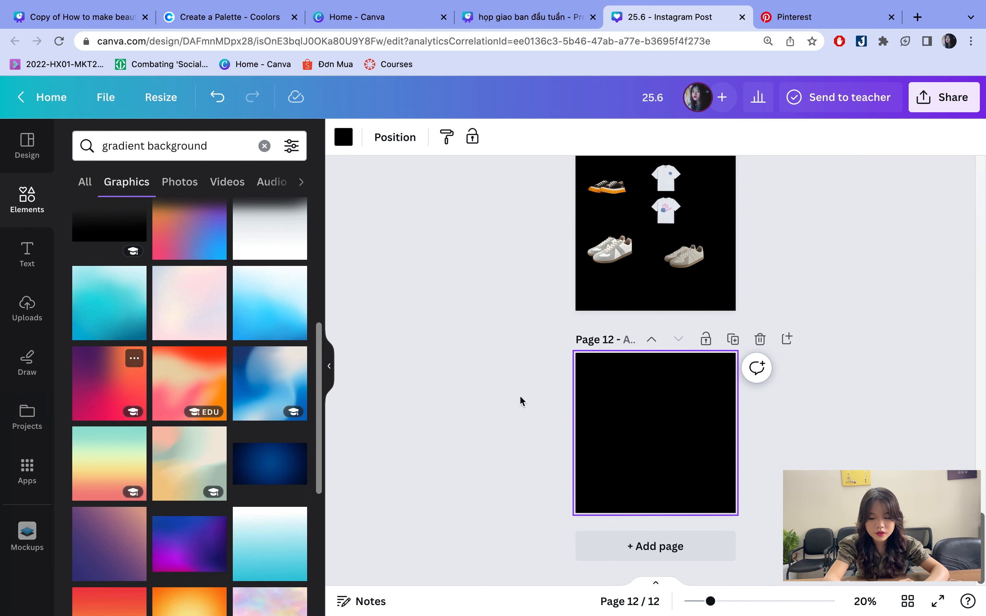
key("BackSpace")
scroll(97, 372, "up", 5)
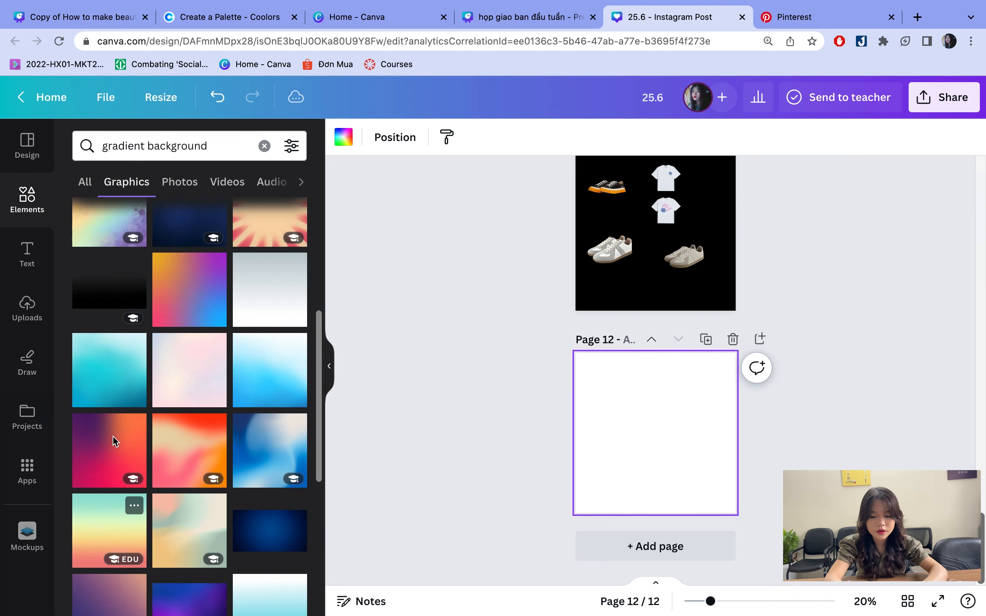
scroll(94, 367, "down", 2)
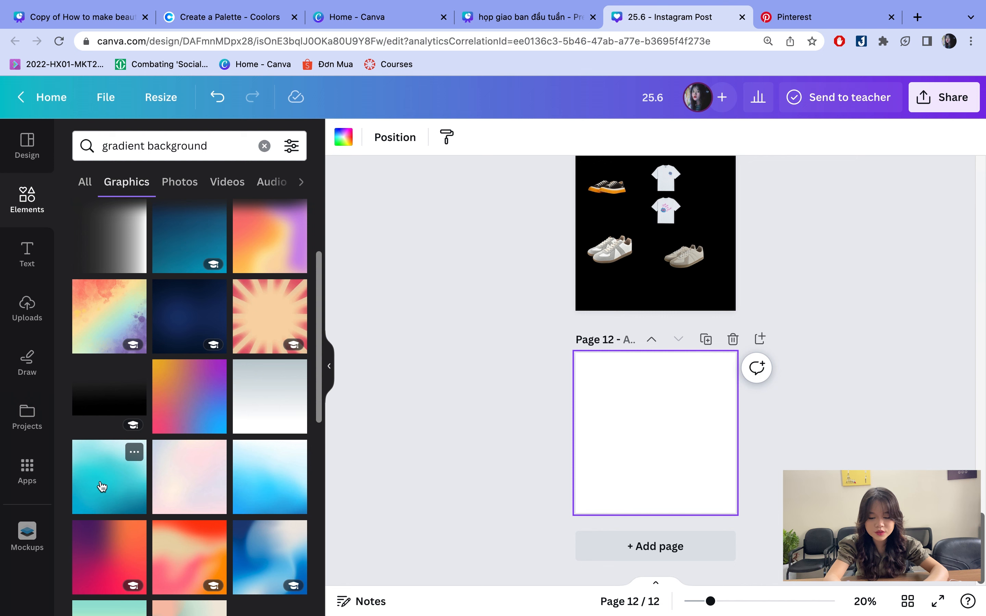
scroll(102, 486, "down", 5)
scroll(102, 486, "up", 8)
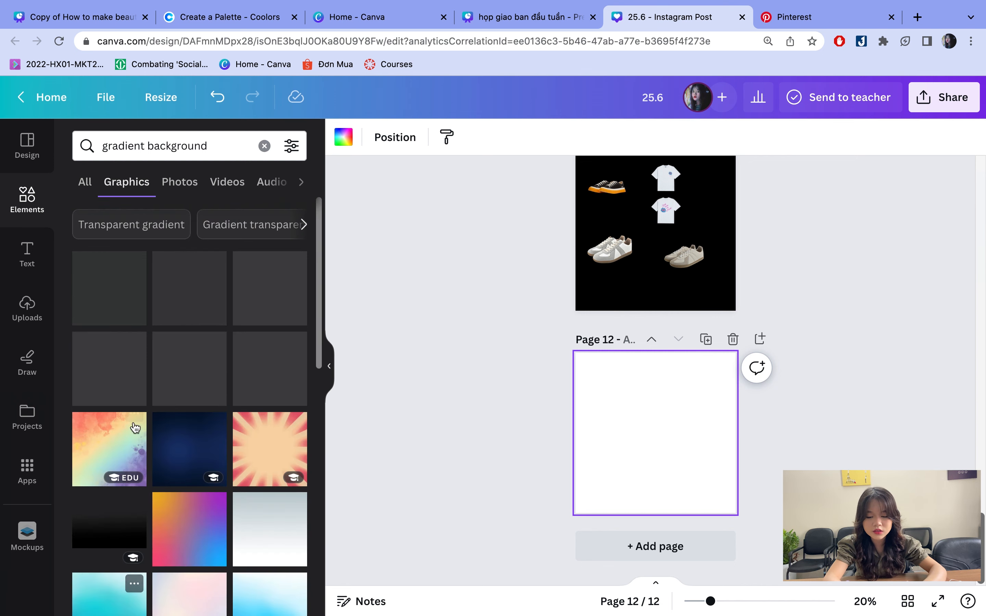
left_click(193, 284)
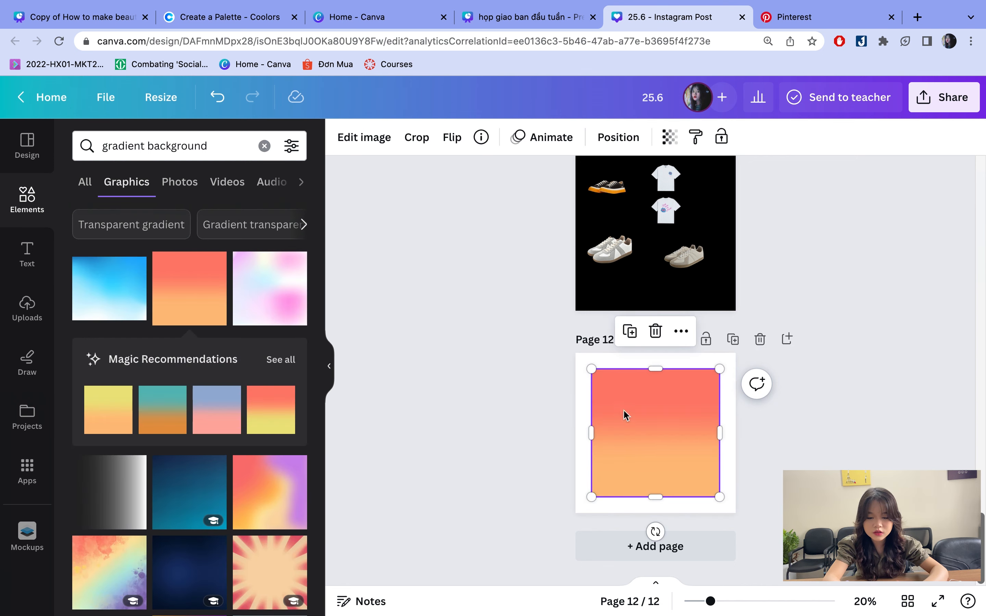
left_click_drag(705, 480, 686, 501)
key("Delete")
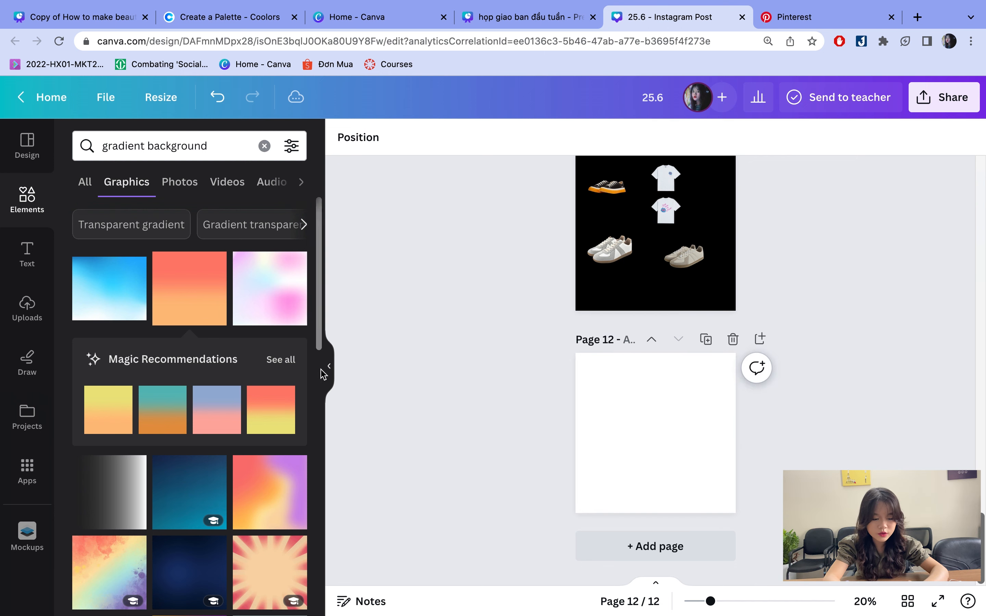
- Insert the purple, orange and red gradient graphic on page 12 and enlarge it to fill the whole page
scroll(189, 367, "down", 10)
left_click(110, 321)
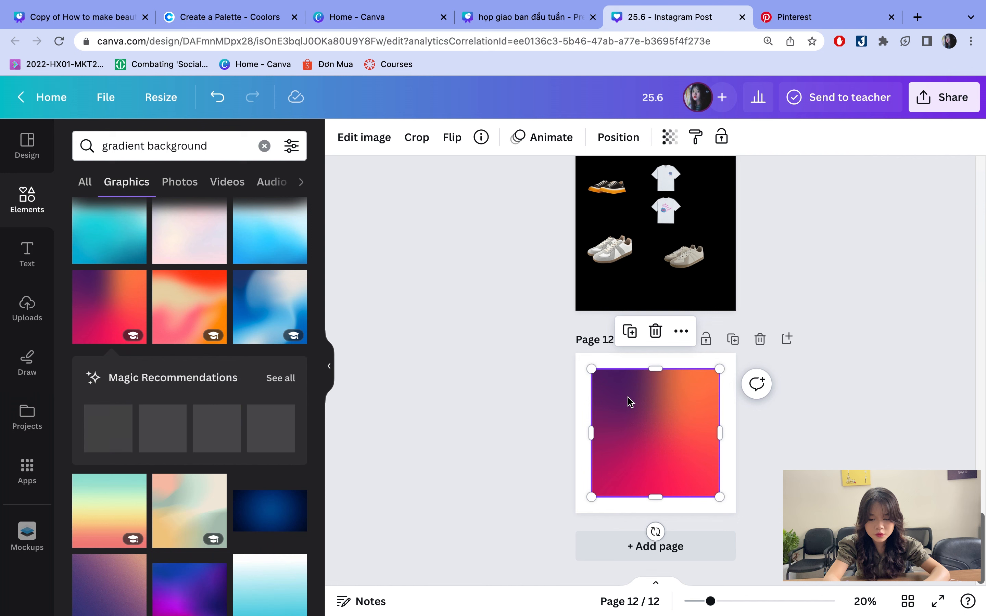
left_click_drag(636, 398, 627, 392)
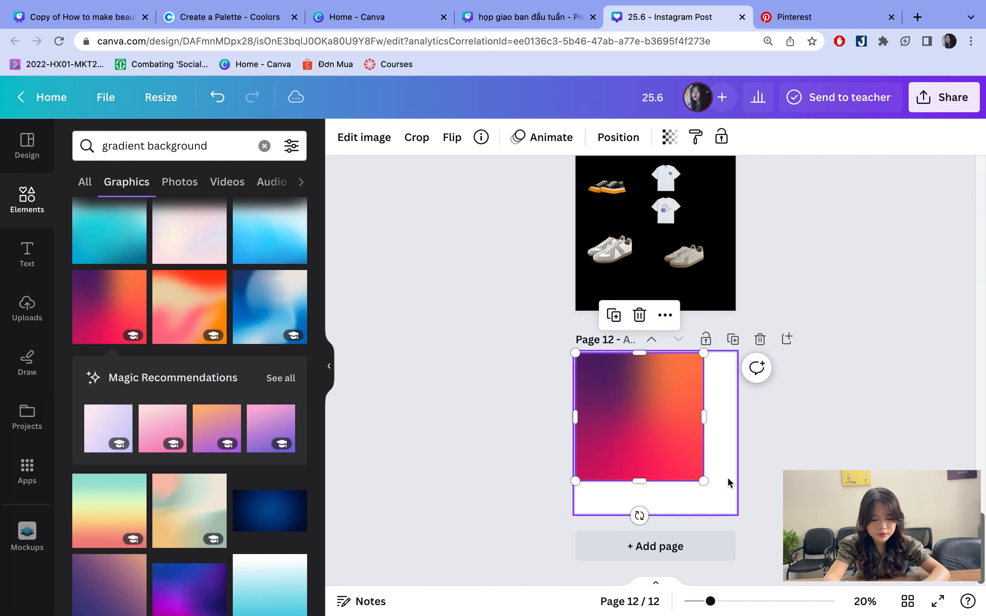
left_click_drag(705, 481, 735, 513)
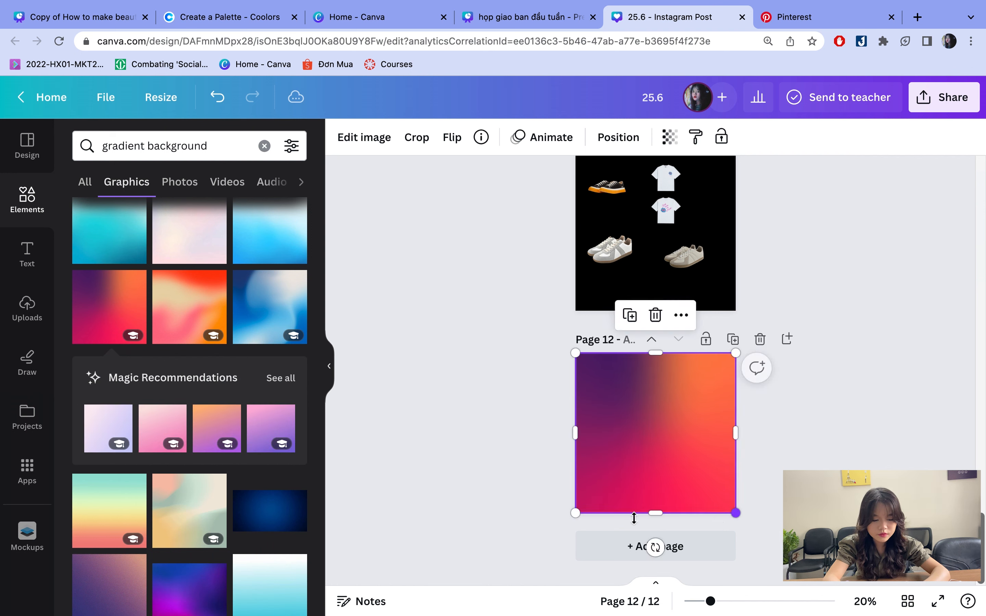
scroll(496, 337, "up", 1)
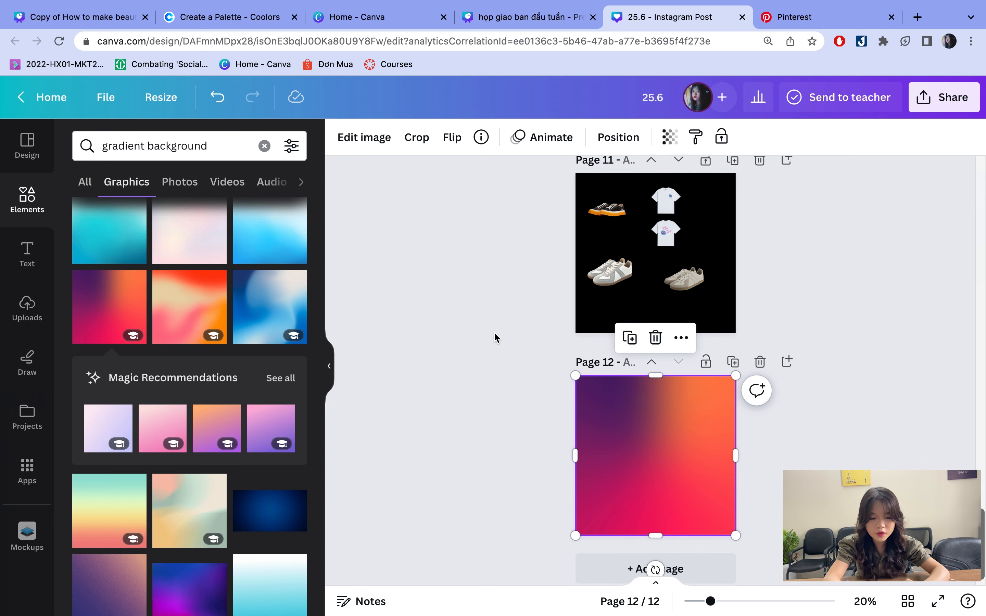
- Replace the elements search with "product display"
left_click(34, 263)
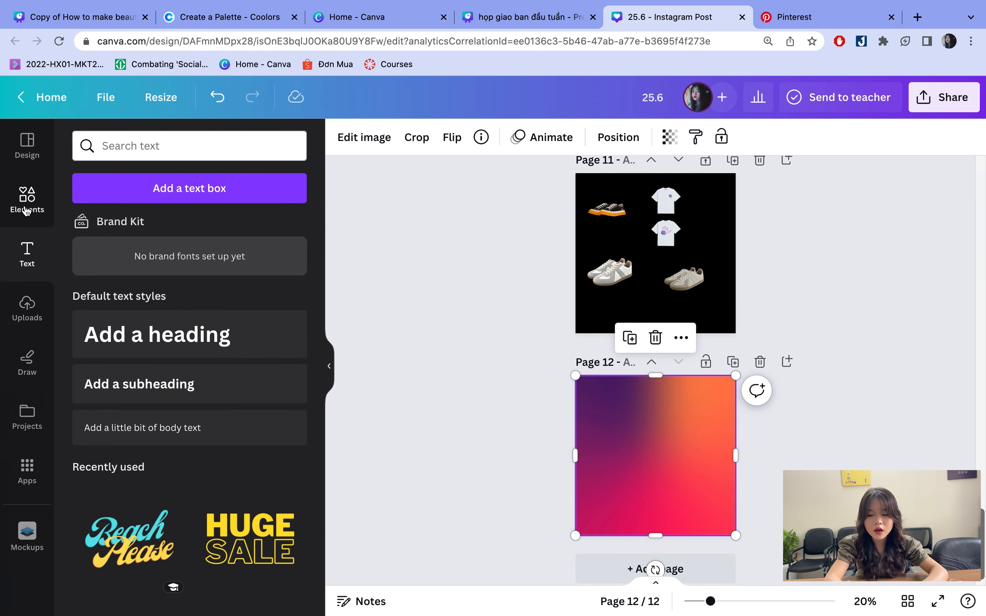
left_click(27, 198)
scroll(222, 271, "up", 10)
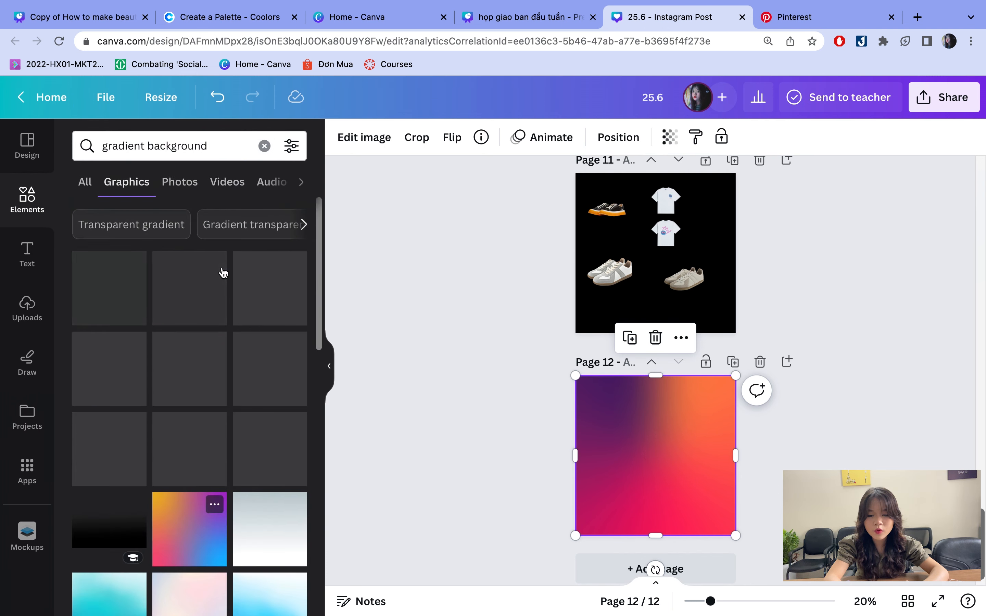
left_click(264, 147)
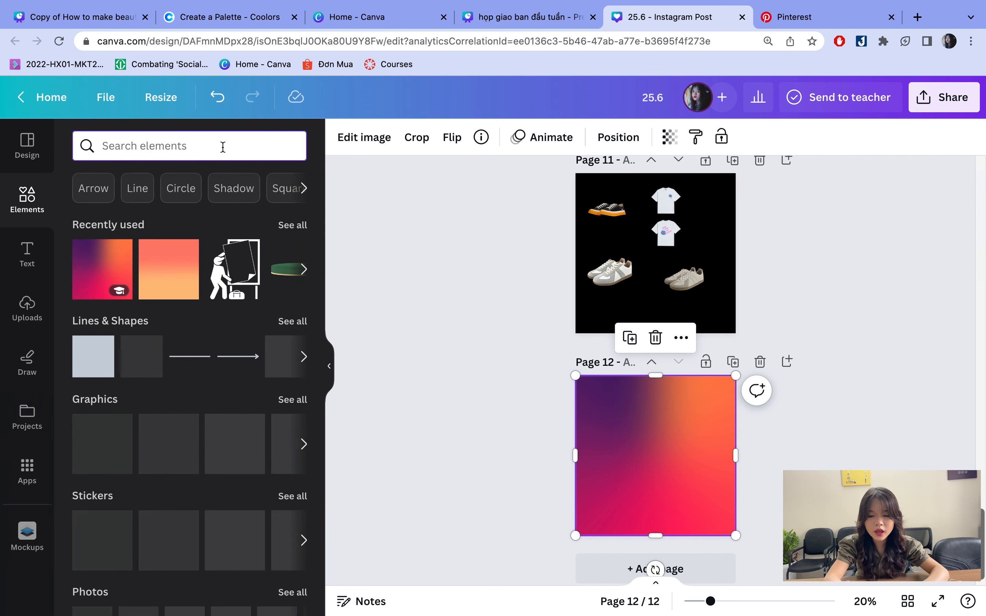
type("product")
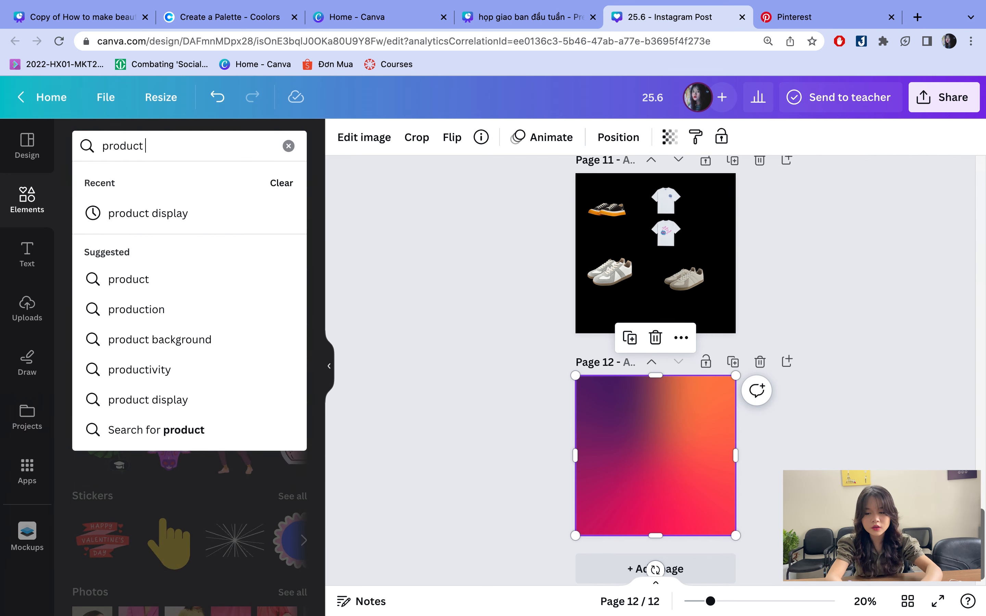
left_click(215, 209)
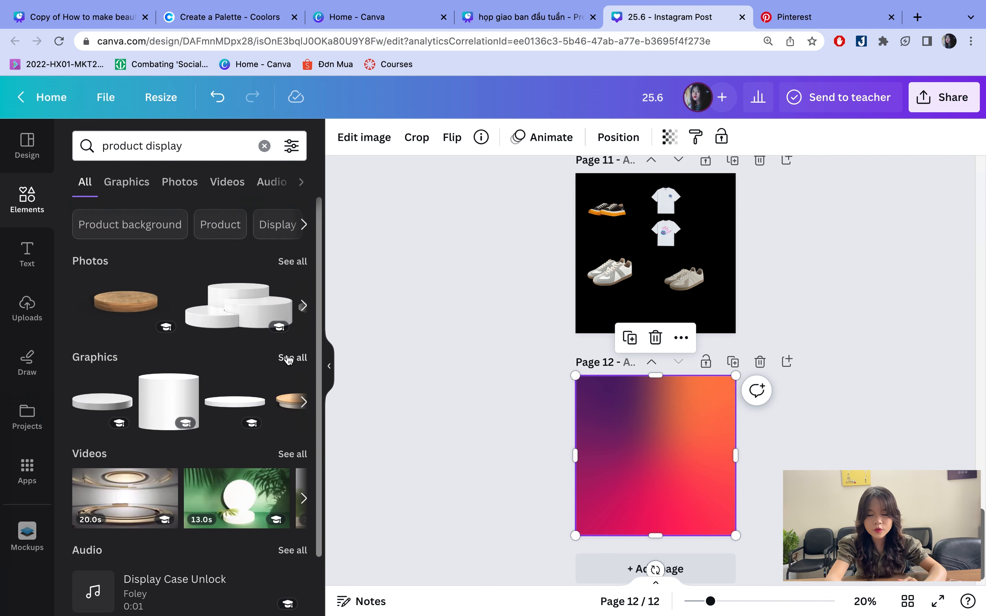
- Insert the white round podium graphic on page 12, scale it to about 672 px wide and center it near the page's bottom
left_click(288, 359)
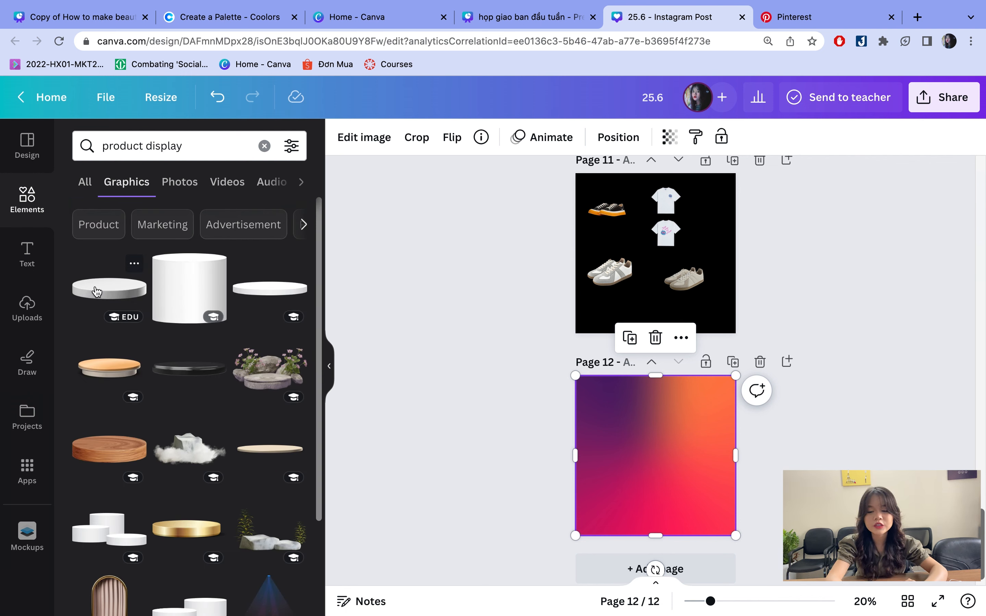
left_click(97, 292)
left_click_drag(688, 464, 712, 517)
left_click(330, 364)
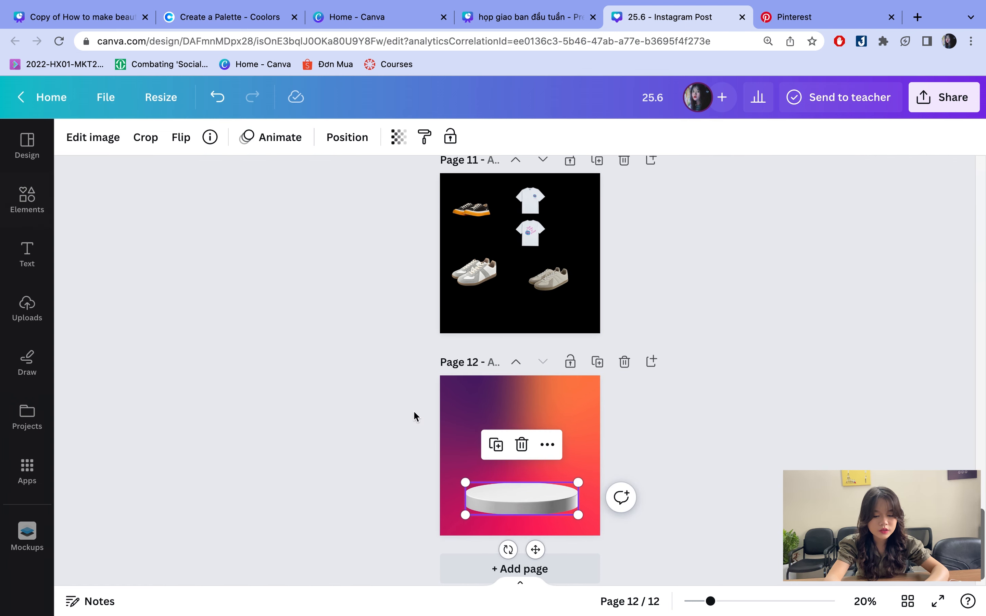
left_click_drag(500, 511, 502, 503)
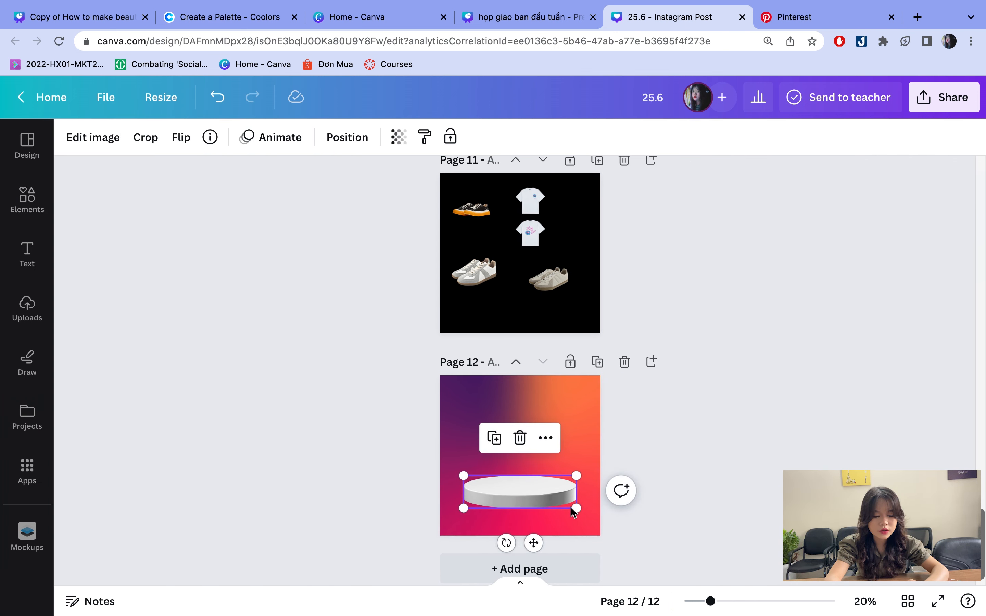
left_click_drag(573, 509, 535, 496)
- Duplicate the two-shirt image on page 11 and place the copy below and to the right of the original
scroll(534, 500, "up", 5)
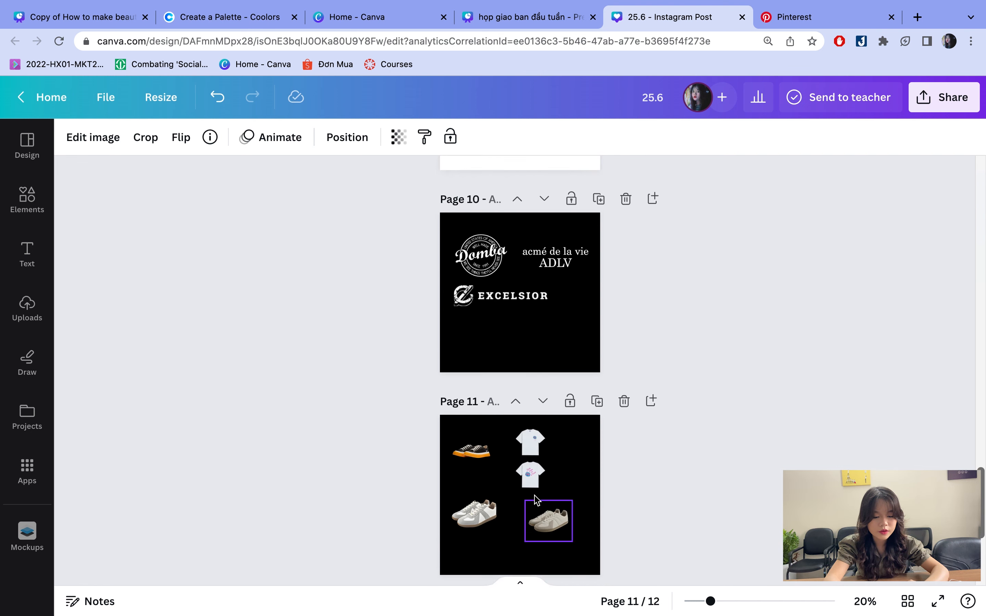
scroll(535, 500, "down", 5)
left_click(532, 185)
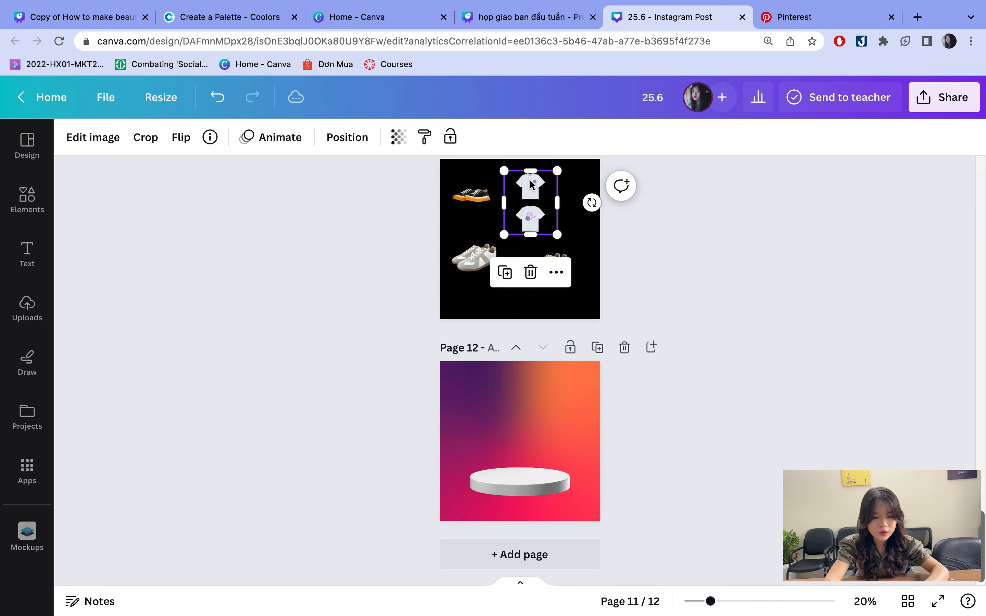
left_click_drag(532, 193, 559, 240)
- Crop the original shirt image to the front-view shirt only and its copy to the back-view shirt only
left_click(521, 207)
scroll(527, 235, "up", 3)
scroll(528, 233, "up", 3)
left_click_drag(538, 332, 538, 275)
left_click(570, 321)
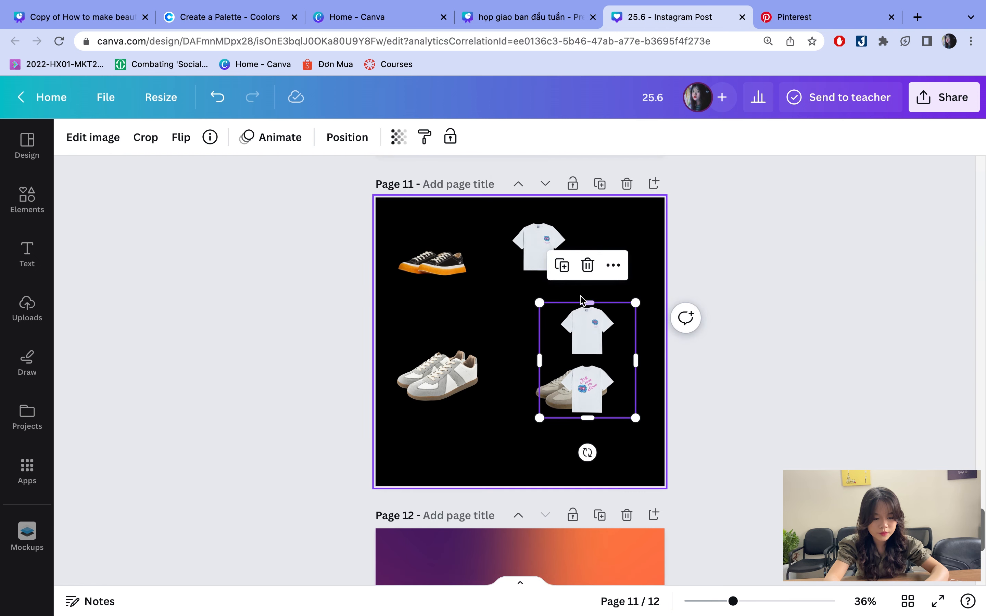
mouse_move(582, 302)
left_mouse_down()
mouse_move(587, 362)
mouse_move(593, 312)
left_mouse_up()
scroll(591, 303, "up", 3)
scroll(530, 203, "down", 3)
- Copy the front-view T-shirt to page 12 and crop its empty sides to about 224 px wide
left_click(529, 186)
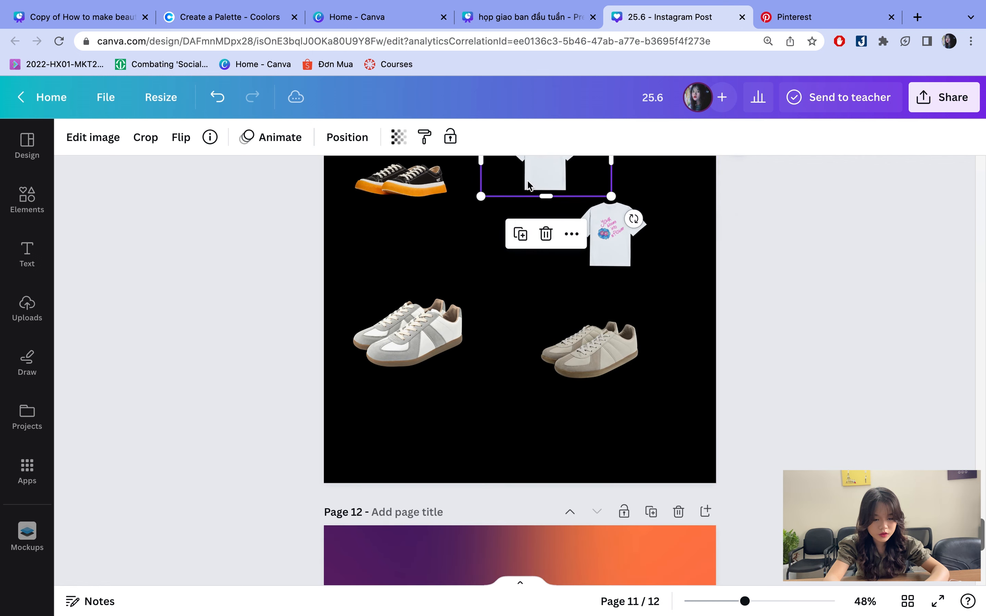
scroll(528, 183, "down", 5)
left_click(522, 430)
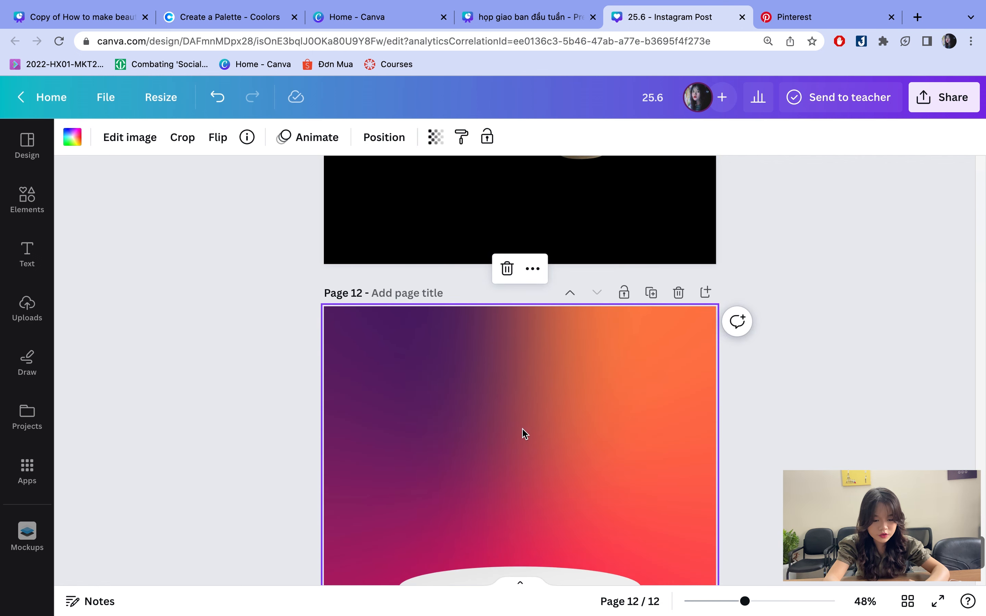
key("super+v")
scroll(523, 430, "down", 2)
scroll(522, 430, "down", 2)
left_click_drag(481, 271, 506, 273)
left_click_drag(611, 273, 584, 270)
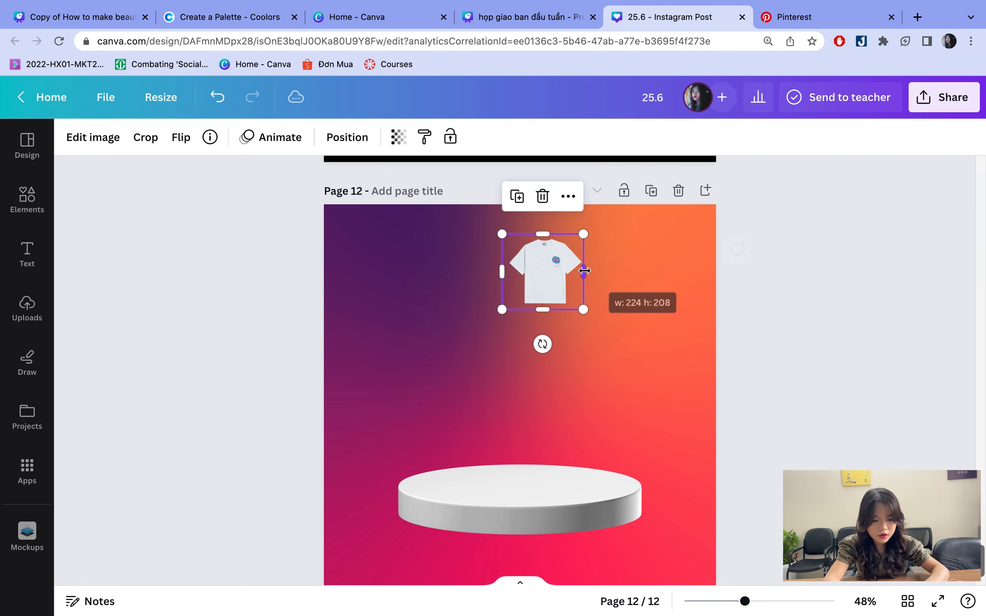
- Enlarge the front-view T-shirt to about 455 × 422 px, stand it on the podium and tilt it about 8° counterclockwise
left_click_drag(583, 311, 638, 385)
left_click_drag(575, 347, 505, 422)
mouse_move(491, 521)
left_mouse_down()
mouse_move(516, 519)
mouse_move(507, 522)
left_mouse_up()
left_click_drag(489, 433, 482, 435)
- Copy the back-view T-shirt from page 11 to page 12, enlarge it and tilt it about 9° clockwise beside the front-view shirt
scroll(494, 401, "up", 6)
left_click(614, 355)
scroll(614, 356, "down", 6)
key("ctrl+v")
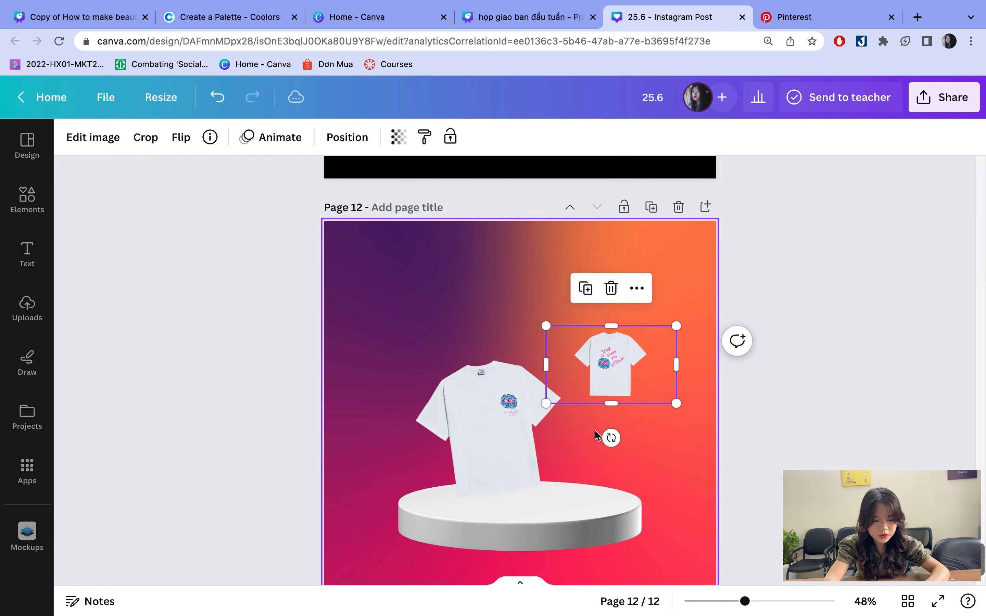
left_click_drag(677, 404, 741, 440)
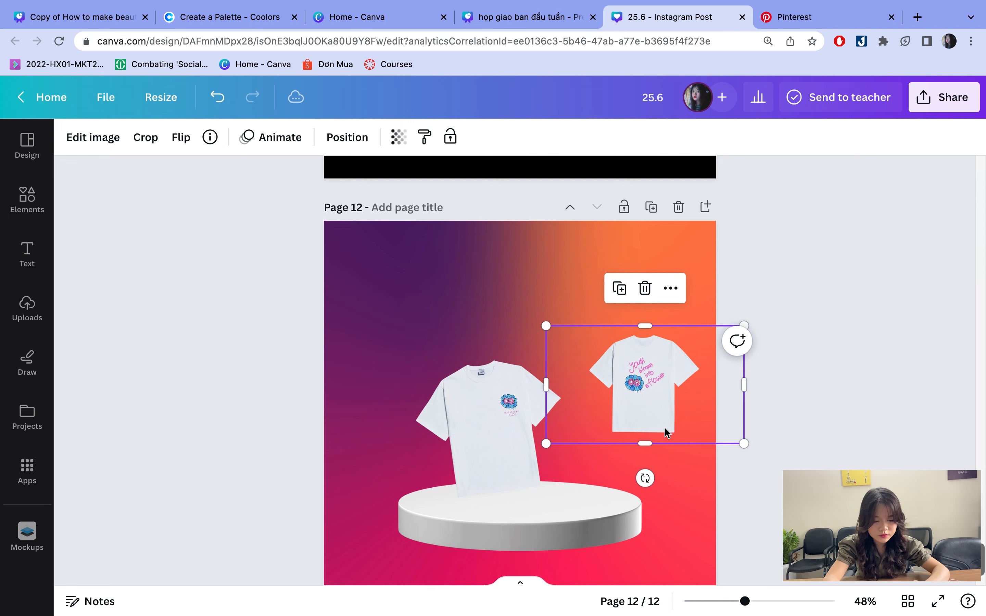
left_click_drag(668, 424, 586, 424)
left_click_drag(564, 478, 551, 476)
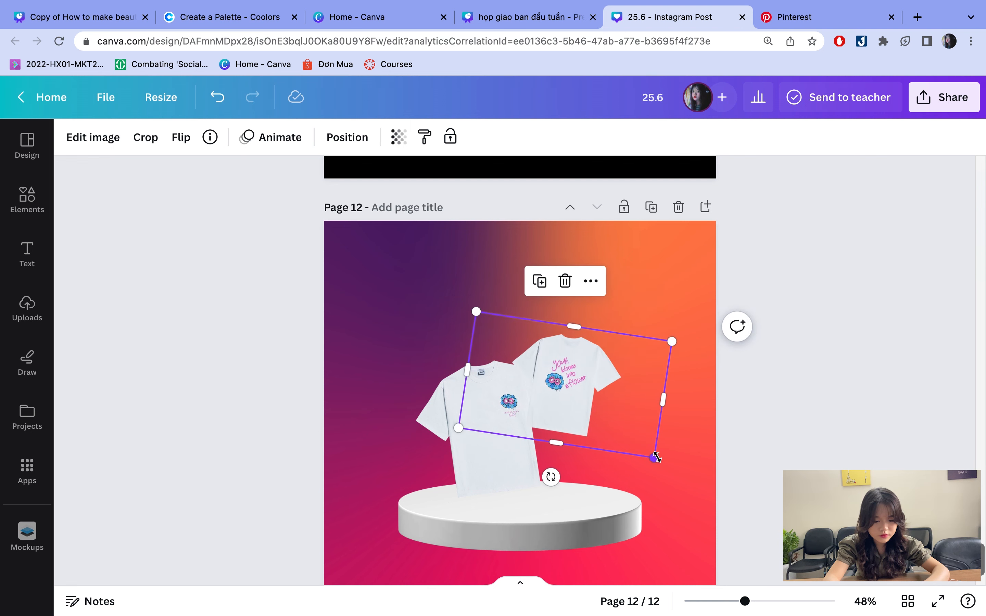
left_click_drag(654, 457, 696, 493)
left_click_drag(578, 413, 538, 442)
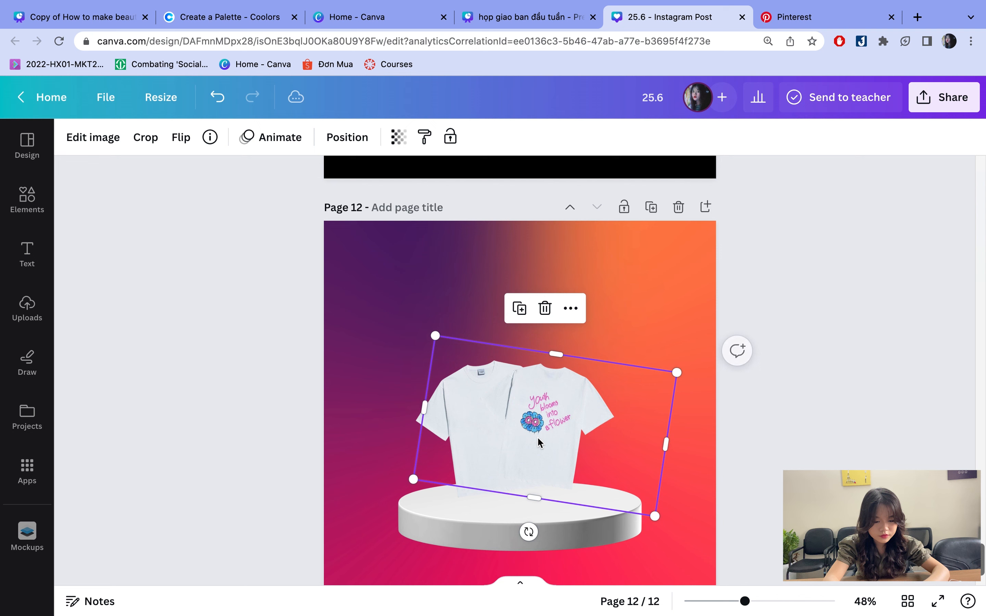
- Shift the back-view T-shirt slightly right and crop its empty sides to about 437 px wide
left_click(662, 518)
left_click_drag(574, 413, 590, 414)
left_click_drag(441, 411, 485, 415)
left_click_drag(680, 444, 643, 440)
- Send the back-view T-shirt one layer backward, behind the front-view shirt
left_click(474, 402)
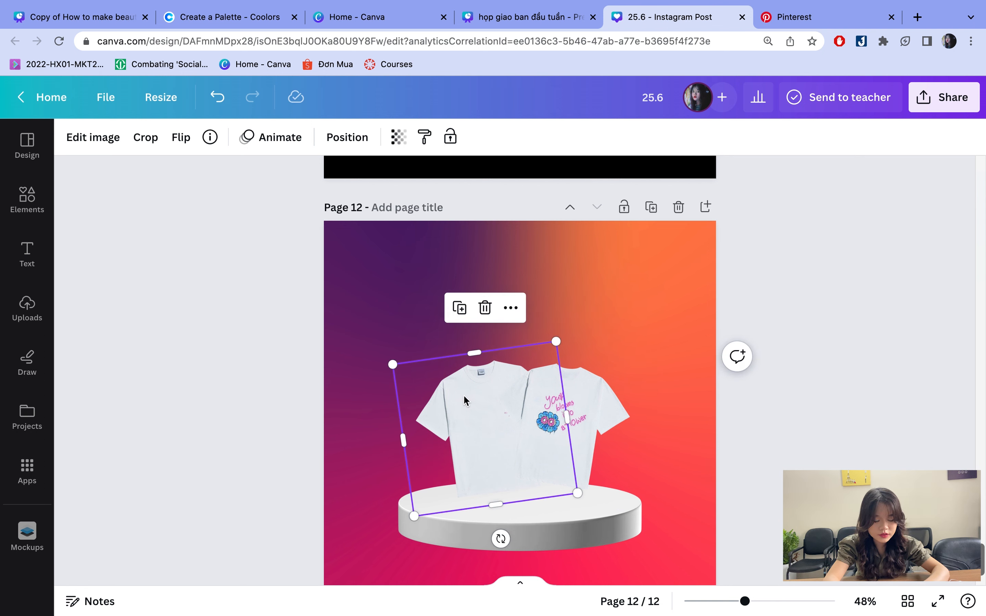
left_click(591, 401)
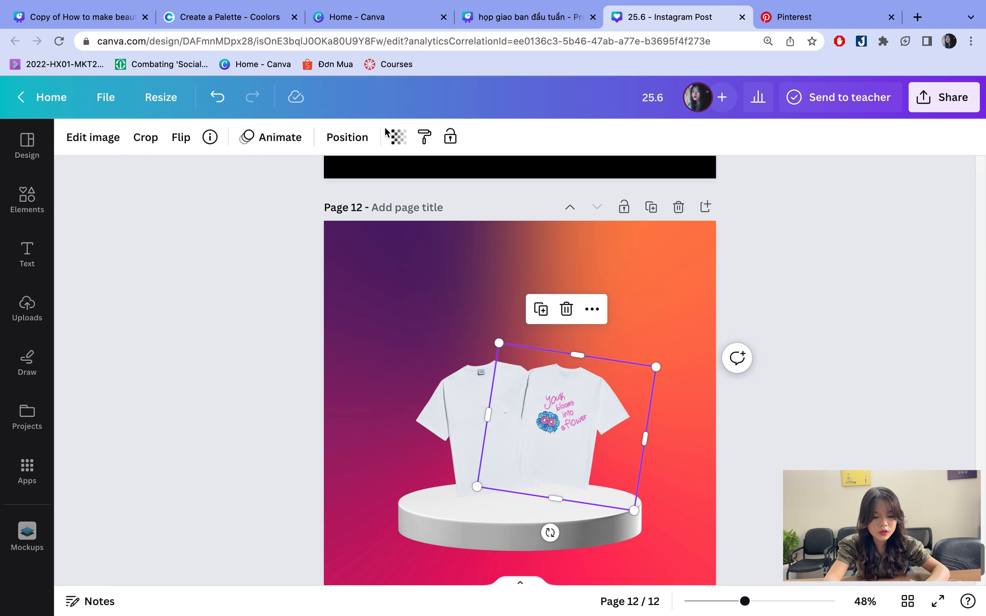
left_click(366, 138)
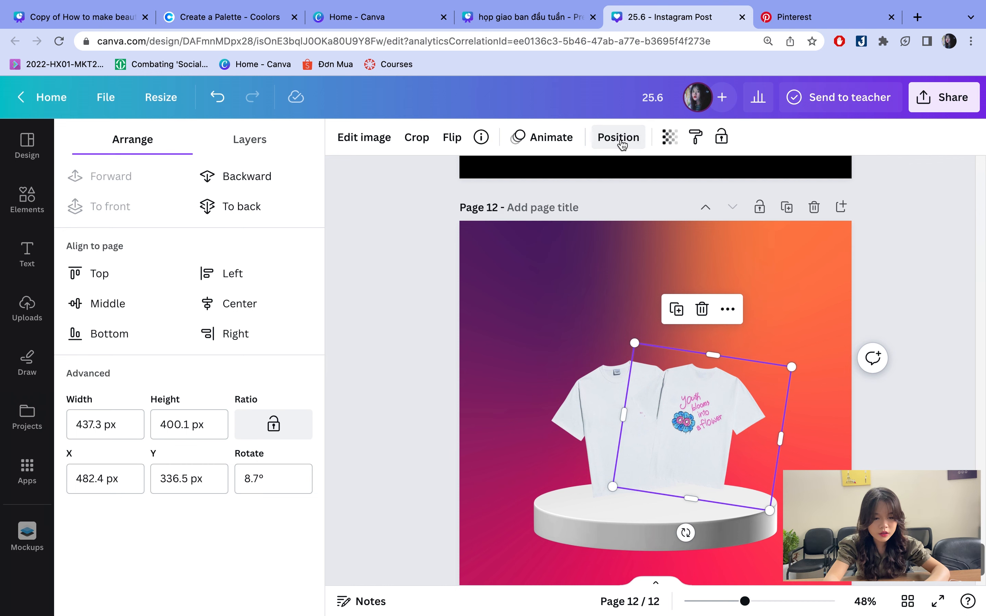
left_click(251, 187)
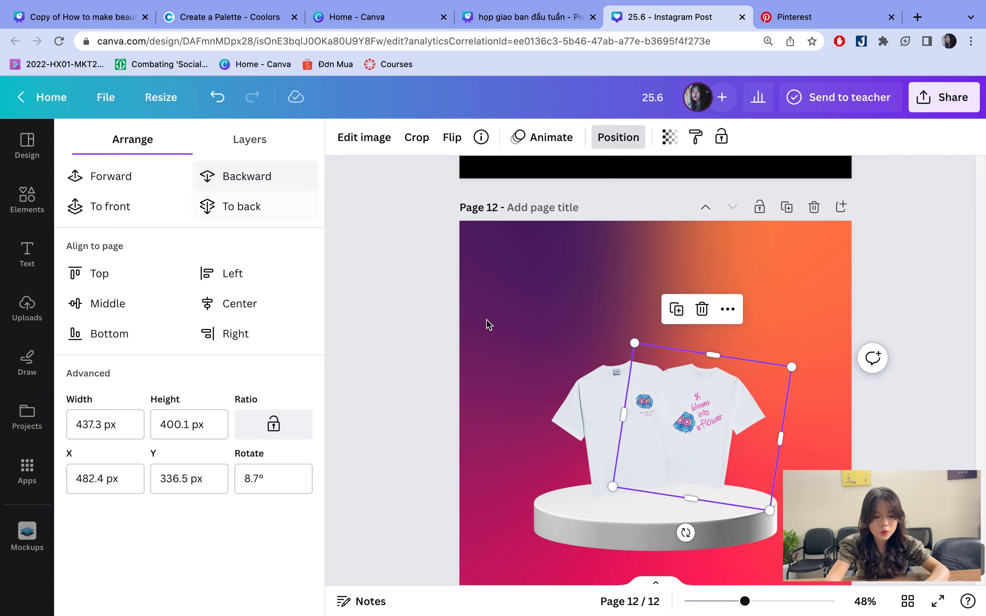
left_click(835, 399)
- Enlarge the back-view T-shirt to about 531 × 486 px and reposition it on the podium behind the front-view shirt
left_click(735, 399)
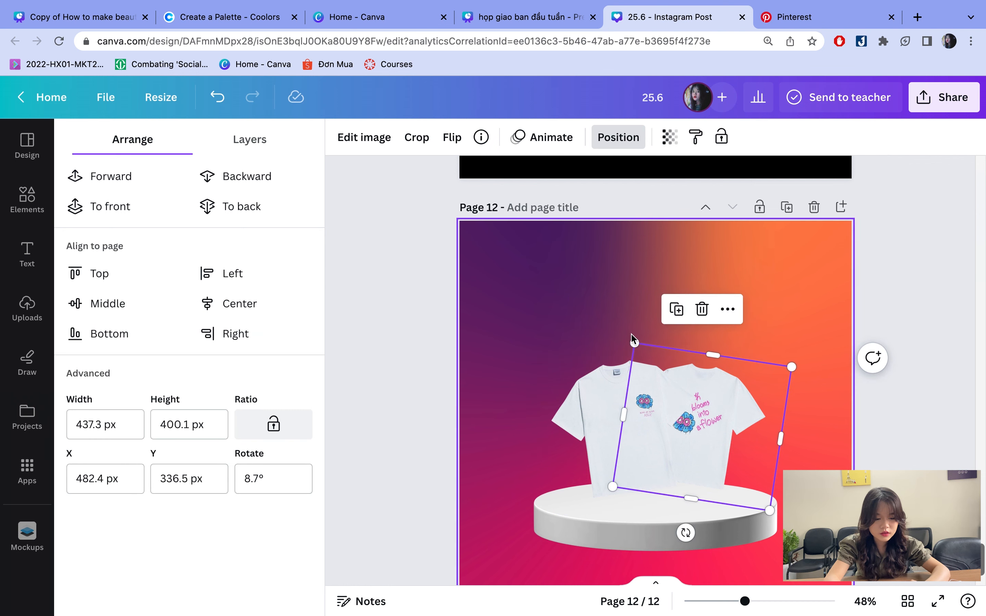
left_click_drag(634, 342, 605, 308)
mouse_move(727, 381)
left_mouse_down()
mouse_move(754, 379)
mouse_move(742, 391)
left_mouse_up()
scroll(733, 443, "down", 3)
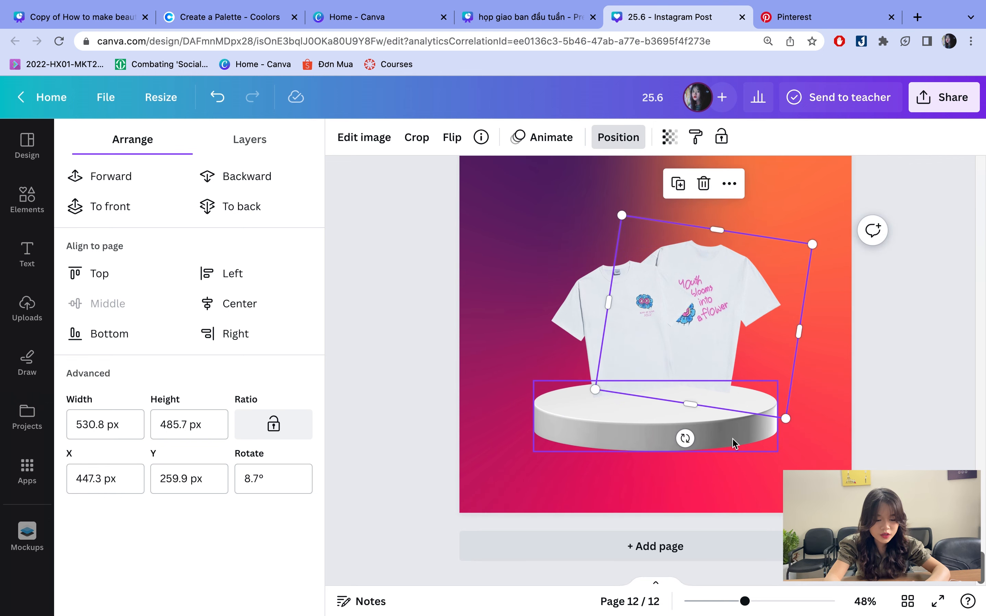
- Move the front-view T-shirt left to about X 136 px to uncover the print on the back-view shirt
left_click(735, 443)
scroll(684, 442, "up", 5)
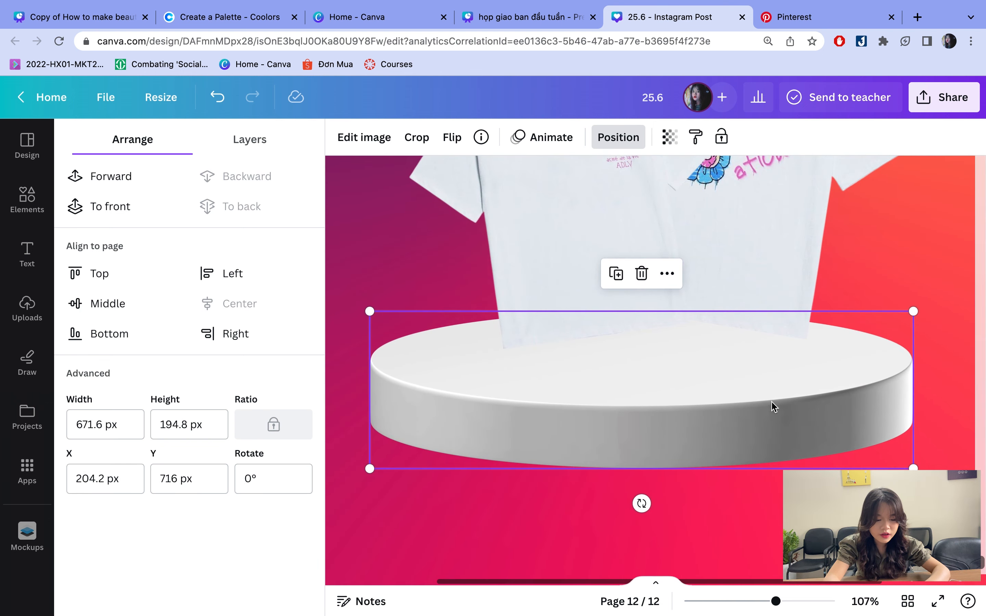
scroll(788, 408, "up", 5)
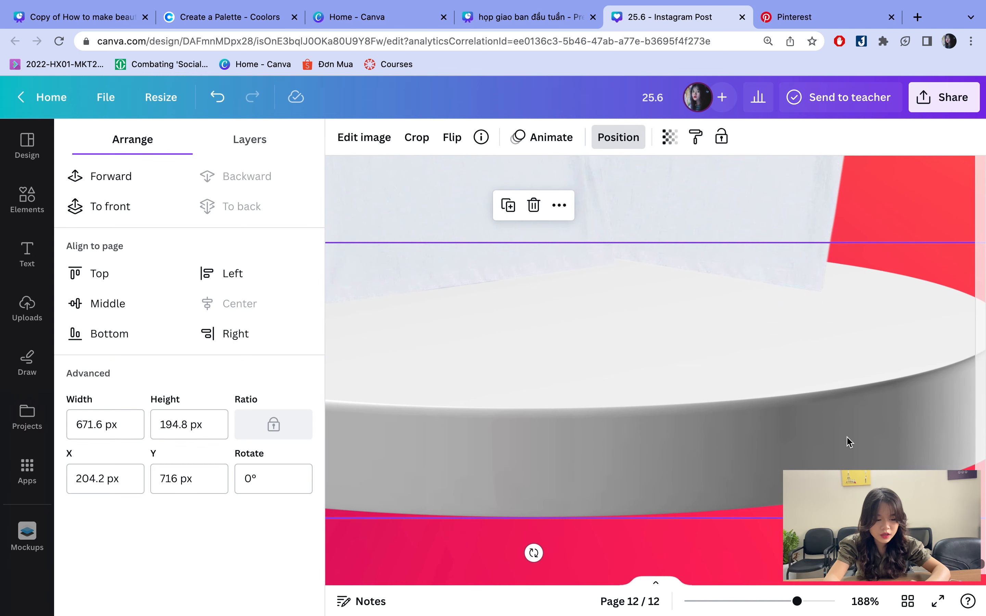
scroll(849, 442, "down", 5)
left_click(619, 339)
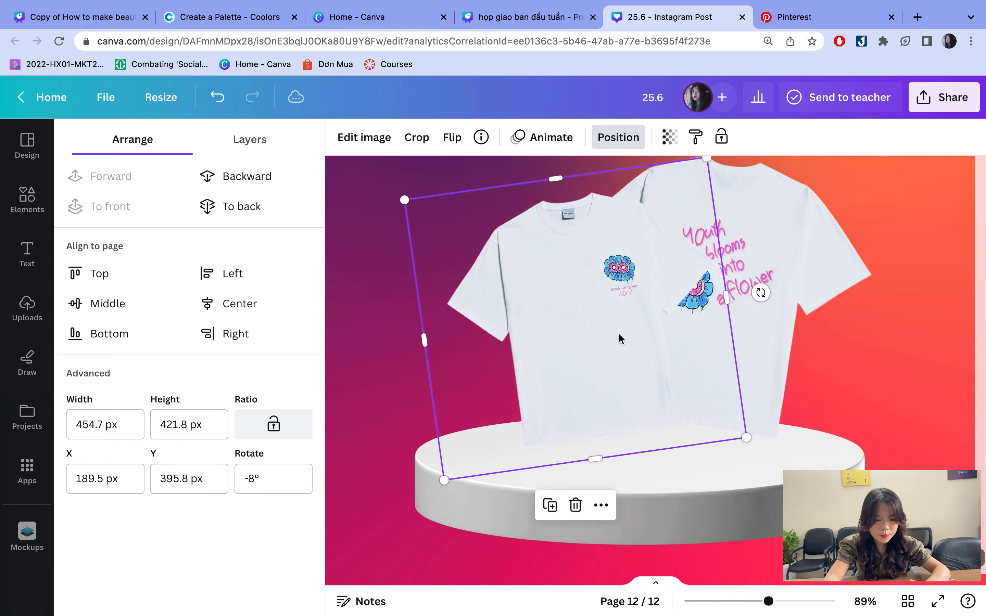
scroll(771, 231, "up", 2)
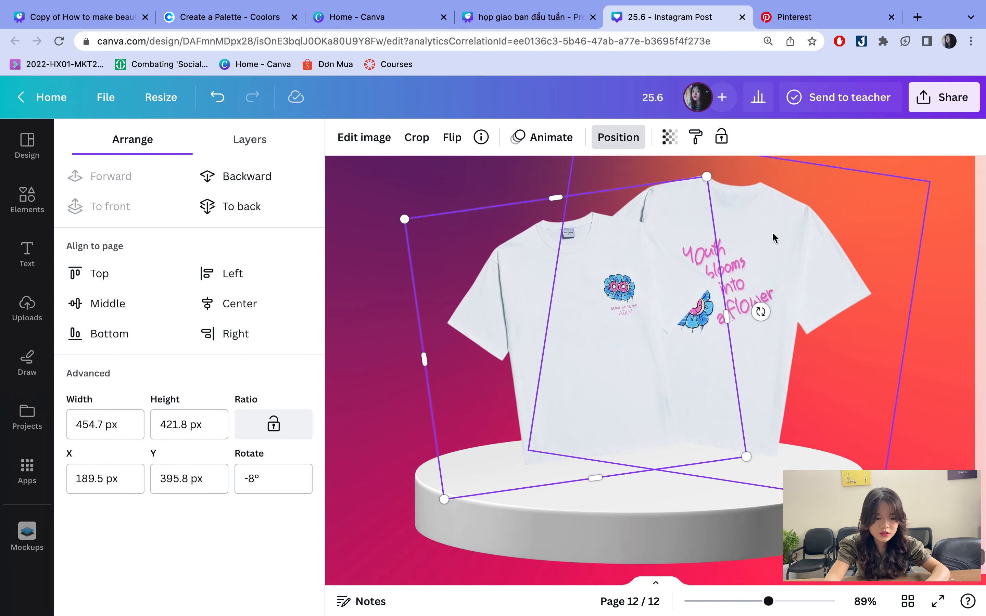
scroll(517, 286, "down", 2)
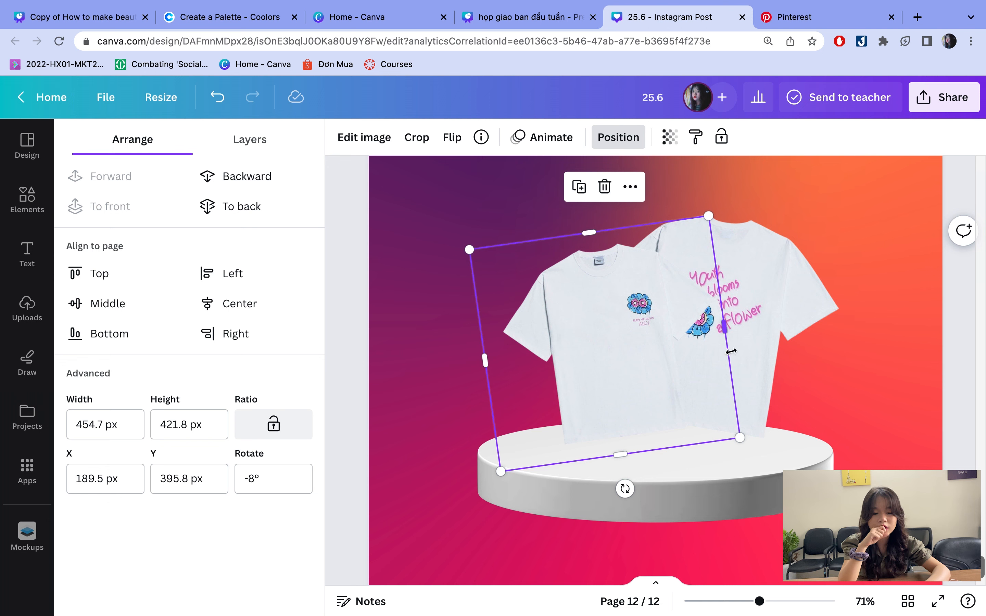
left_click_drag(629, 319, 601, 318)
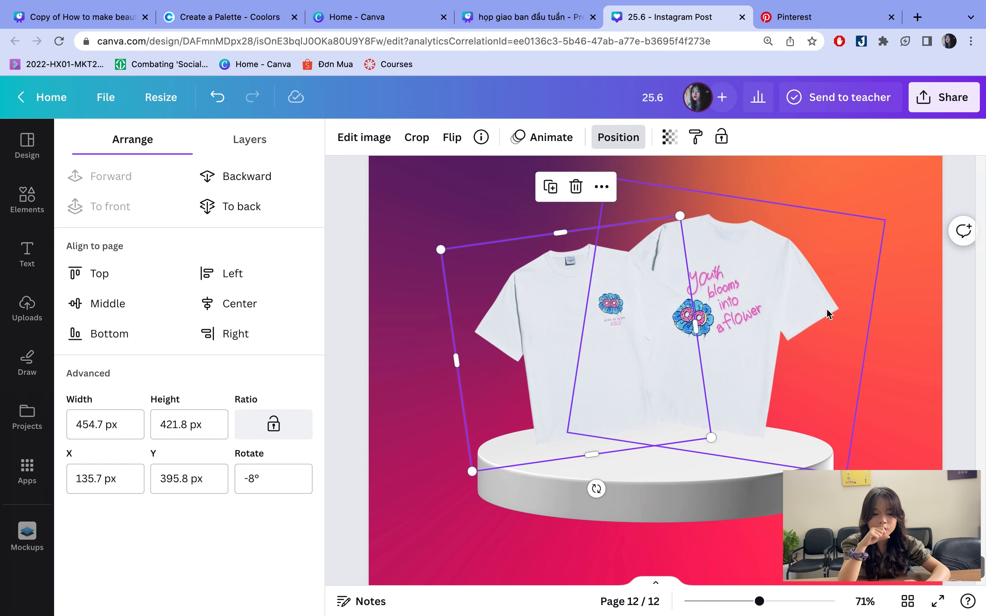
- Add a Drop shadow to the front-view T-shirt
left_click(838, 310)
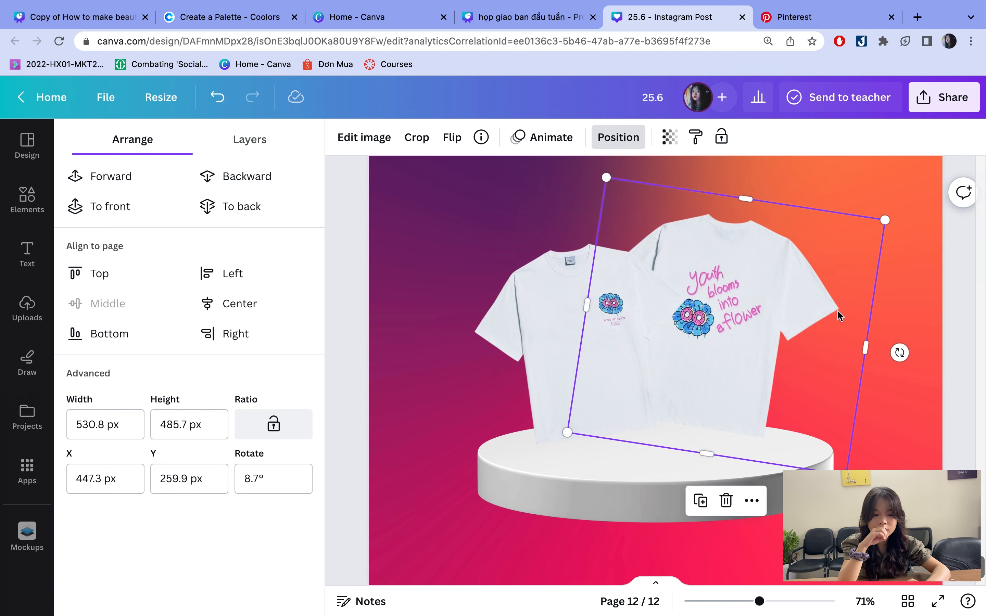
left_click(570, 291, "shift")
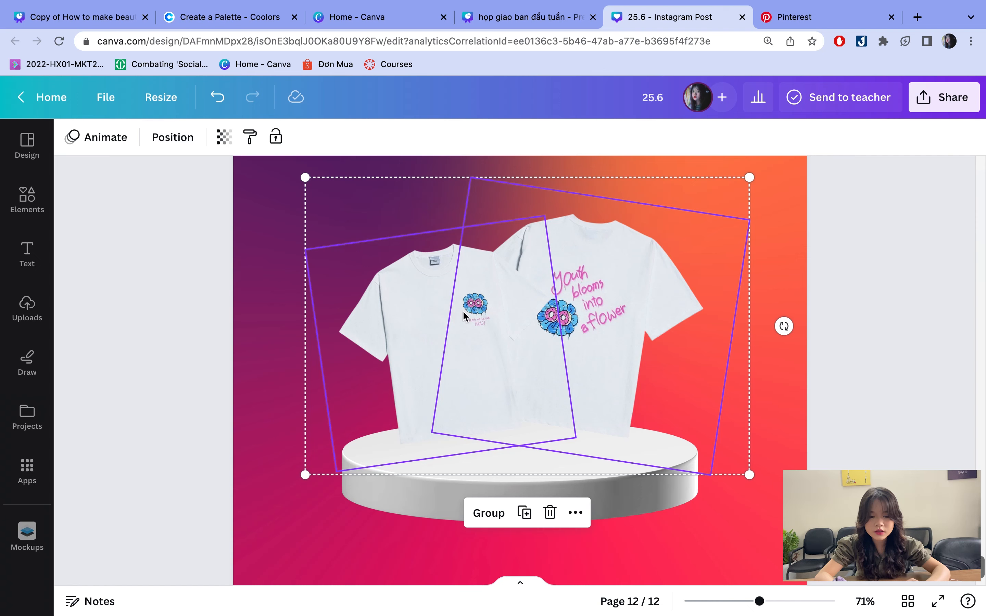
left_click(446, 374)
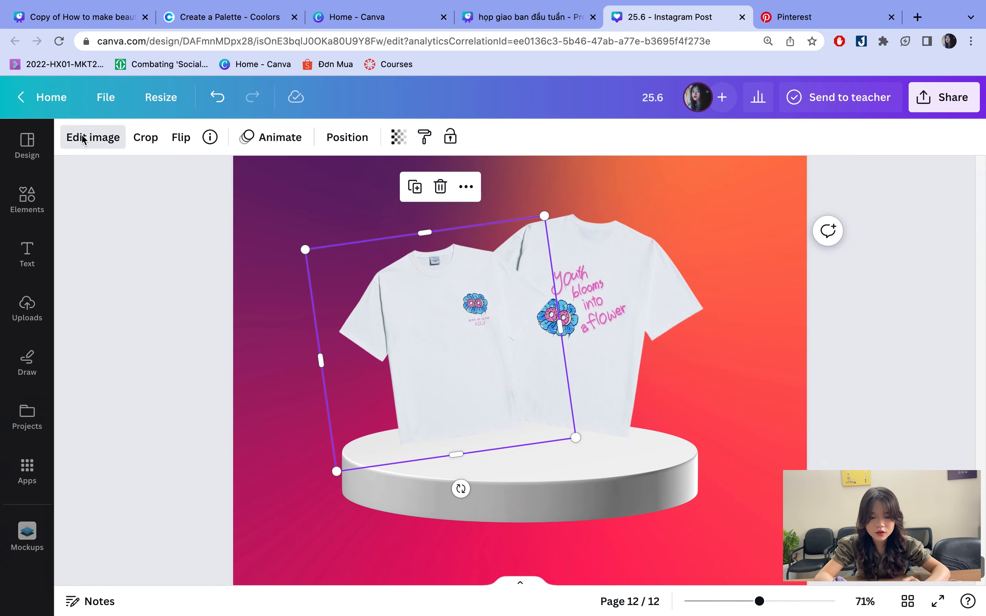
left_click(92, 137)
left_click(181, 487)
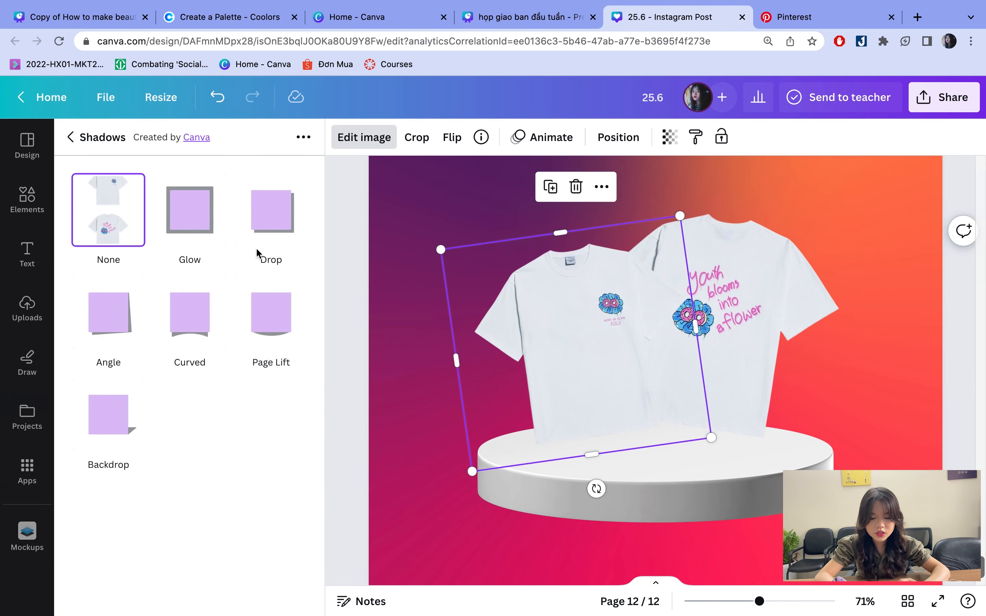
left_click(294, 229)
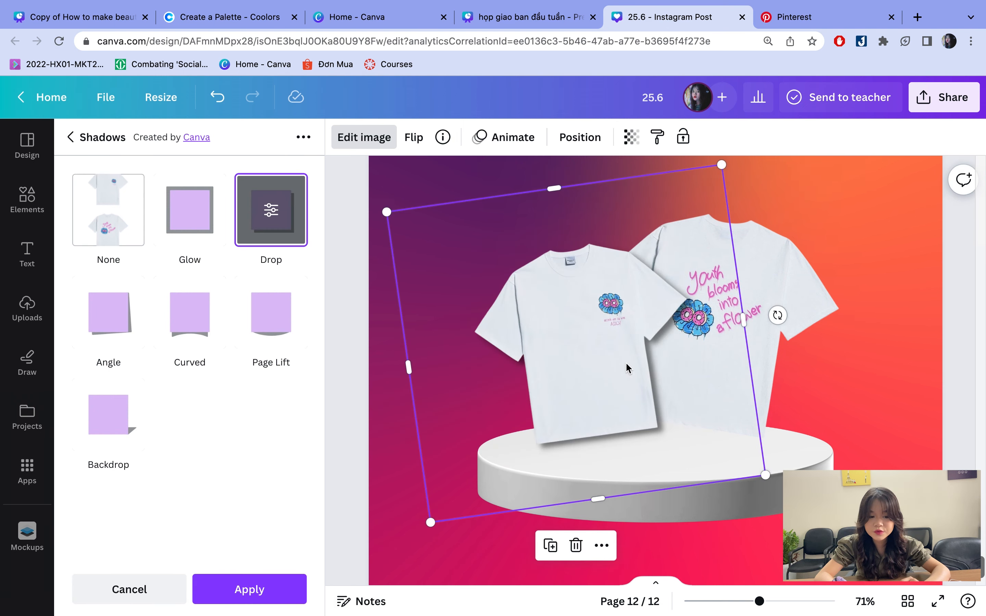
- Add the same Drop shadow to the back-view T-shirt
left_click(762, 282)
scroll(274, 404, "up", 5)
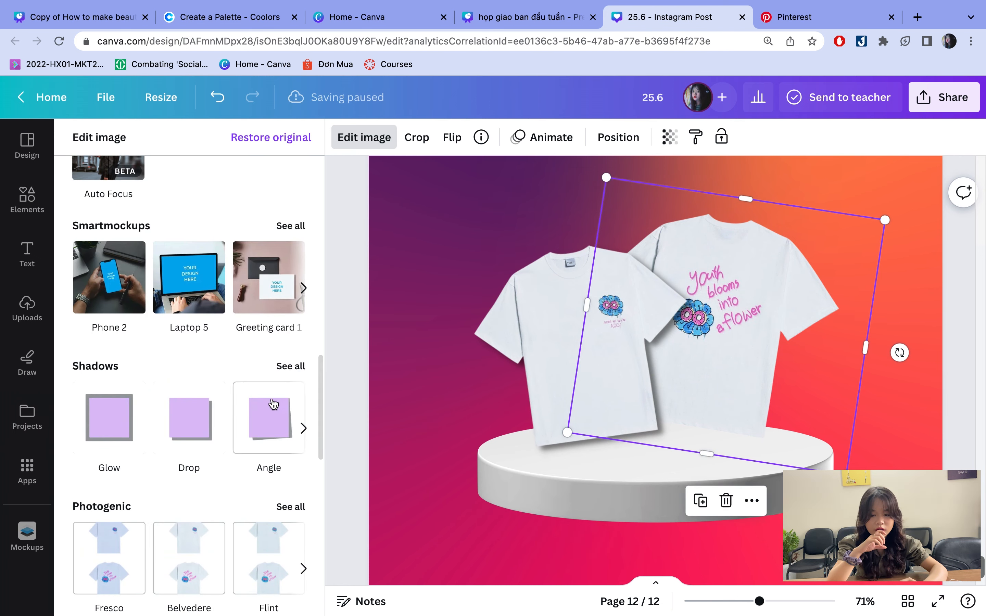
left_click(189, 417)
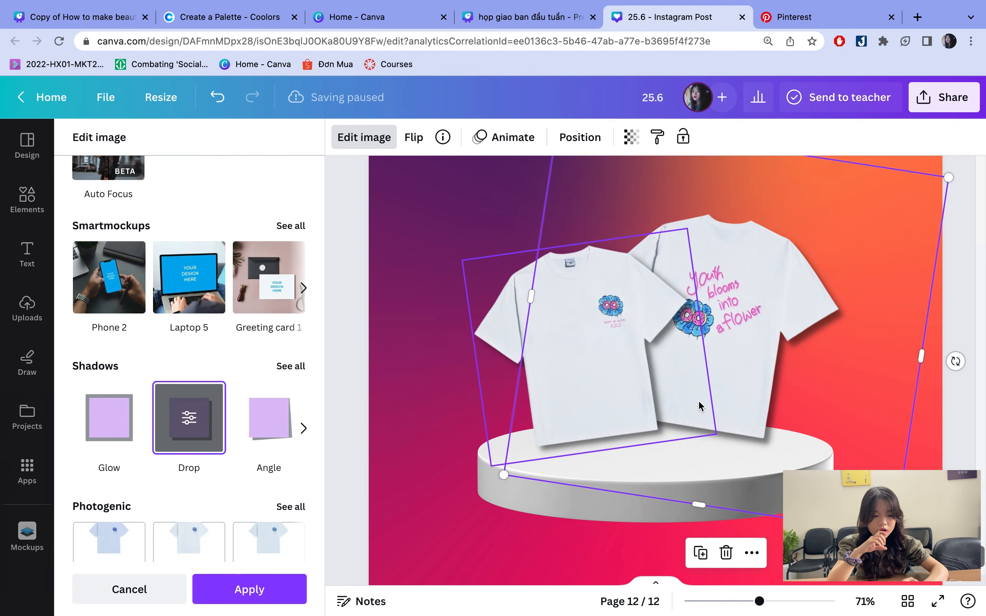
left_click(366, 309)
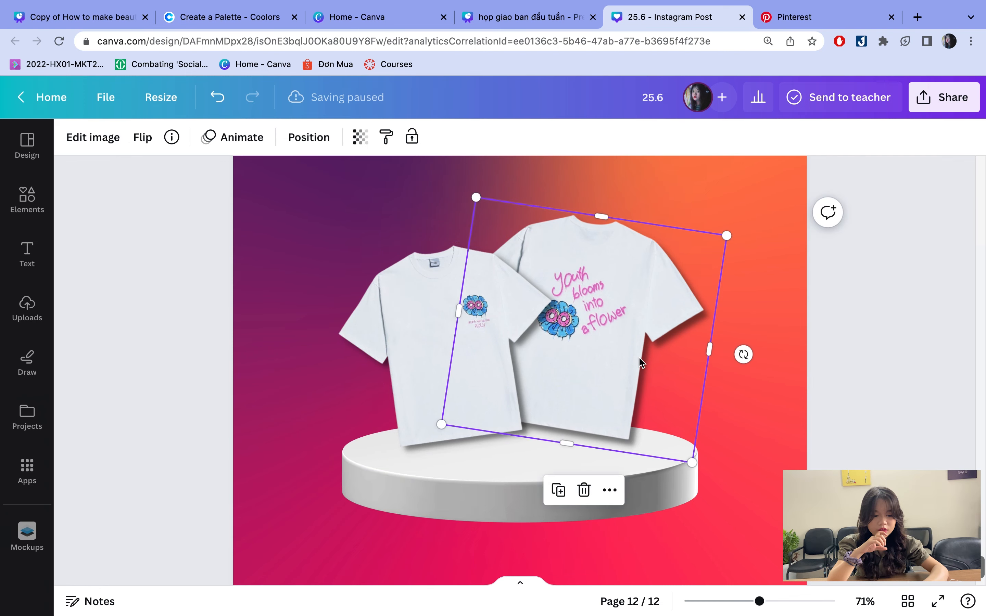
left_click_drag(623, 341, 624, 342)
scroll(623, 342, "down", 3)
scroll(624, 342, "up", 10)
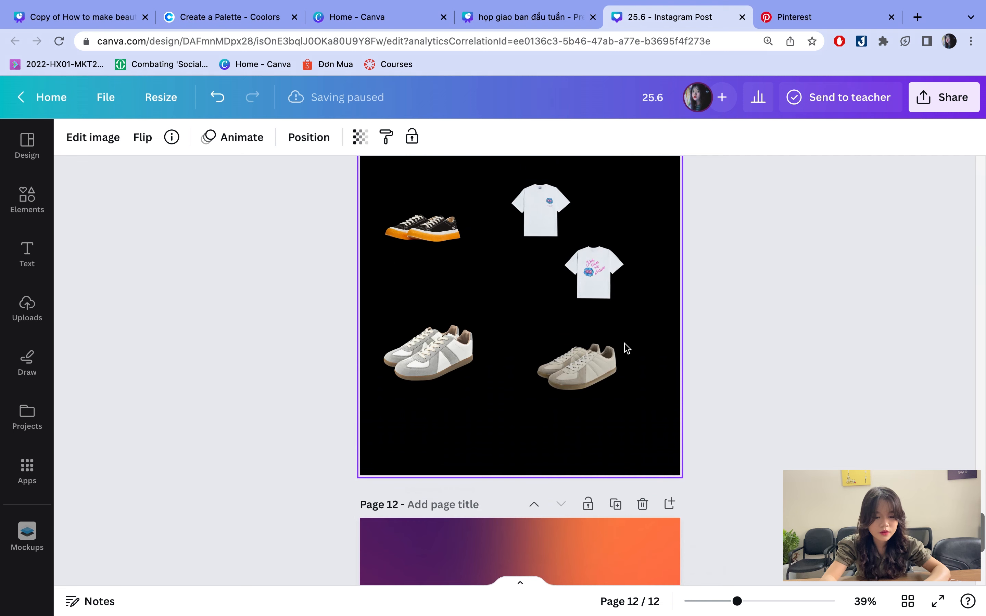
scroll(627, 348, "down", 5)
left_click(830, 441)
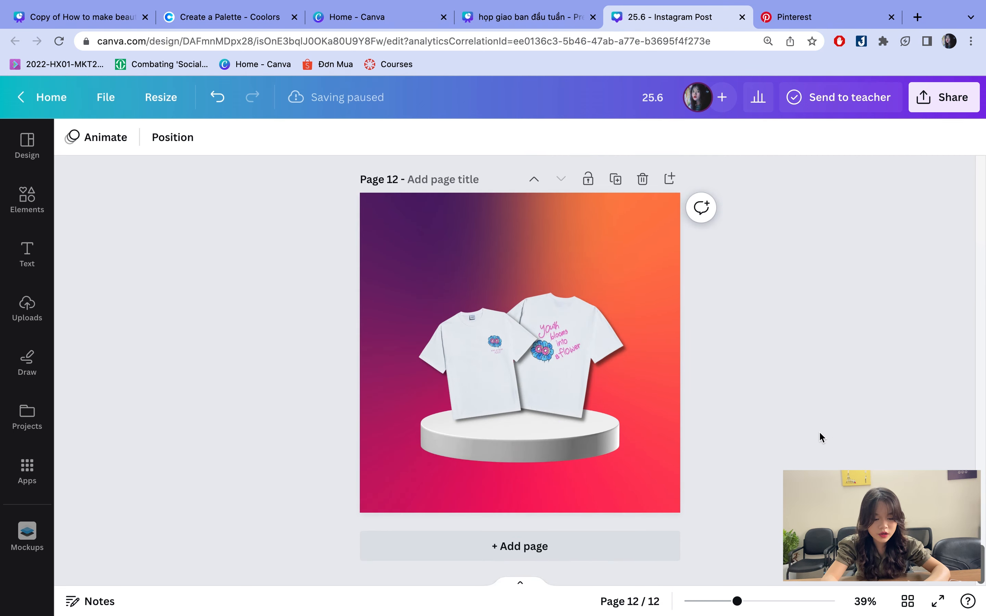
- Copy the three pairs of sneakers from page 11 and paste them onto page 12
scroll(574, 407, "up", 5)
left_click(421, 297)
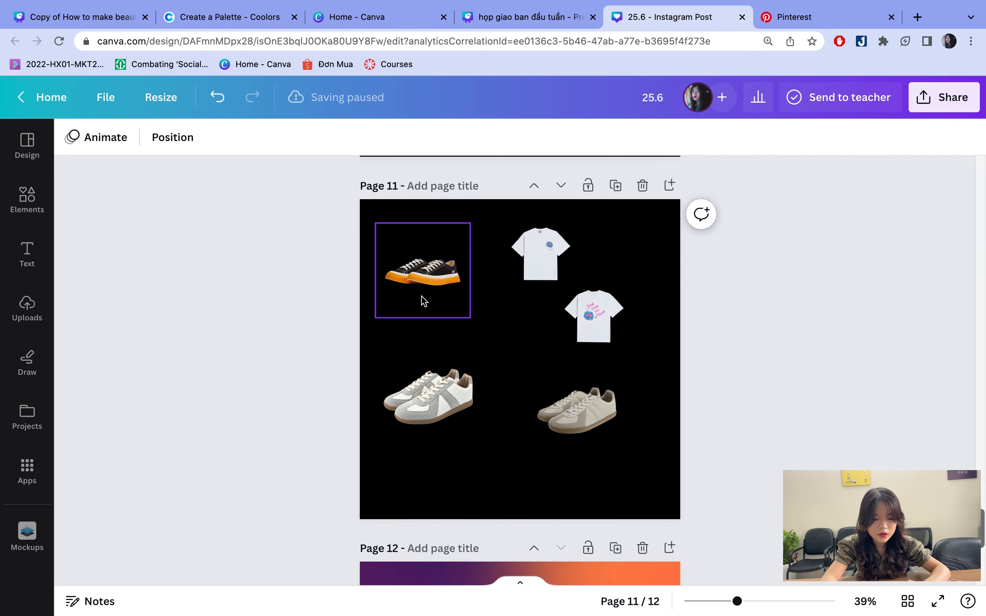
left_click(419, 389)
left_click(577, 409, "shift")
left_click(418, 285, "shift")
key("ctrl+c")
scroll(418, 285, "down", 5)
key("ctrl+v")
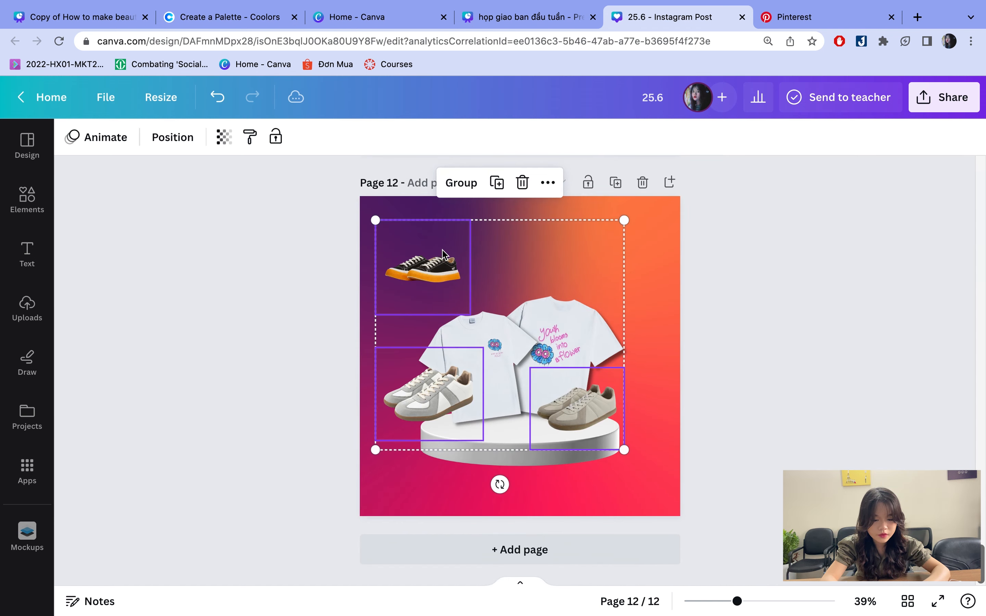
left_click(692, 426)
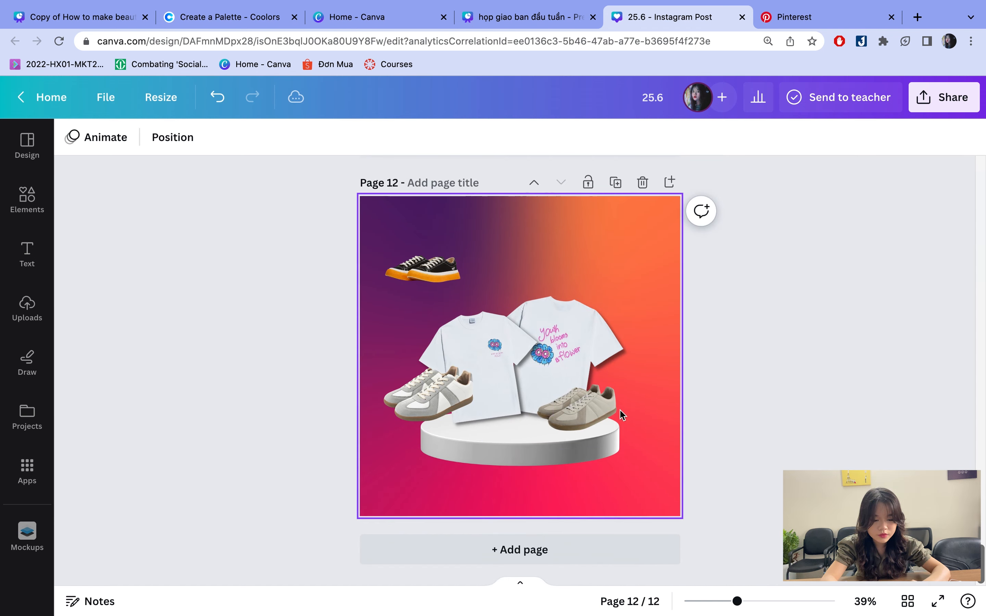
- Enlarge the black sneakers slightly and crop the empty space above and below them
left_click(619, 410)
left_click(476, 395)
left_click(538, 402)
left_click(458, 399)
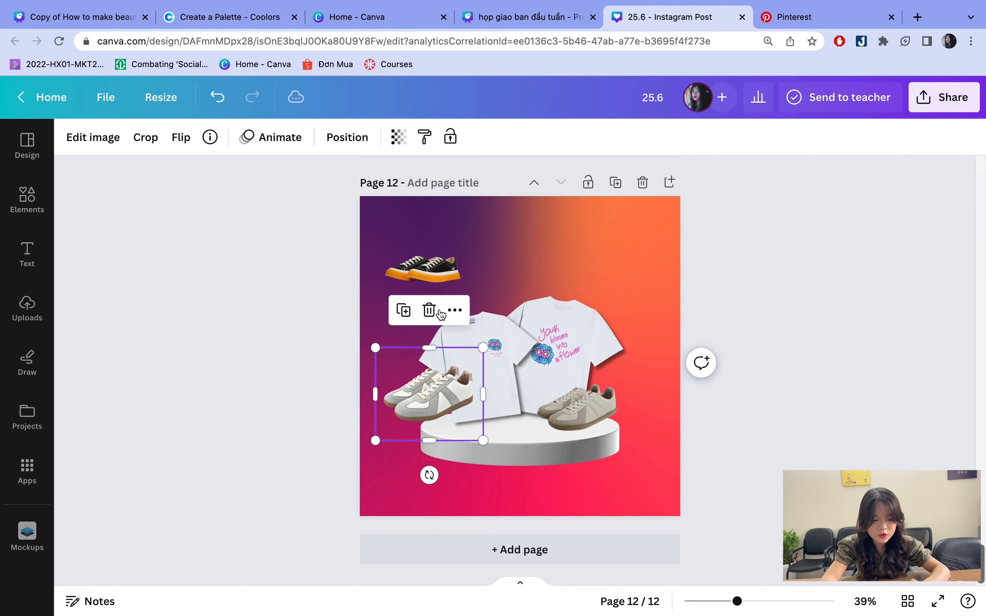
left_click(435, 270)
left_click_drag(471, 222, 495, 196)
left_click_drag(433, 197, 435, 229)
left_click_drag(436, 315, 434, 286)
- Place the beige sneakers at the podium's lower left and the white-grey sneakers at its lower right
left_click_drag(574, 403, 407, 450)
left_click_drag(442, 397, 626, 452)
left_click(385, 448)
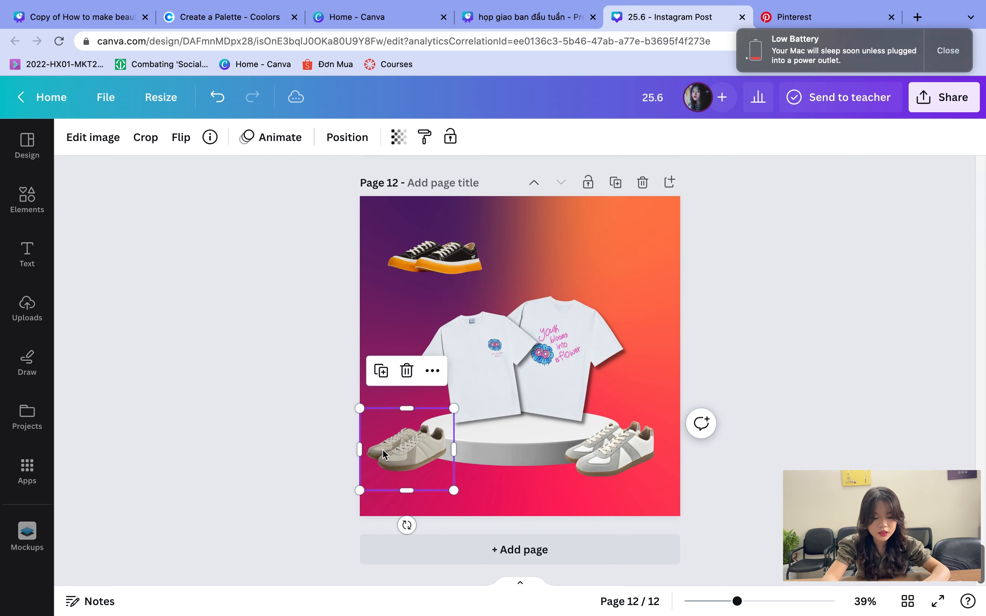
left_click(592, 449)
left_click(426, 448)
left_click(631, 465)
left_click(399, 452)
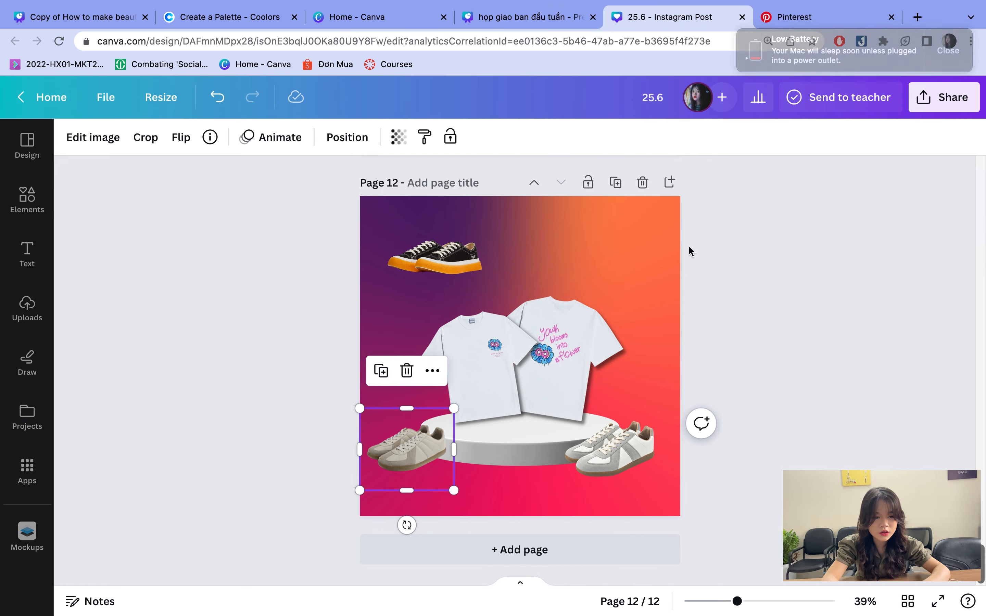
- Move the black sneakers onto the middle of the podium in front of the T-shirts
left_click(456, 287)
left_click_drag(465, 268, 575, 432)
scroll(527, 411, "up", 5)
left_click_drag(529, 393, 534, 402)
- Move the beige sneakers onto the podium's left side, flip them horizontally and shrink them to fit
left_click_drag(346, 459, 432, 434)
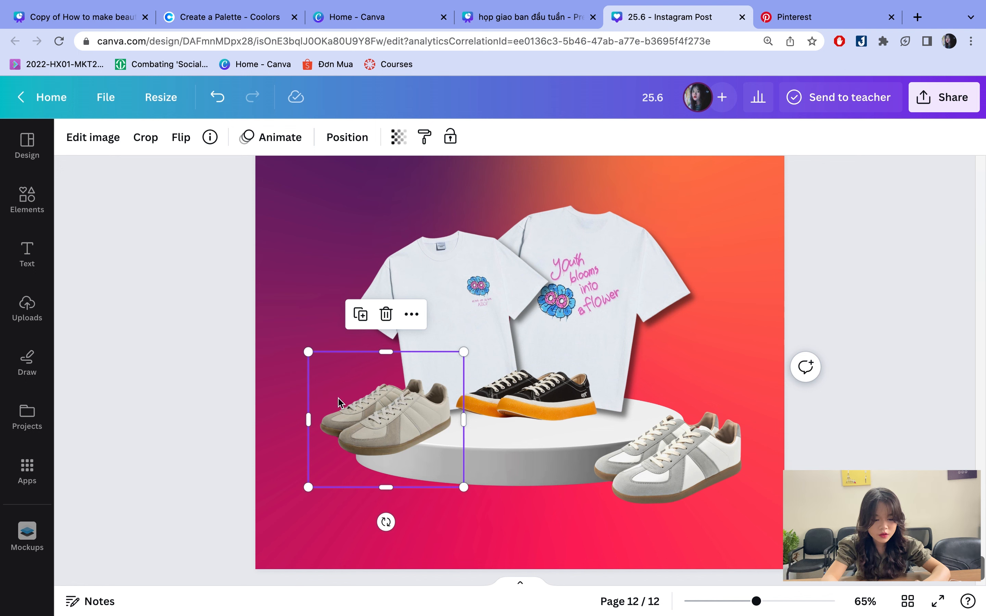
left_click(181, 137)
left_click(233, 177)
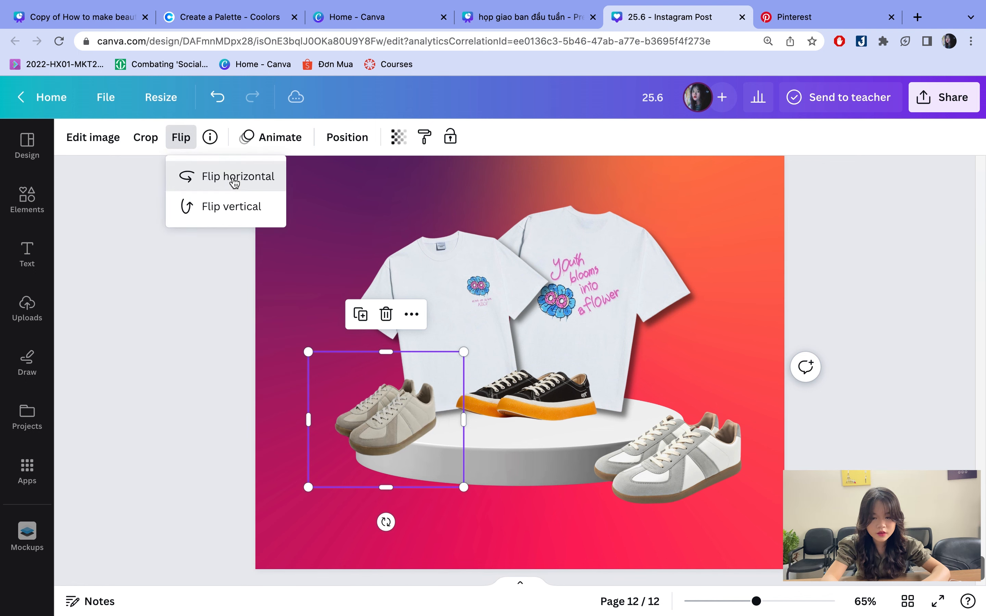
left_click_drag(431, 464, 450, 451)
left_click_drag(410, 423, 411, 430)
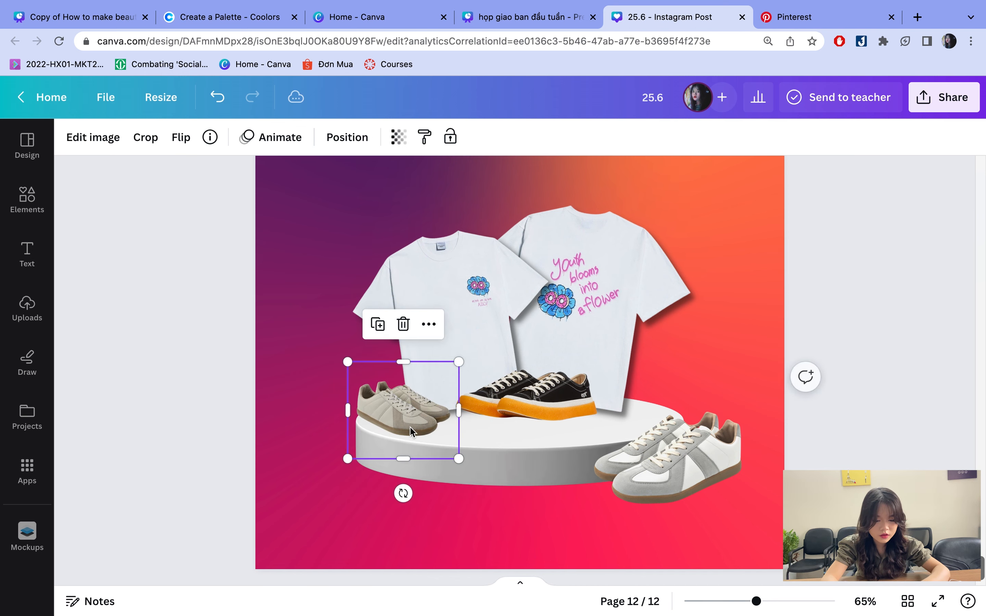
- Shrink the white-grey sneakers and place them in front of the podium's lower right edge
scroll(410, 426, "down", 3)
left_click(623, 460)
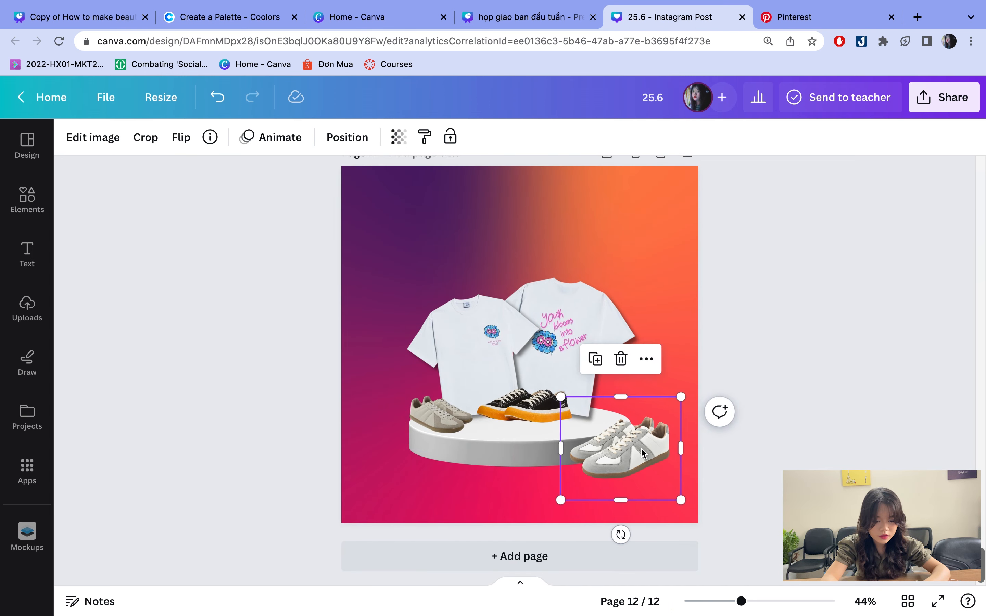
left_click_drag(641, 447, 623, 414)
left_click_drag(636, 459, 608, 415)
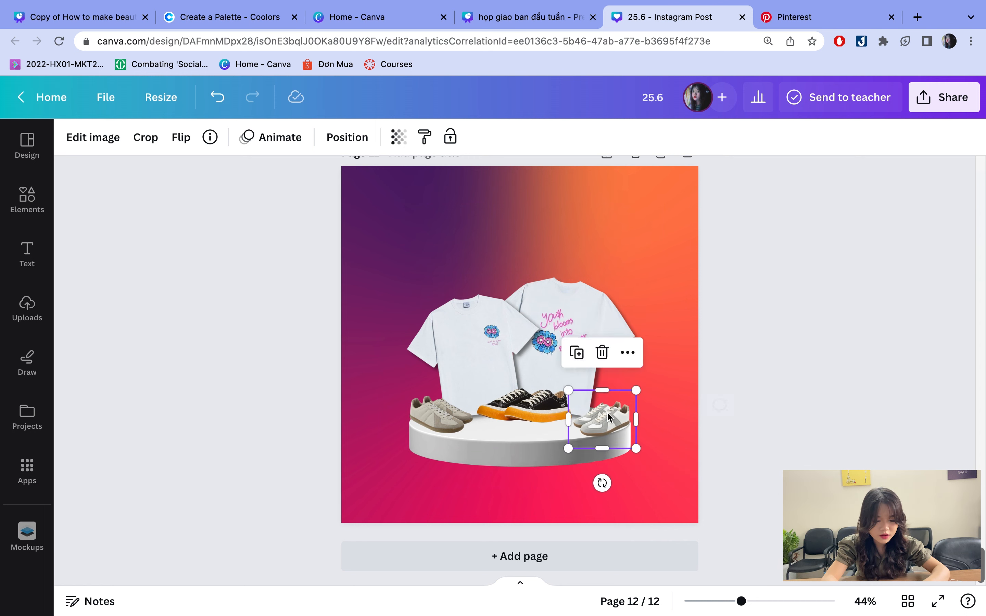
left_click(854, 453)
left_click_drag(597, 415, 605, 456)
left_click(813, 481)
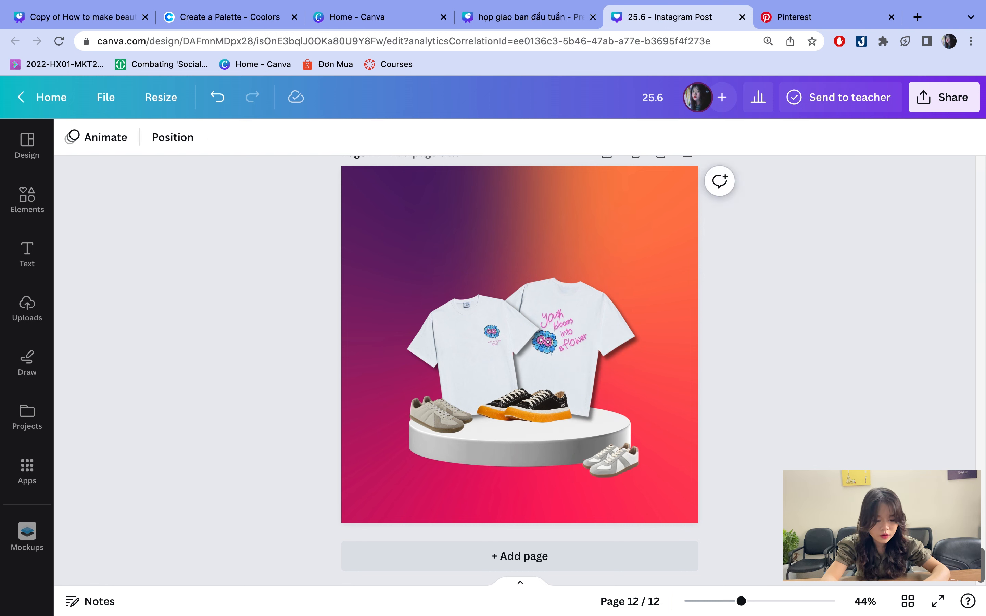
- Shrink the black sneakers slightly and shift them right, away from the beige pair
left_click(453, 403)
left_click(550, 401, "shift")
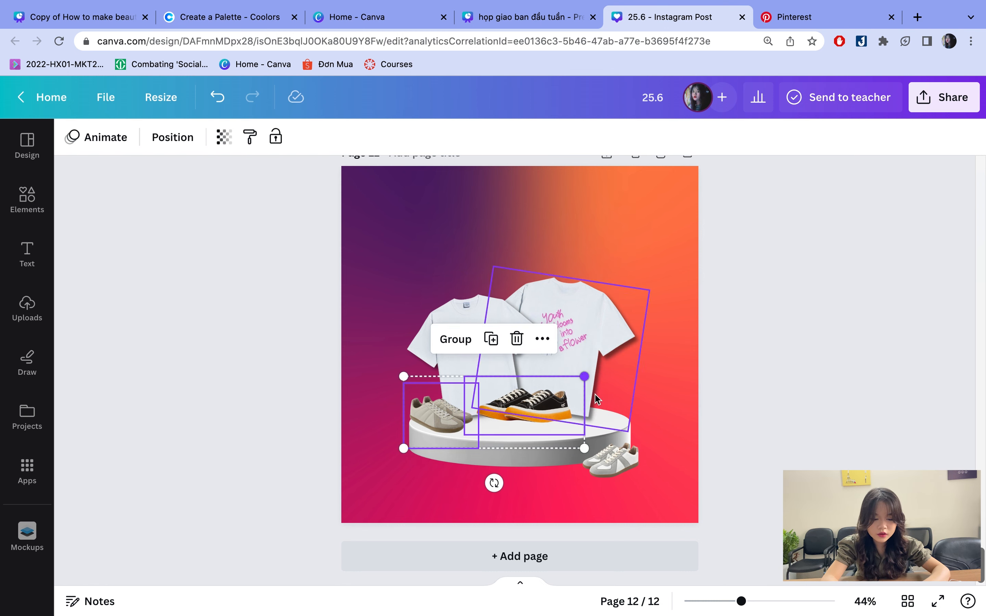
left_click(575, 398)
left_click_drag(583, 381, 570, 387)
left_click_drag(528, 415, 535, 415)
left_click(438, 412, "shift")
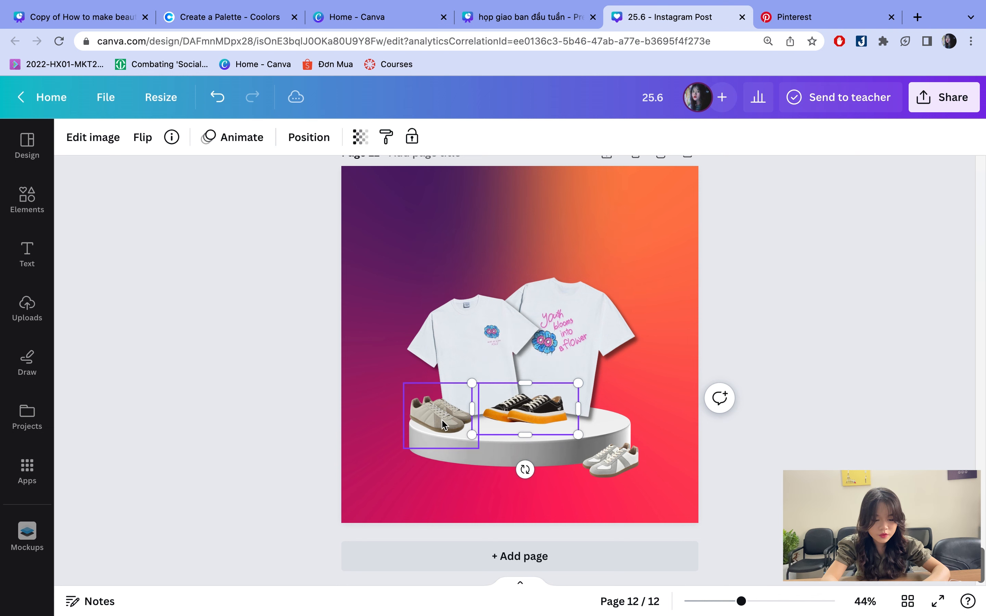
left_click(609, 459, "shift")
left_click(162, 142)
double_click(378, 372)
- Add a Drop shadow to the beige sneakers on the podium
left_click(421, 405)
left_click(438, 413)
left_click(105, 145)
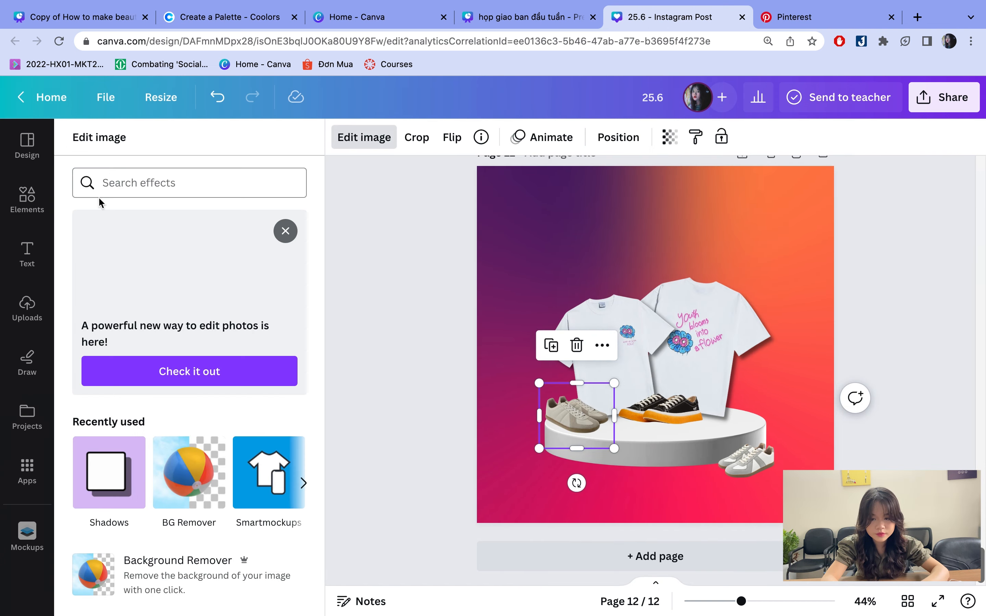
left_click(109, 472)
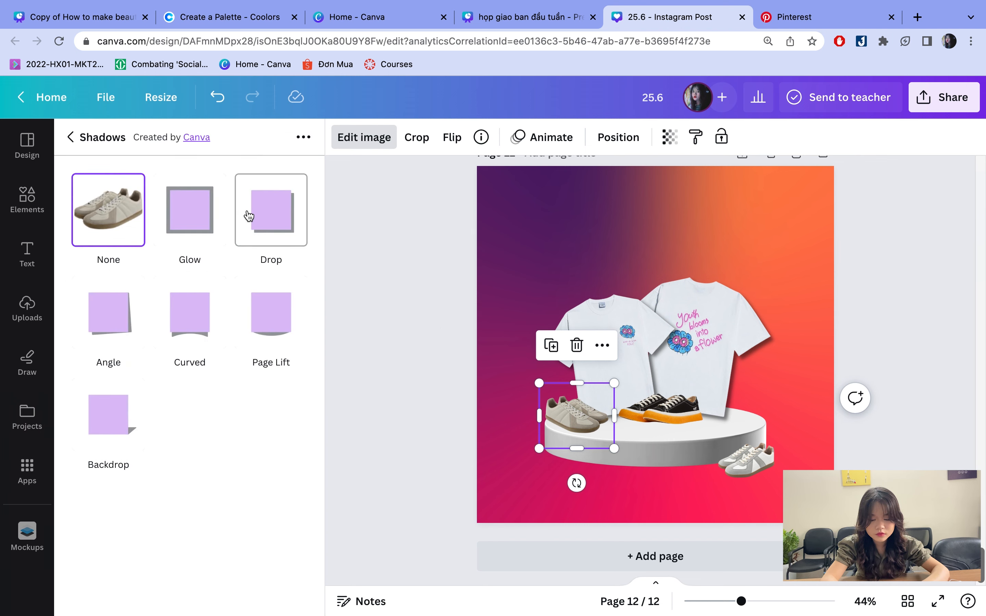
left_click(257, 219)
- Add a shadow to the black sneakers and a Drop shadow to the white-grey sneakers
left_click(682, 414)
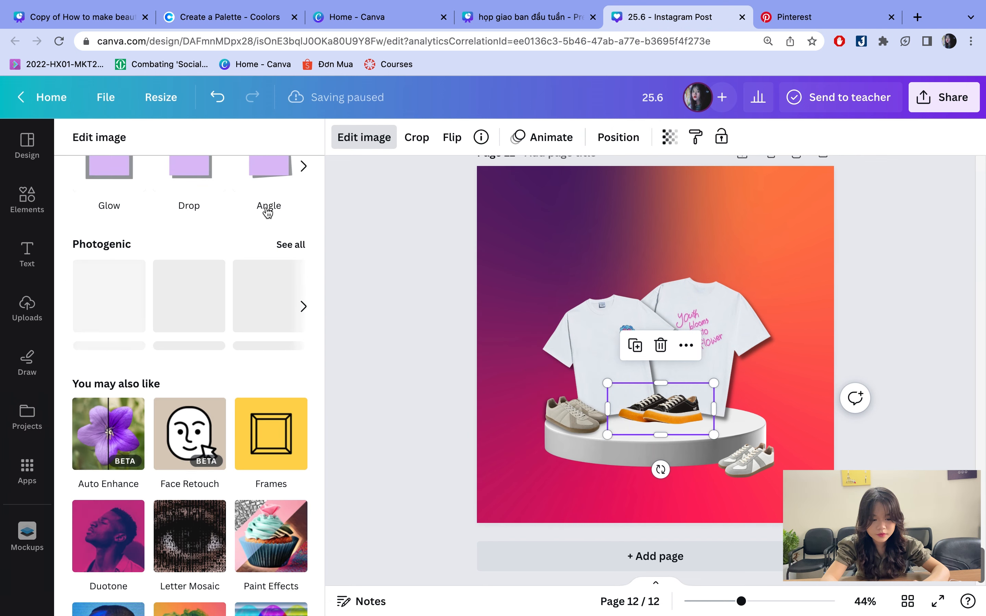
left_click(256, 174)
left_click(746, 458)
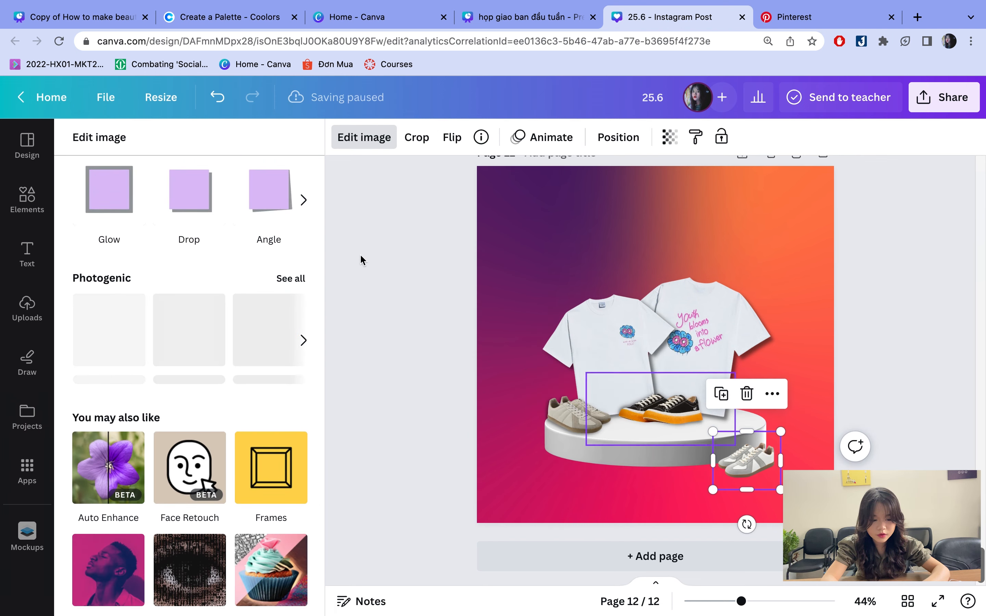
left_click(207, 203)
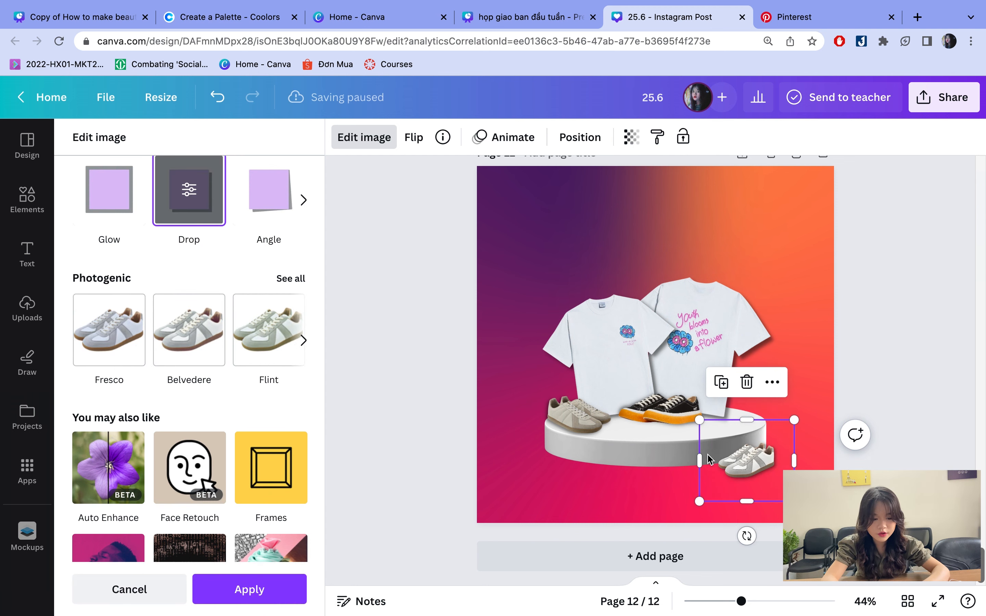
left_click(932, 268)
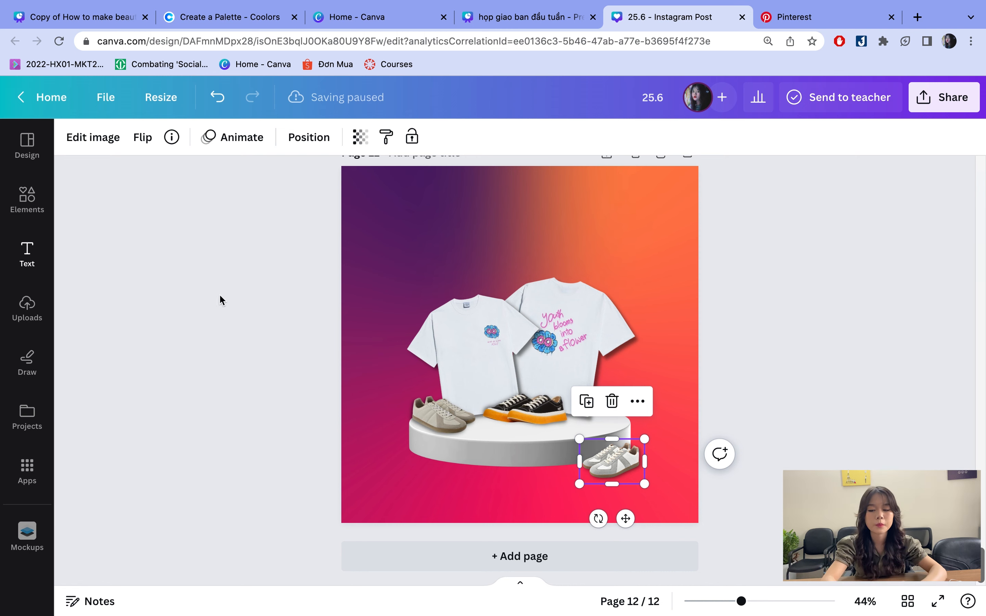
- Browse the ready-made font combinations for a text style that suits the post
left_click(27, 269)
scroll(191, 388, "down", 15)
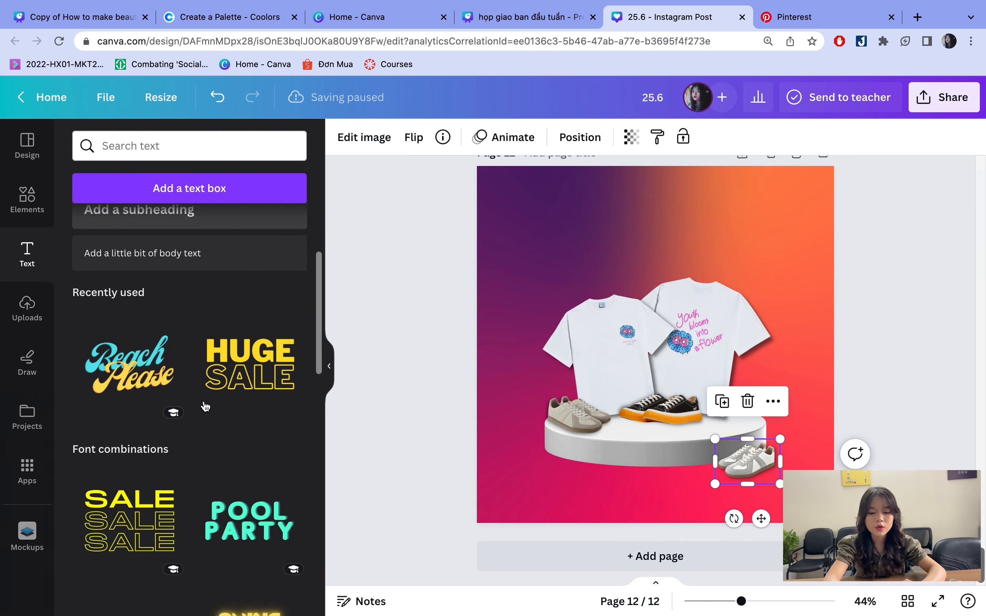
scroll(206, 407, "down", 5)
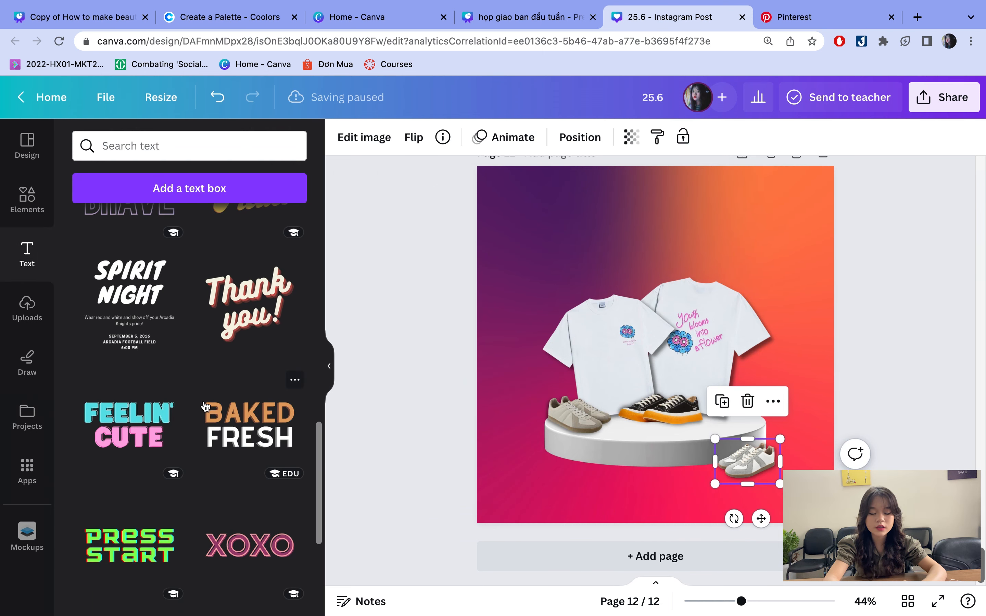
scroll(205, 406, "up", 10)
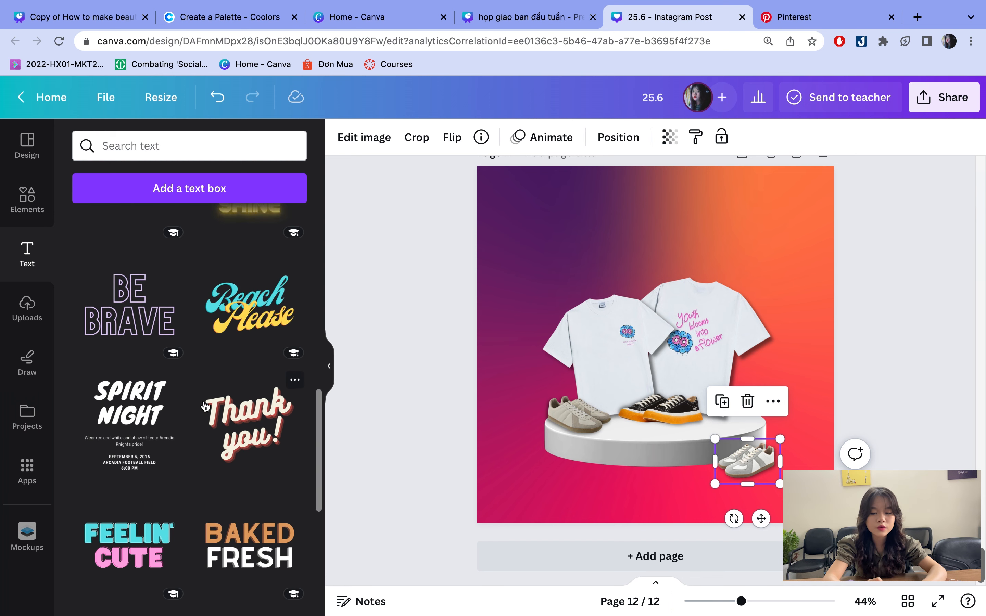
- Add the yellow "HUGE SALE" font combination to page 12 and move it up toward the page's upper edge
scroll(206, 407, "up", 3)
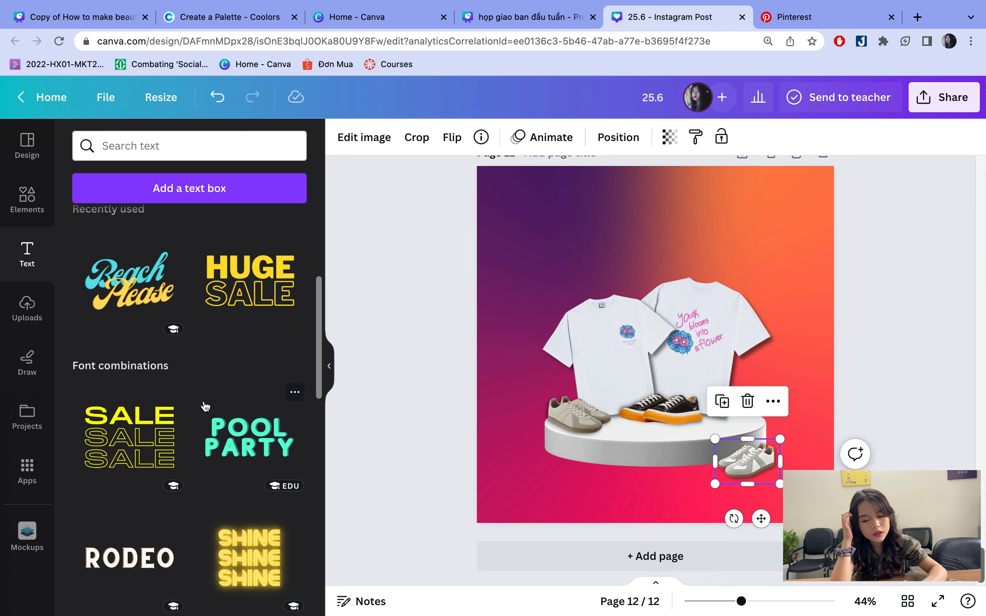
left_click_drag(257, 364, 248, 414)
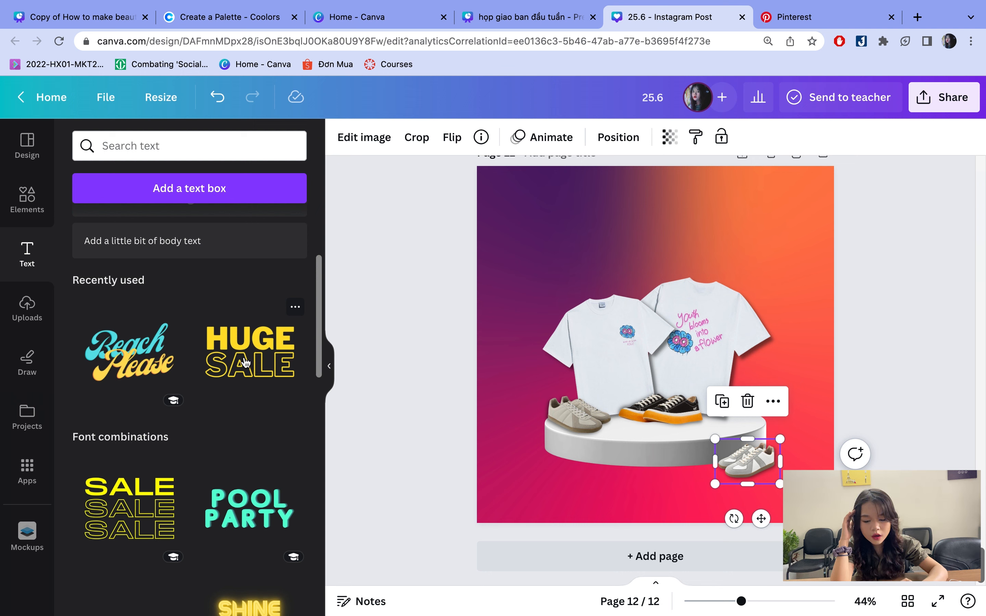
left_click(240, 332)
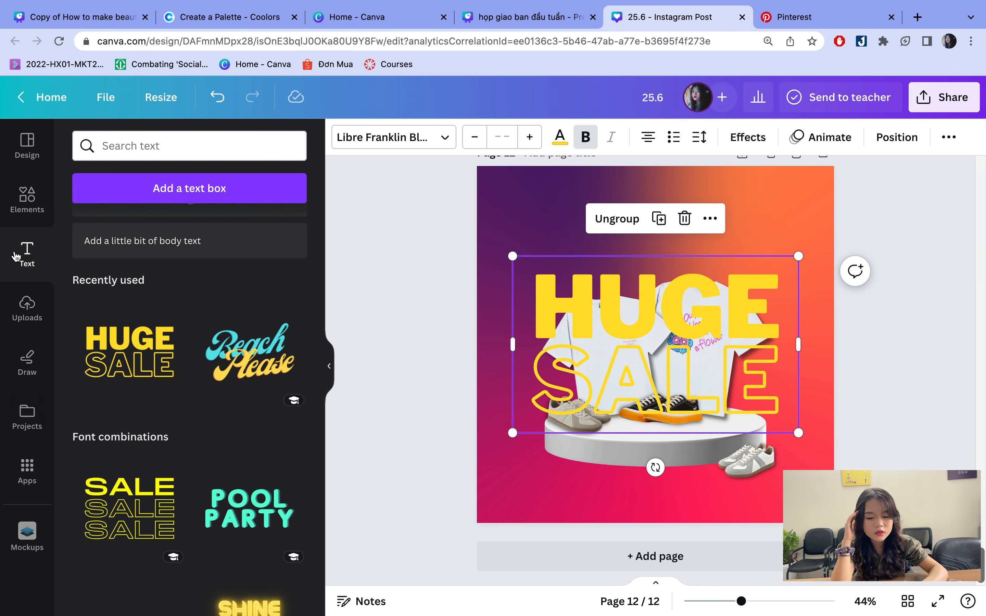
left_click_drag(613, 324, 610, 263)
- Replace the word "HUGE" with "25.06" and clear the outlined word "SALE" below it
left_click(609, 256)
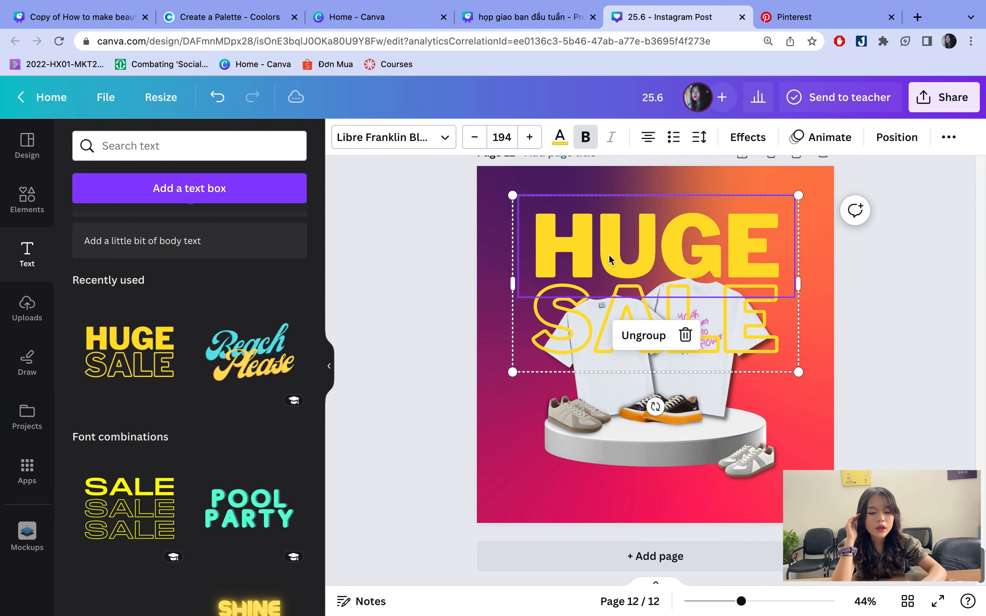
double_click(609, 255)
type("25")
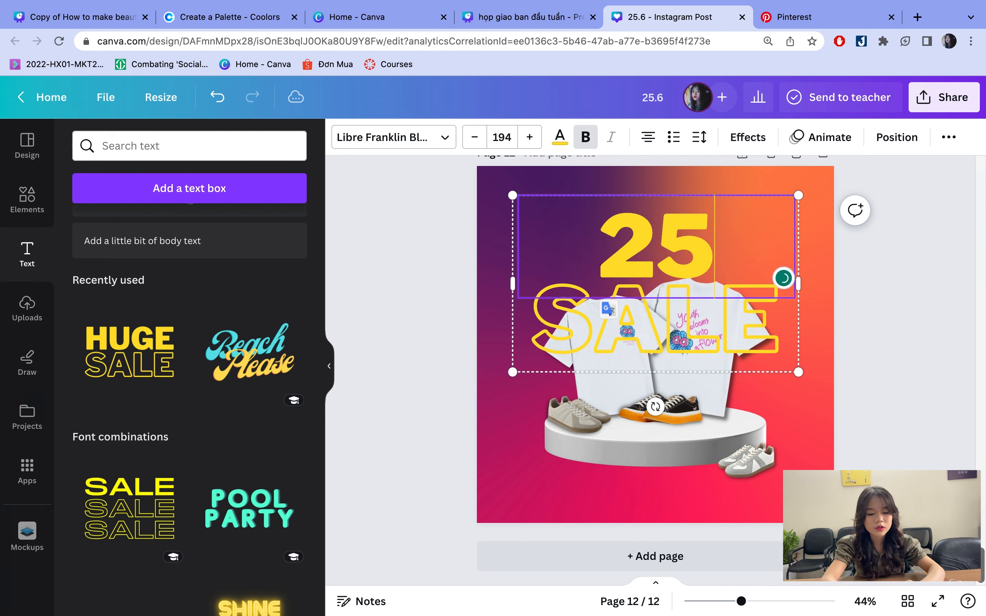
type("/")
key("BackSpace")
type(".06")
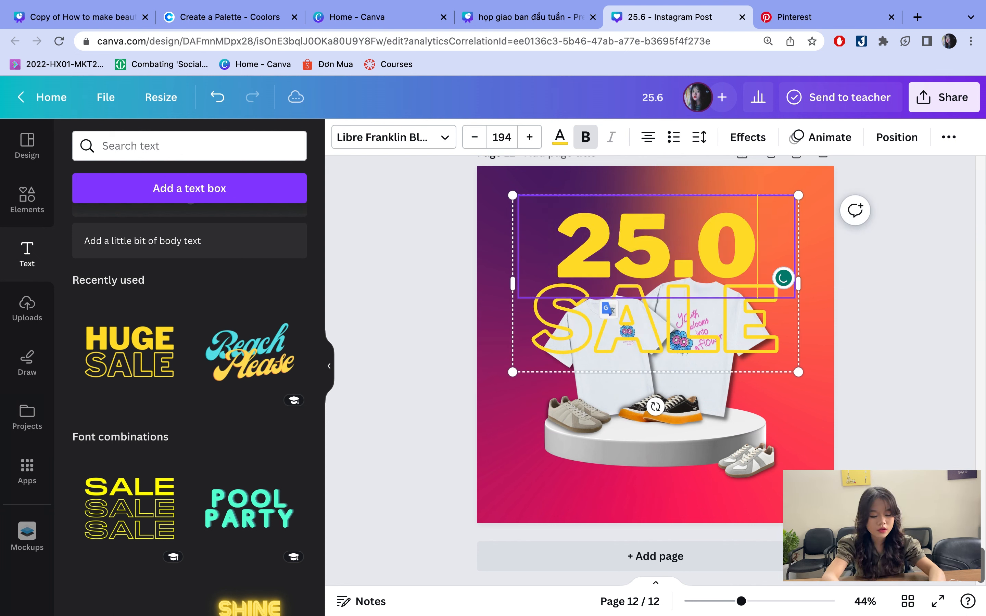
double_click(637, 331)
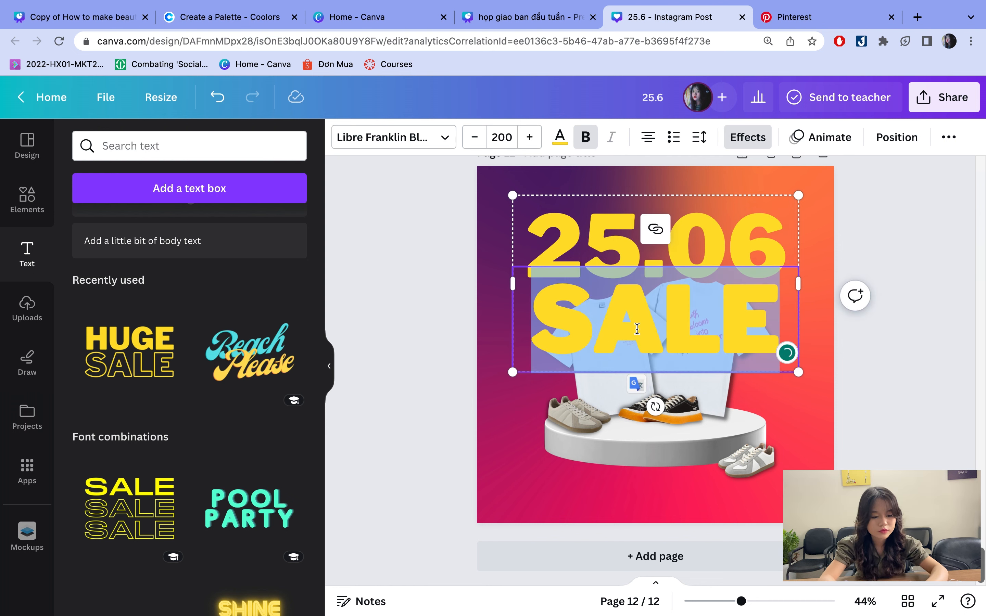
key("BackSpace")
- Shrink the 25.06 text group and place it in the upper-left area of the page, above the T-shirts
left_click(672, 230)
left_click_drag(799, 372, 645, 277)
left_click_drag(581, 211, 563, 232)
left_click_drag(627, 297, 660, 318)
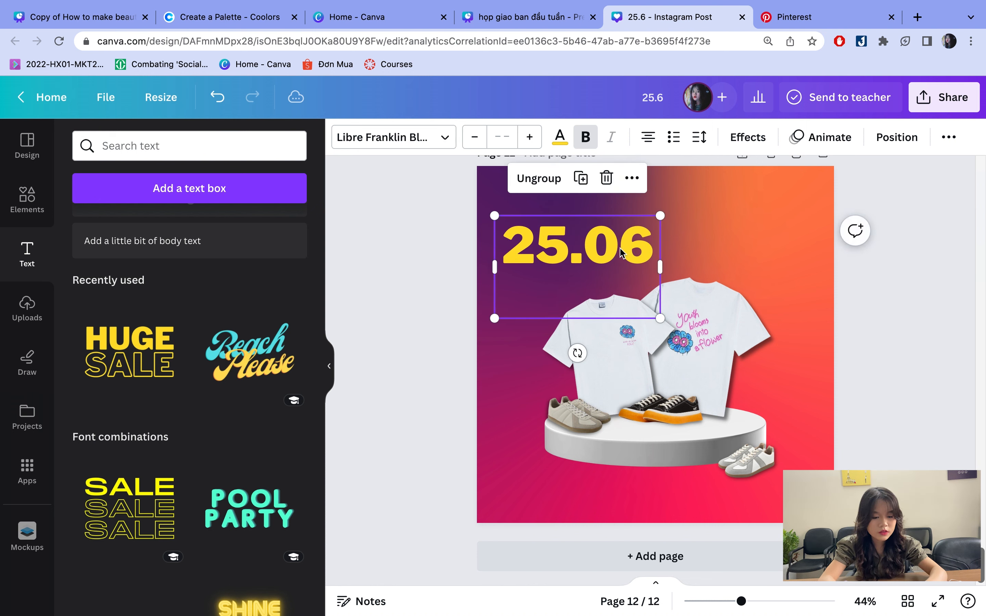
left_click_drag(623, 234, 617, 229)
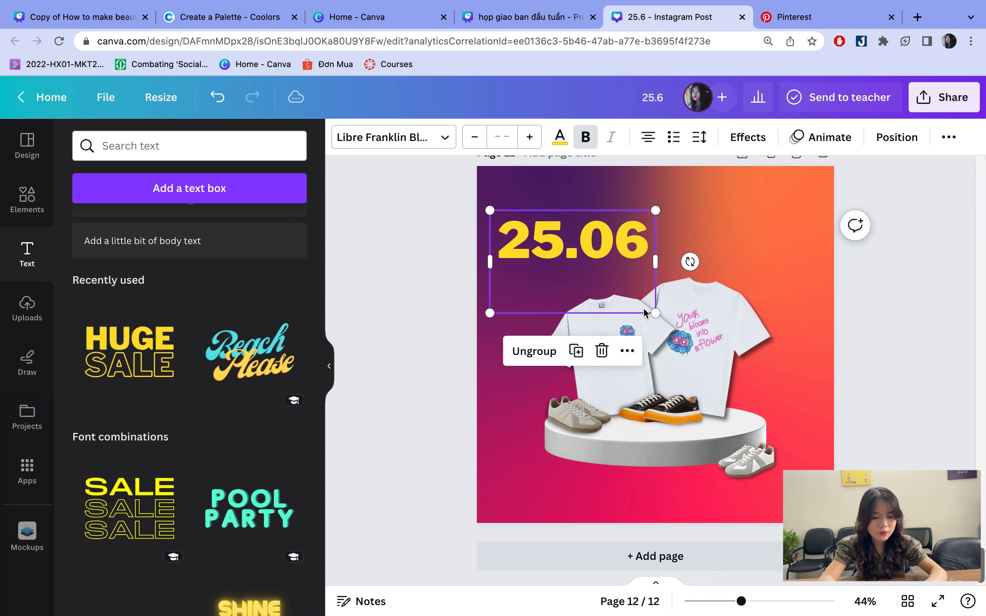
left_click_drag(647, 313, 636, 298)
left_click_drag(604, 248, 595, 235)
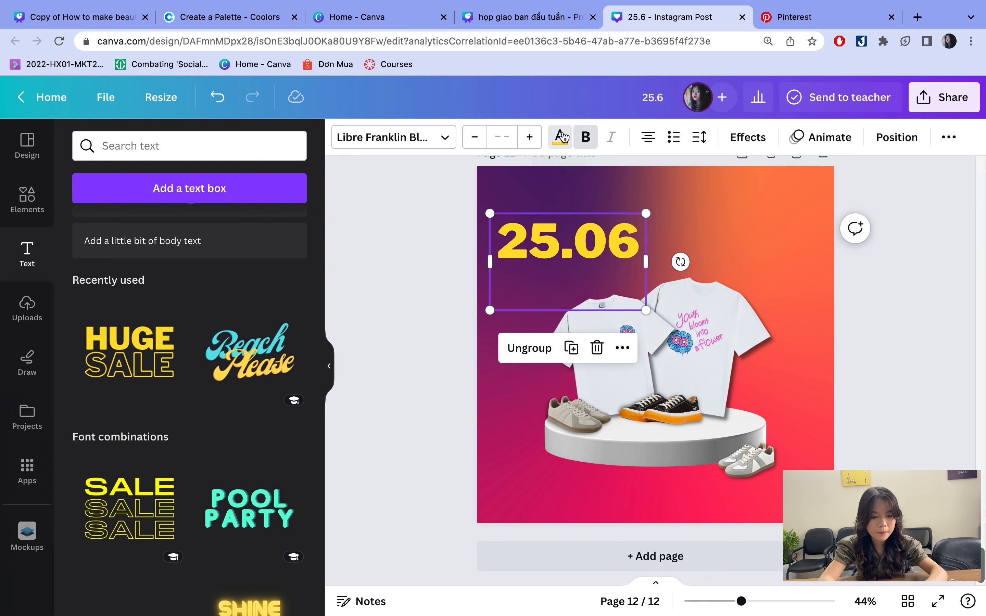
left_click(562, 136)
left_click(399, 244)
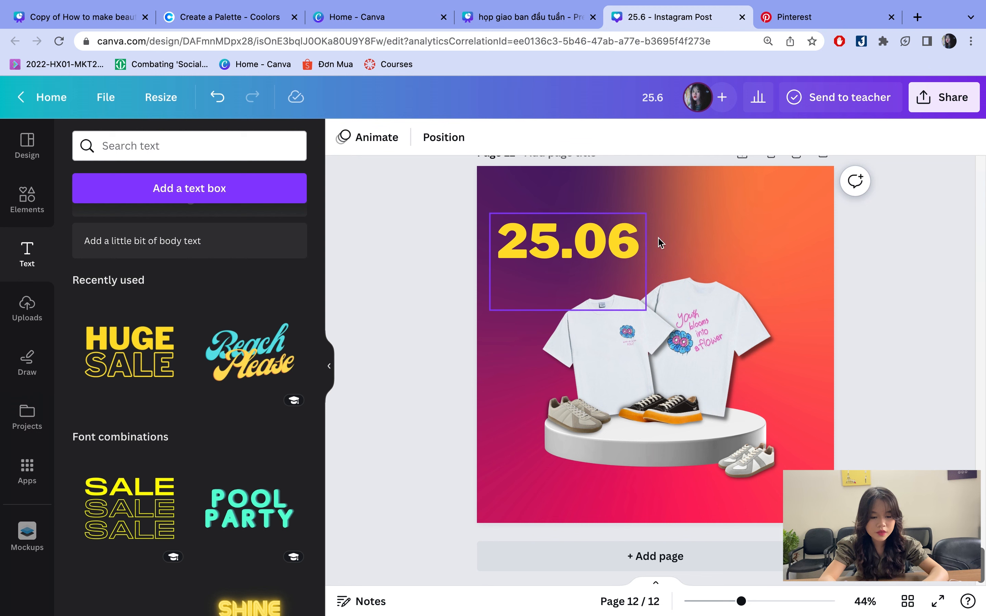
left_click(546, 242)
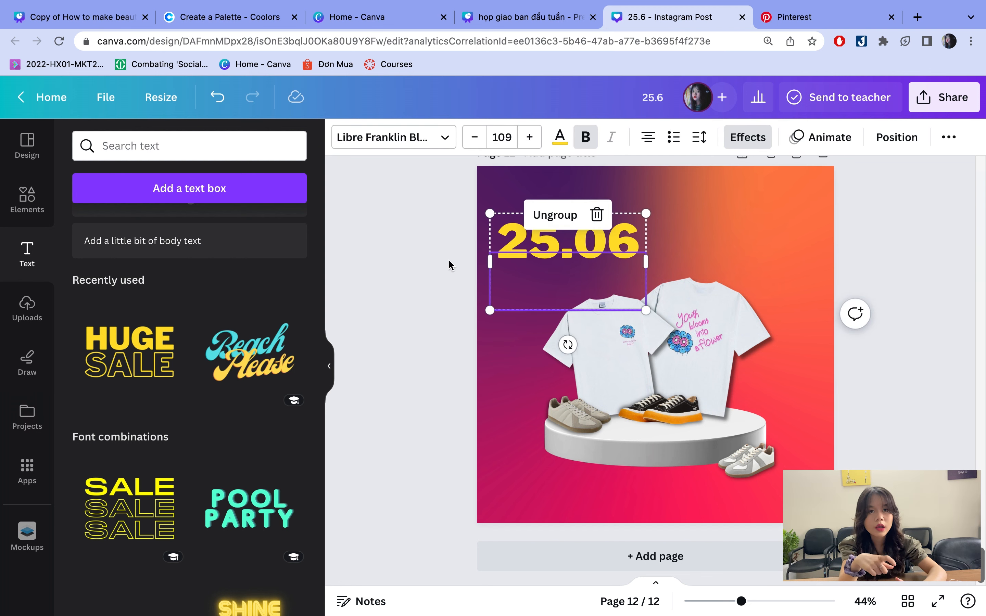
left_click(429, 264)
- Apply the Outline text effect to the 25.06 text
left_click(617, 211)
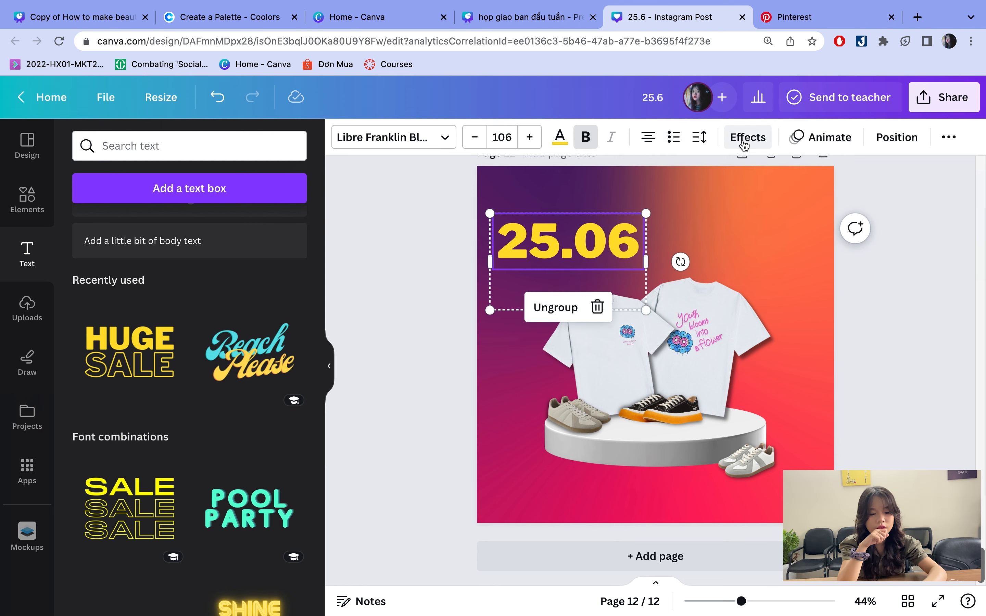
left_click(748, 137)
left_click(267, 339)
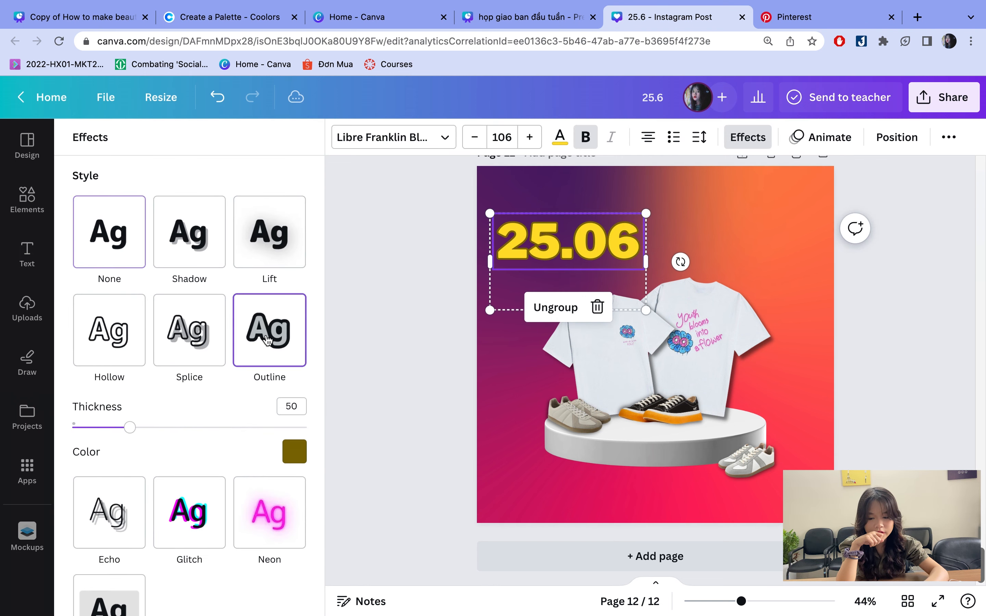
- Try white and black as the outline color of the 25.06 text, and undo both color changes
left_click(290, 456)
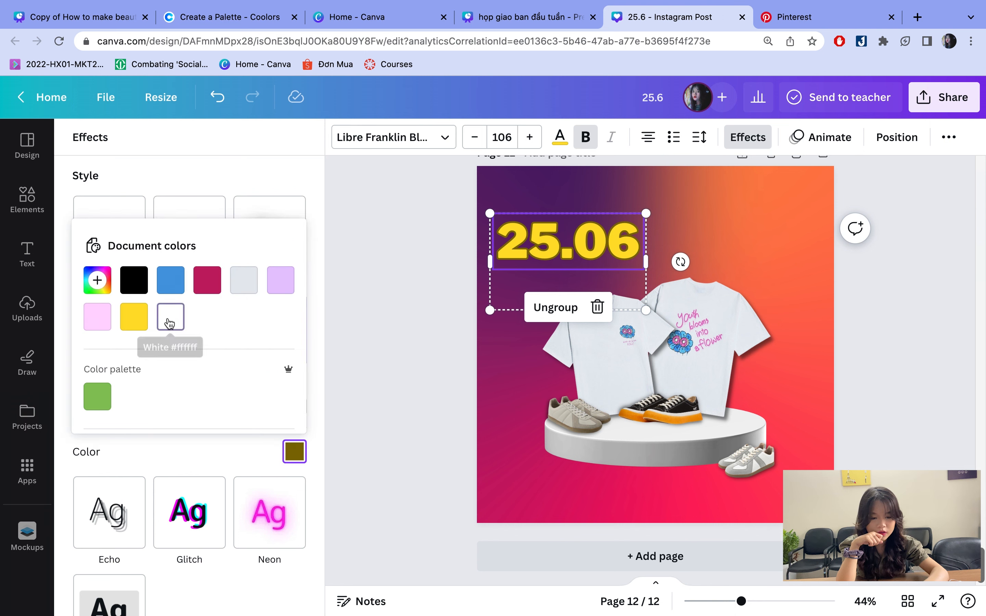
left_click(170, 318)
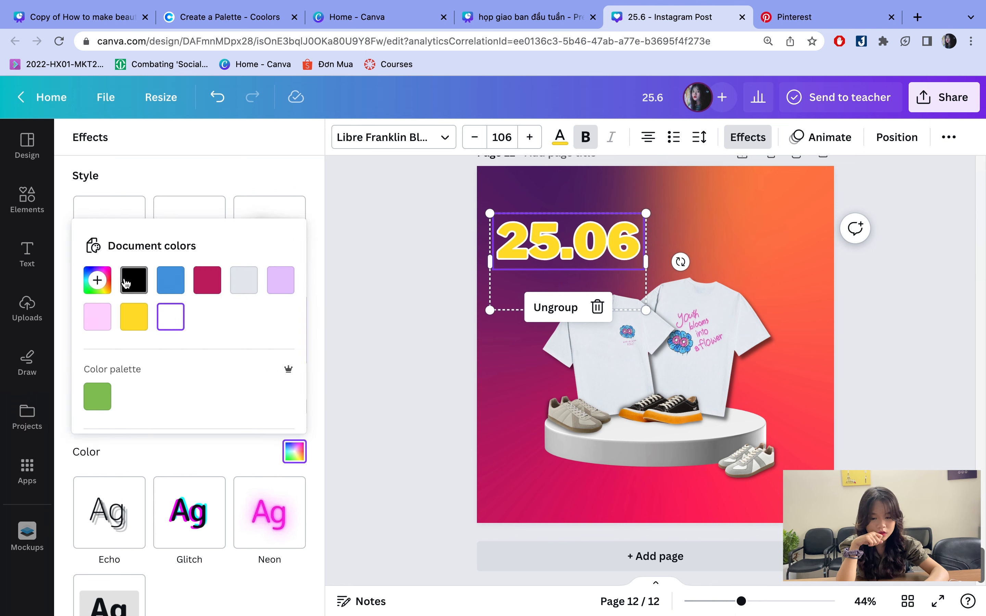
left_click(127, 282)
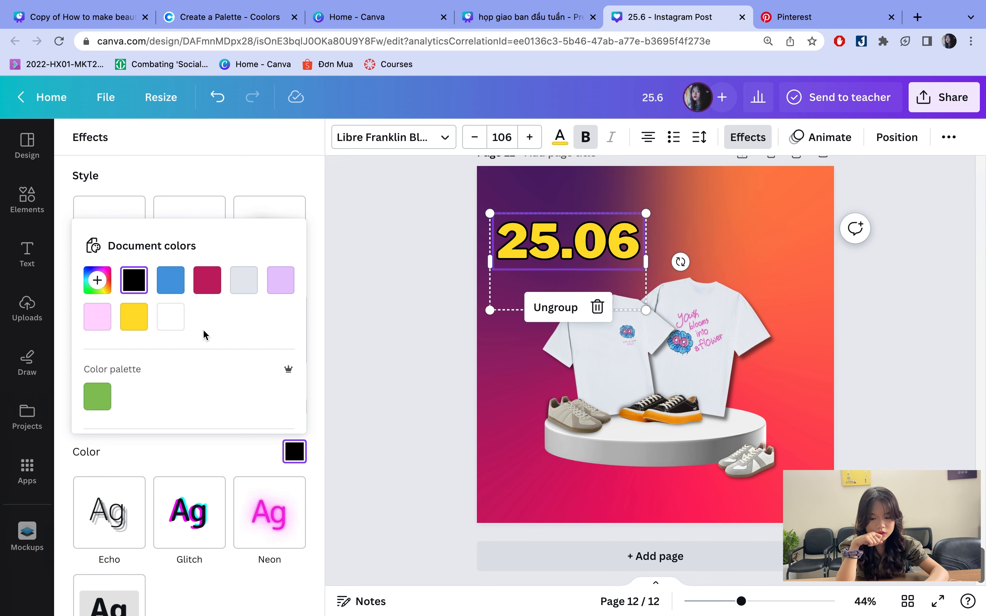
key("super+z")
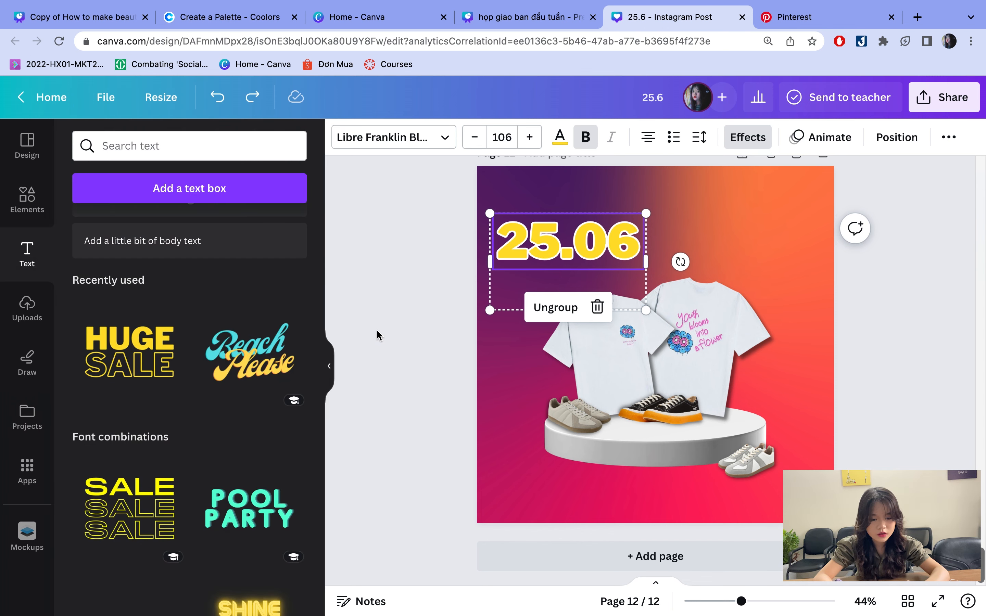
key("super+z")
- Shrink the 25.06 text to font size 91.9 and move it to the upper center of the page
scroll(631, 251, "up", 5)
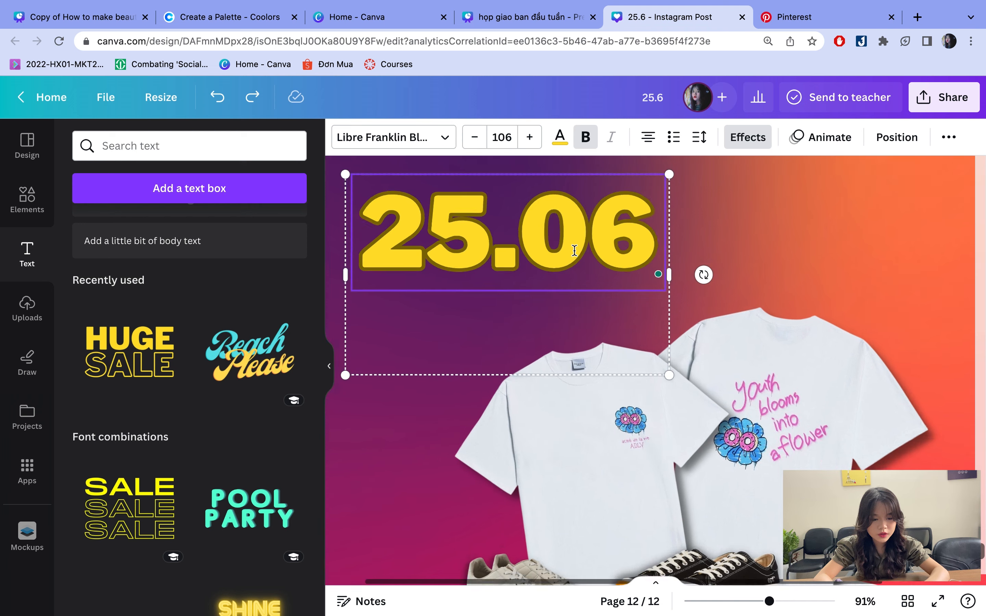
scroll(575, 250, "up", 3)
scroll(577, 248, "down", 6, "ctrl")
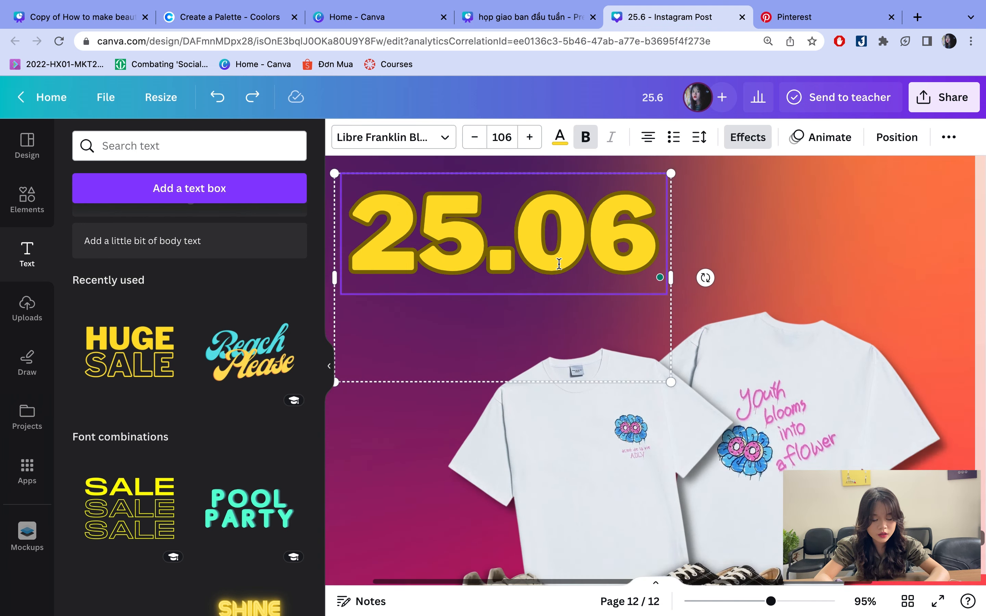
left_click_drag(645, 325, 621, 311)
left_click_drag(569, 243, 680, 229)
scroll(680, 228, "down", 3, "ctrl")
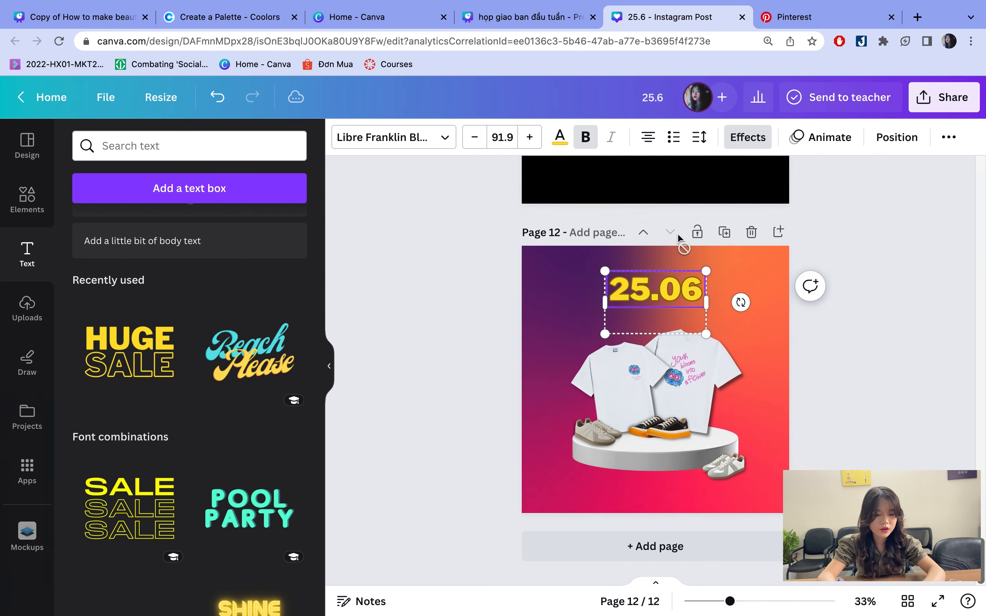
- Try the 25.06 text at the page's left side and again at its upper center
left_click(951, 401)
left_click(631, 279)
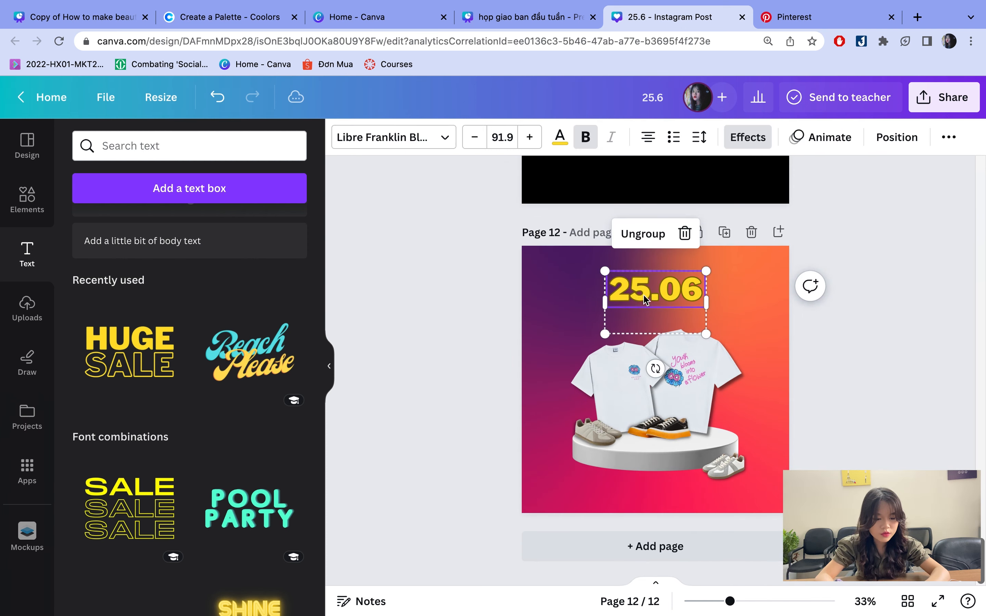
left_click_drag(645, 302, 570, 308)
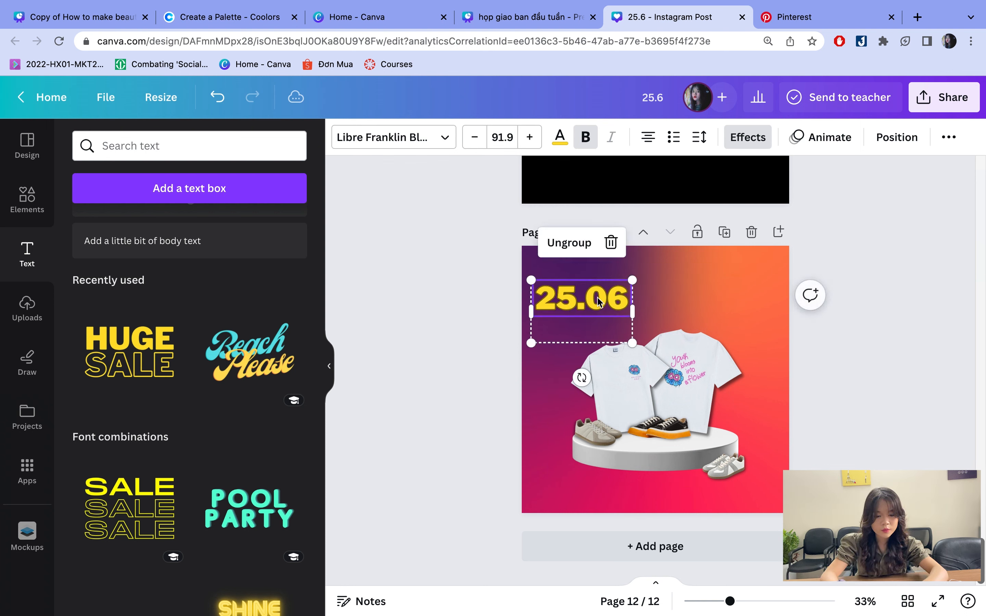
left_click(701, 255)
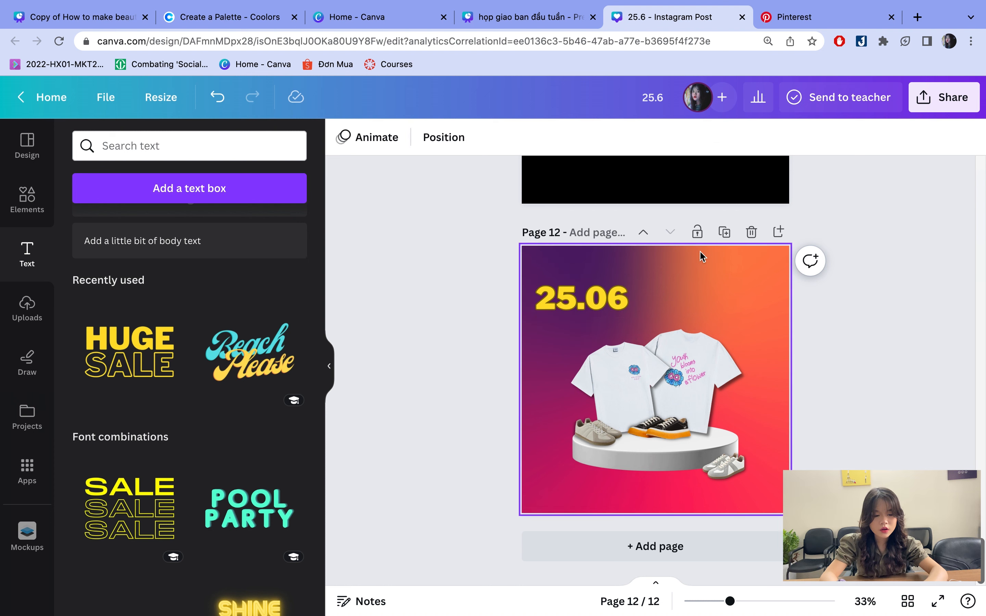
left_click_drag(583, 299, 662, 295)
left_click(718, 255)
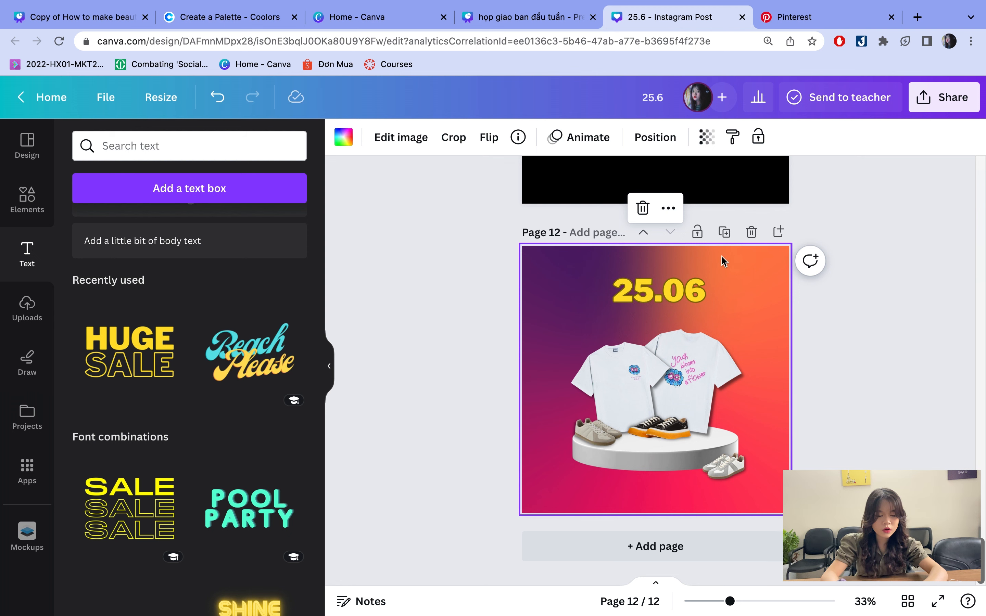
- Move the 25.06 text to the page's upper-left corner and enlarge it to reach just past the page's middle
left_click_drag(687, 290, 611, 292)
left_click_drag(634, 335, 659, 351)
left_click_drag(617, 309, 610, 301)
- Review the brand logos on page 10 and the product cutouts on page 11
scroll(401, 352, "up", 5)
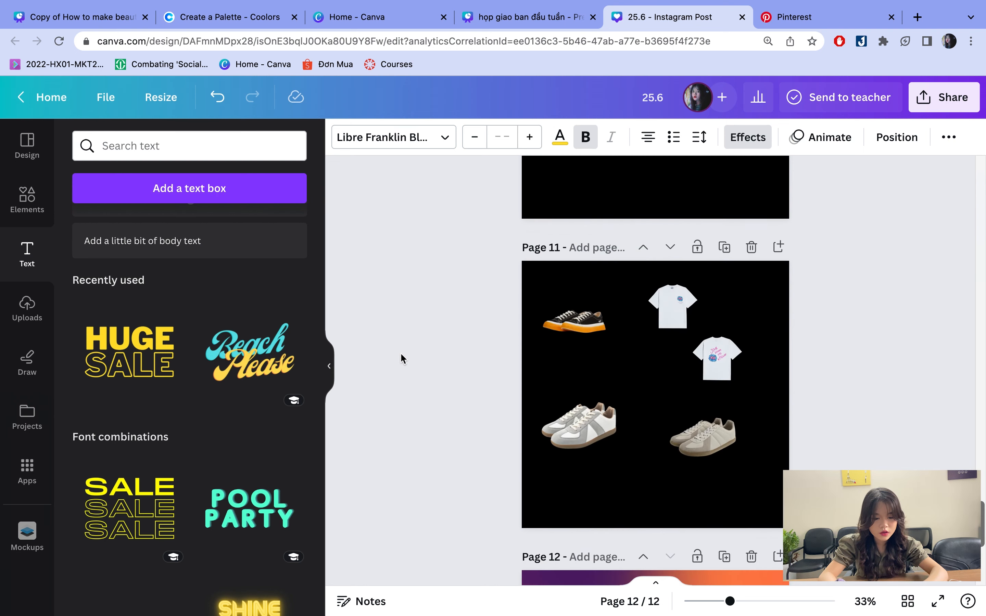
scroll(400, 352, "down", 5)
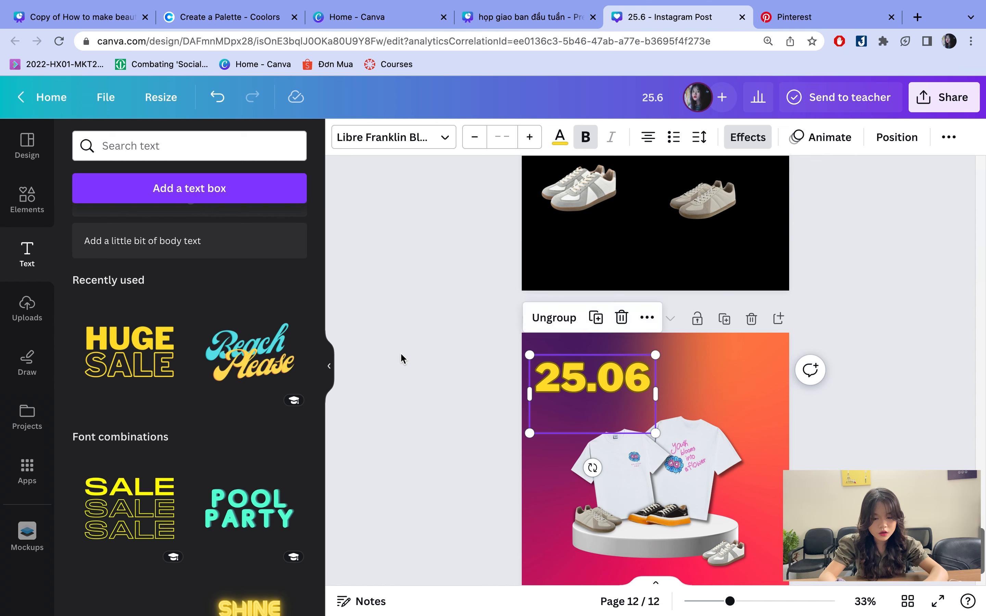
left_click(40, 203)
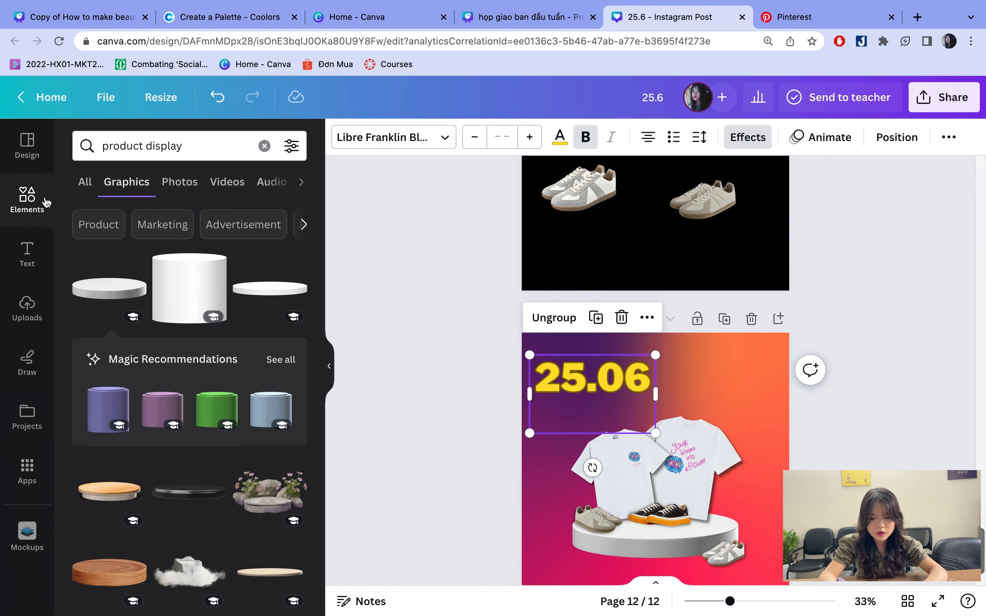
scroll(472, 422, "up", 8)
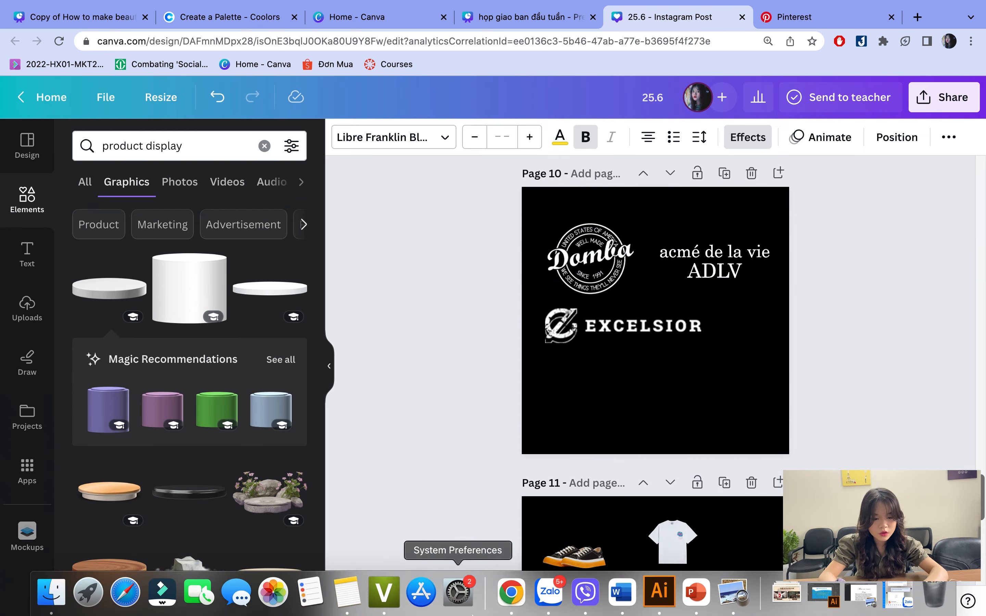
scroll(514, 326, "up", 8)
scroll(514, 326, "down", 15)
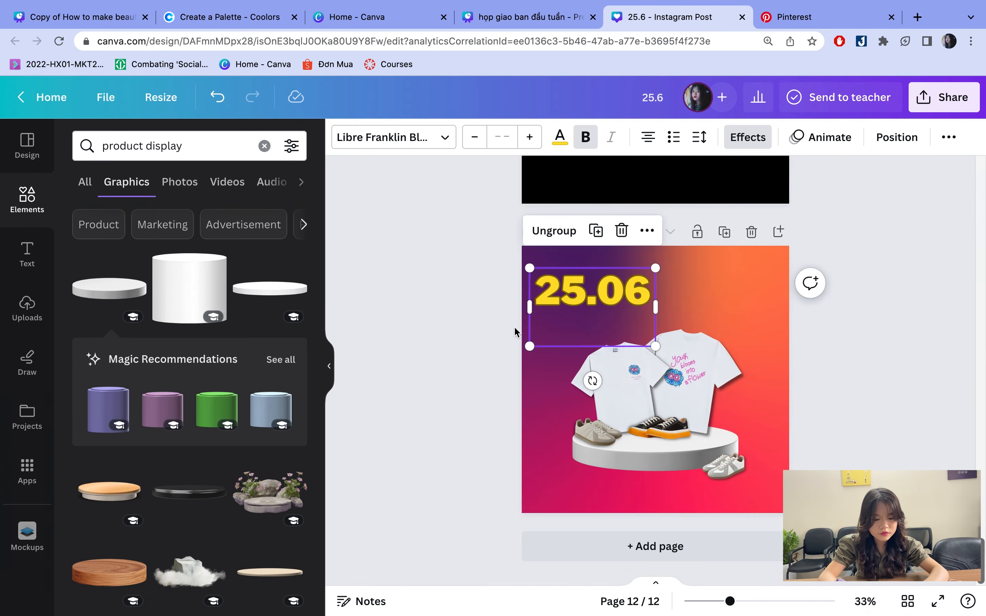
- Add a new text box reading "HOT SALE" to page 12
left_click(455, 342)
left_click(28, 253)
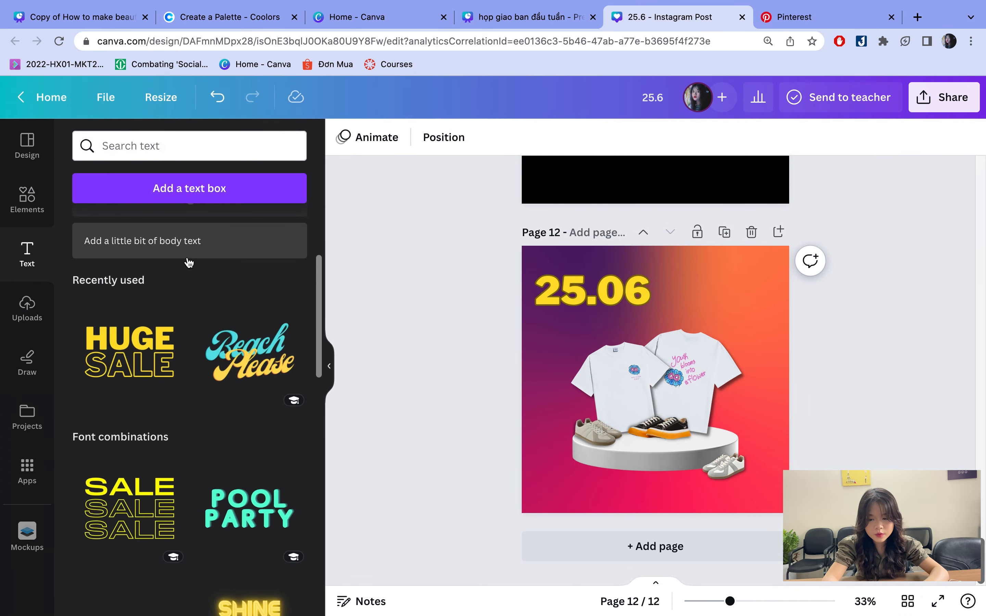
left_click(181, 195)
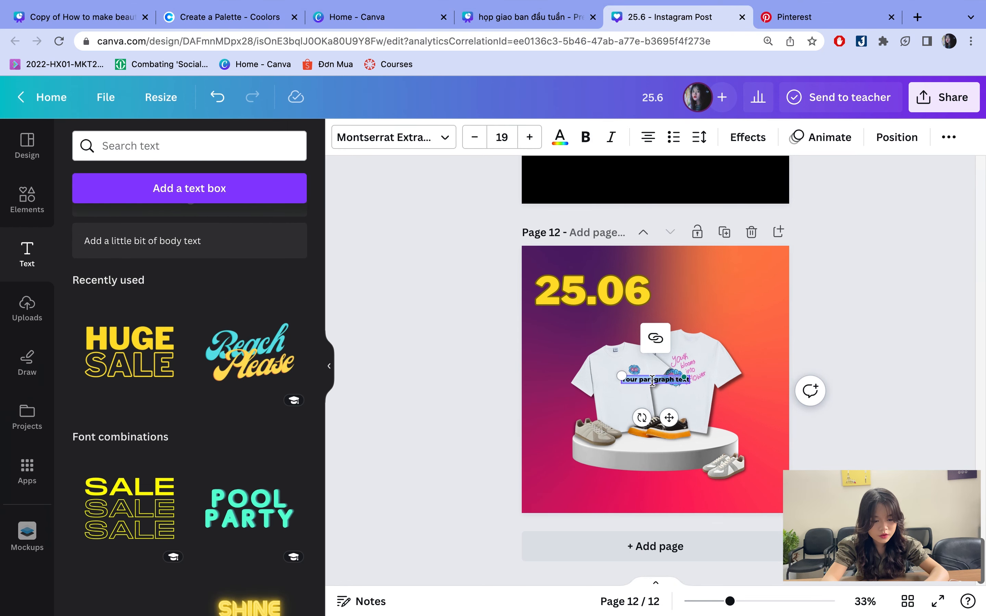
type("HOT SALE")
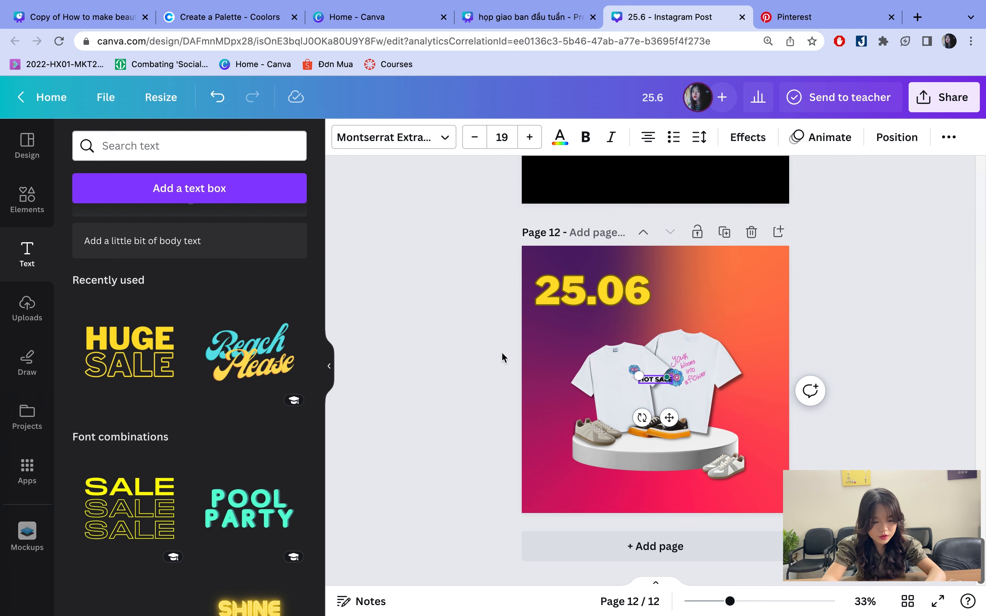
left_click(503, 358)
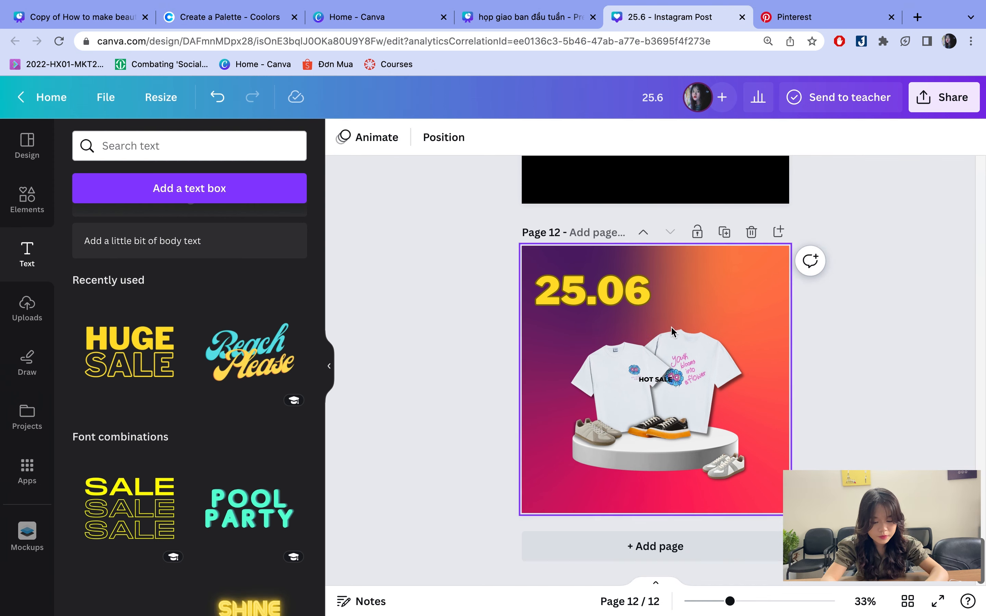
left_click(526, 17)
left_click(379, 17)
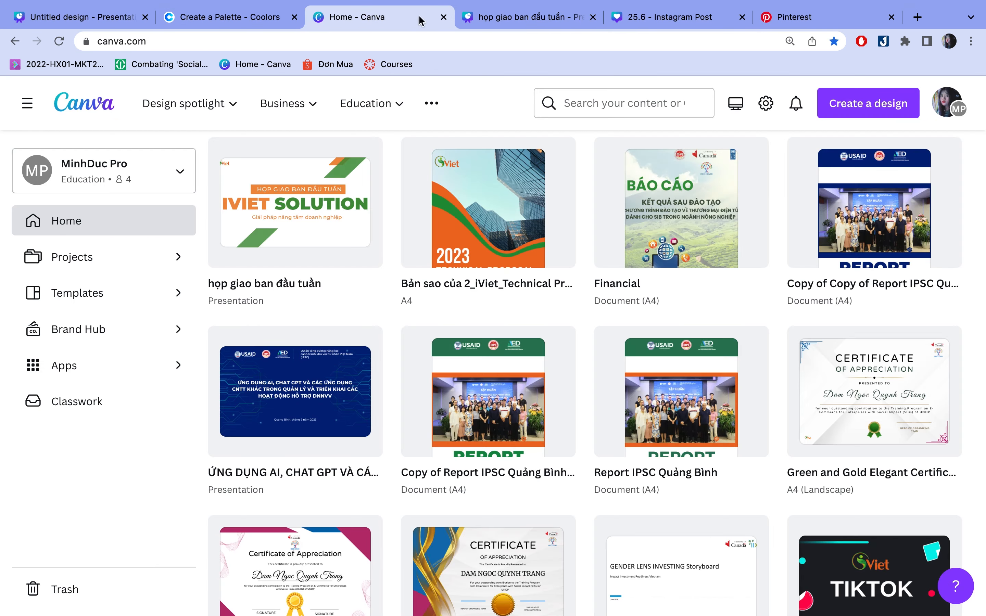
left_click(649, 18)
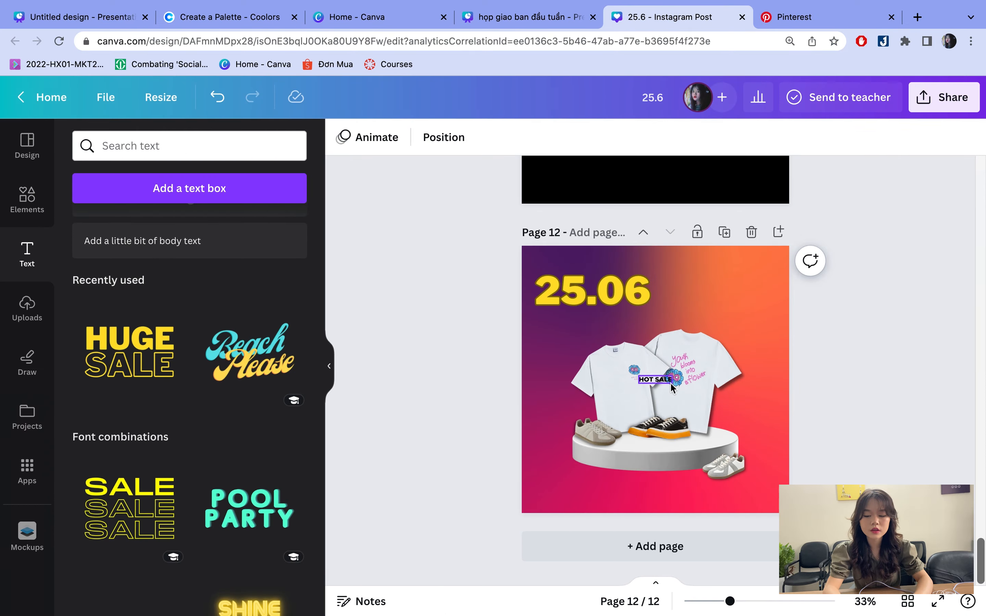
- Try a copy of the 25.06 text reading "HOT SALE" beneath the date, resizing its box and clearing the text
left_click(585, 304)
key("super+v")
left_click_drag(585, 304, 580, 335)
double_click(580, 334)
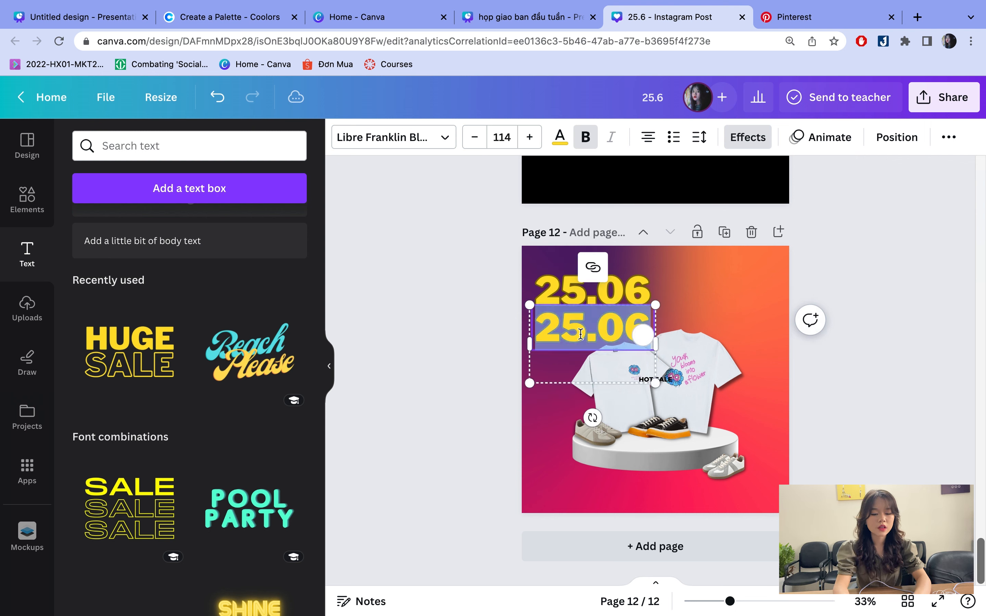
type("HOT SALE")
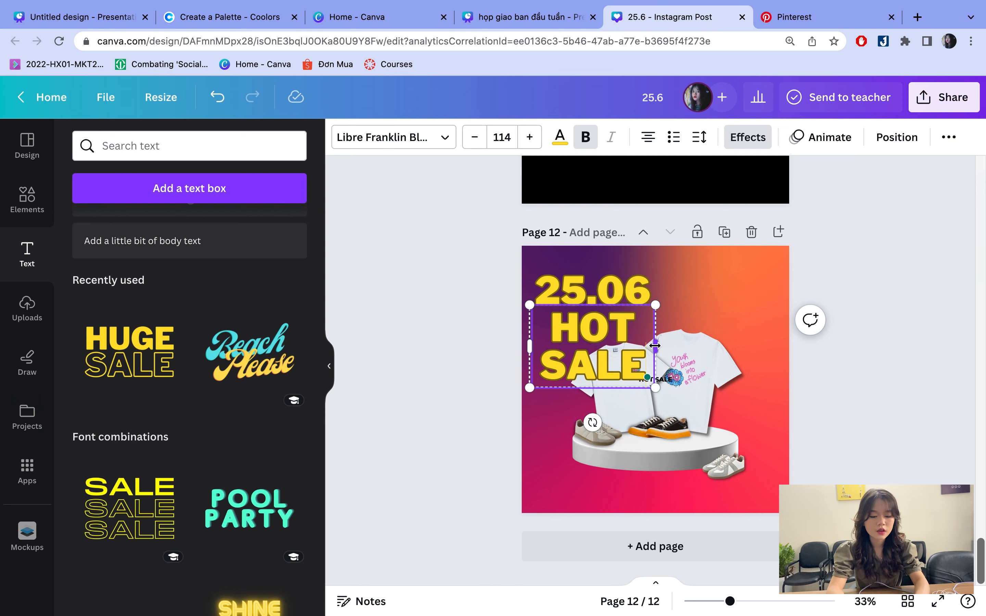
left_click_drag(655, 346, 768, 351)
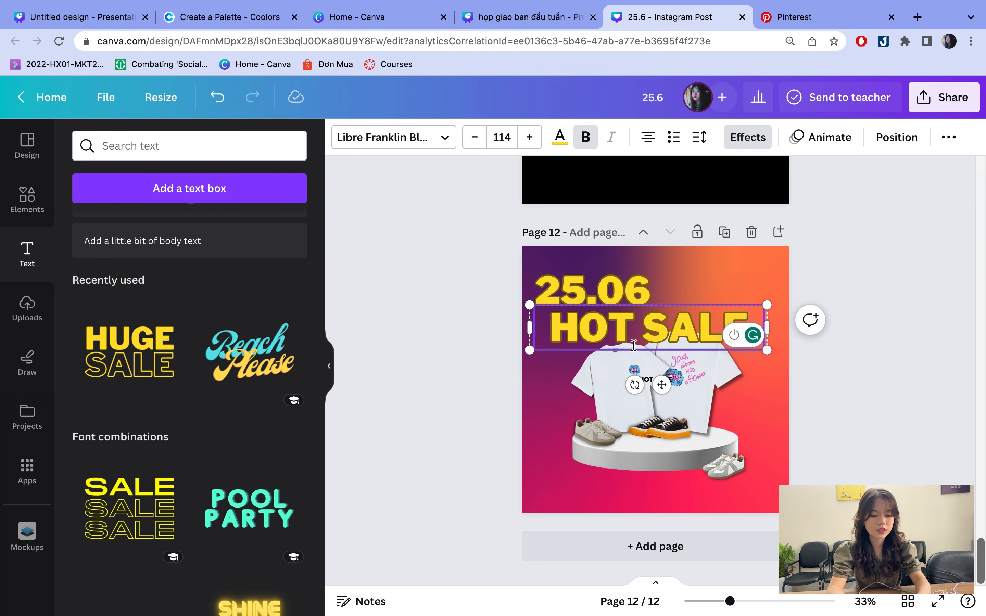
left_click(761, 351)
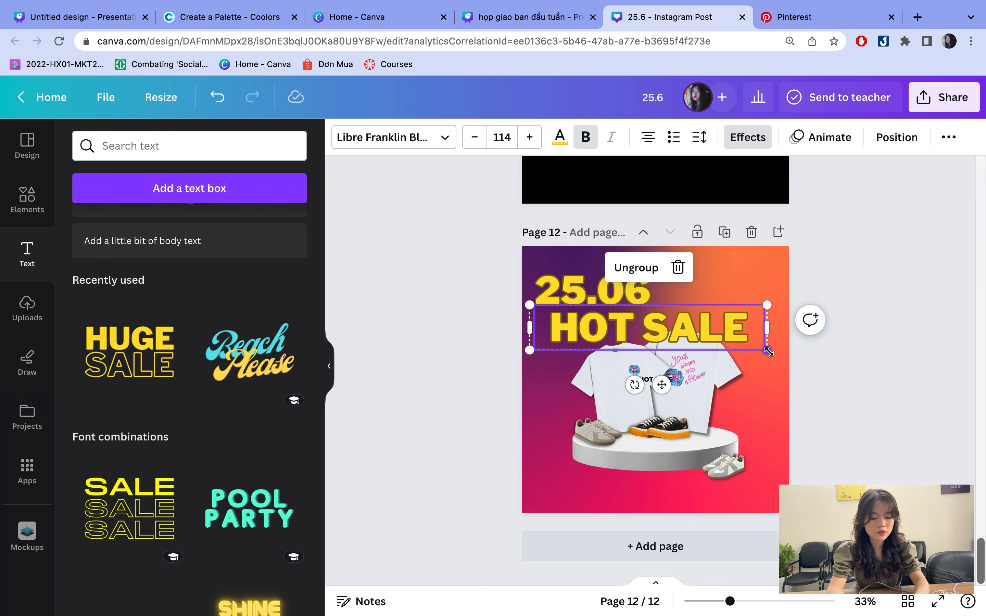
left_click_drag(769, 351, 624, 317)
key("BackSpace")
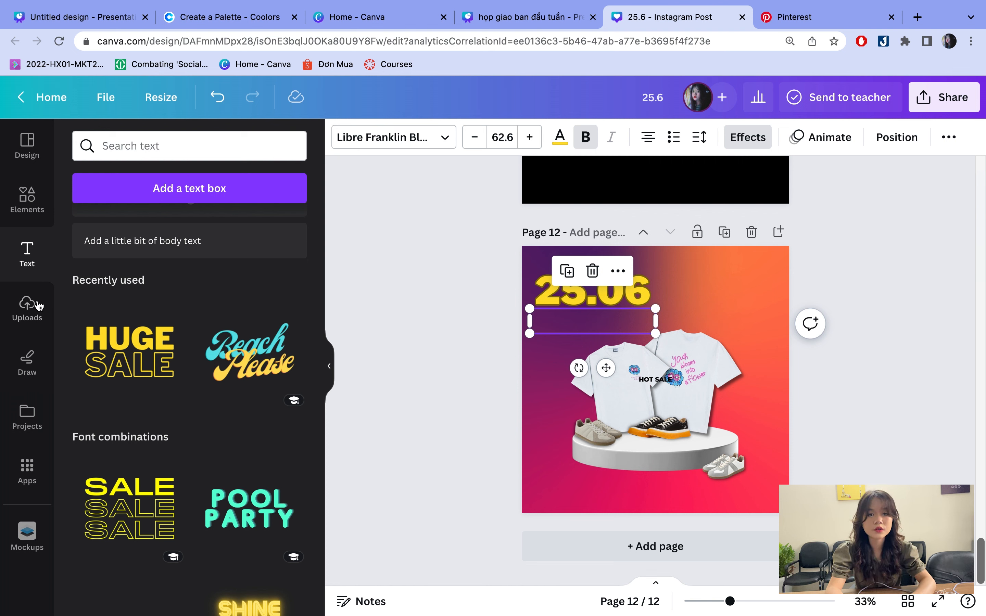
- Add a new text box reading "HOT SALE" below the 25.06 date
left_click(163, 193)
double_click(571, 337)
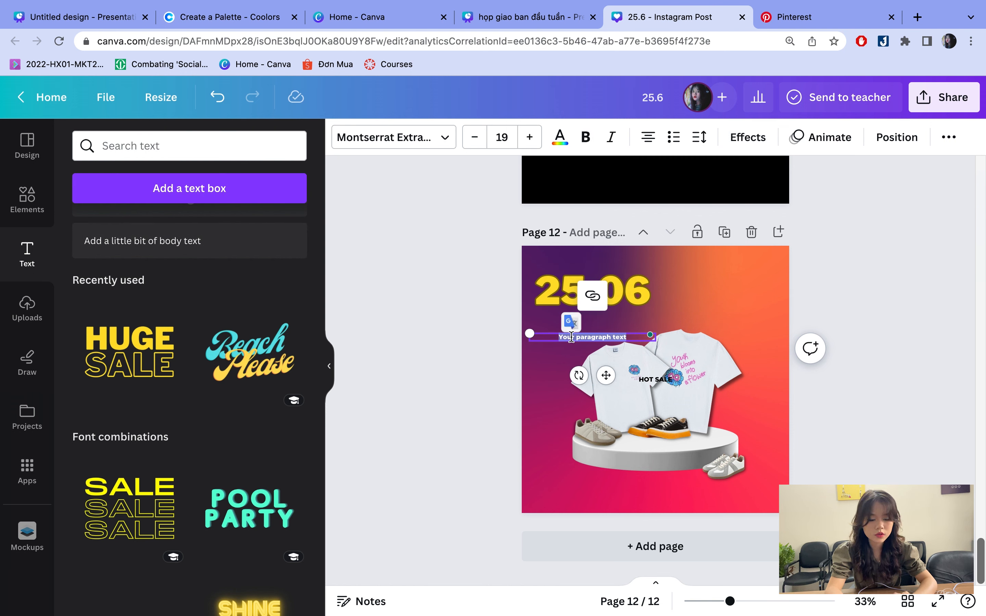
type("HOT SALE")
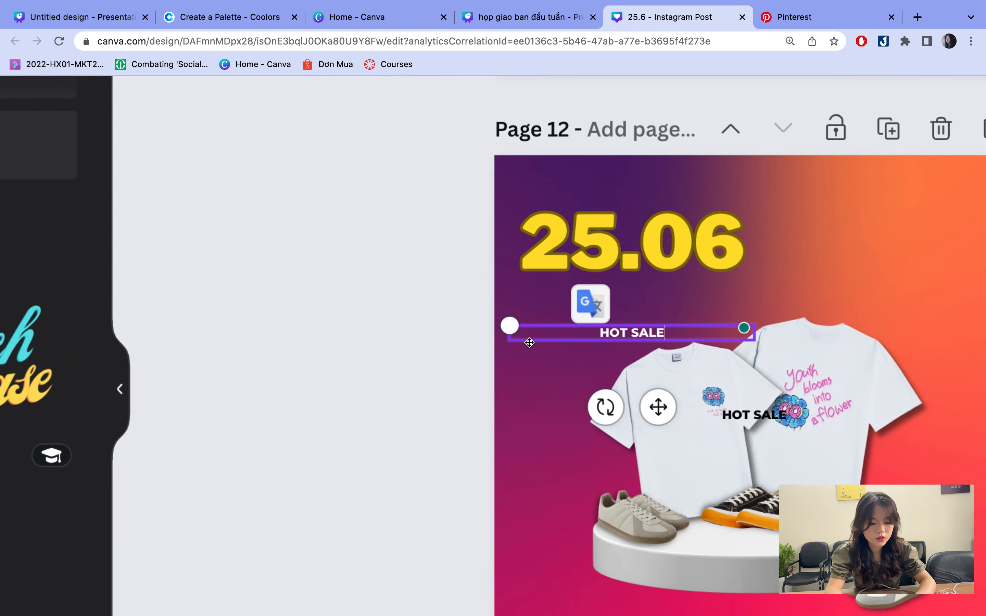
left_click(492, 351)
left_click(530, 339)
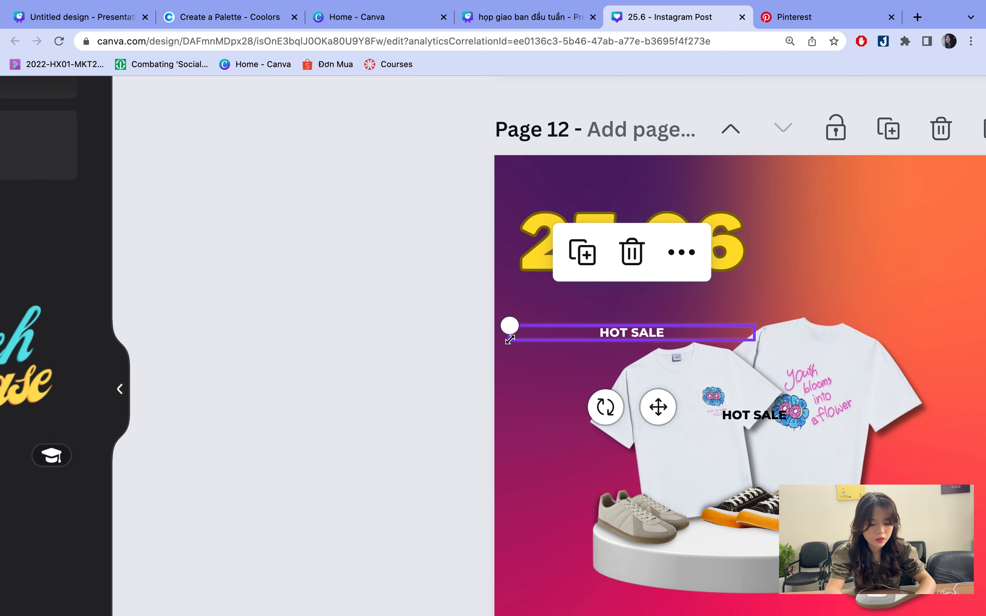
- Narrow the white HOT SALE text box and place it directly under 25.06, near the date's left edge
scroll(510, 340, "up", 5)
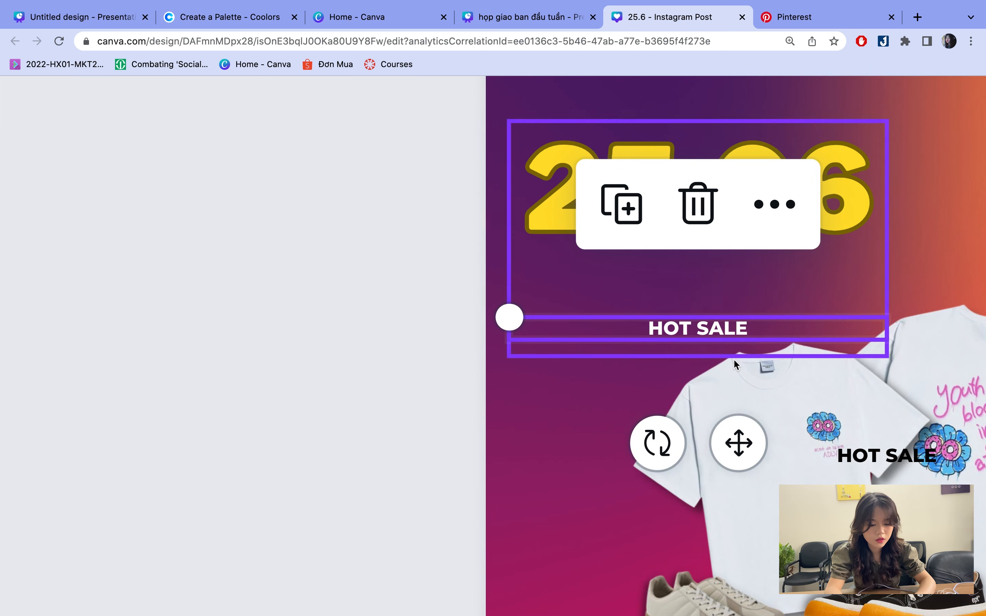
left_click_drag(770, 328, 673, 329)
scroll(673, 328, "down", 5)
left_click(536, 320)
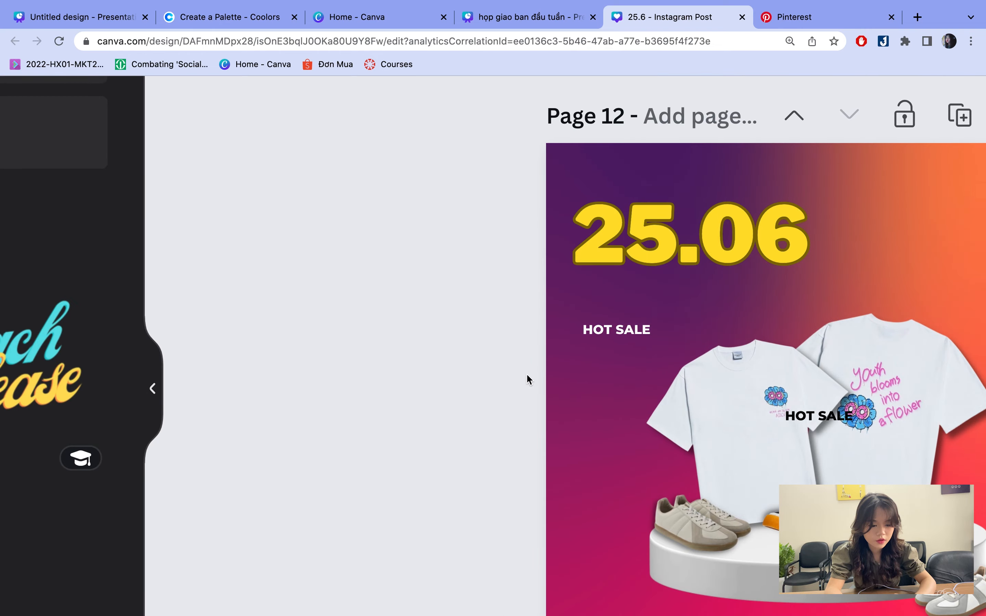
scroll(526, 373, "down", 3)
scroll(526, 373, "down", 4)
left_click_drag(575, 353, 579, 329)
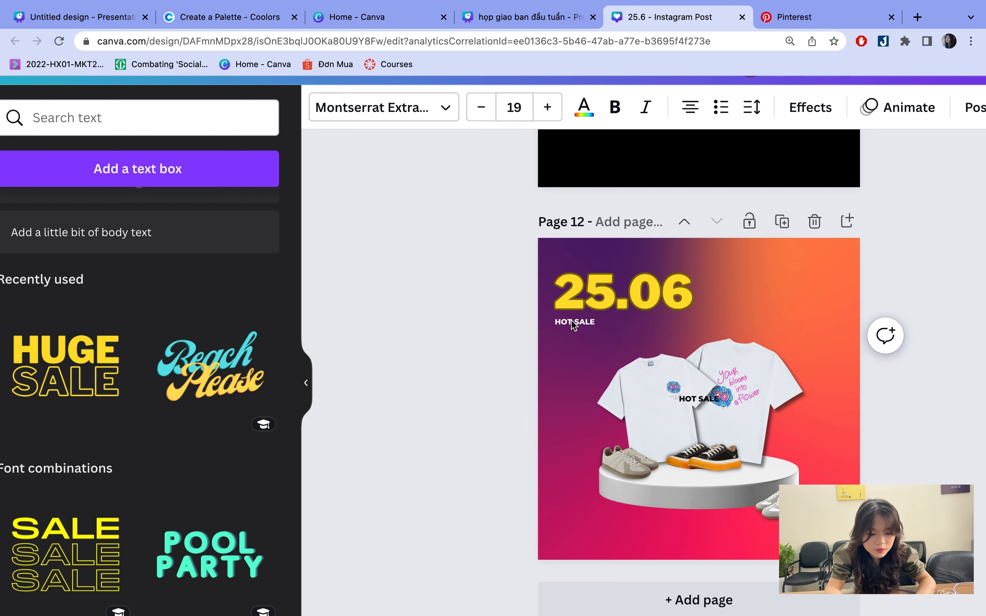
left_click_drag(571, 324, 571, 323)
left_click(504, 290)
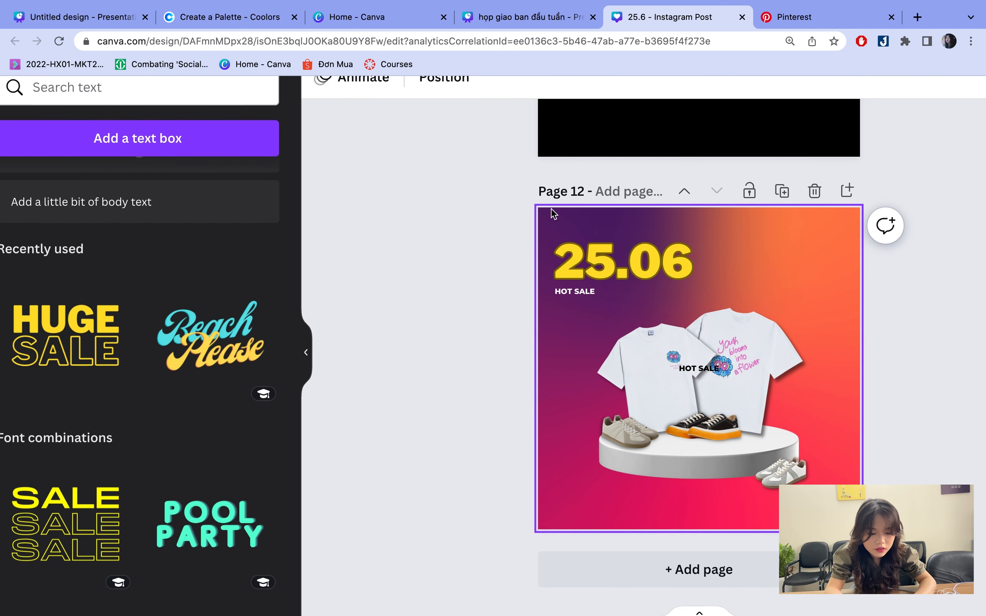
- Set the white HOT SALE text's font size to 55 and widen its box to about 525 so it fits one line
left_click(558, 295)
left_click(546, 90)
left_click(546, 90)
left_click(547, 91)
left_click(548, 92)
left_click(548, 92)
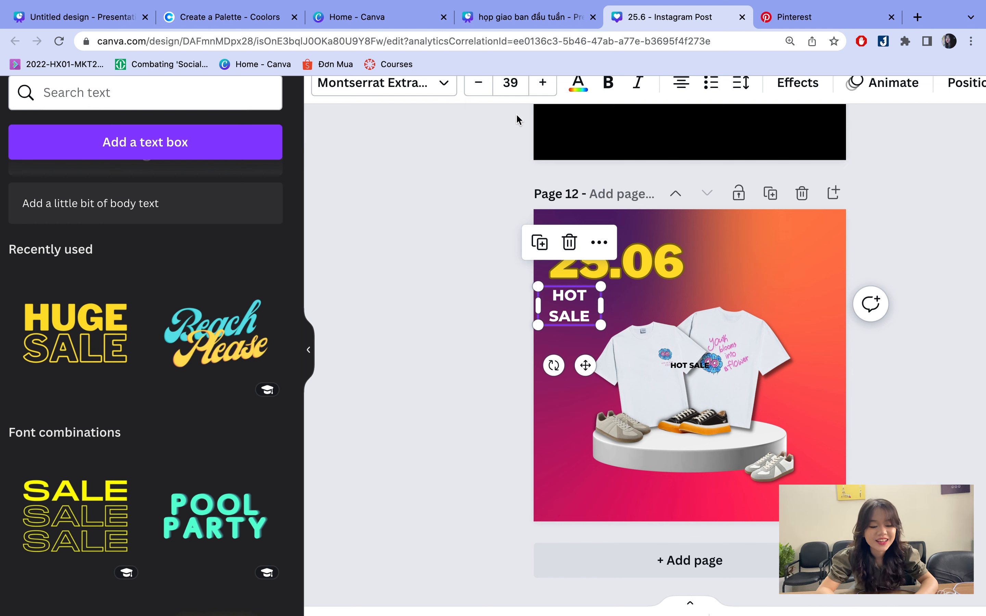
left_click(546, 96)
left_click(547, 97)
left_click(547, 96)
left_click(547, 97)
left_click(610, 310)
left_click(593, 316)
left_click_drag(602, 313, 688, 312)
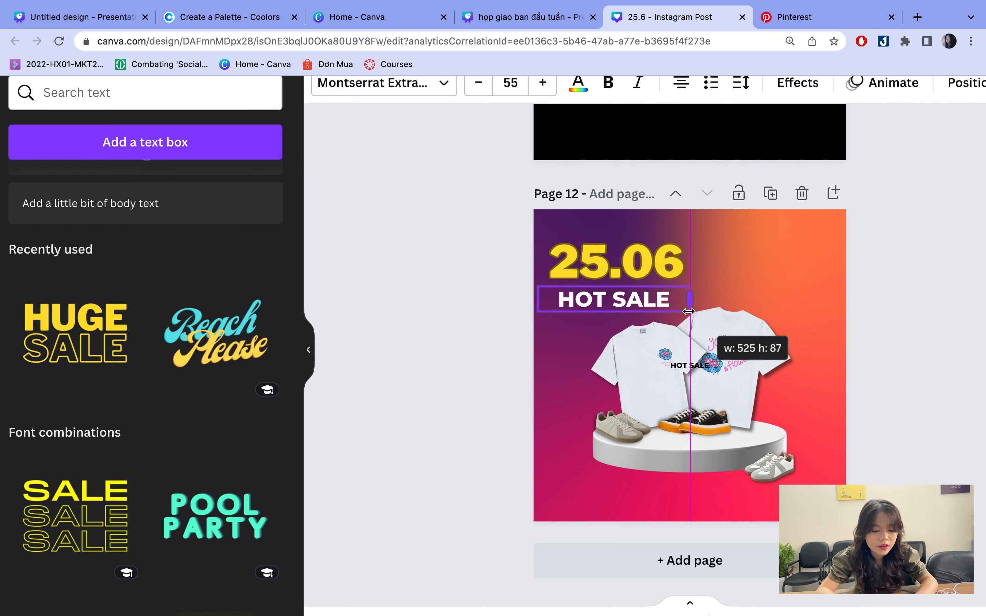
- Shift the white HOT SALE text slightly down and left so it lines up with the left edge of 25.06
left_click(486, 335)
left_click(633, 305)
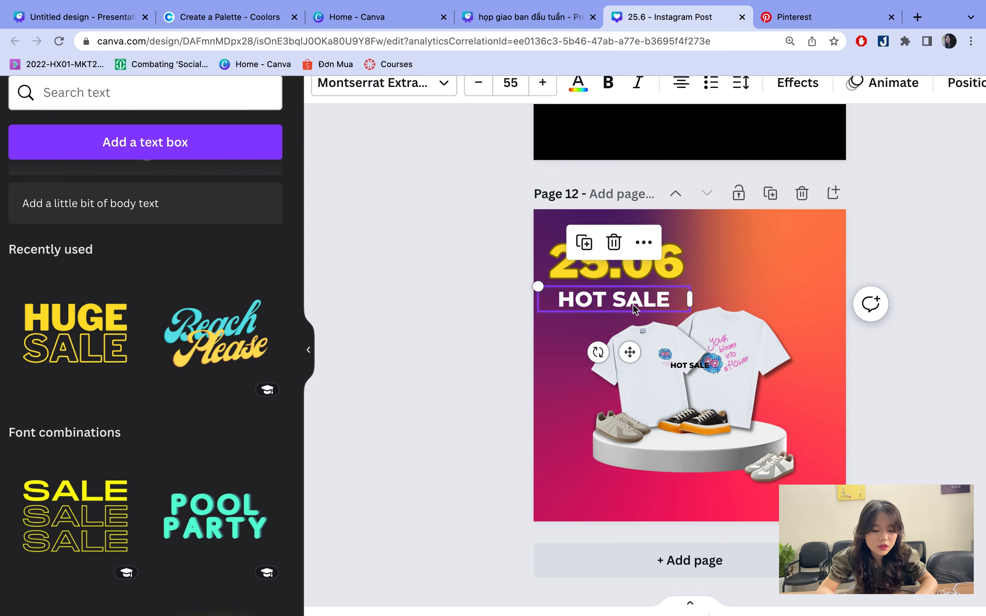
mouse_move(633, 305)
left_mouse_down()
mouse_move(633, 321)
mouse_move(632, 308)
left_mouse_up()
left_click(632, 311)
left_click(493, 347)
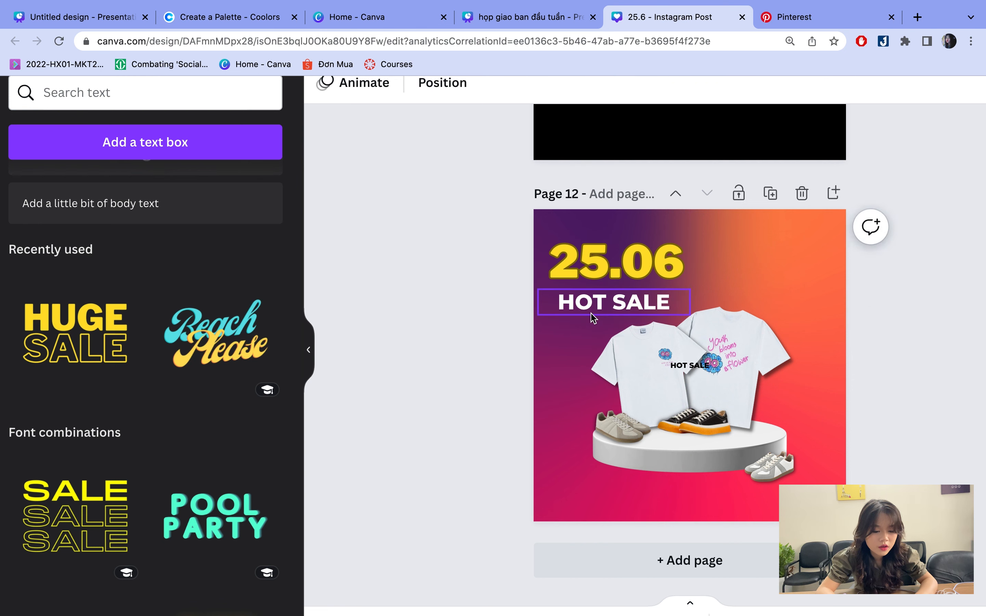
left_click(594, 309)
key("Left")
key("Left")
key("Left")
key("Left")
key("Left")
key("Left")
key("Left")
key("Left")
key("Left")
key("Left")
key("Left")
key("Left")
key("Left")
key("Left")
key("Left")
key("Left")
key("Left")
key("Left")
key("Left")
- Nudge the white HOT SALE text up slightly, closer to the 25.06 date
left_click(600, 295)
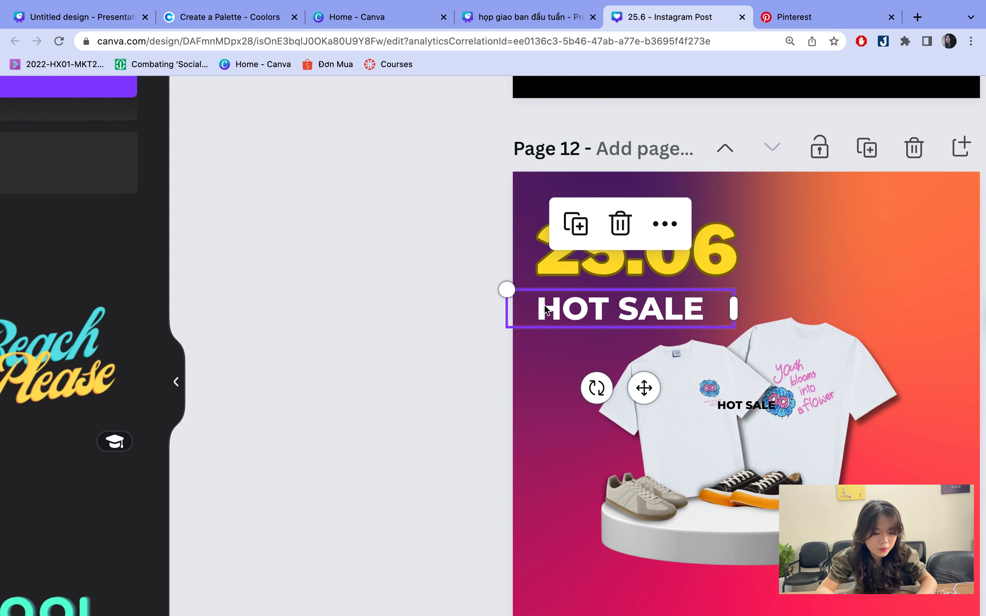
key("Up")
key("Up")
key("Up")
key("Up")
key("Up")
key("Up")
key("Up")
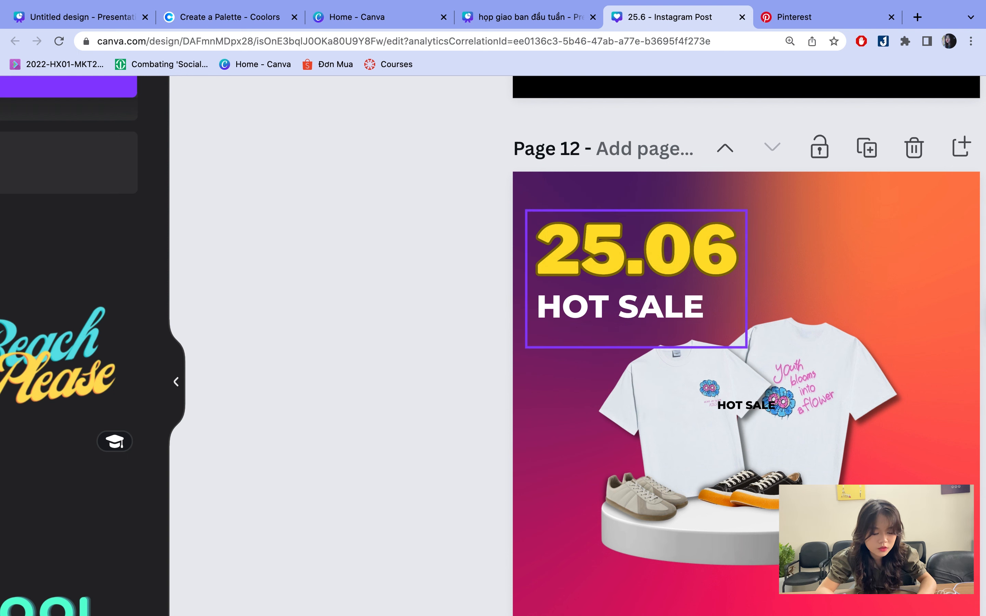
left_click(468, 318)
left_click(627, 307)
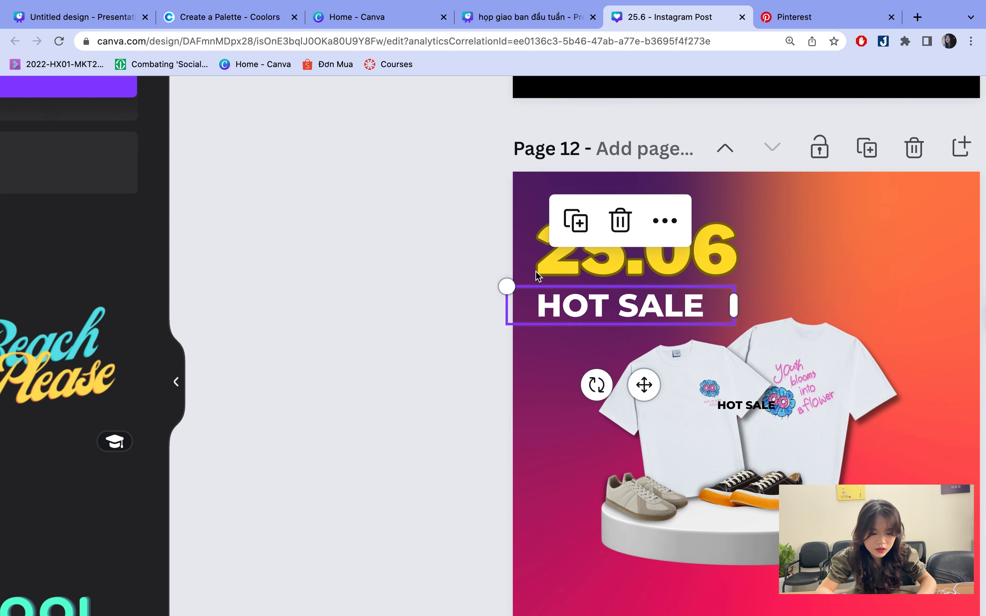
left_click(352, 230)
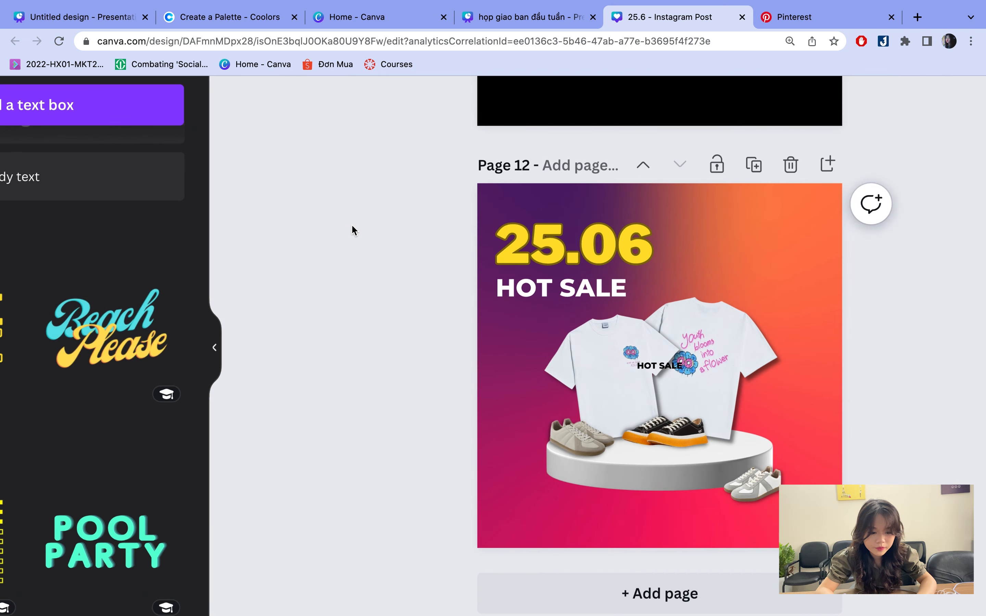
- Set the white HOT SALE text's font size to 64 and realign it with the left edge of 25.06
left_click(515, 290)
scroll(394, 283, "down", 5)
left_click(530, 140)
left_click(530, 141)
left_click(530, 140)
left_click(530, 141)
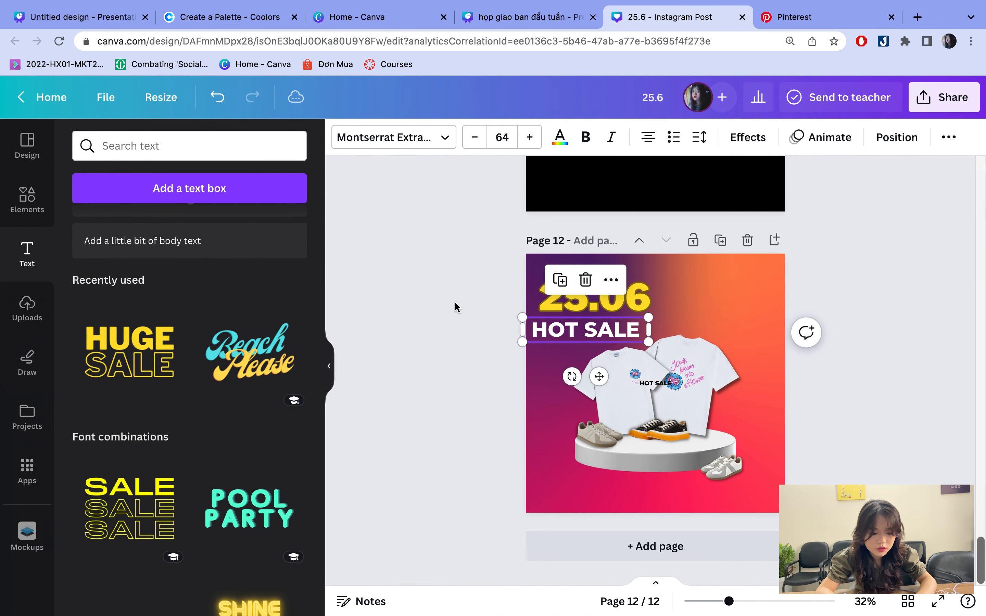
left_click(455, 301)
left_click_drag(583, 329, 590, 327)
left_click(502, 330)
left_click(542, 332)
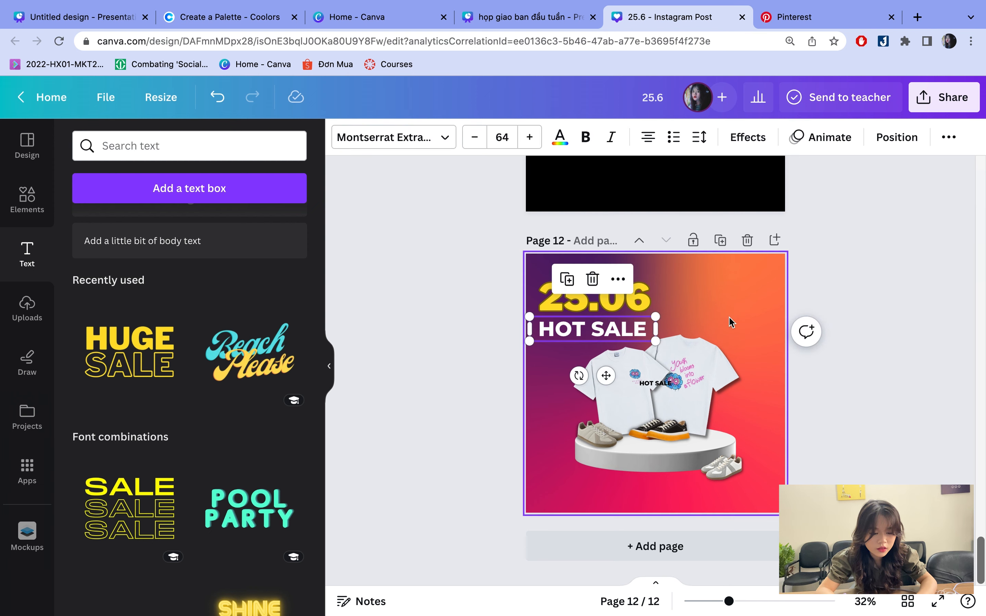
- Increase the white HOT SALE text's letter spacing to 43 and shift it to match the width of 25.06
scroll(707, 323, "up", 5)
left_click(459, 282)
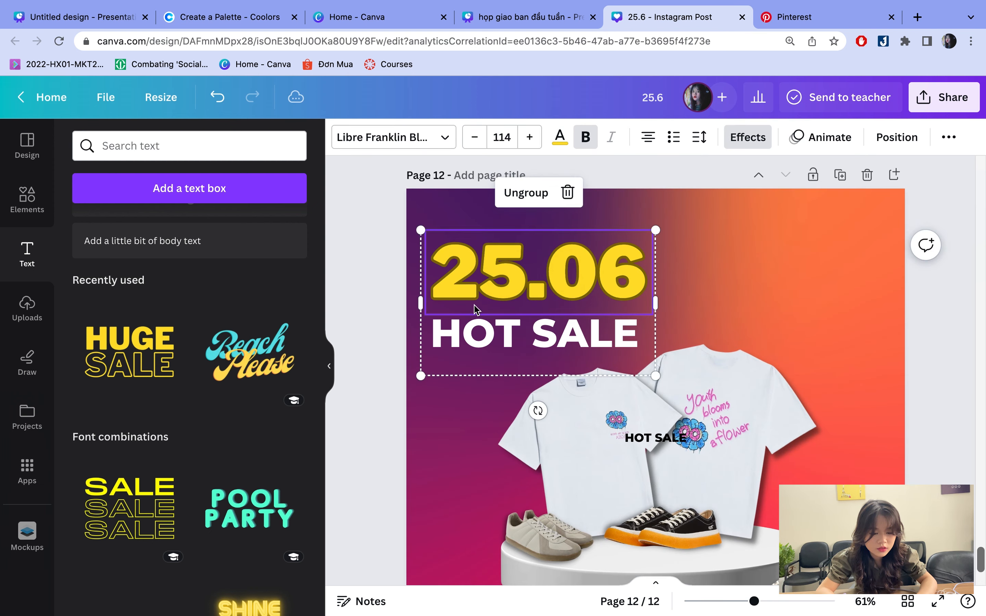
left_click(329, 366)
left_click(270, 358)
left_click(378, 329)
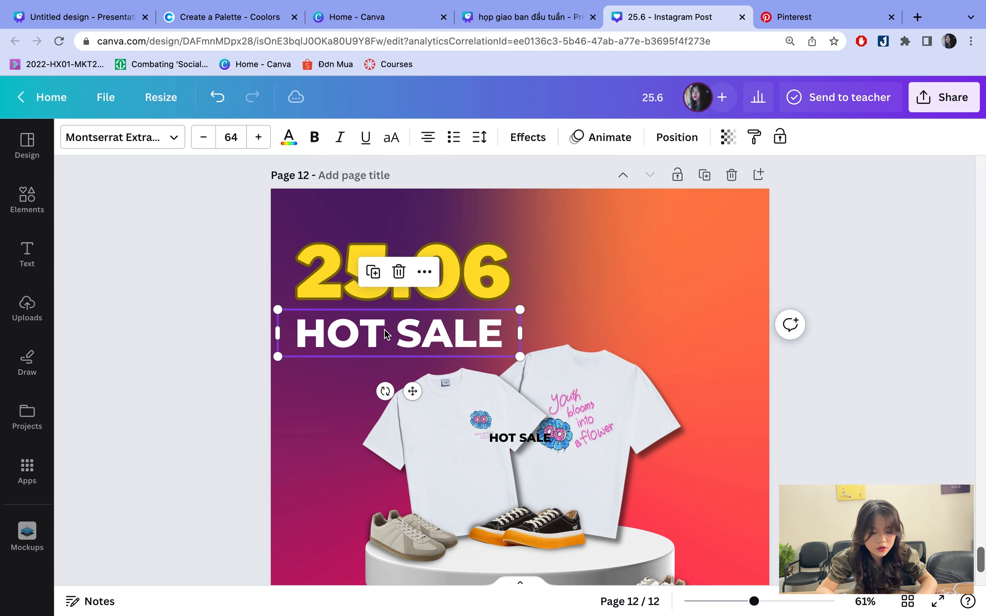
left_click(480, 138)
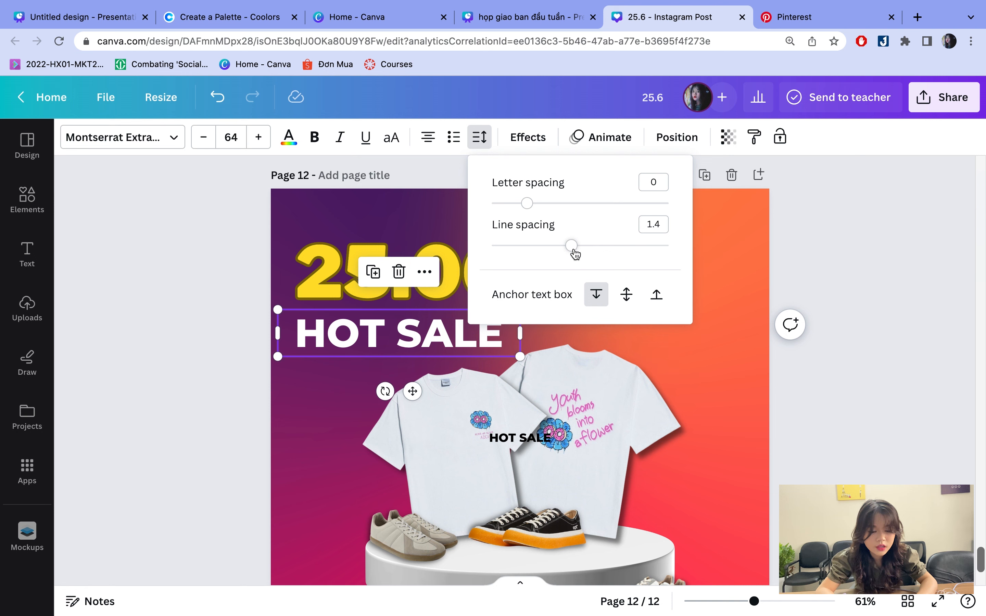
left_click_drag(529, 206, 535, 208)
left_click(209, 337)
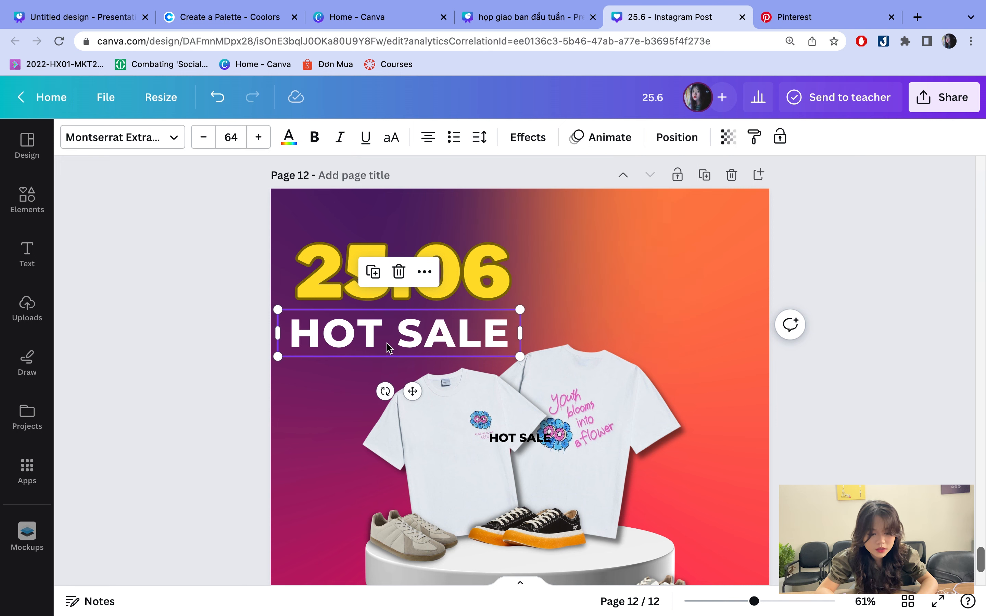
left_click(286, 377)
left_click_drag(377, 339, 382, 337)
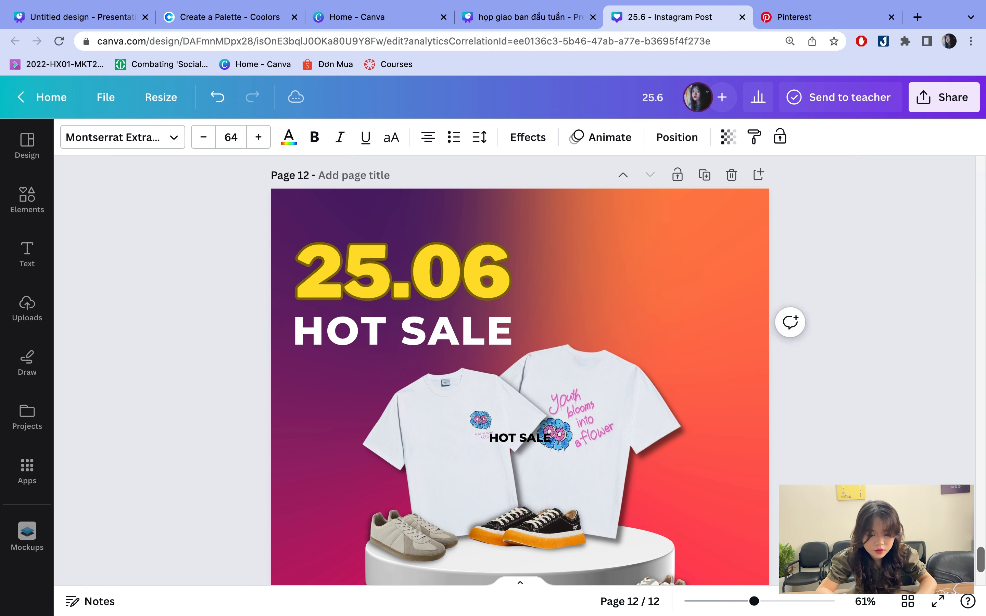
- Reduce the white HOT SALE text's letter spacing to 35 and finally to 30
left_click(452, 332)
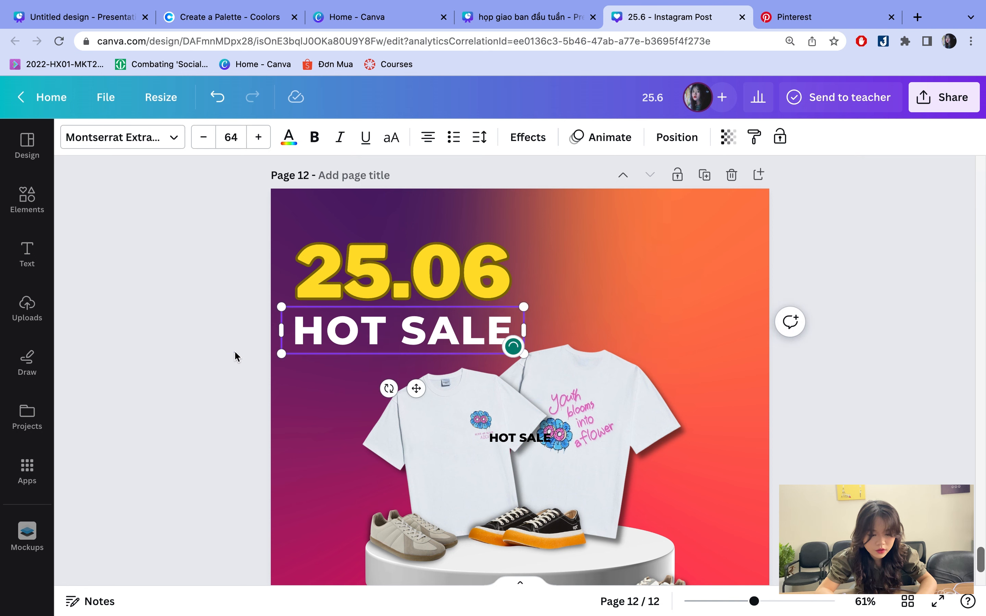
left_click(475, 138)
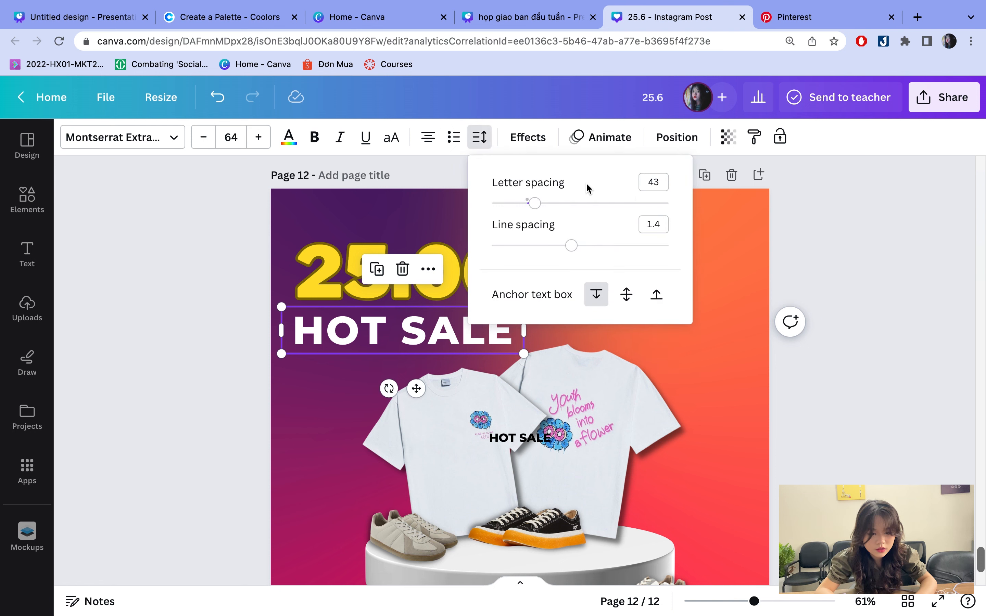
left_click(657, 186)
type("35")
key("Return")
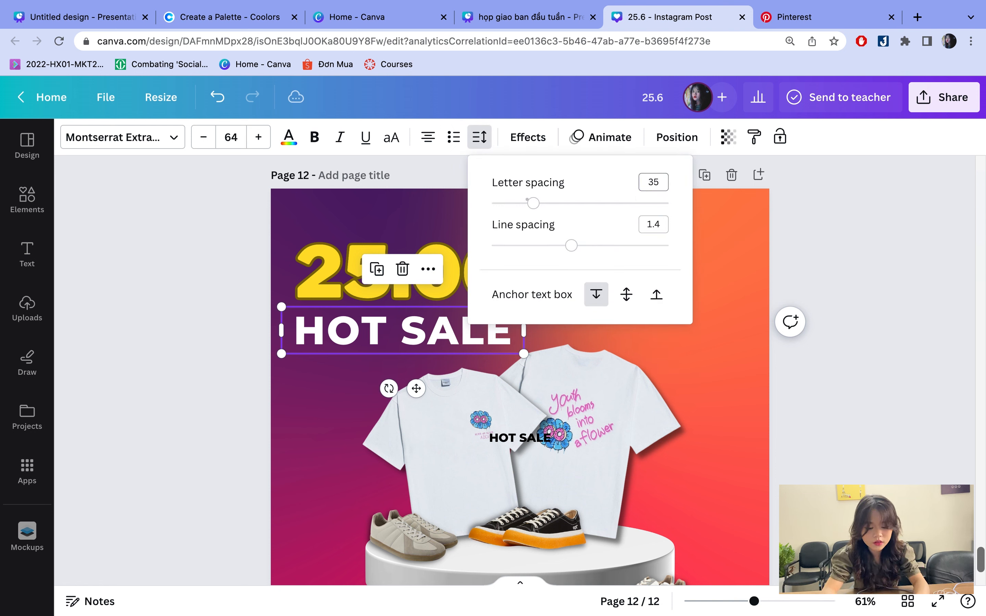
left_click(261, 291)
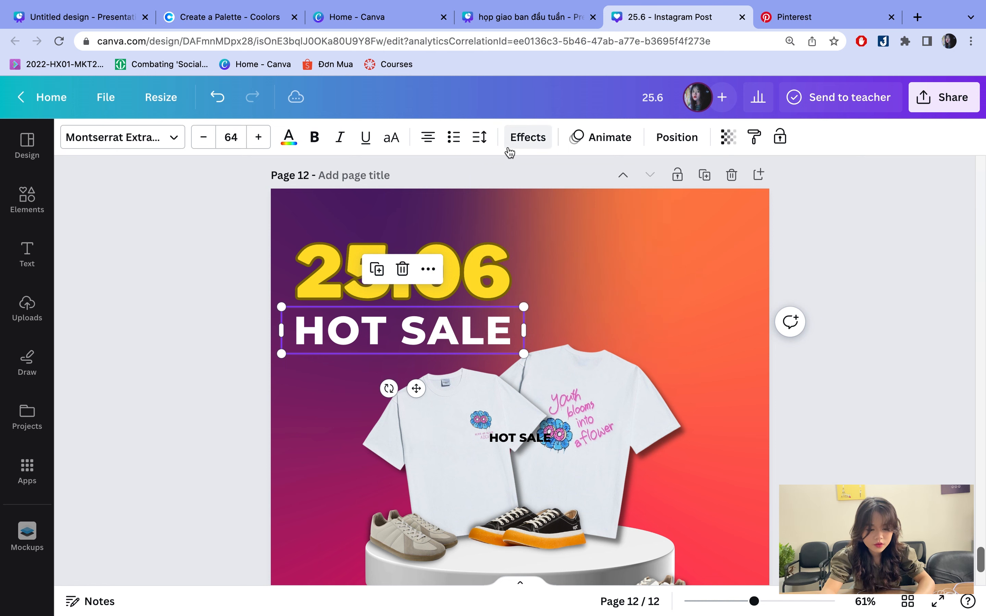
left_click(480, 137)
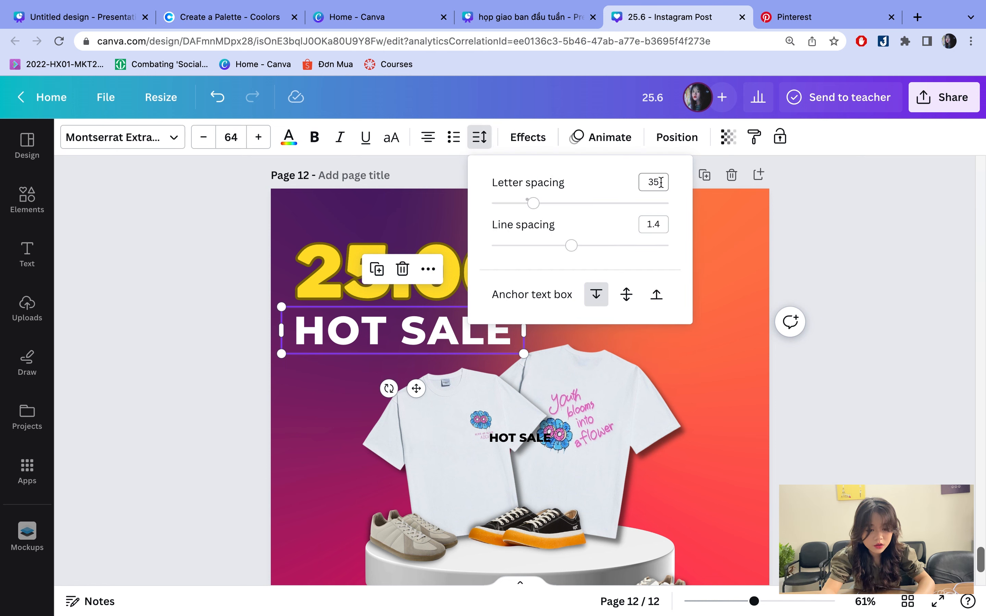
type("30")
key("Return")
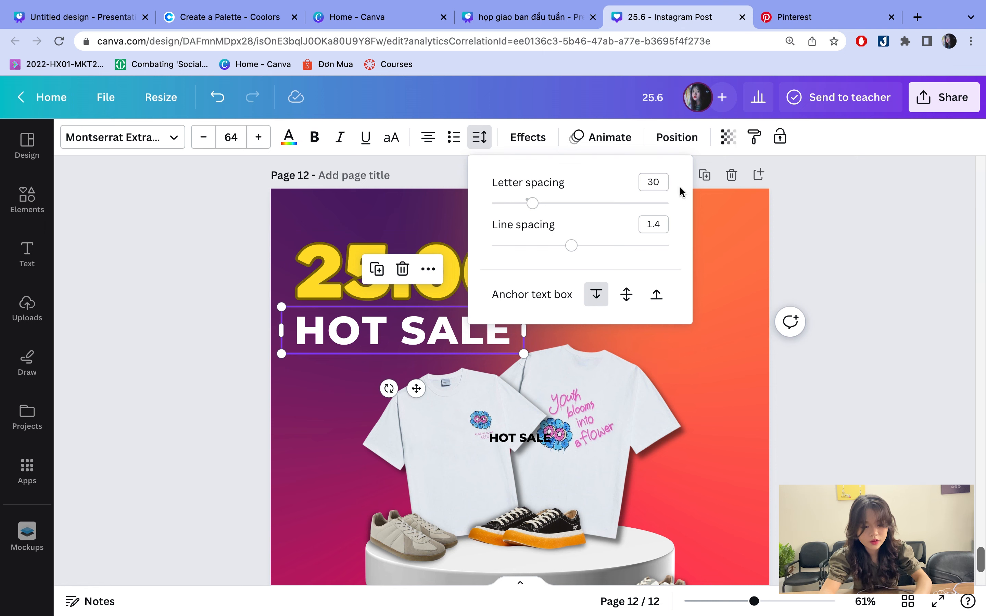
- Scale the white HOT SALE text down to font size 62.8 so its width suits the 25.06 date
left_click(249, 333)
left_click(250, 333)
left_click(423, 336)
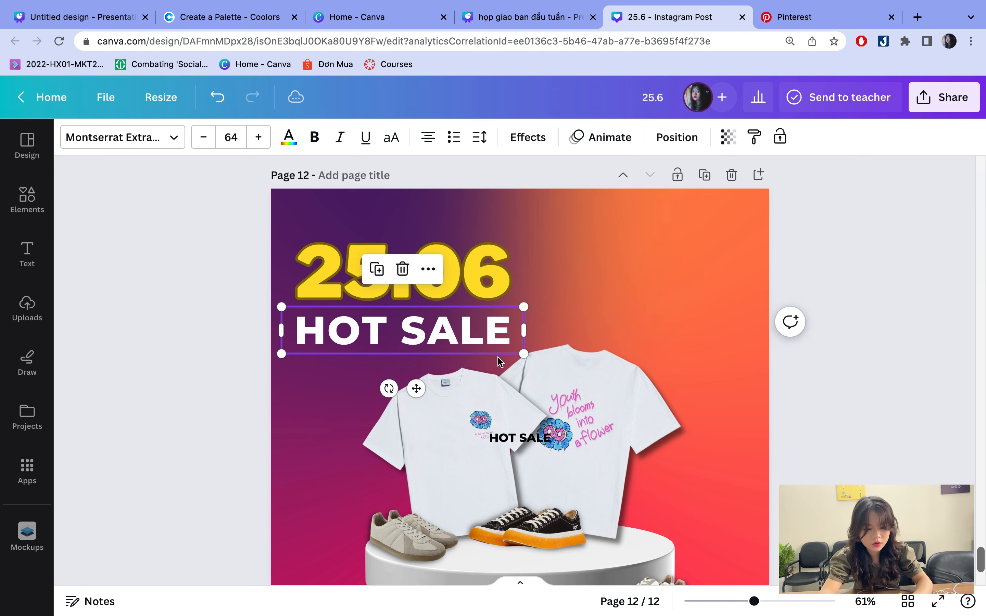
left_click_drag(525, 356, 518, 355)
left_click_drag(518, 355, 519, 355)
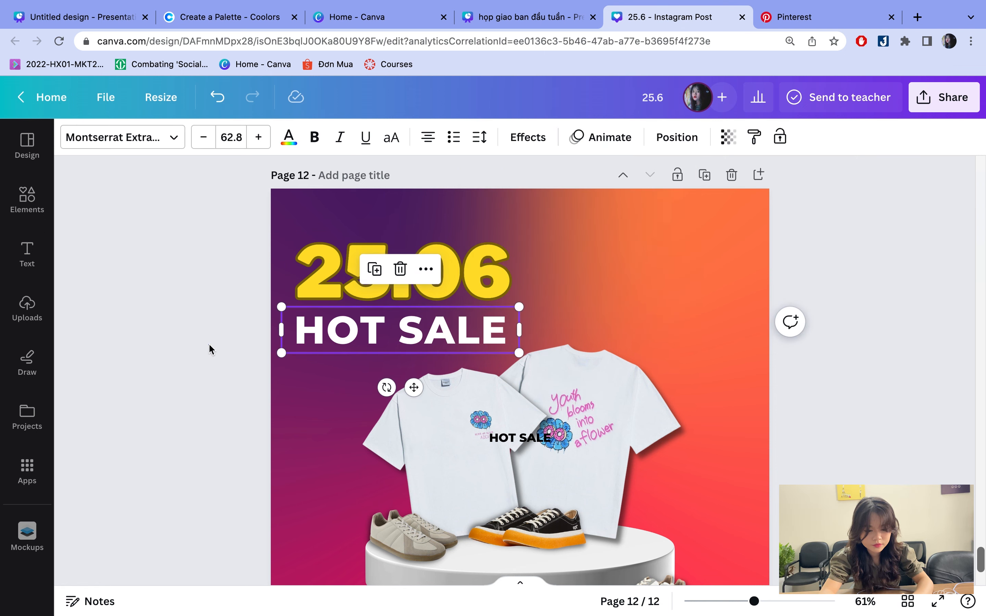
scroll(209, 343, "down", 5)
scroll(411, 351, "down", 3)
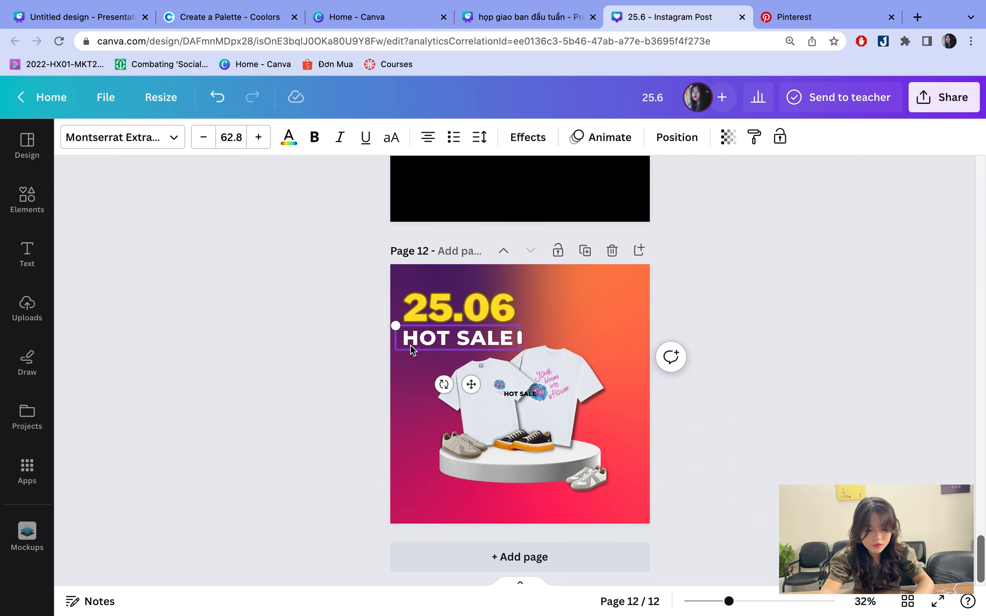
left_click(778, 316)
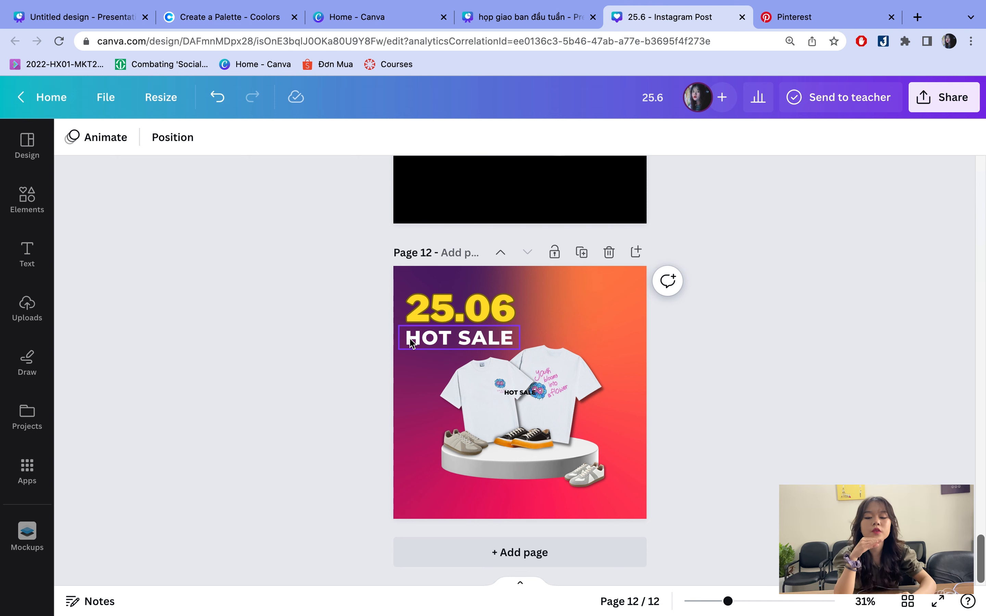
- Delete the small black HOT SALE text lying over the T-shirts
left_click(514, 393)
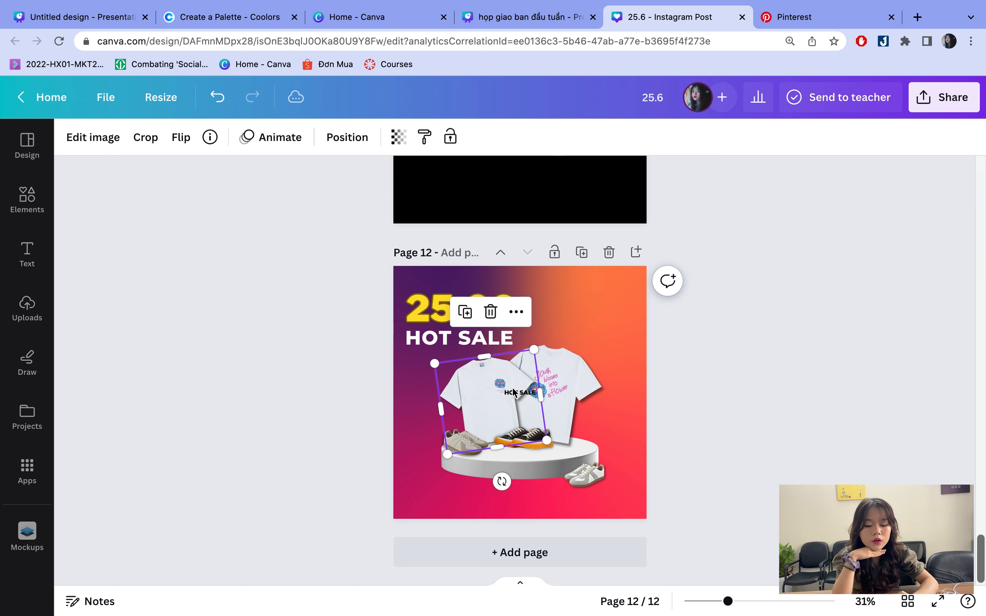
left_click(515, 394)
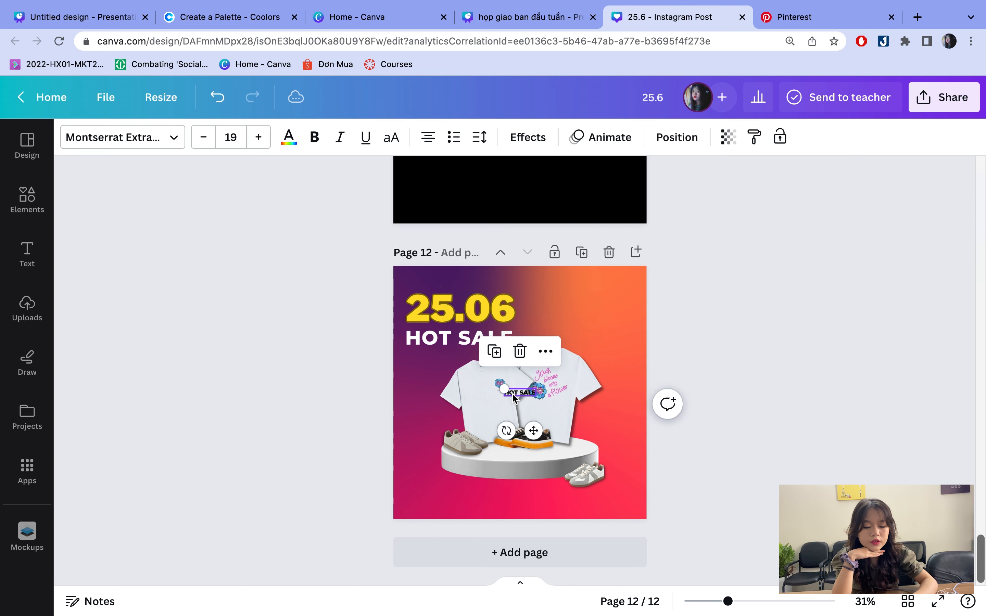
key("Delete")
- Try the Shadow, Lift, Hollow and Outline effects on the white HOT SALE text
left_click(506, 339)
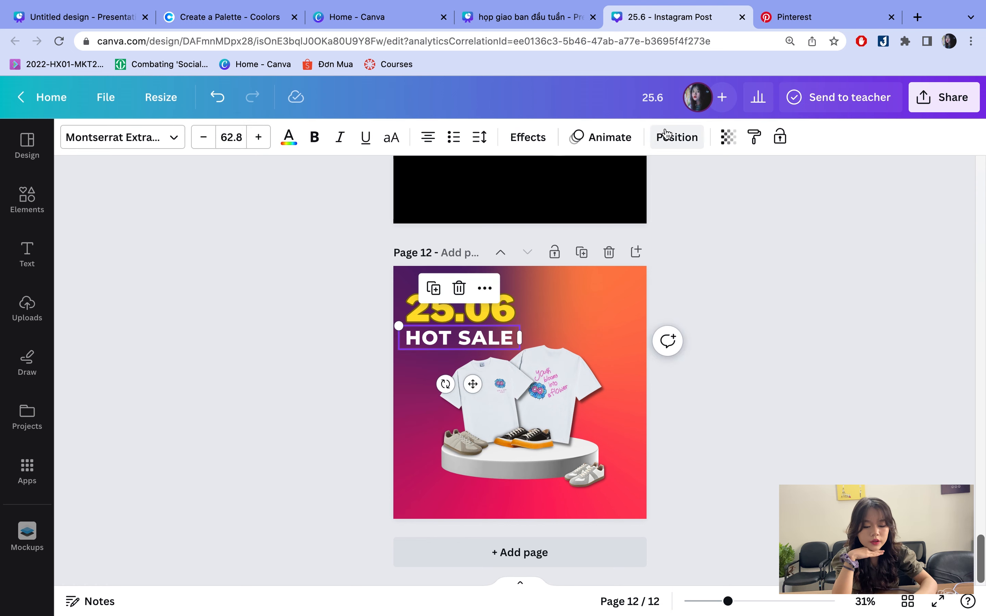
left_click(523, 140)
left_click(184, 252)
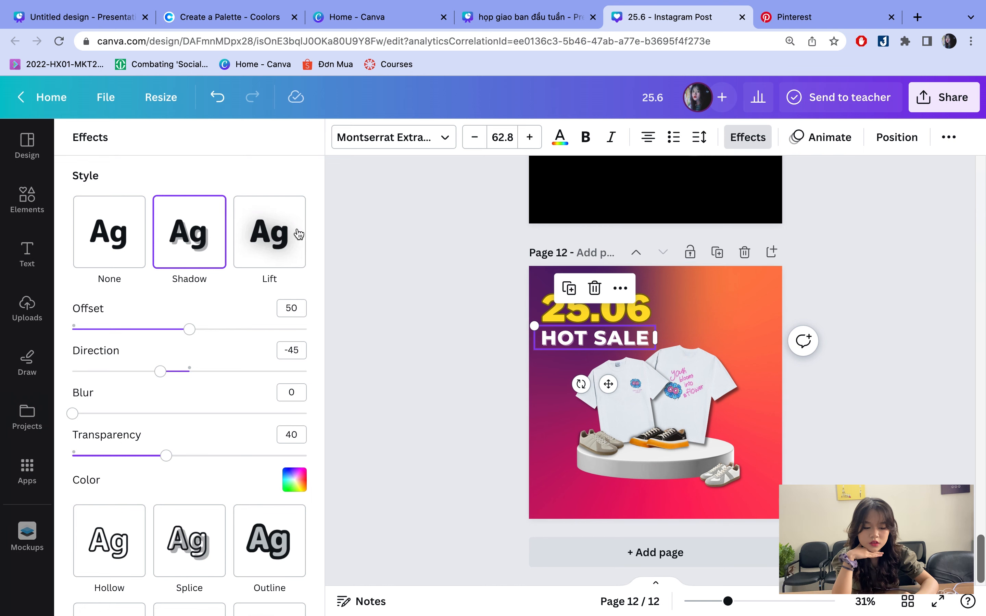
left_click(265, 238)
left_click(107, 406)
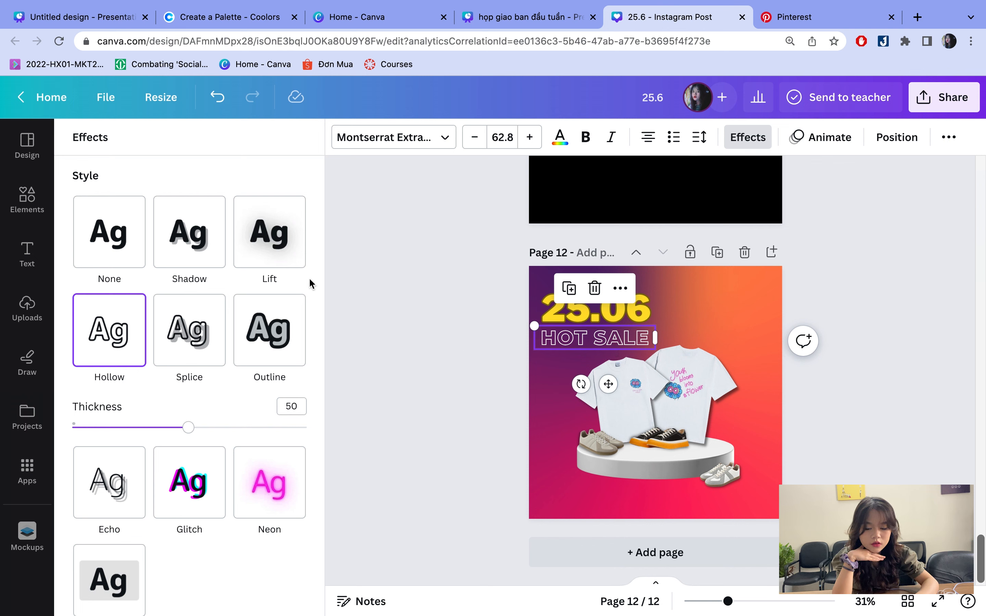
left_click(269, 338)
scroll(165, 528, "down", 3)
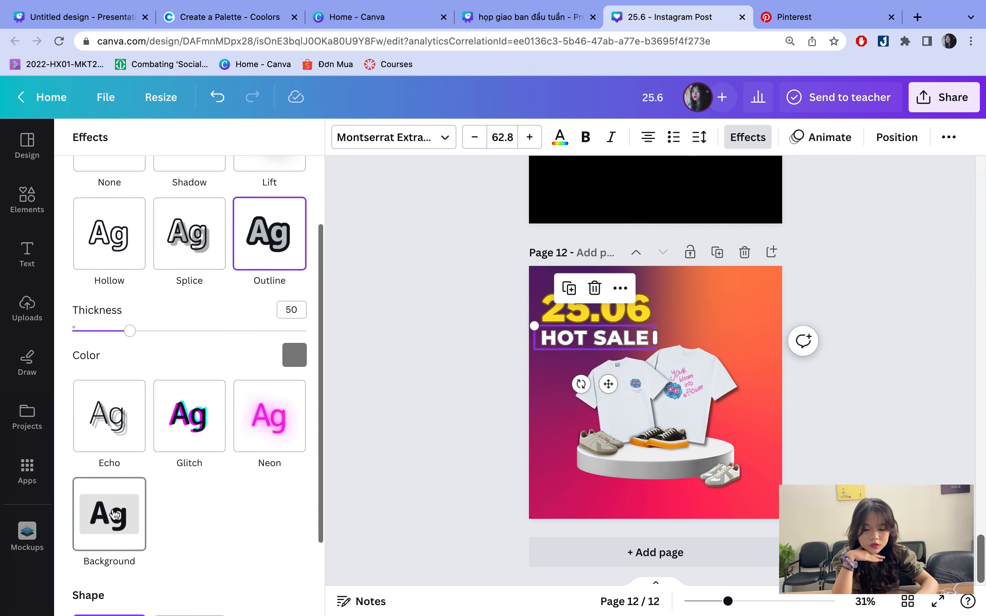
- Apply the Background effect to the HOT SALE text and set its roundness to 100
left_click(111, 509)
scroll(111, 507, "down", 5)
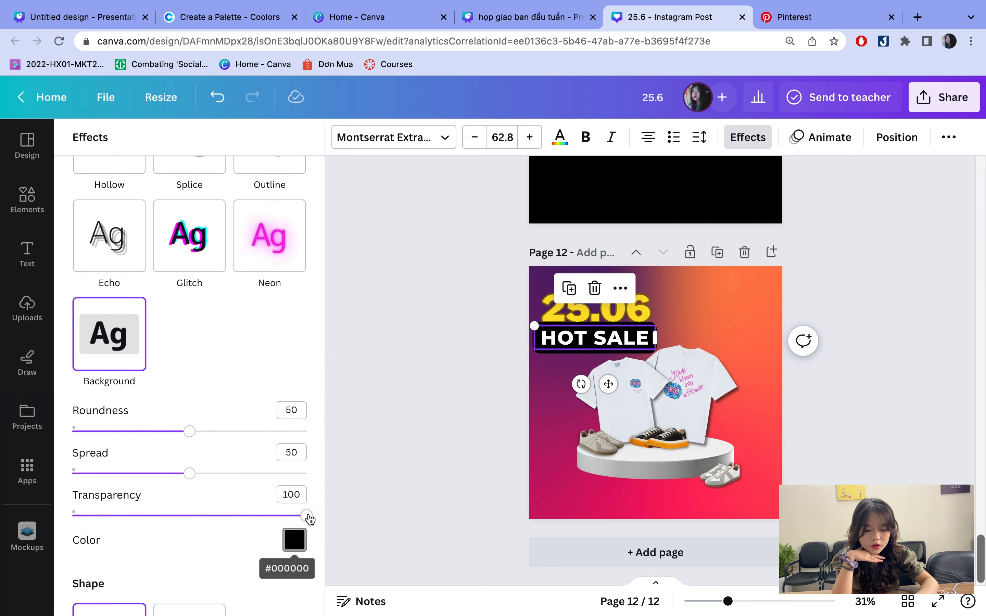
left_click_drag(306, 515, 429, 524)
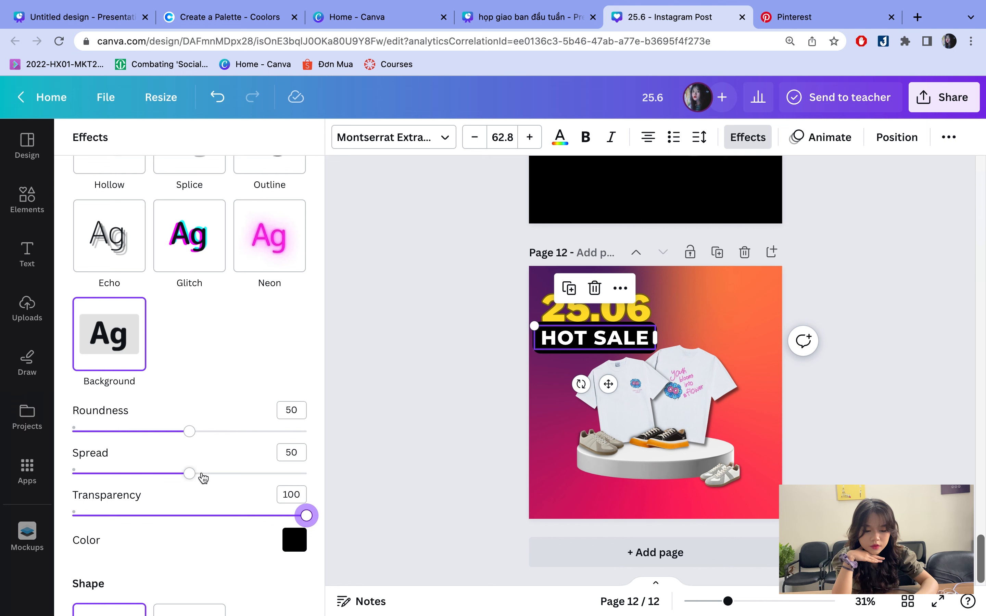
left_click_drag(189, 432, 324, 440)
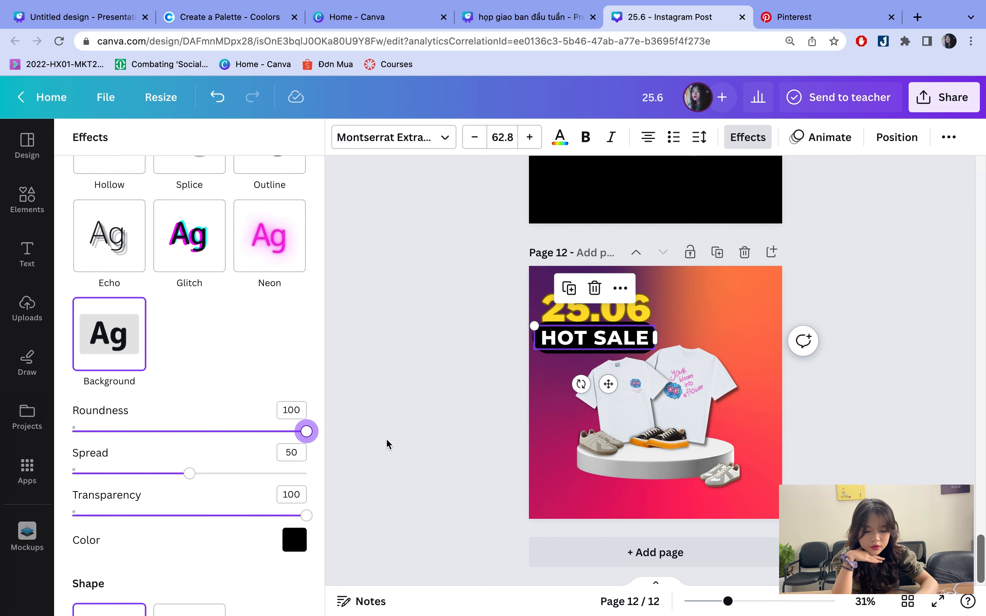
- Make the HOT SALE background shape white and recolour its lettering in the crimson document colour
left_click(293, 541)
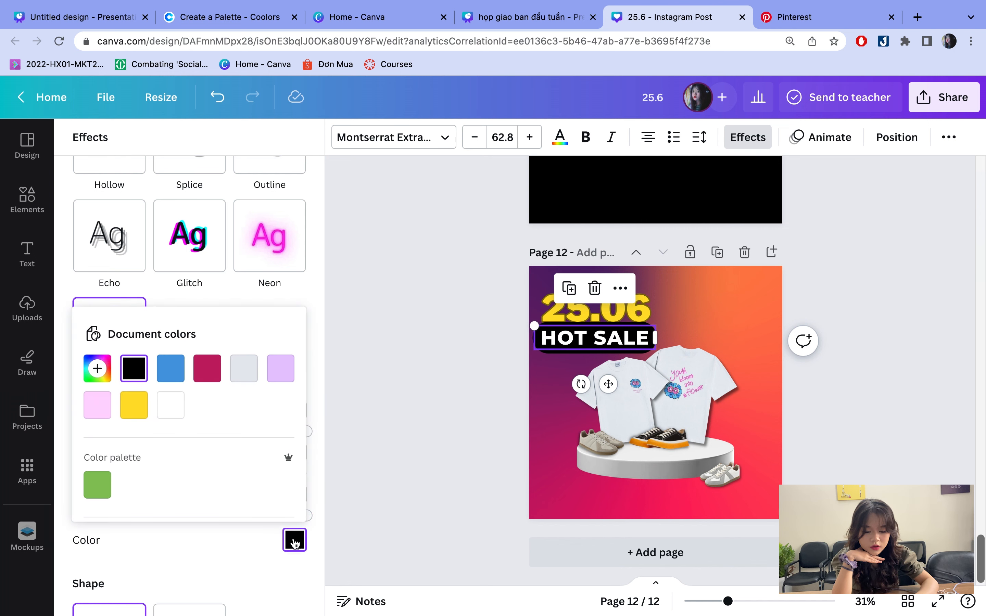
left_click(211, 380)
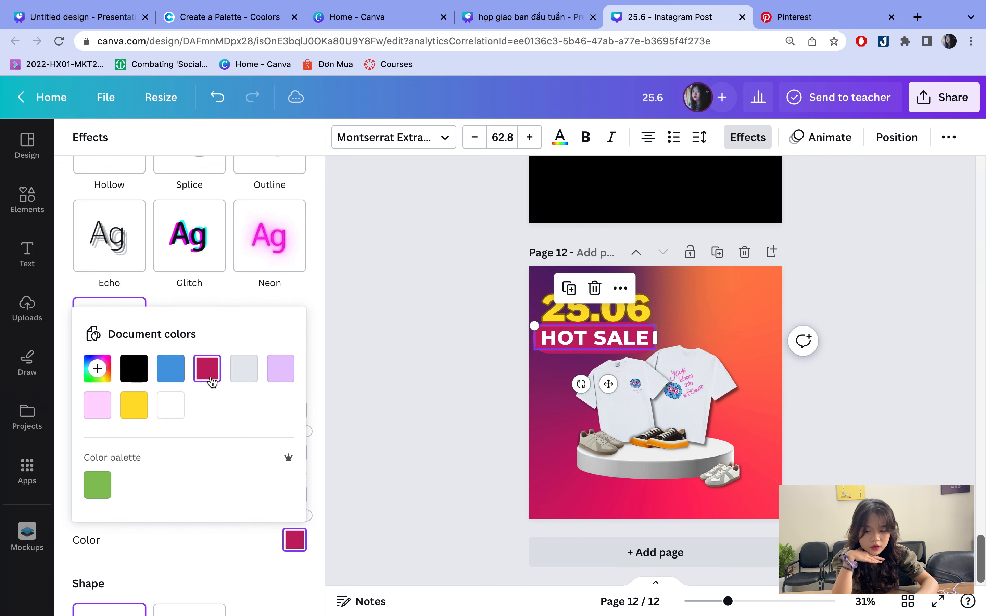
left_click(176, 413)
left_click(560, 137)
left_click(209, 228)
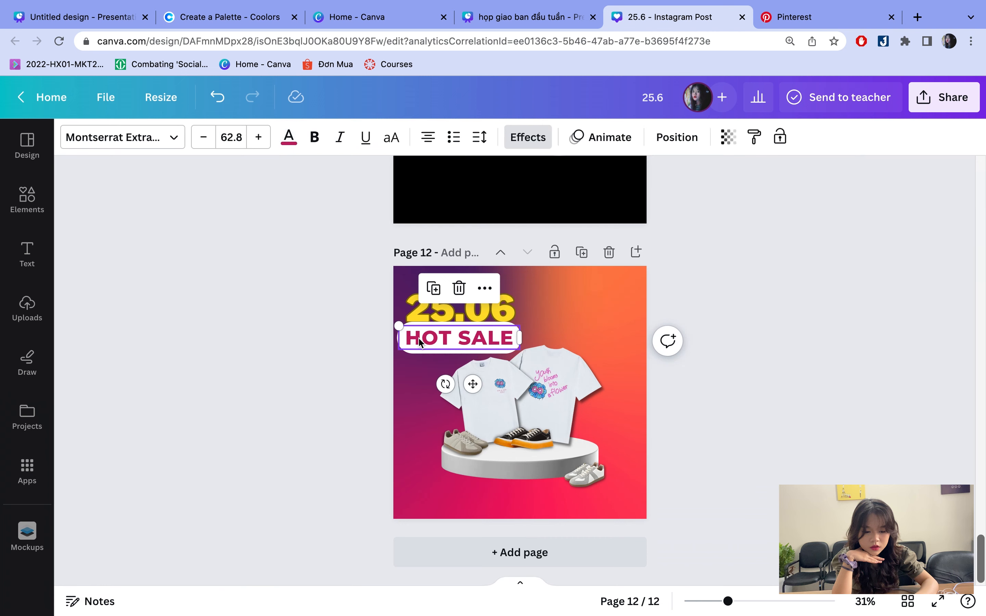
left_click(418, 338)
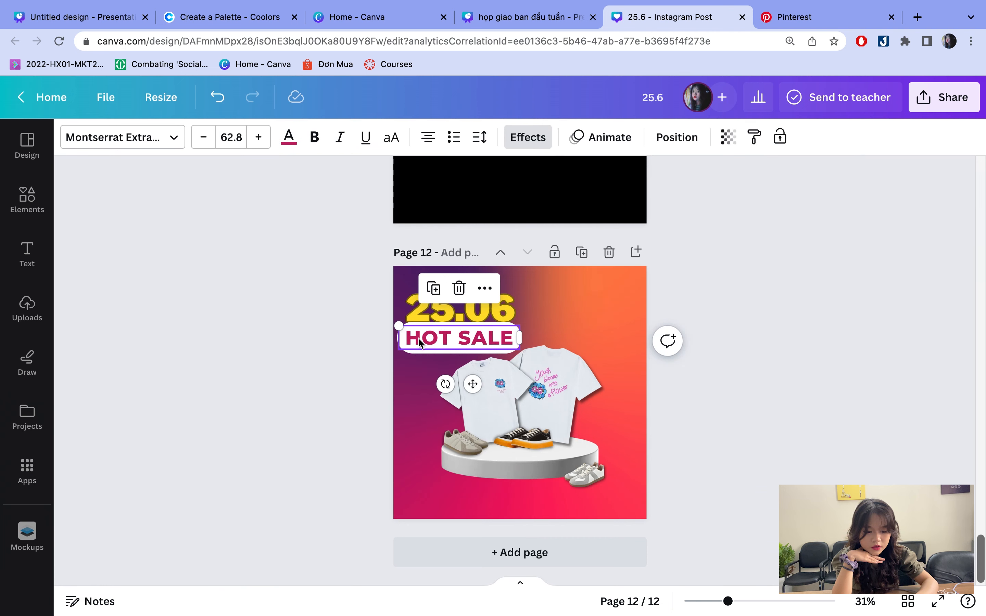
- Move the HOT SALE badge down clear of the 25.06 date and raise the date slightly
scroll(418, 339, "down", 1)
scroll(420, 344, "up", 5)
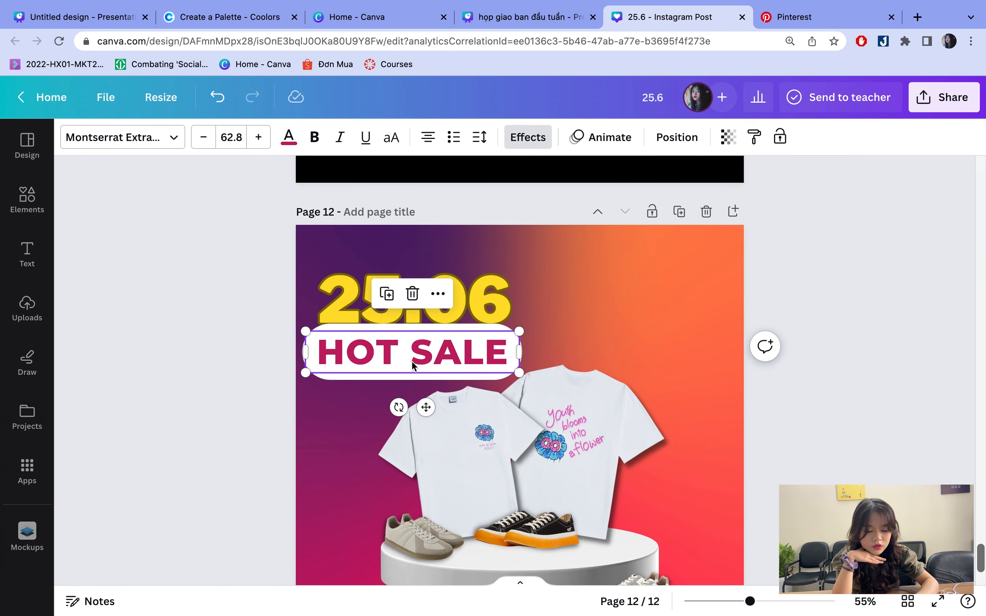
left_click_drag(388, 351, 390, 360)
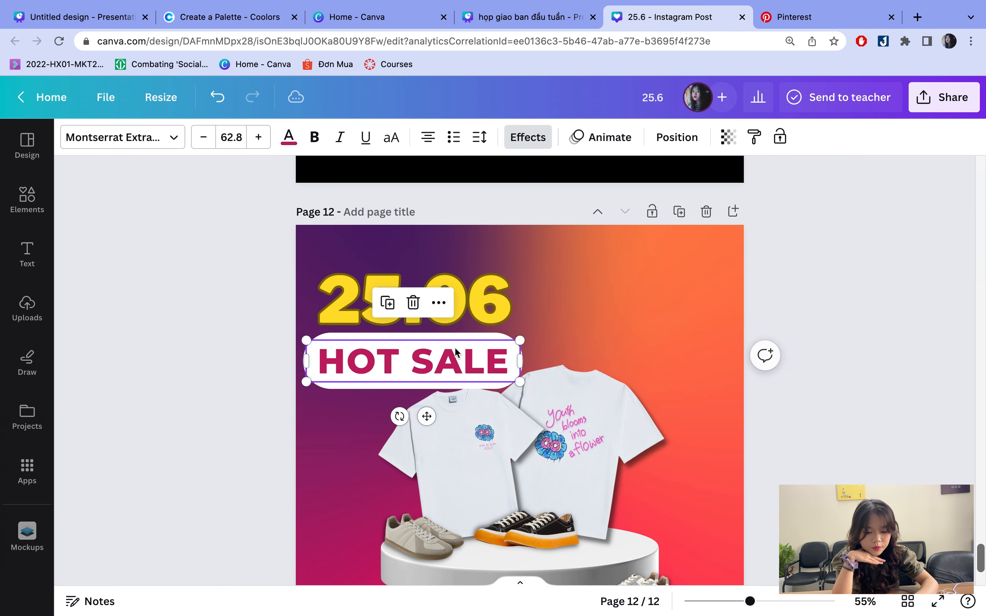
left_click(530, 357)
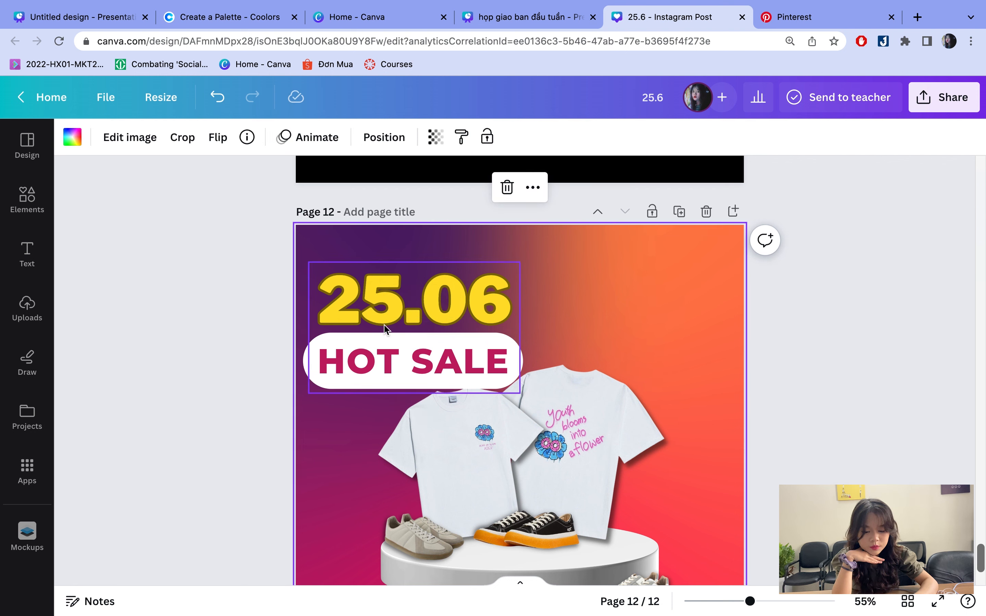
left_click_drag(482, 298, 483, 294)
- Nudge the HOT SALE badge up in small increments, closer to the 25.06 date
left_click(382, 373)
key("Up")
key("Up")
key("Up")
key("Up")
key("Up")
key("Up")
key("Up")
key("Up")
key("Up")
key("Up")
key("Up")
key("Up")
key("Up")
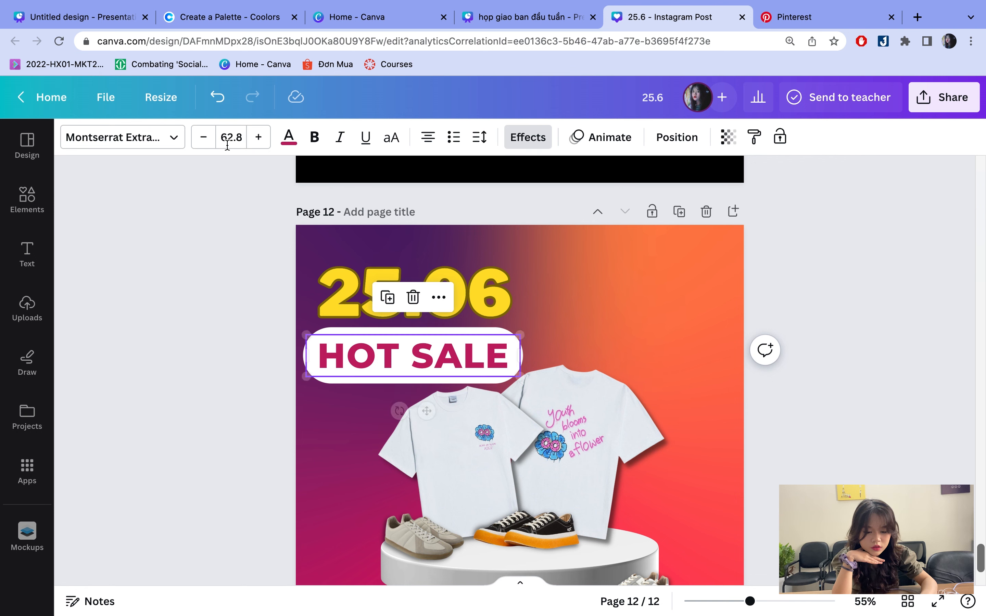
- Reduce the HOT SALE text's font size to 54.8 so the badge matches the width of 25.06
left_click(206, 138)
left_click(206, 137)
left_click(206, 138)
left_click(208, 140)
left_click(208, 139)
left_click(208, 139)
left_click(207, 140)
left_click(207, 139)
left_click(148, 318)
scroll(148, 318, "down", 3)
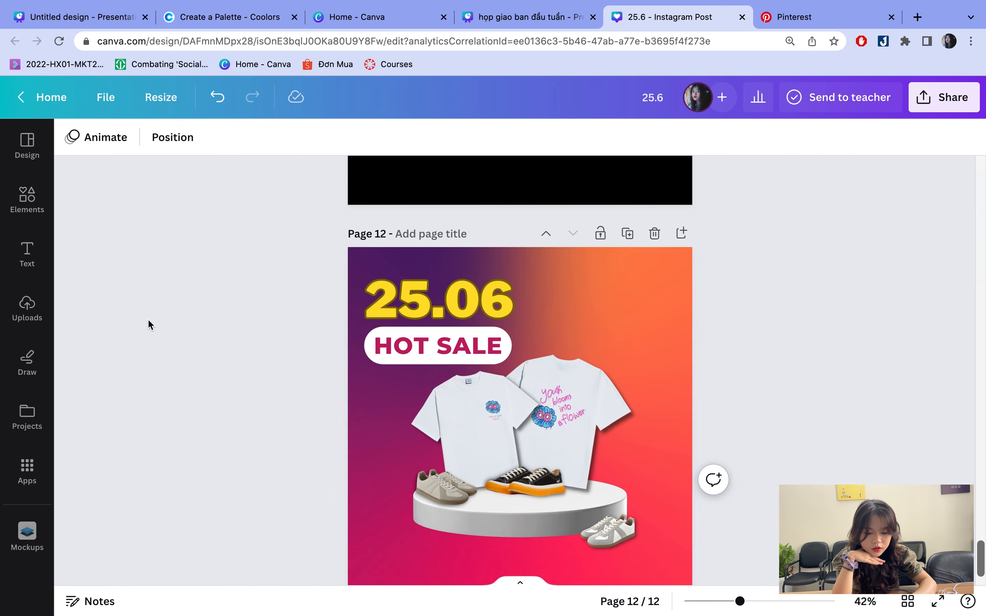
scroll(148, 321, "down", 3)
- Set the HOT SALE text's letter spacing to 0
left_click(440, 349)
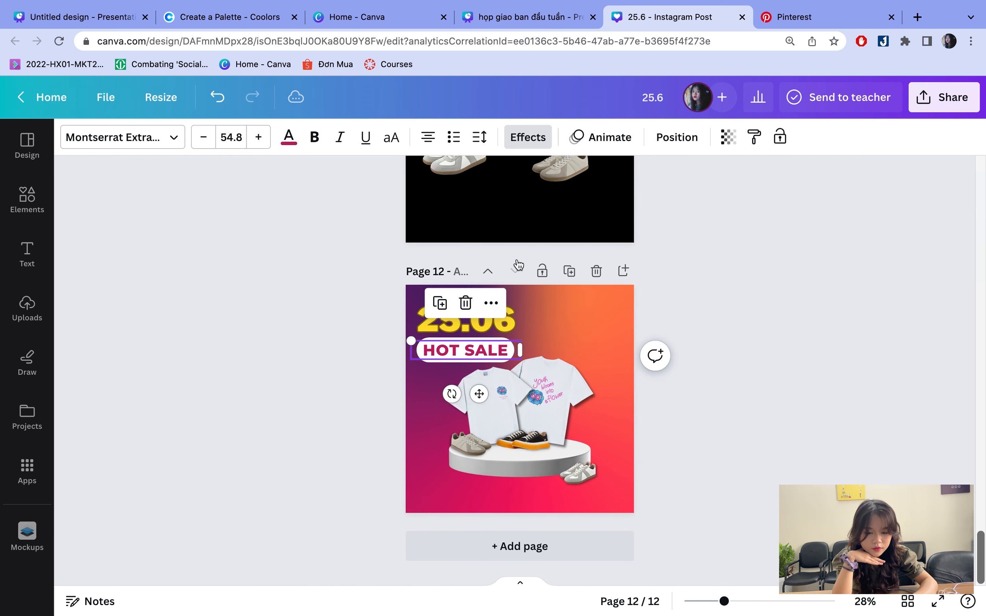
left_click(479, 138)
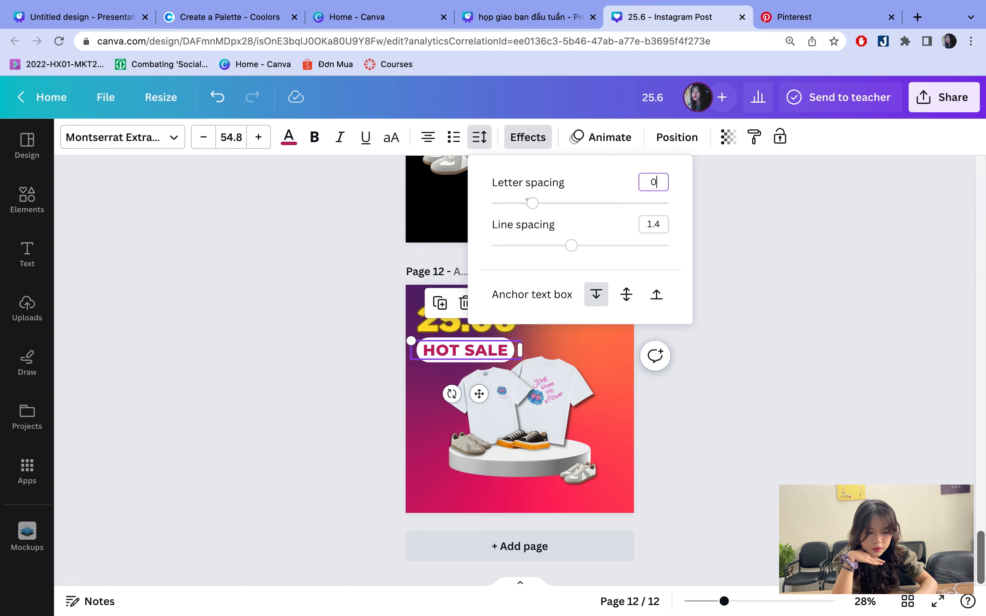
key("Return")
left_click(284, 307)
left_click(284, 307)
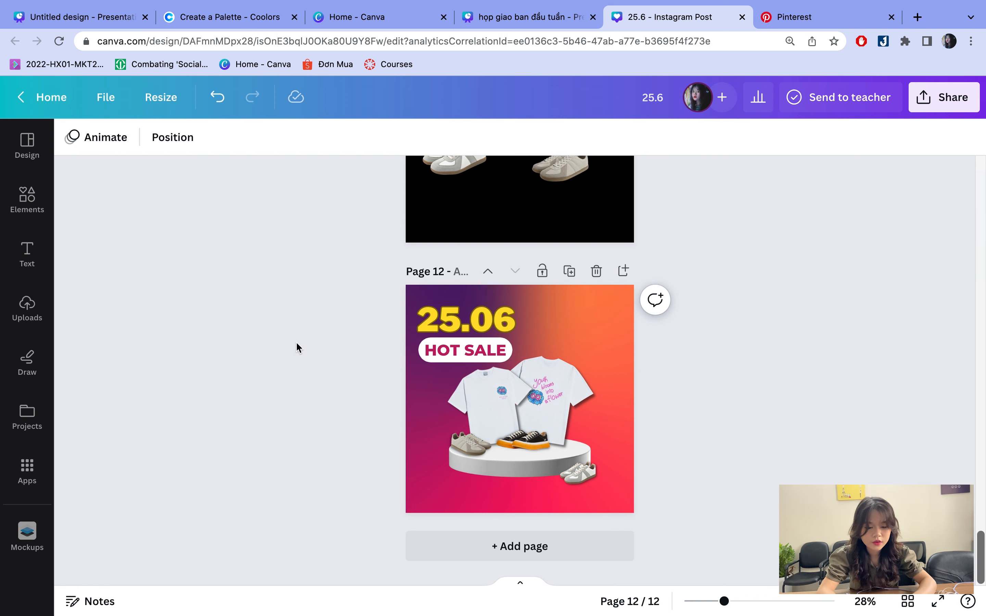
- Nudge the HOT SALE badge up slightly beneath the 25.06 date and deselect it
left_click(439, 343)
key("Up")
key("Up")
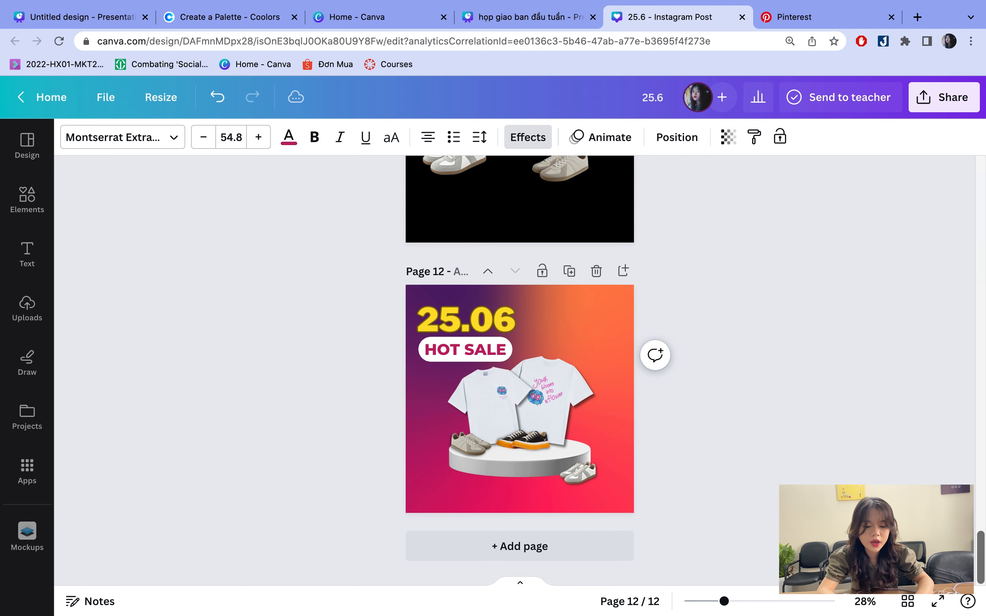
left_click(452, 346)
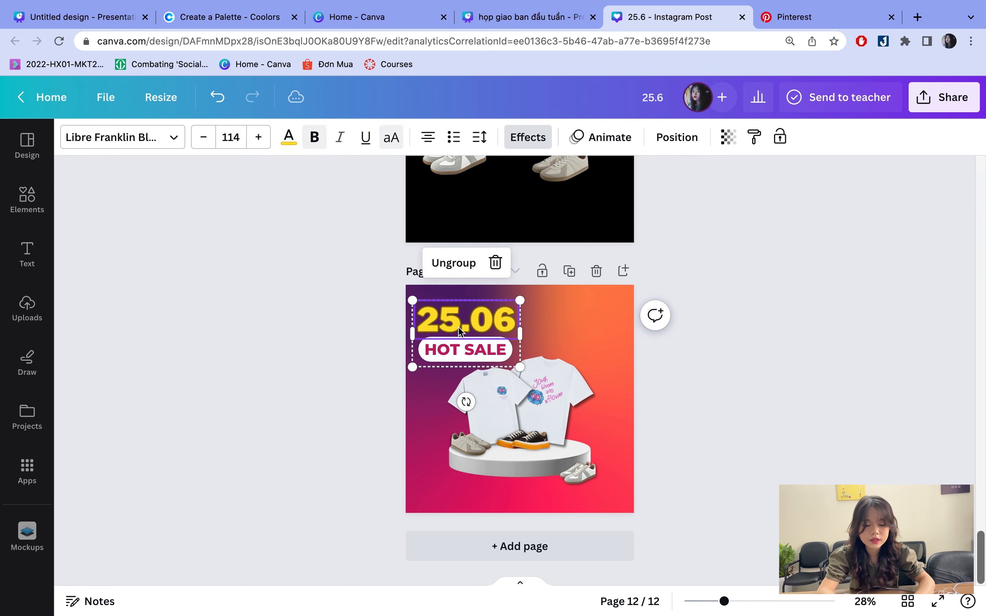
left_click(334, 343)
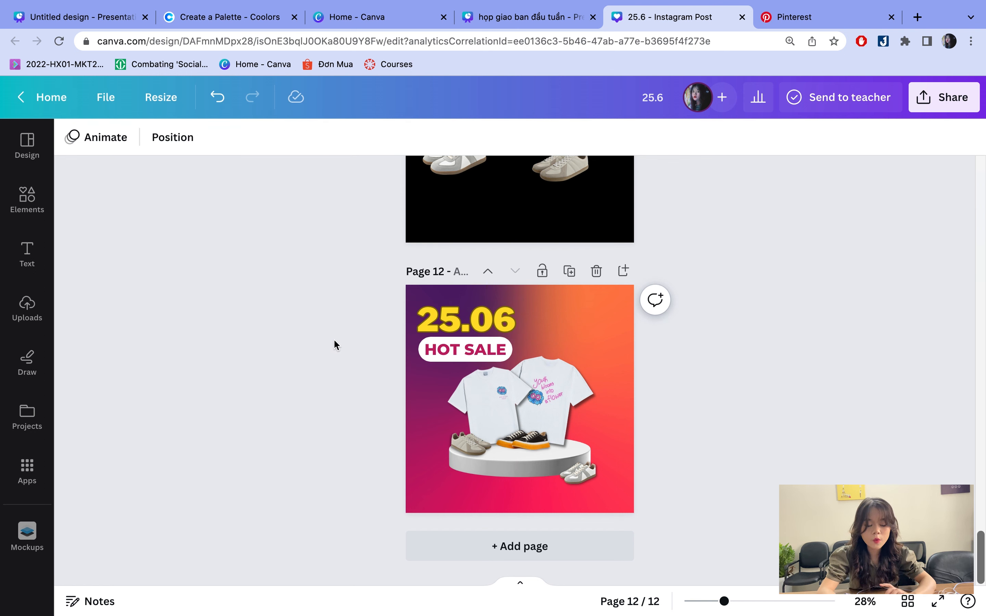
- Look through the other pages, the text styles and the elements library, clearing the product display search
scroll(413, 366, "up", 15)
scroll(414, 368, "up", 5)
scroll(414, 368, "down", 20)
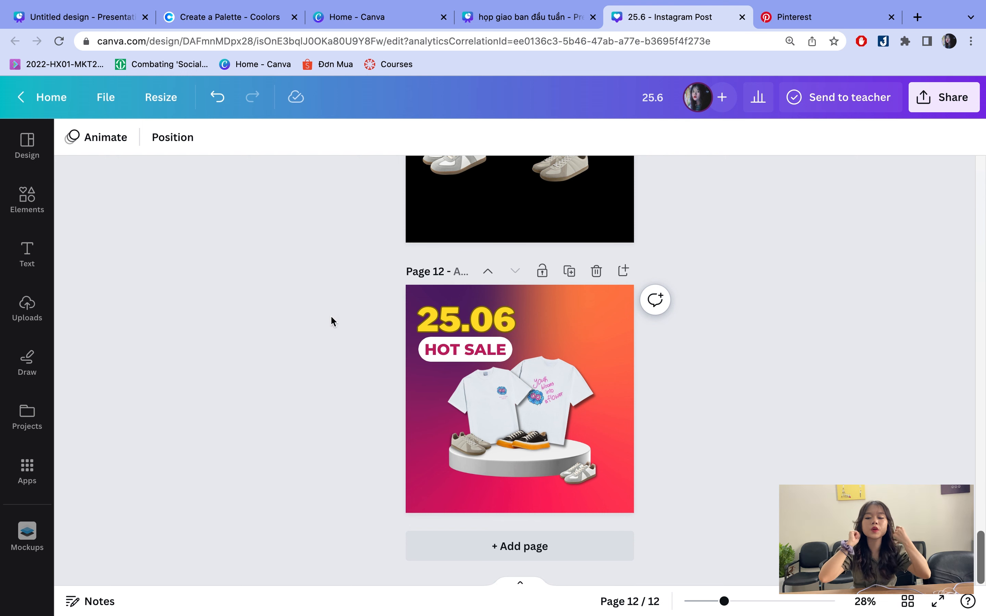
left_click(27, 253)
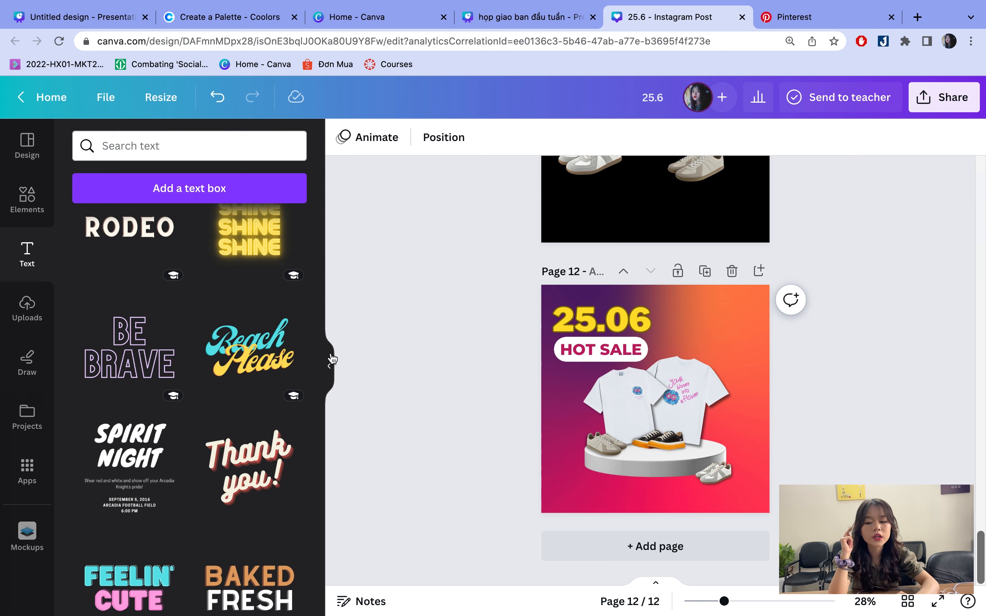
scroll(205, 292, "up", 5)
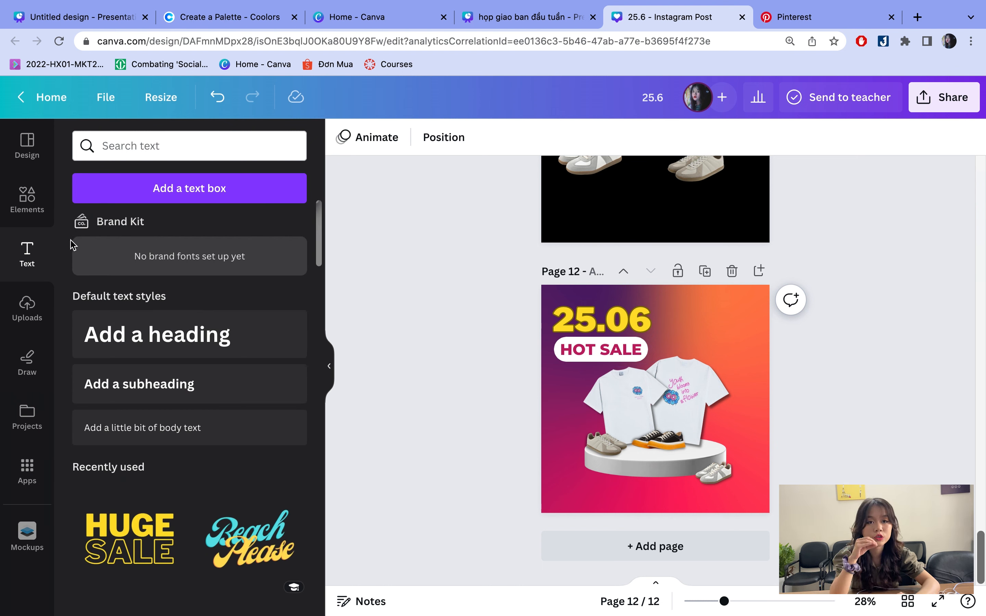
left_click(25, 206)
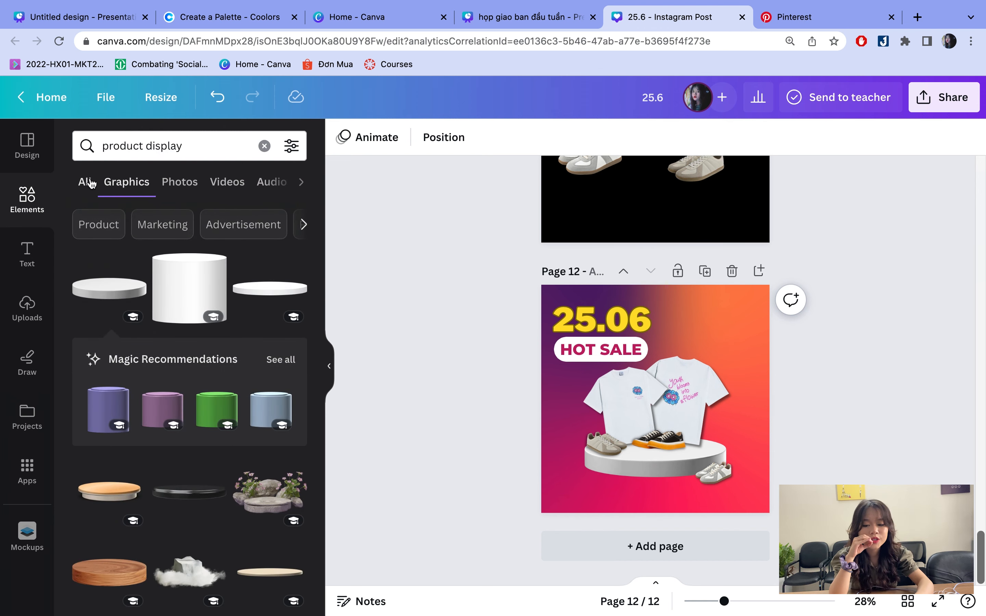
left_click(264, 146)
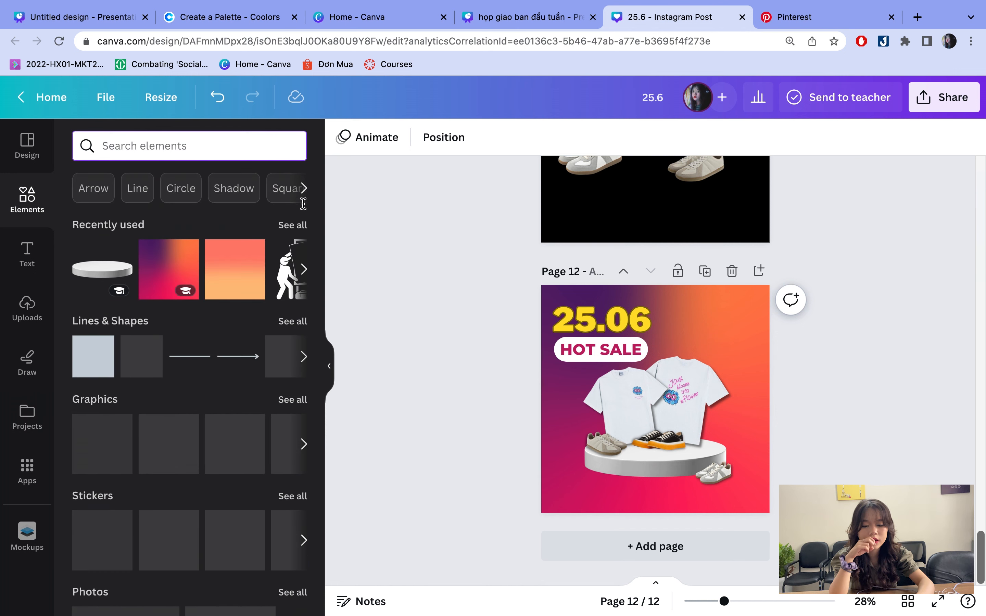
- Add a text box to page 12 reading PLAY WITH DOMBA
left_click(601, 349)
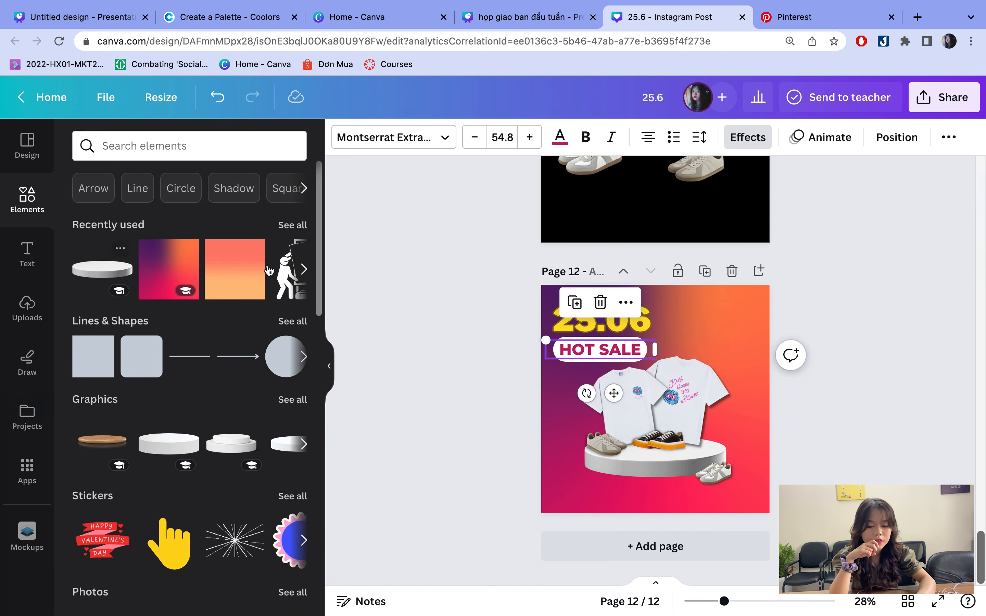
left_click(27, 252)
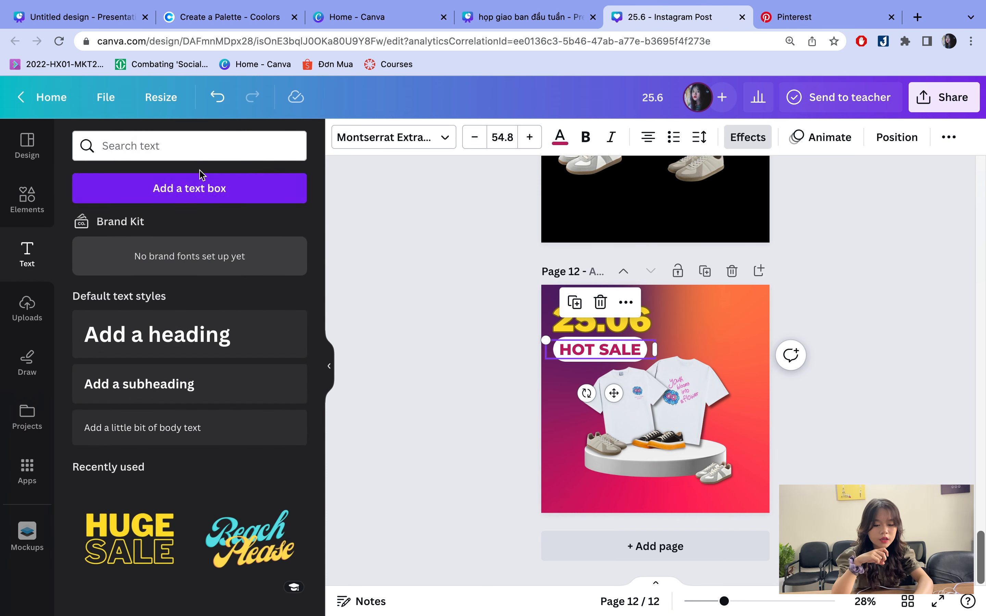
left_click(219, 189)
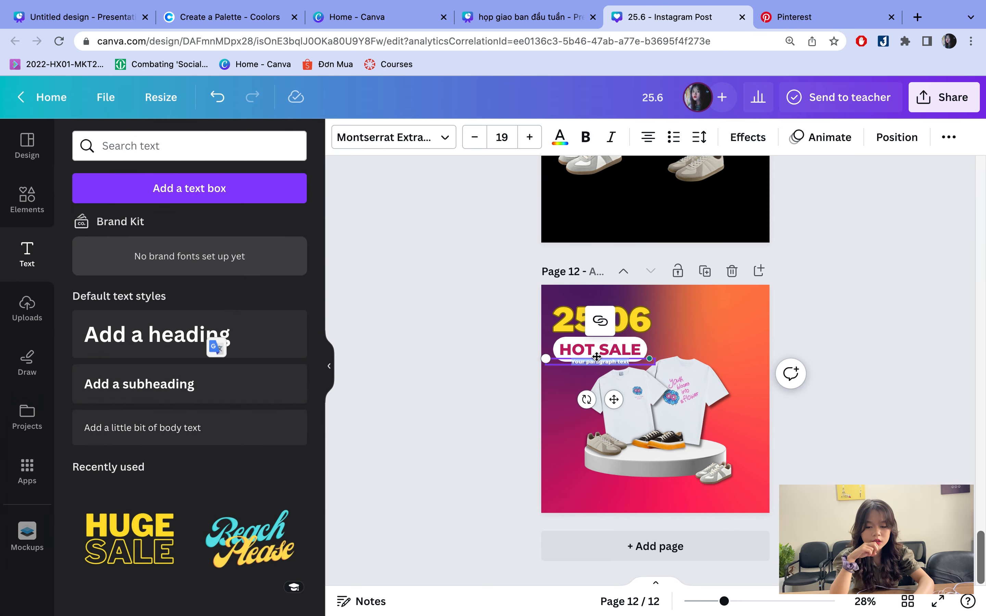
scroll(596, 359, "up", 3)
scroll(596, 359, "up", 2)
key("BackSpace")
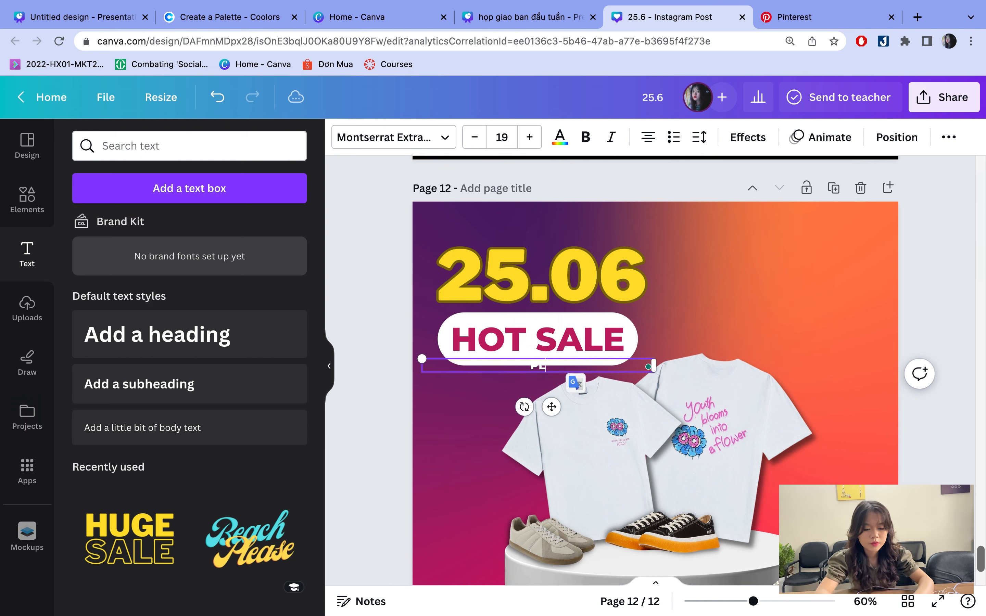
type("PLAY WITH DOMBA")
left_click(484, 416)
- Move the PLAY WITH DOMBA text below the podium and enlarge it to font size 32
left_click_drag(521, 366, 736, 286)
scroll(698, 370, "down", 5)
left_click_drag(699, 370, 665, 492)
left_click_drag(513, 364, 601, 394)
left_click(601, 504)
left_click(661, 493)
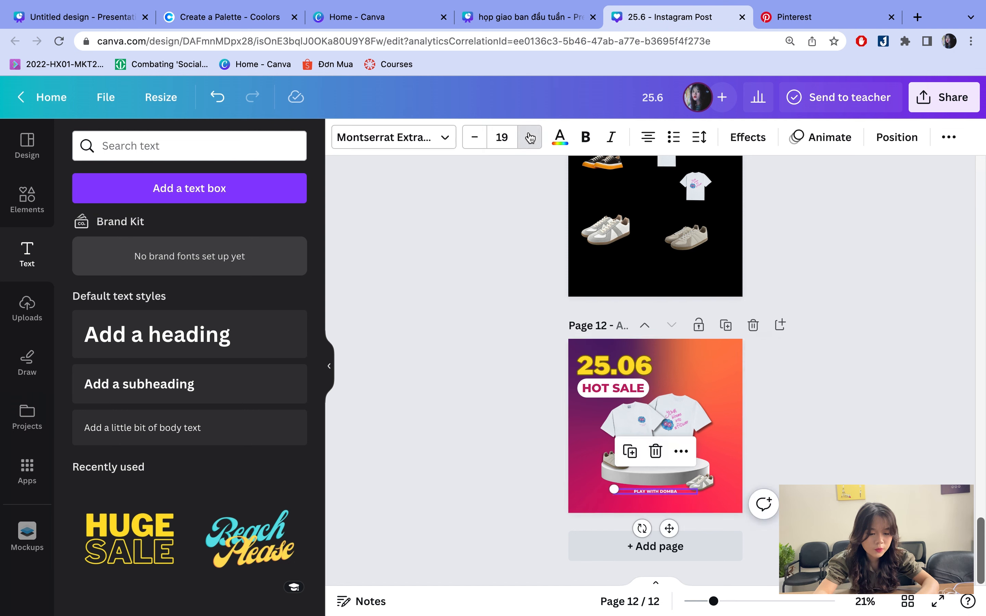
left_click(530, 139)
left_click(530, 139)
left_click(445, 387)
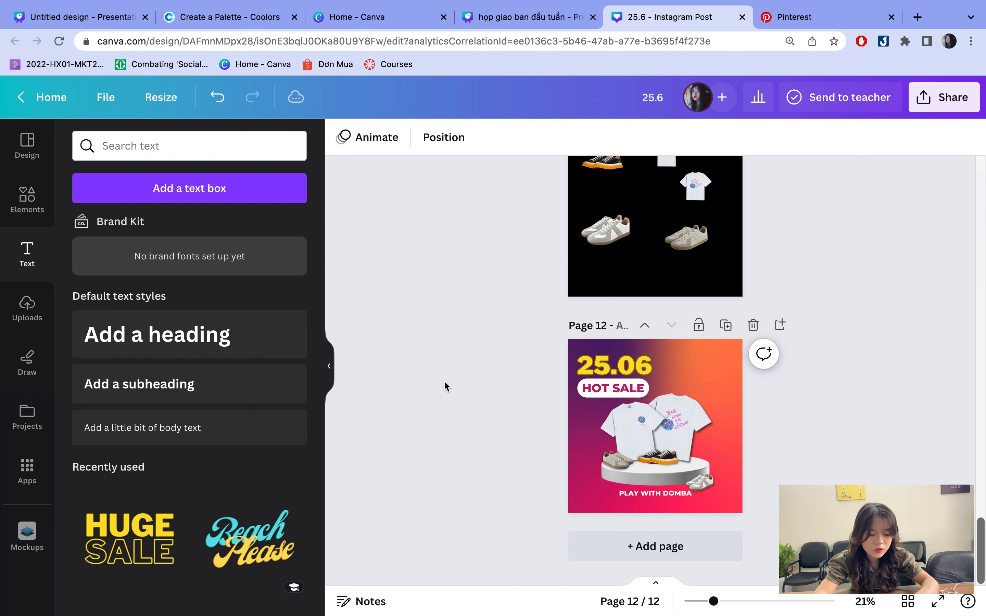
- Move the PLAY WITH DOMBA text directly beneath the HOT SALE badge
left_click_drag(683, 501, 643, 408)
scroll(642, 409, "up", 10)
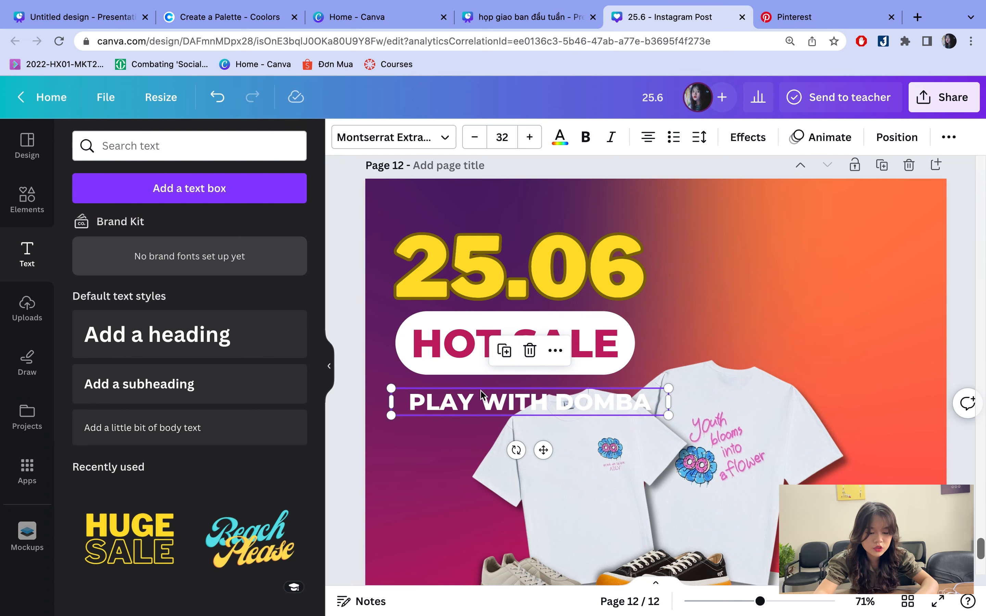
scroll(481, 394, "down", 5)
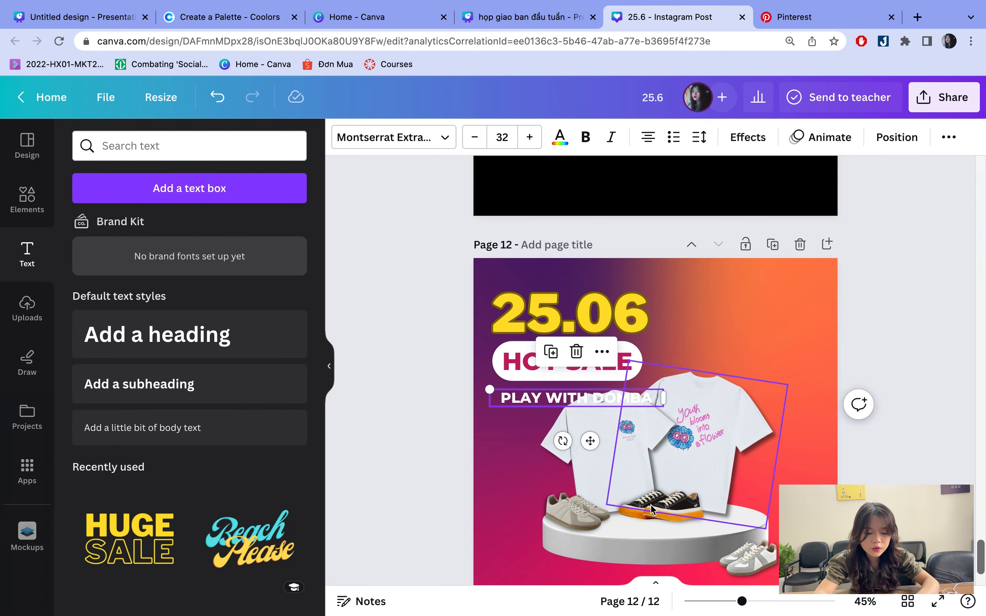
- Reduce the PLAY WITH DOMBA text's font size to 18
left_click(538, 406)
left_click(474, 137)
left_click(474, 138)
left_click(475, 137)
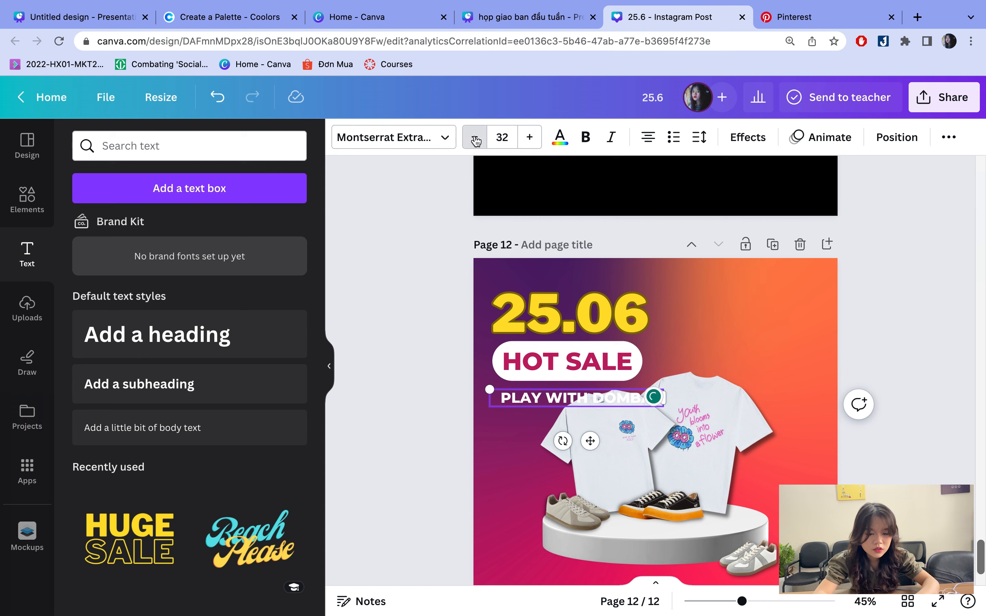
left_click(475, 138)
left_click(474, 138)
left_click(474, 138)
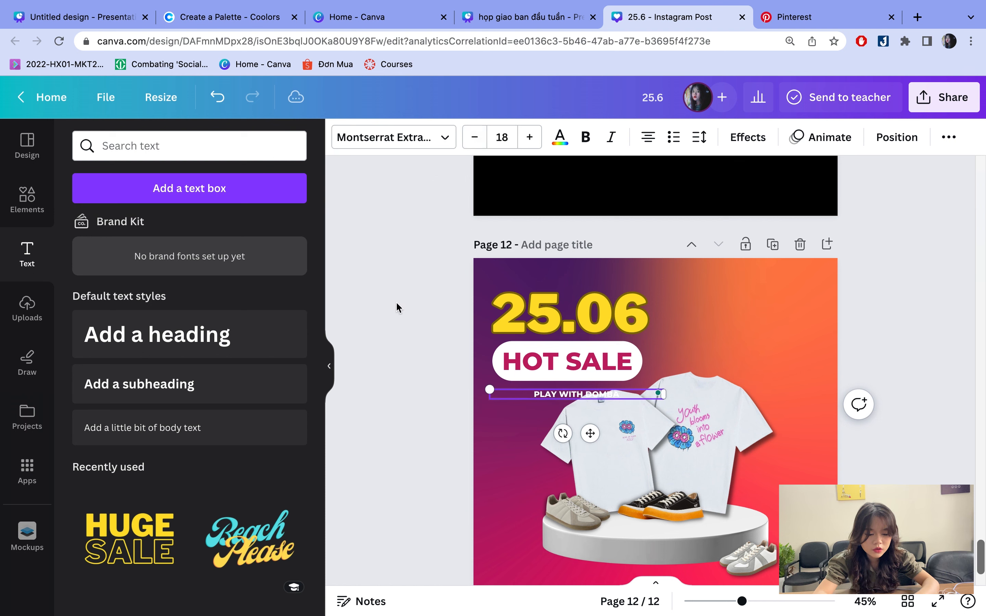
left_click(397, 310)
- Shift the PLAY WITH DOMBA text slightly to the left under the badge and nudge it up a little
left_click_drag(544, 400, 527, 398)
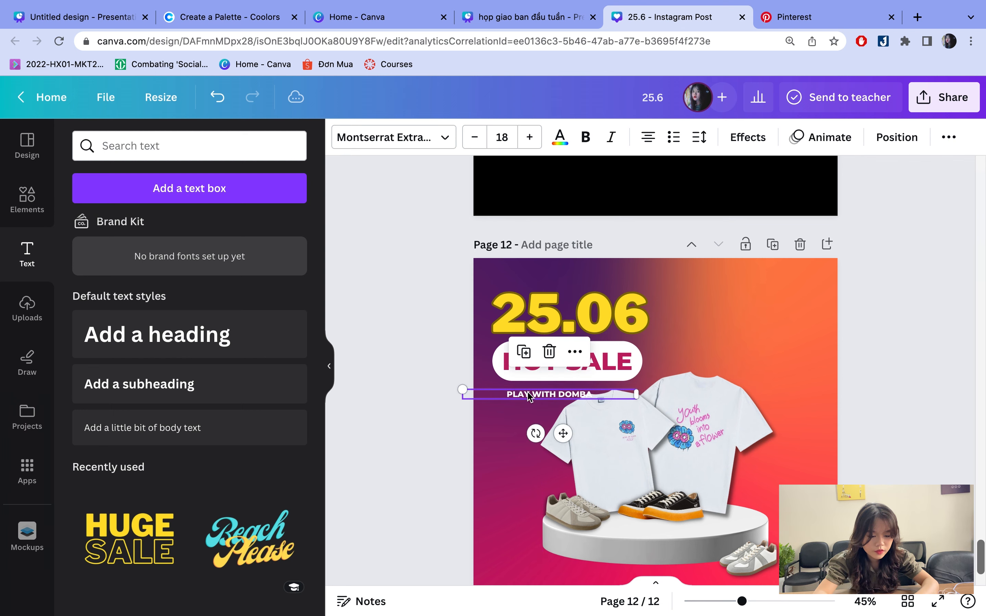
left_click(450, 423)
scroll(529, 424, "up", 5)
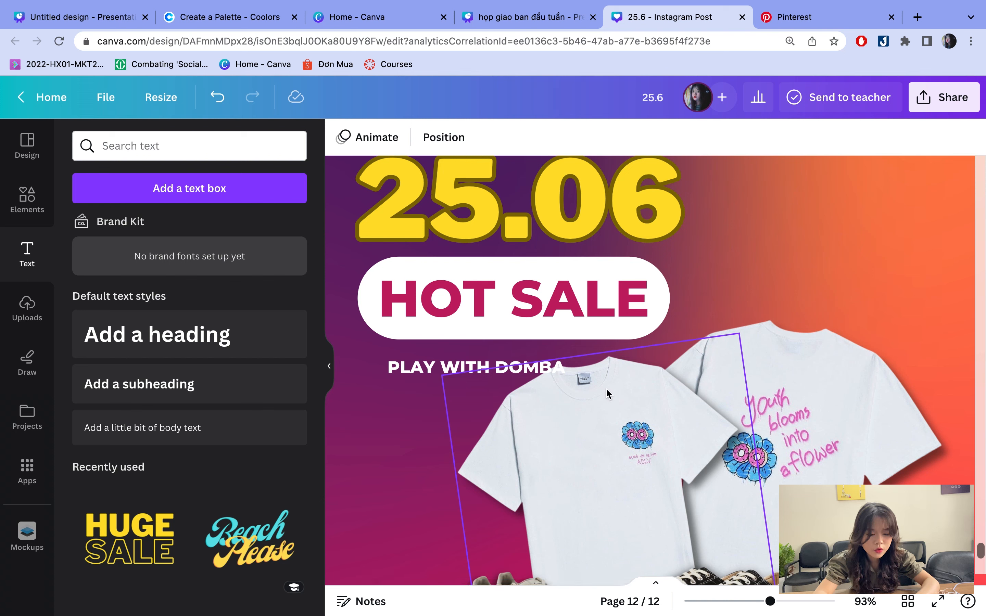
left_click(430, 372)
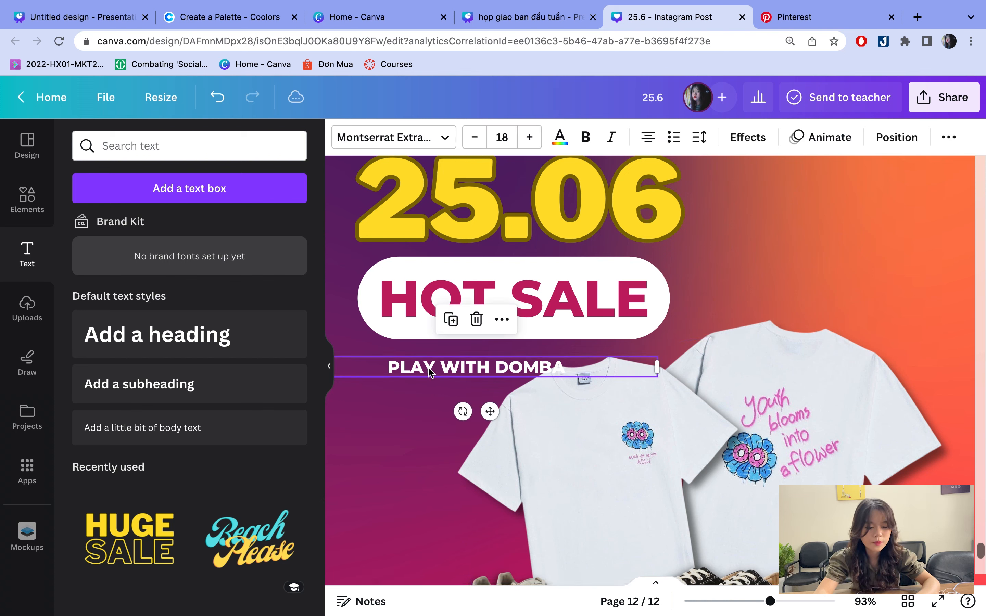
key("Up")
key("Up")
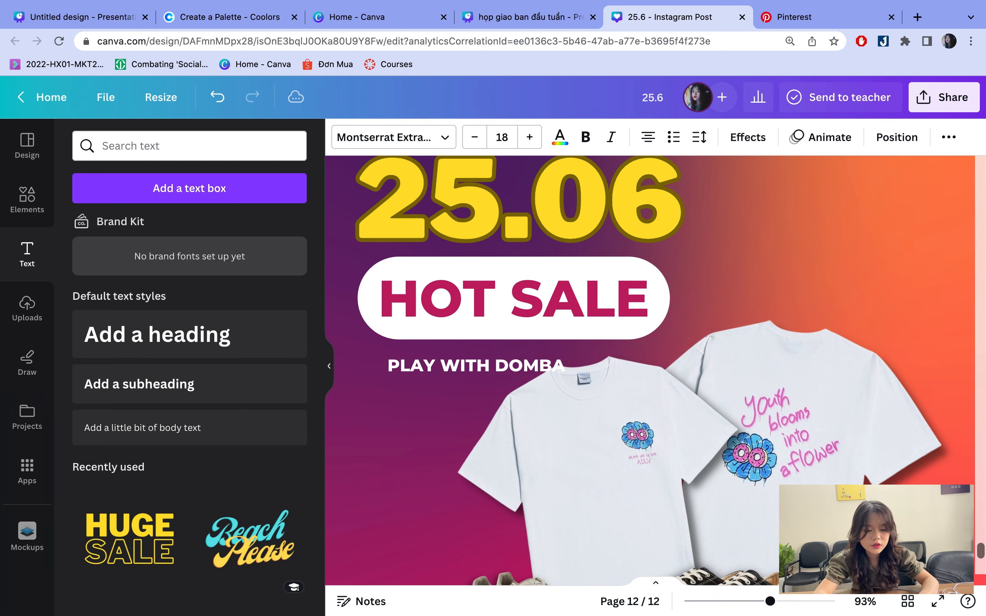
scroll(863, 472, "down", 5)
left_click(413, 373)
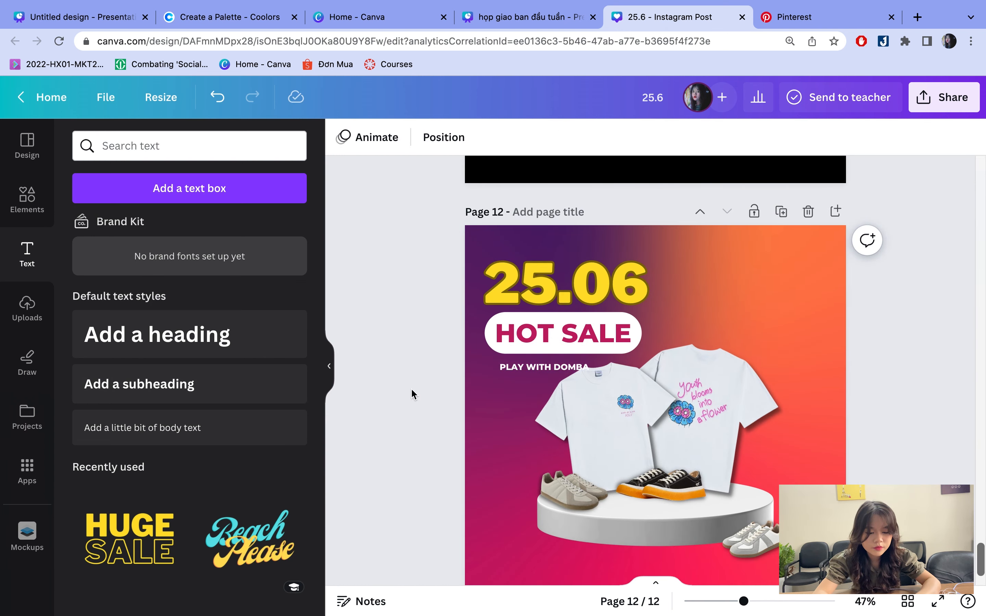
- Duplicate the PLAY WITH DOMBA line four times, stacking the copies evenly below the original
left_click(528, 371)
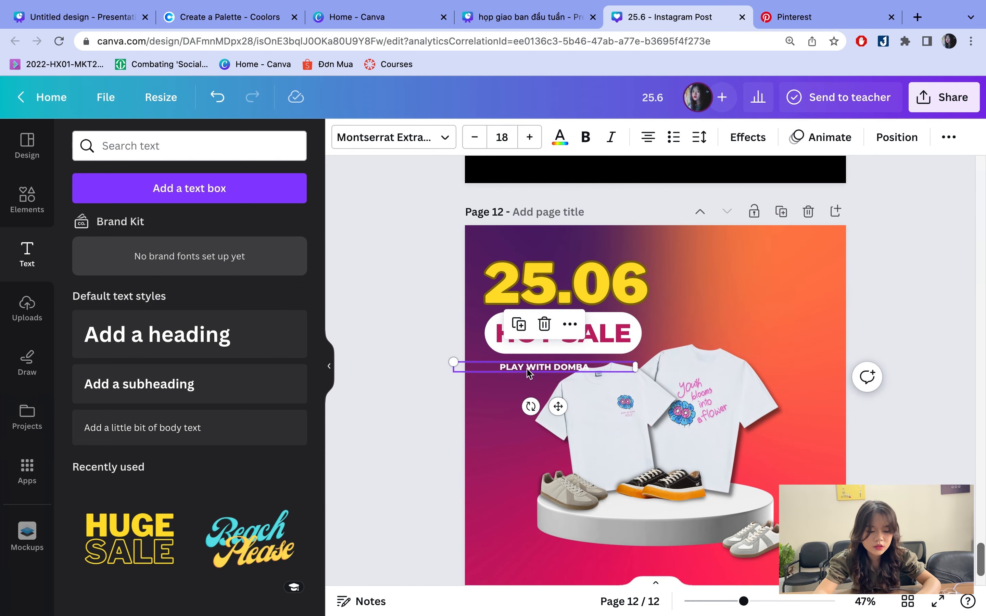
key("super+d")
left_click_drag(527, 368, 504, 400)
key("super+d")
key("super+d")
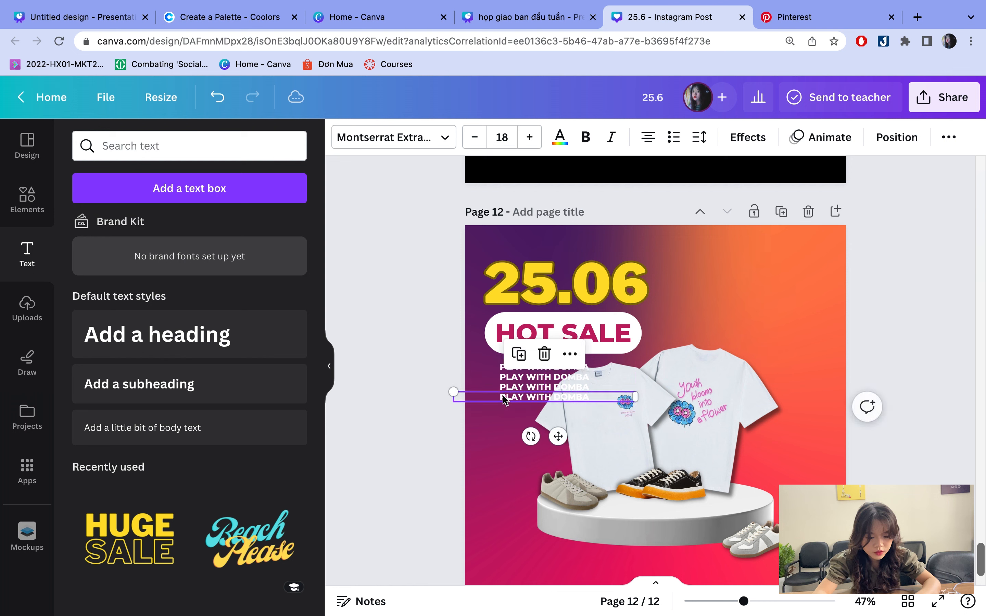
left_click(426, 424)
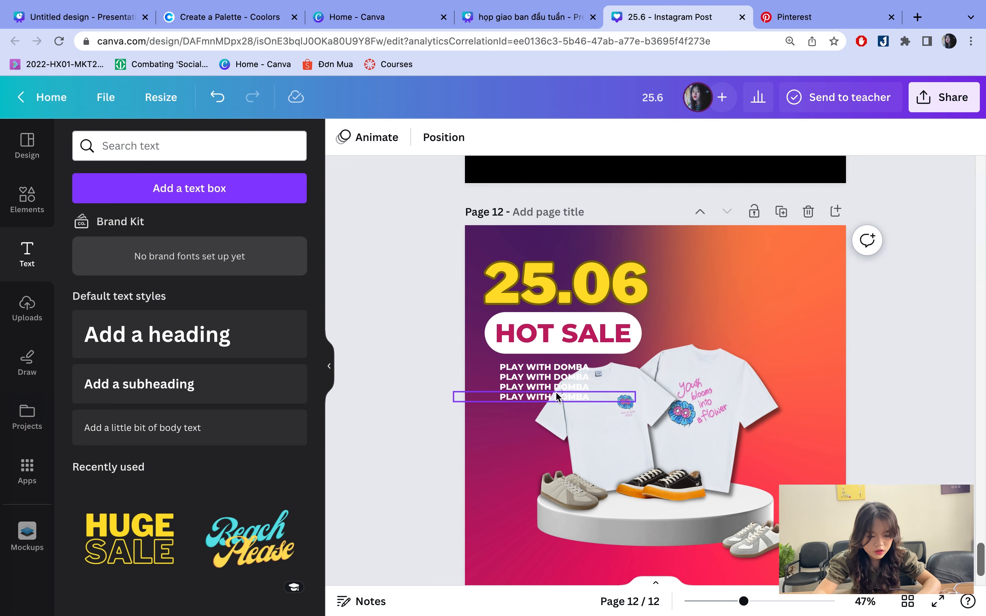
left_click(557, 397)
key("super+d")
left_click_drag(551, 398, 549, 403)
left_click(420, 388)
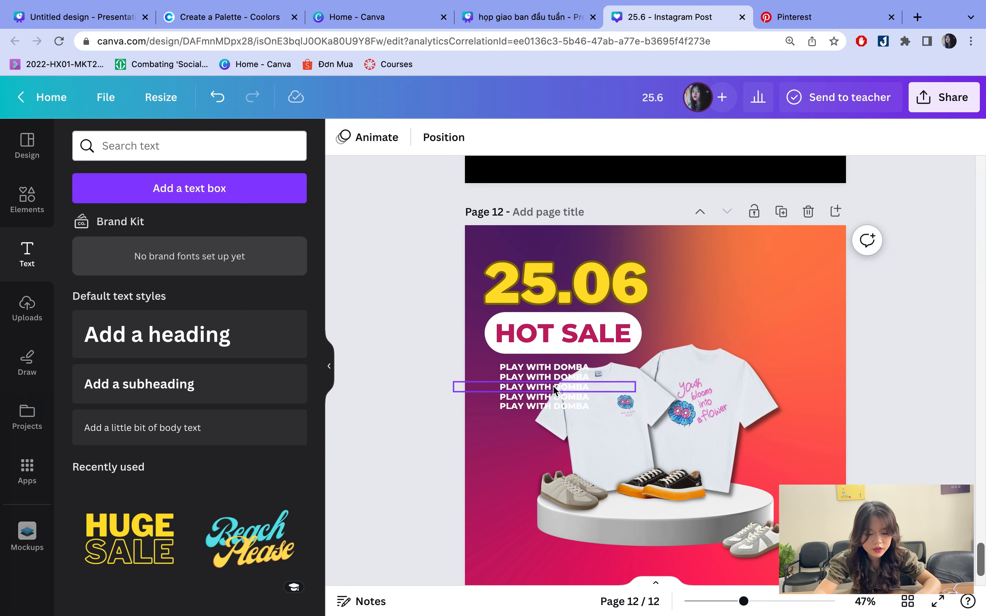
- Try deleting the four duplicate lines below the first PLAY WITH DOMBA, and undo the deletion
left_click_drag(439, 382, 634, 403)
left_click(434, 367)
left_click_drag(494, 381, 509, 411)
key("Delete")
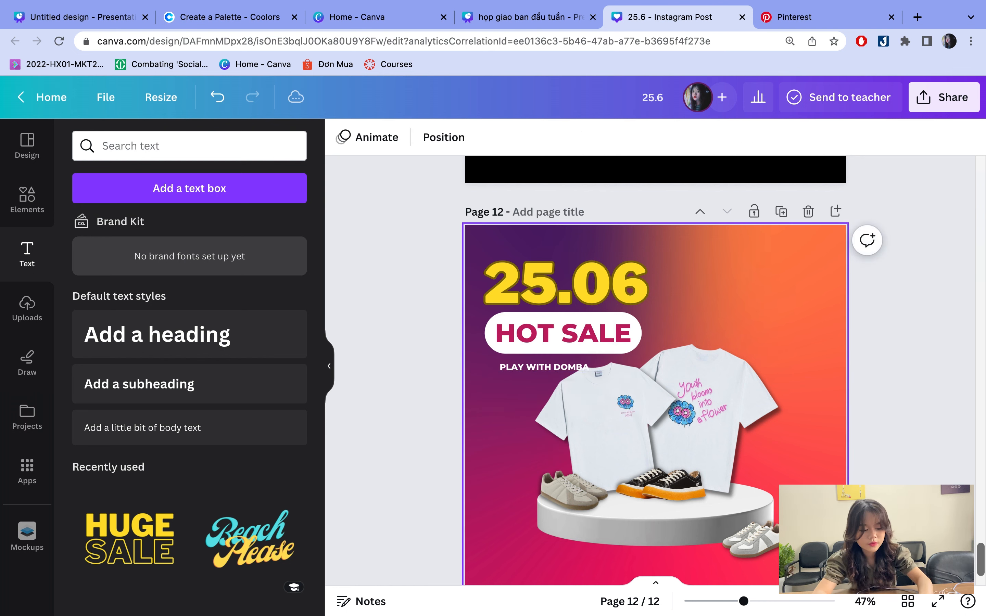
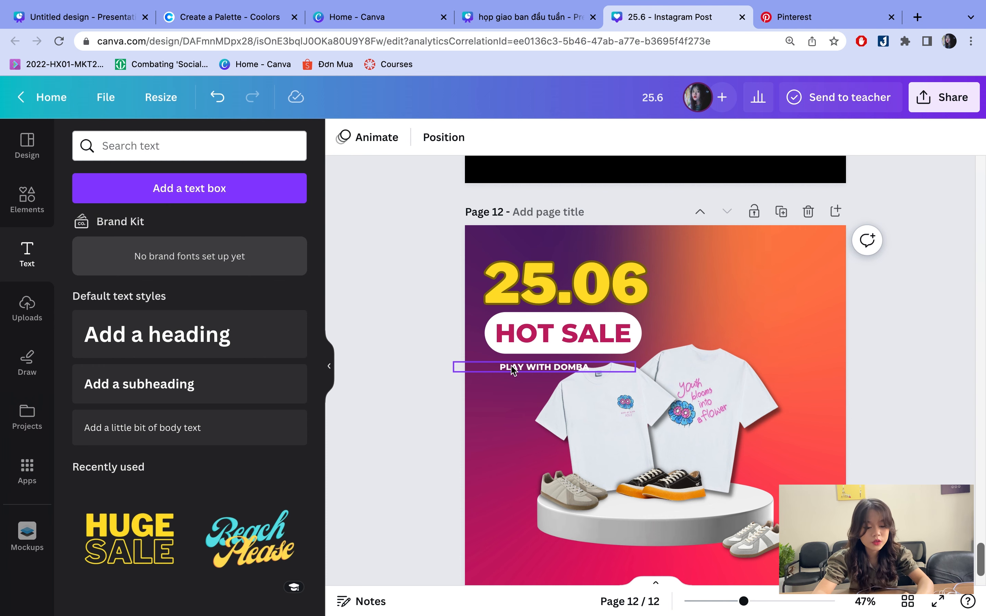
key("ctrl+z")
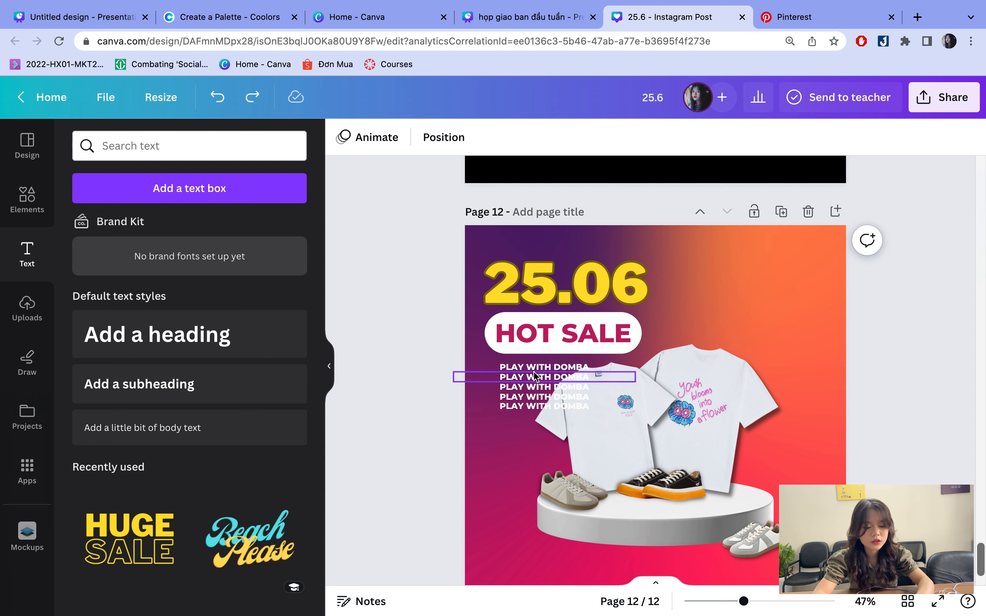
- Apply the Hollow effect to the second and third PLAY WITH DOMBA lines
scroll(498, 383, "up", 5)
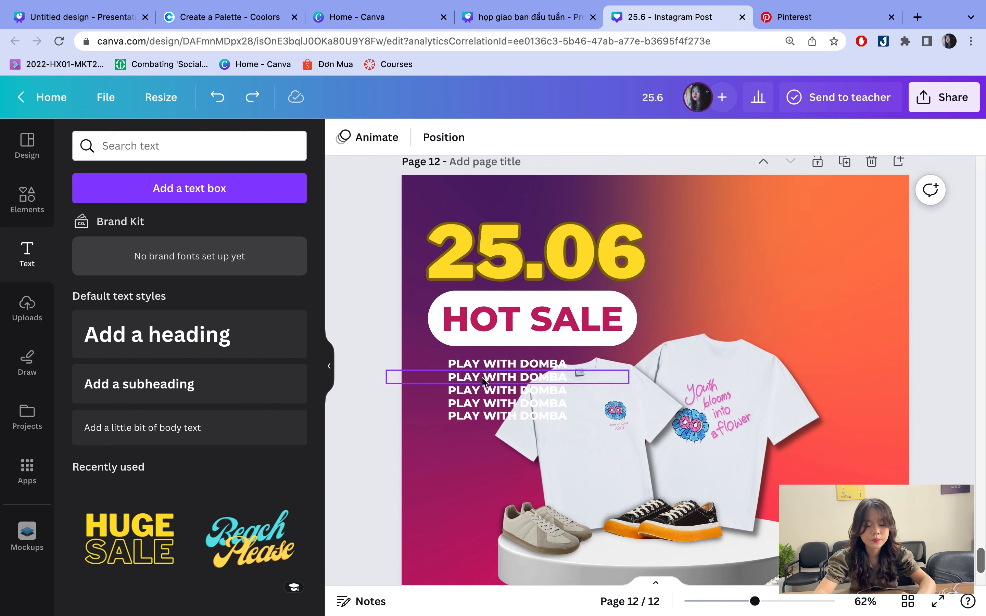
left_click(453, 377)
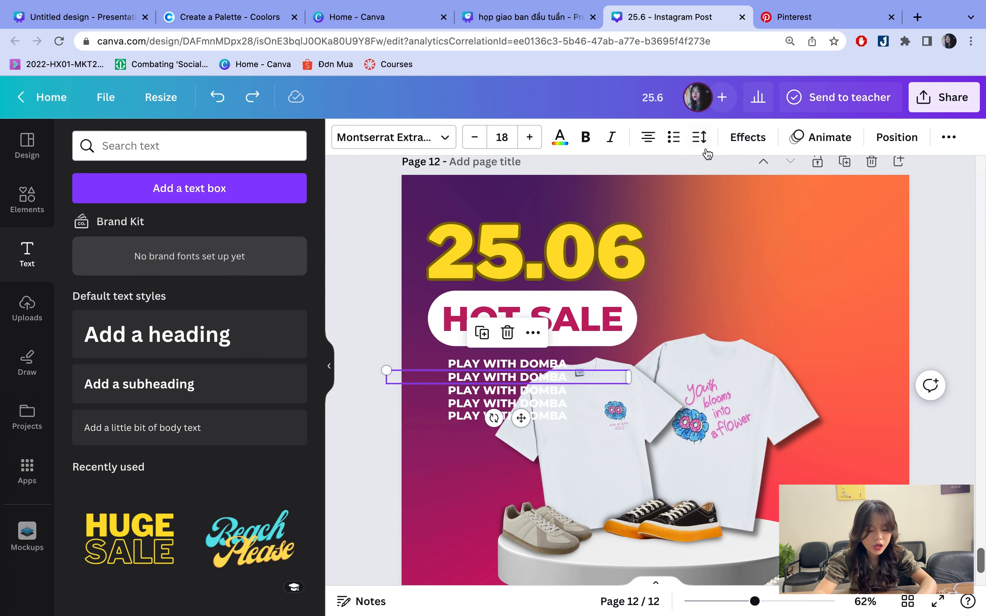
left_click(760, 141)
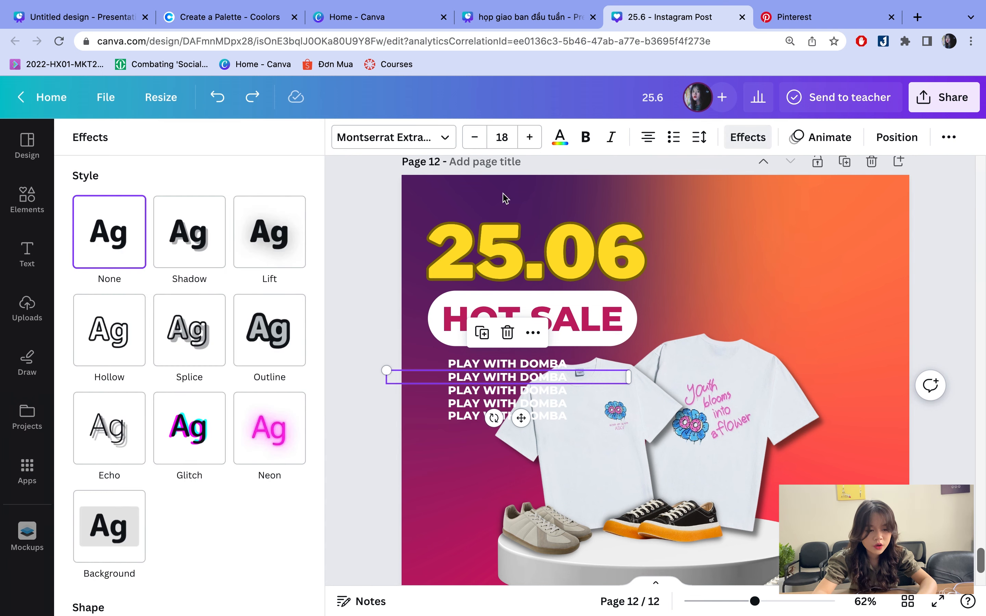
left_click(89, 352)
left_click(470, 390)
left_click(95, 358)
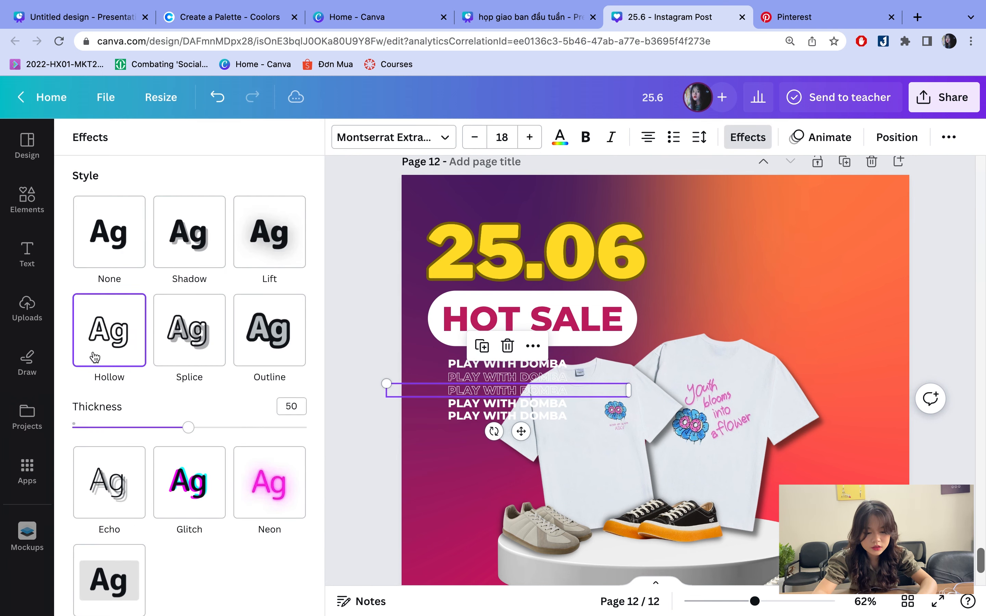
- Fade the third PLAY WITH DOMBA line slightly by lowering its transparency value
left_click(943, 139)
left_click(892, 175)
left_click_drag(888, 236, 857, 236)
- Give the fourth PLAY WITH DOMBA line the Hollow effect and set its transparency to 35
left_click(509, 403)
left_click(95, 344)
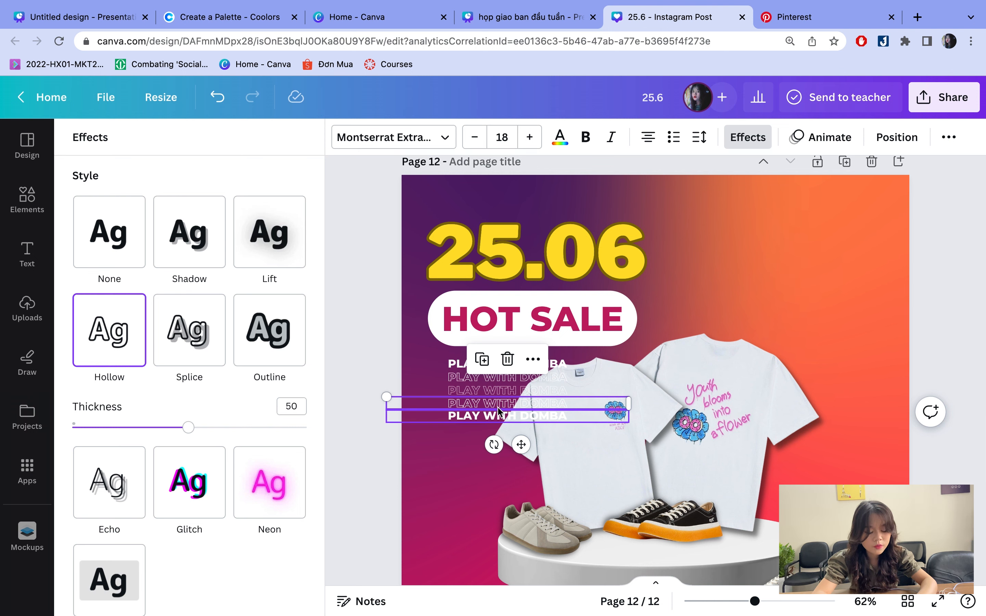
left_click(949, 143)
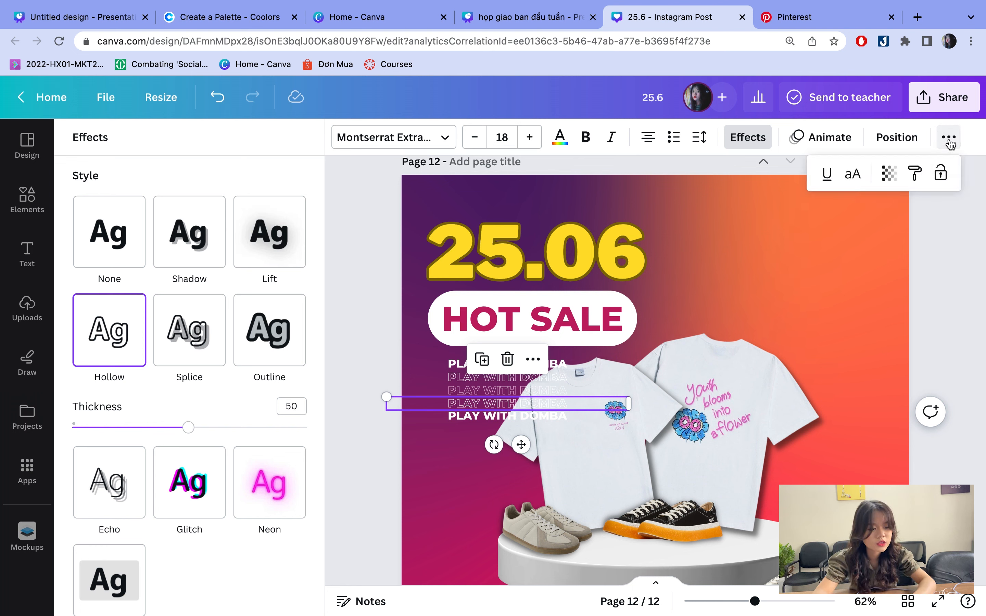
left_click(889, 174)
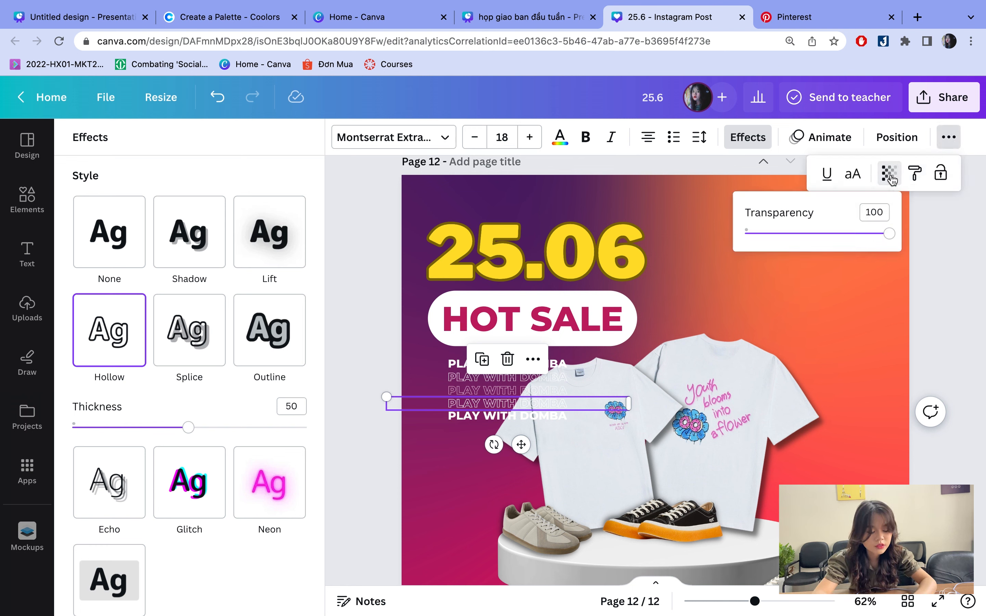
left_click_drag(888, 233, 800, 236)
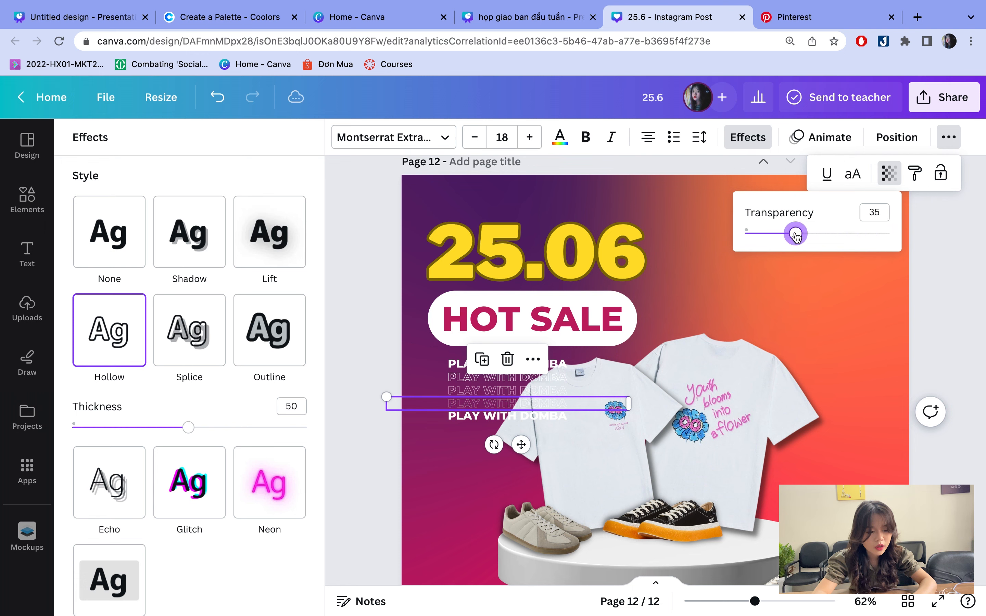
- Set the fifth PLAY WITH DOMBA line's transparency to 22 and apply the Hollow effect to it
left_click(512, 416)
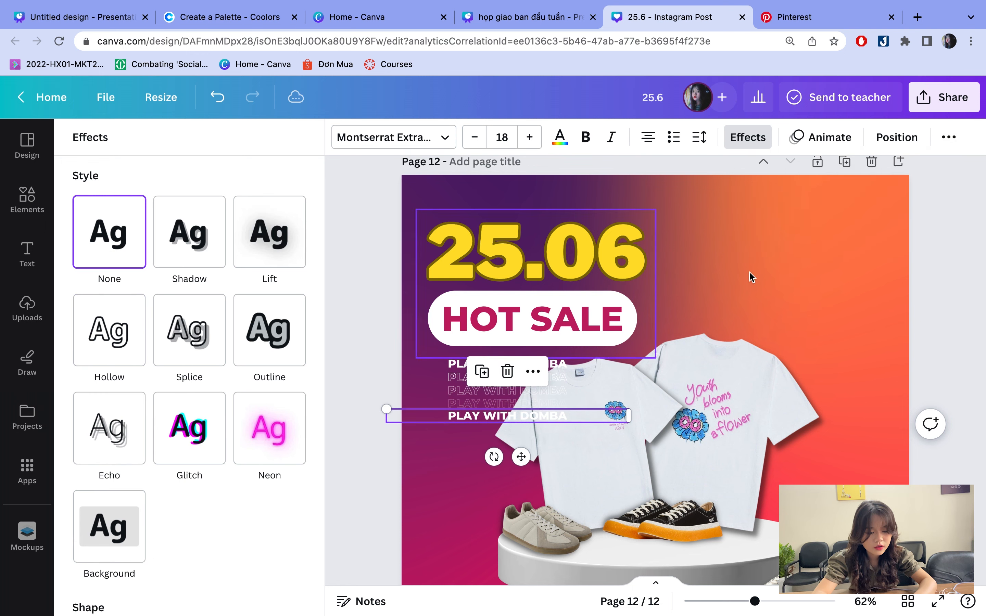
left_click(948, 137)
left_click(892, 174)
left_click_drag(888, 235, 793, 235)
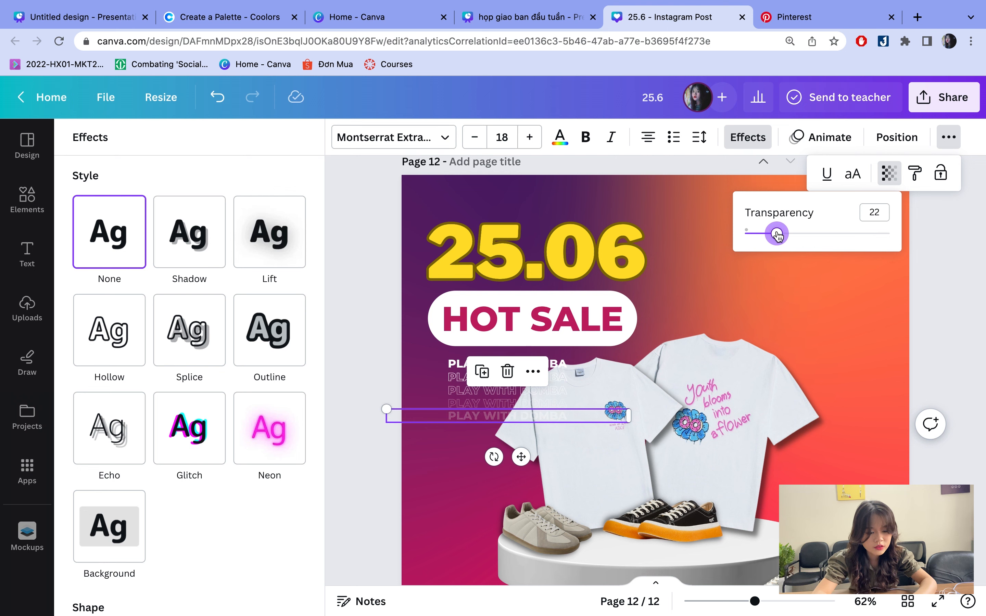
left_click(143, 337)
left_click(366, 375)
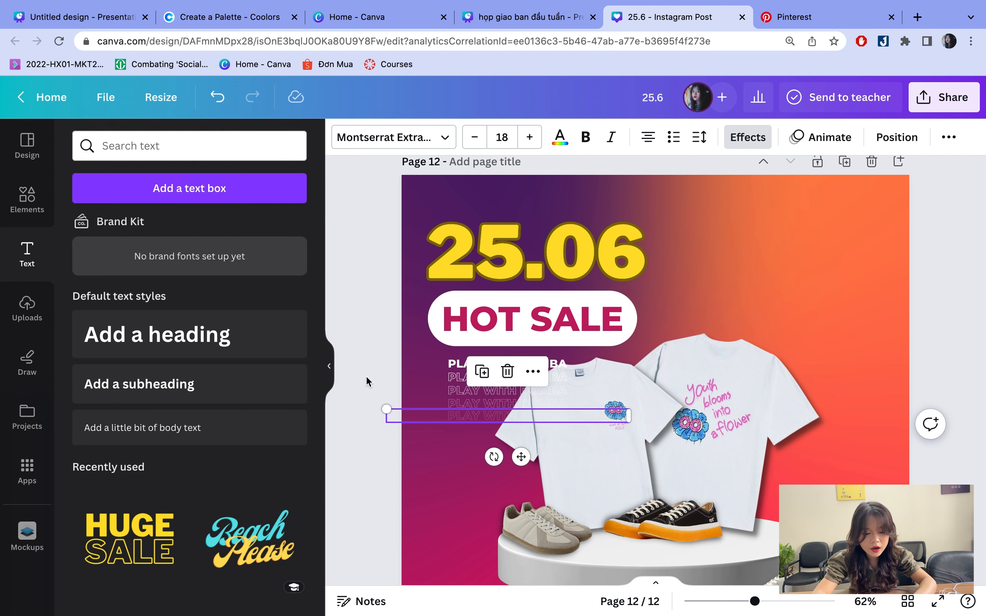
- Send the four hollow PLAY WITH DOMBA lines backward so they sit behind the front white T-shirt
left_click(530, 365)
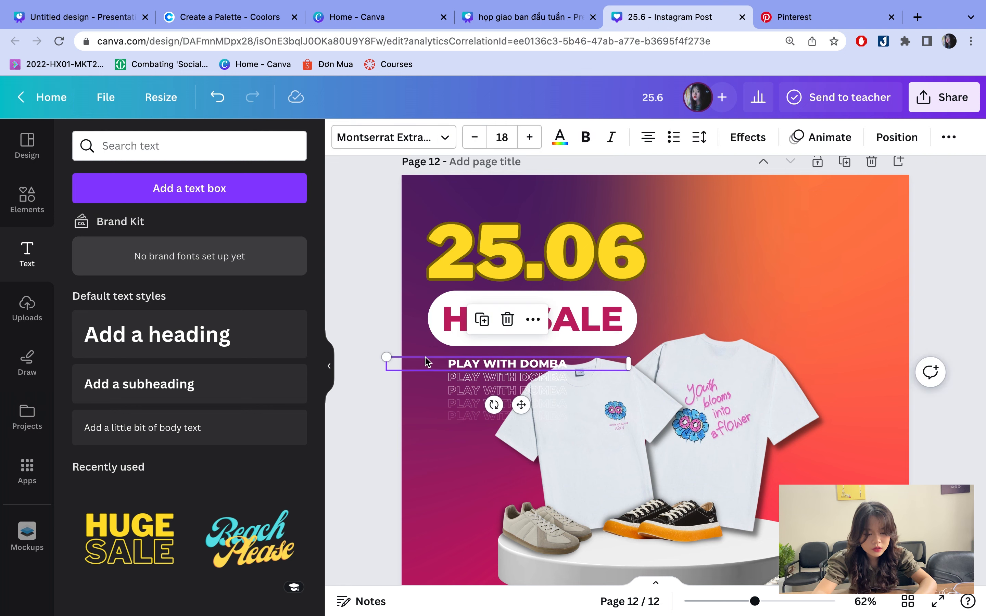
scroll(425, 362, "up", 5)
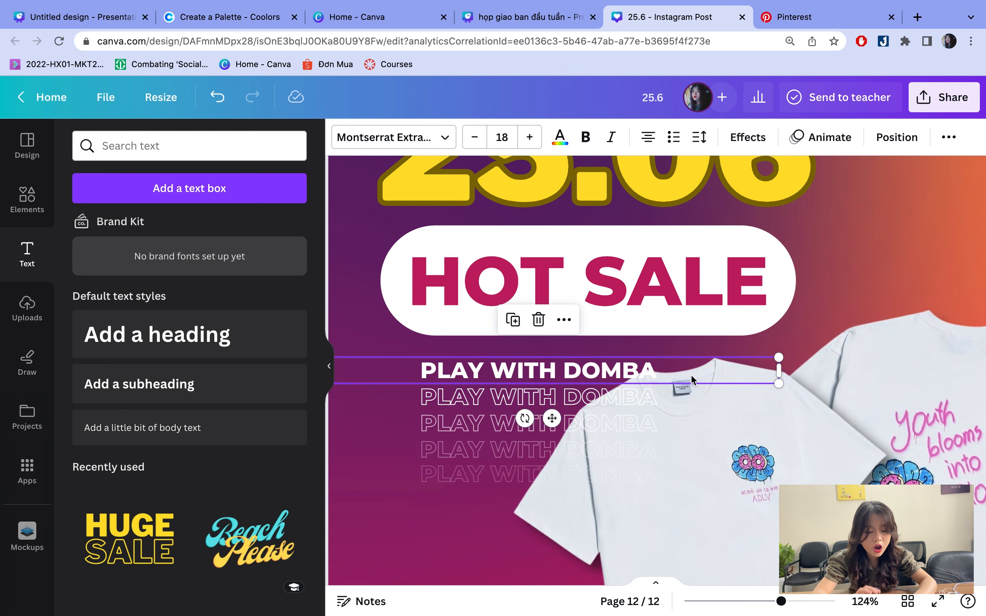
left_click(355, 403)
left_click(358, 424, "shift")
left_click(358, 452, "shift")
left_click(448, 473, "shift")
scroll(448, 465, "down", 5)
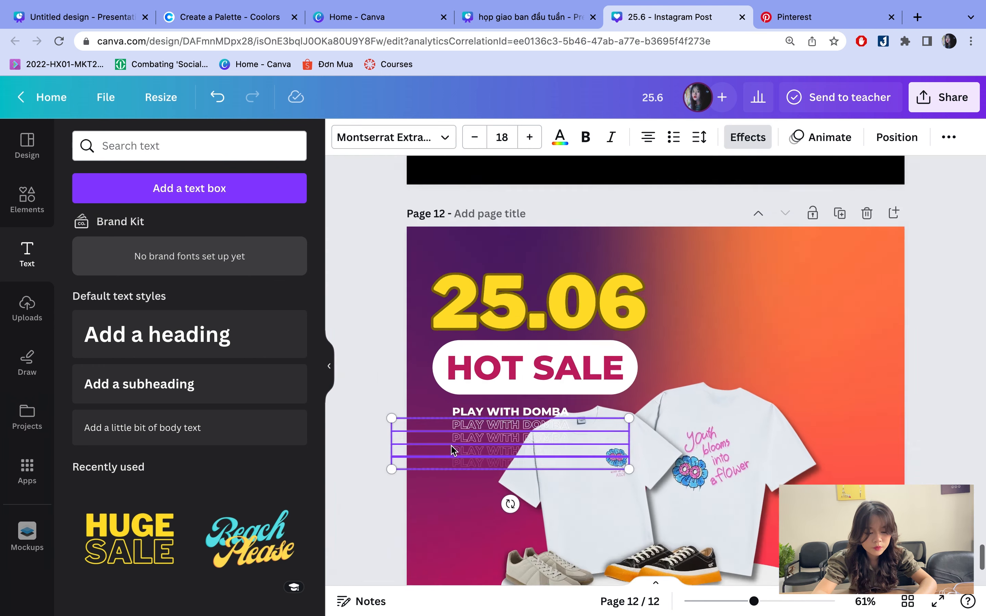
left_click(897, 137)
left_click(247, 216)
left_click(351, 356)
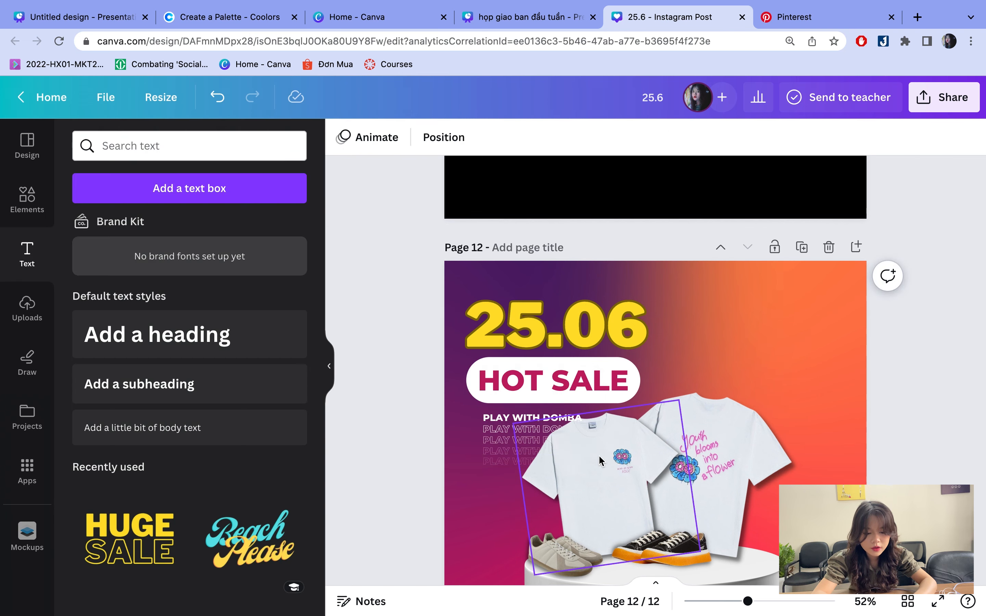
scroll(599, 455, "up", 5)
scroll(565, 450, "left", 3)
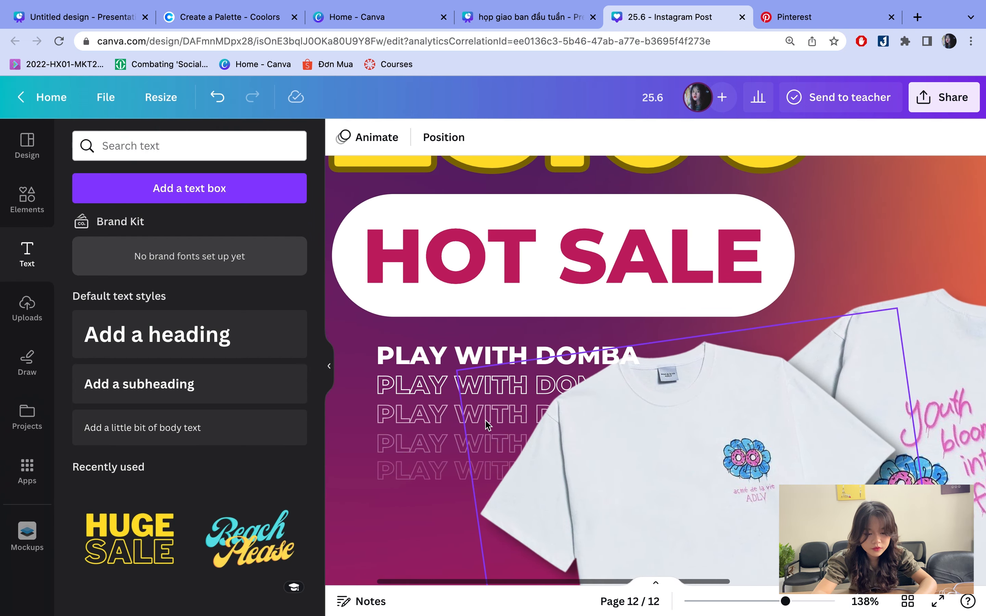
scroll(486, 425, "down", 8)
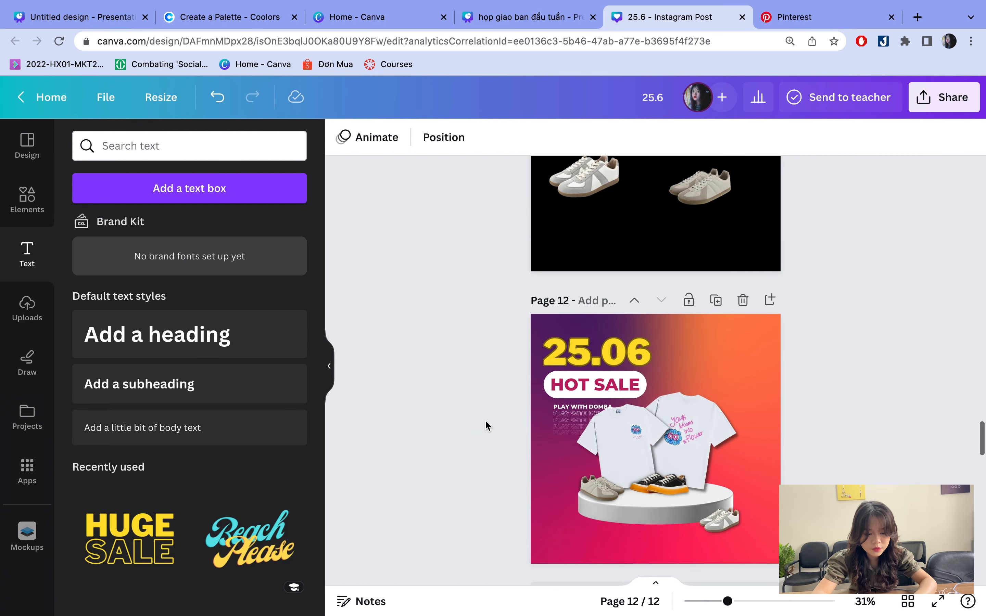
scroll(485, 419, "down", 2)
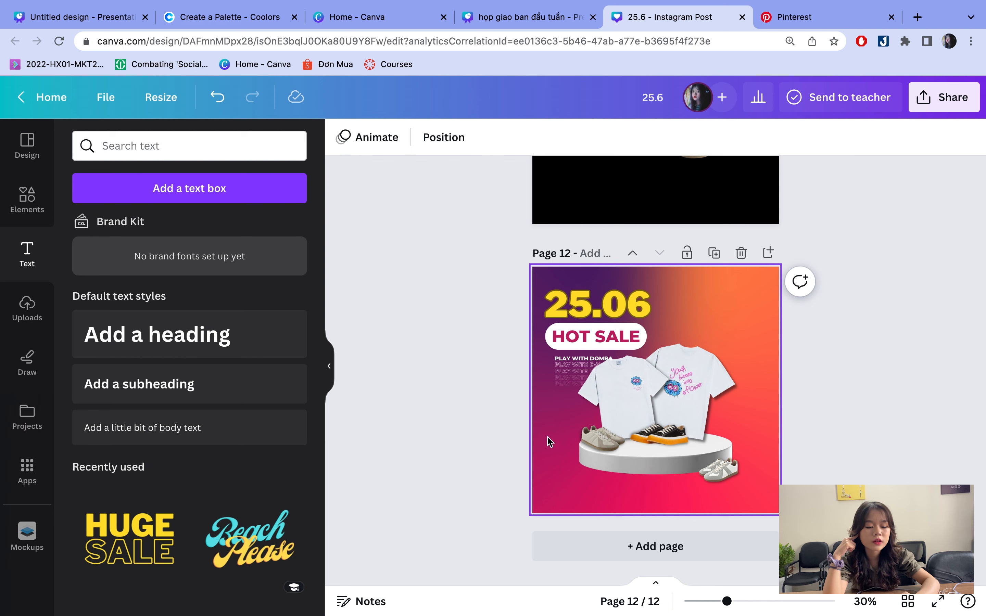
- Search the elements library for "discount tag" and limit the results to graphics
left_click(27, 199)
type("DISCOUNT")
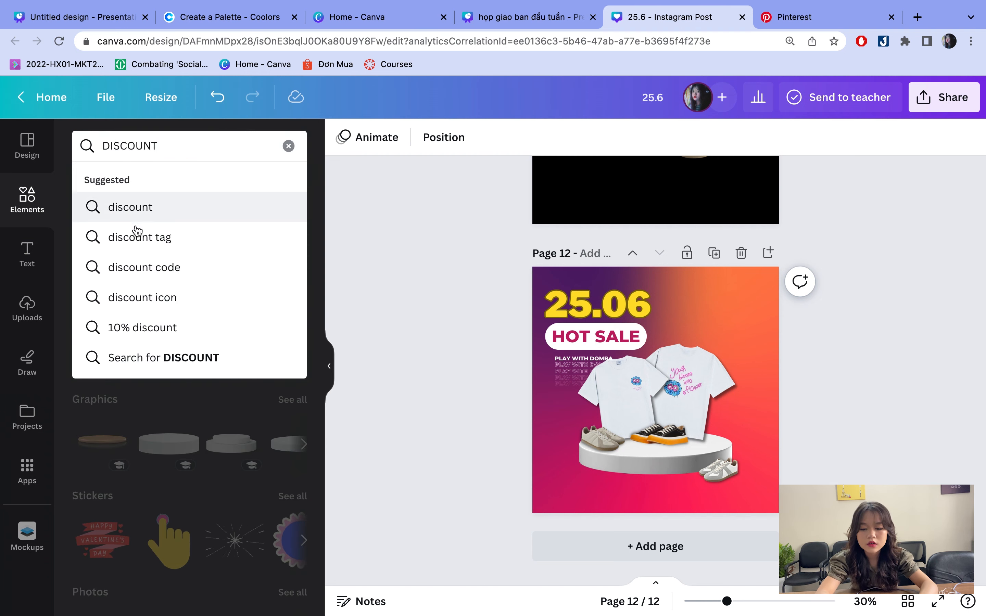
left_click(138, 237)
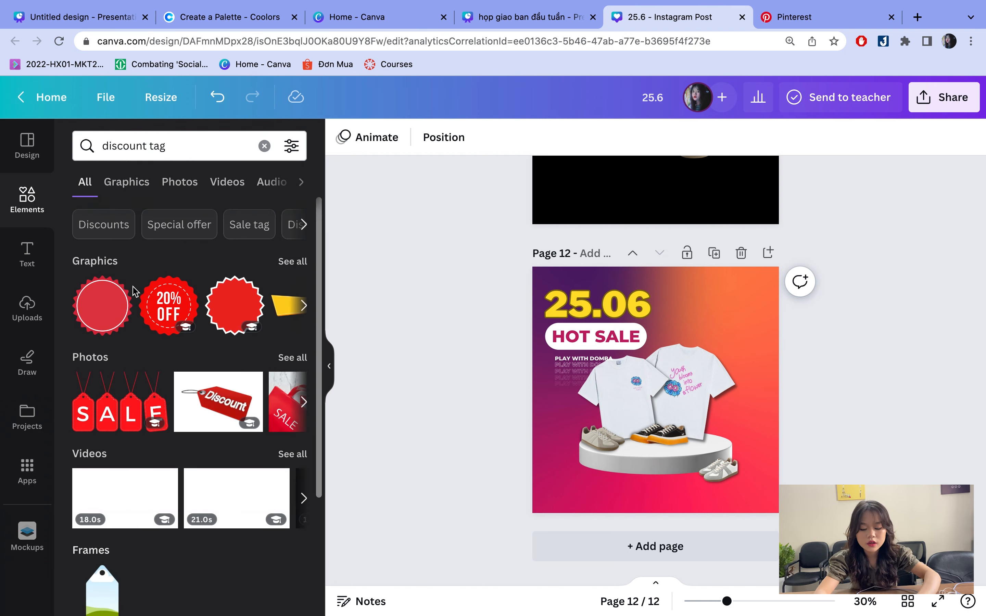
left_click(125, 184)
scroll(123, 359, "down", 1)
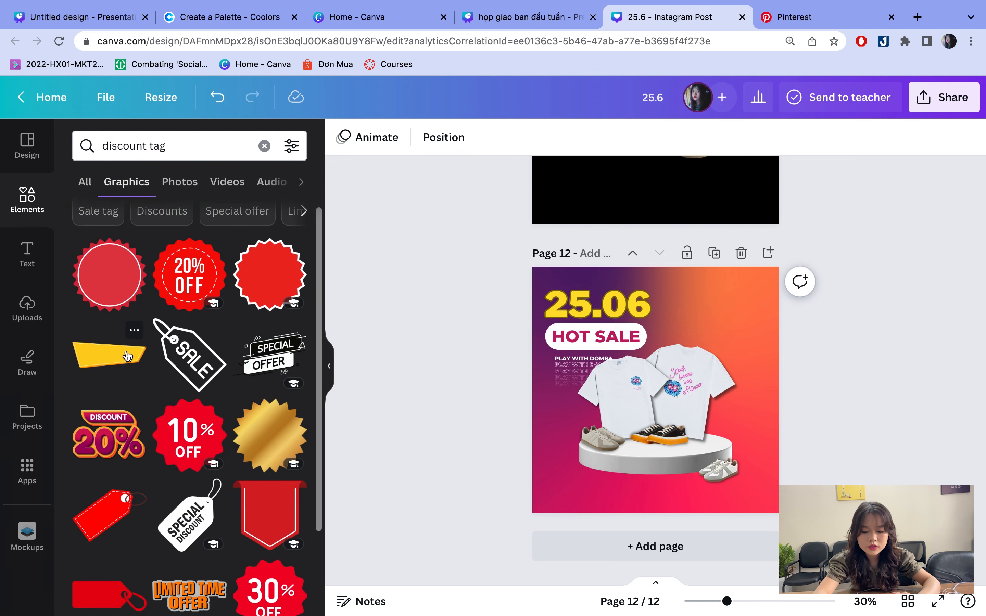
- Try the plain red round badge with a scalloped edge on page 12 and delete it
scroll(122, 358, "down", 2)
left_click(109, 216)
left_click_drag(705, 343, 575, 473)
key("Delete")
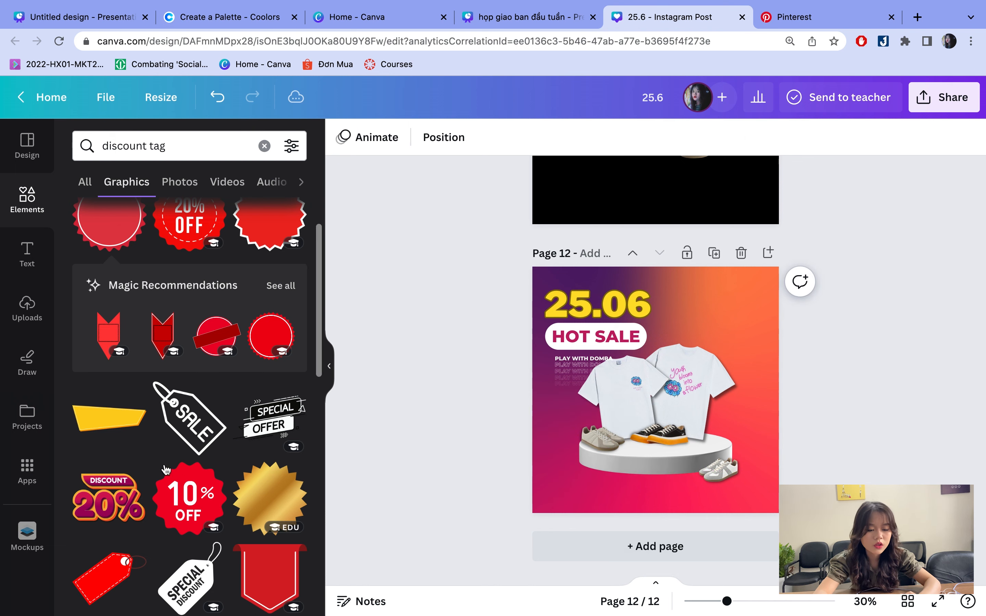
- Try the red ticket-shaped label with zigzag ends on the design and remove it
scroll(141, 468, "down", 4)
scroll(141, 469, "down", 6)
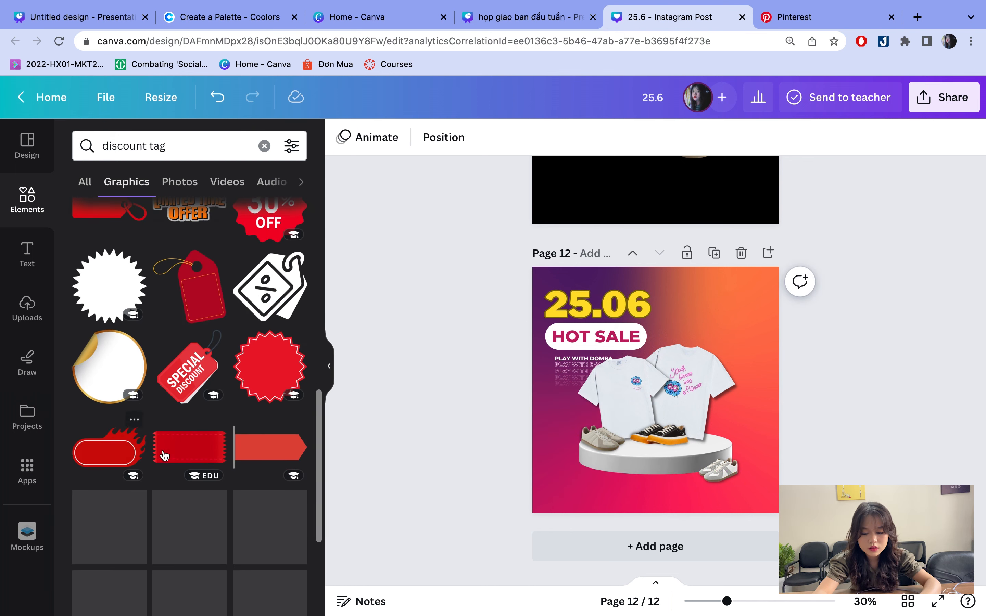
left_click(185, 456)
key("Delete")
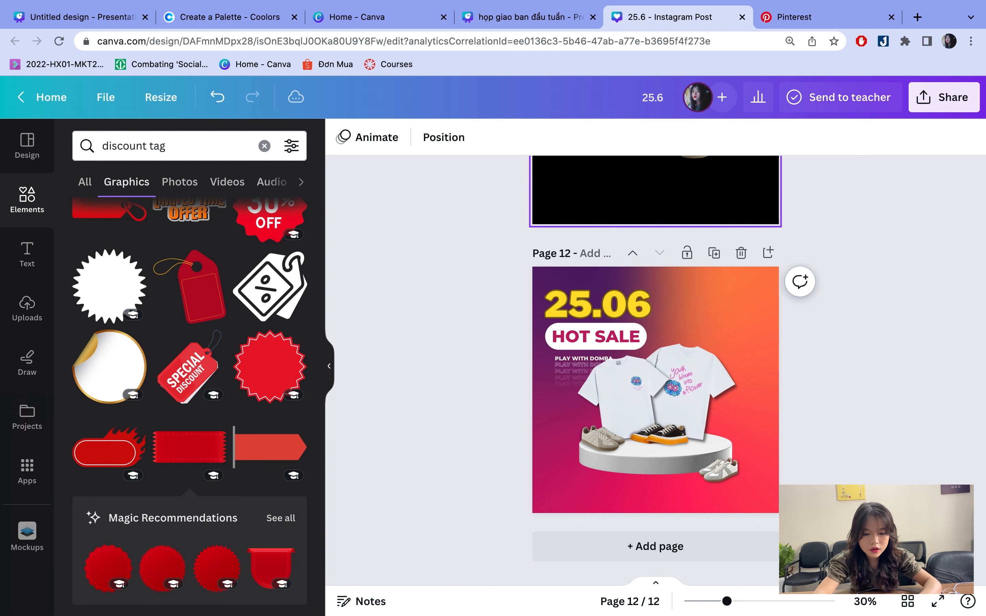
- Browse the discount tag graphics for a label that suits the sale post
scroll(157, 439, "down", 5)
scroll(157, 439, "down", 1)
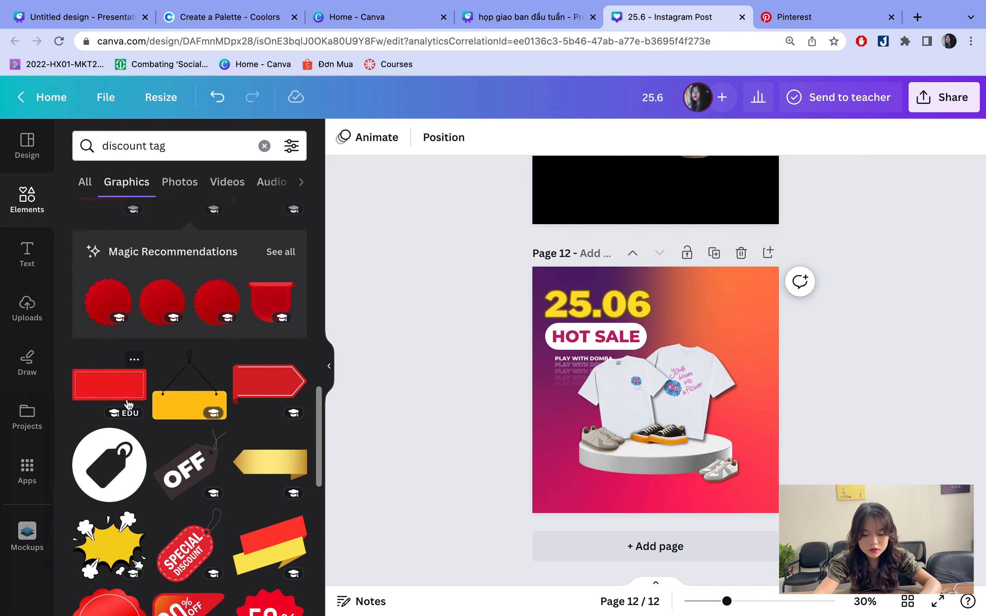
scroll(129, 405, "down", 6)
scroll(202, 437, "down", 10)
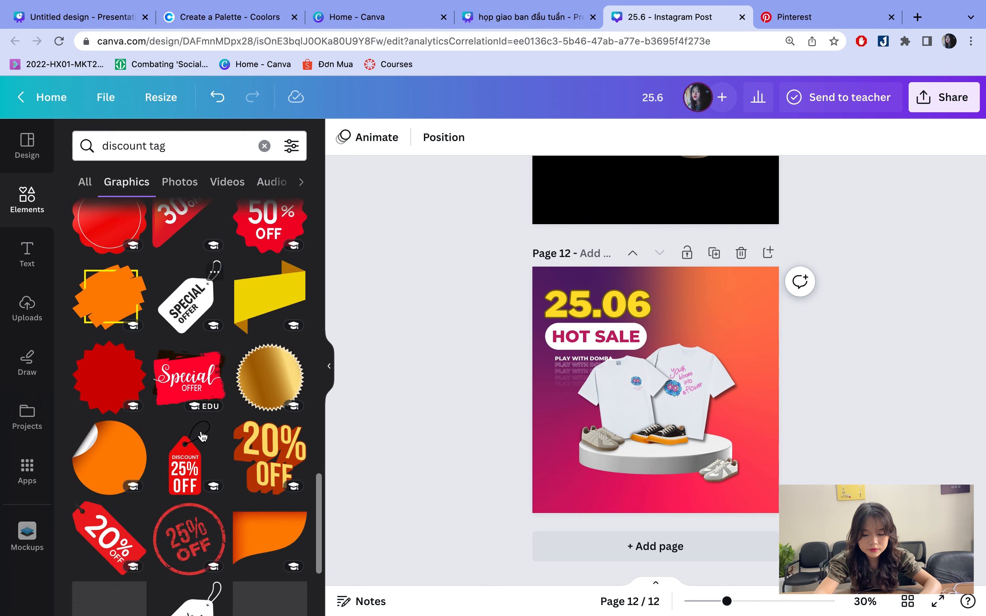
scroll(202, 436, "down", 12)
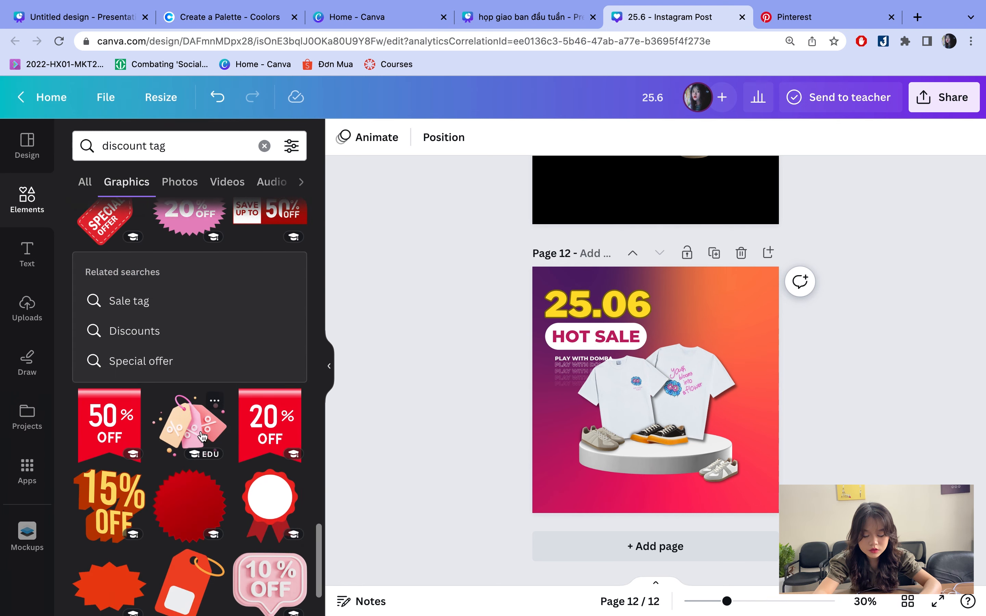
scroll(202, 436, "down", 10)
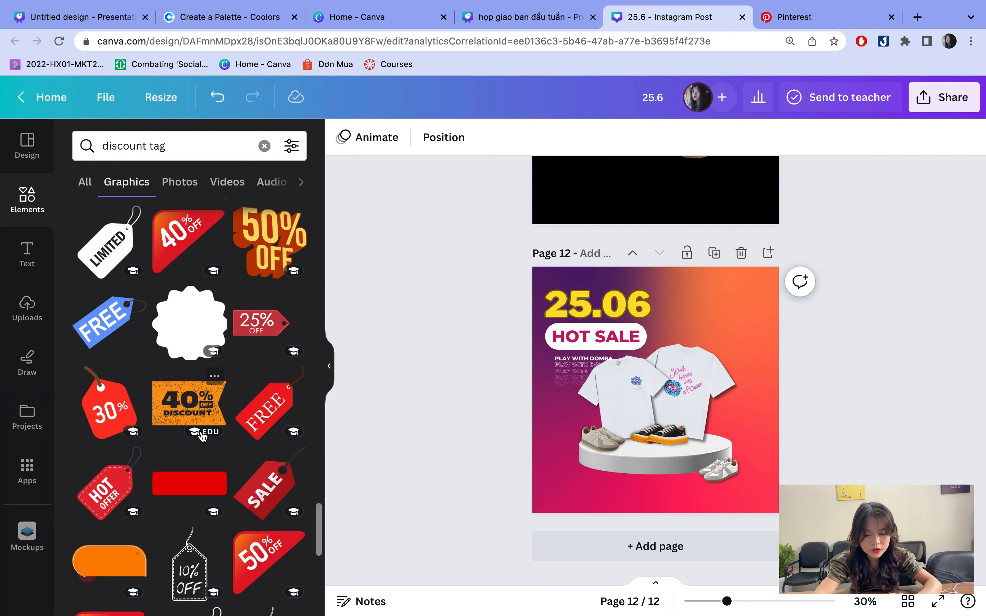
scroll(202, 436, "down", 10)
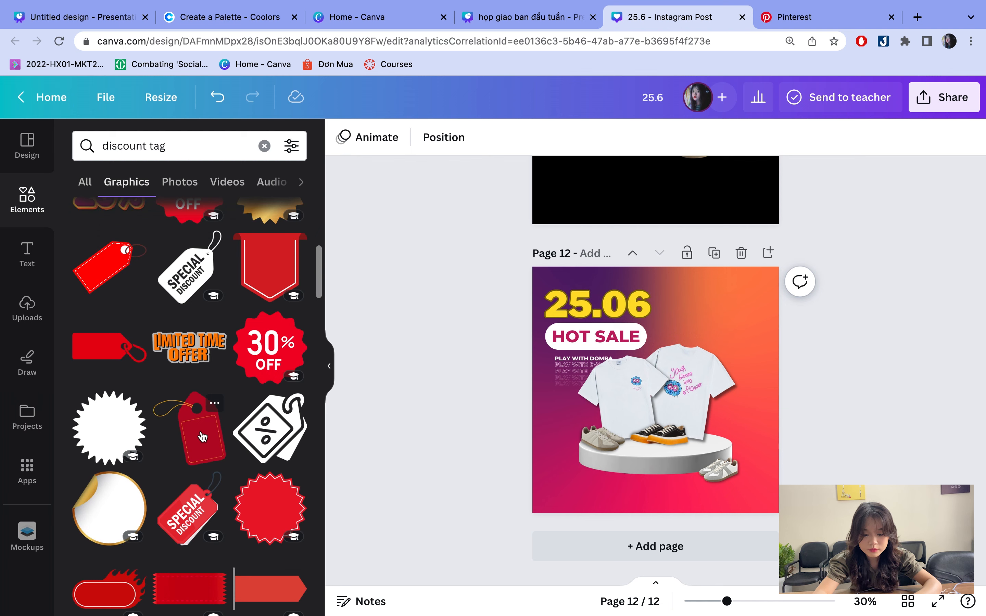
scroll(203, 437, "up", 5)
scroll(203, 436, "up", 2)
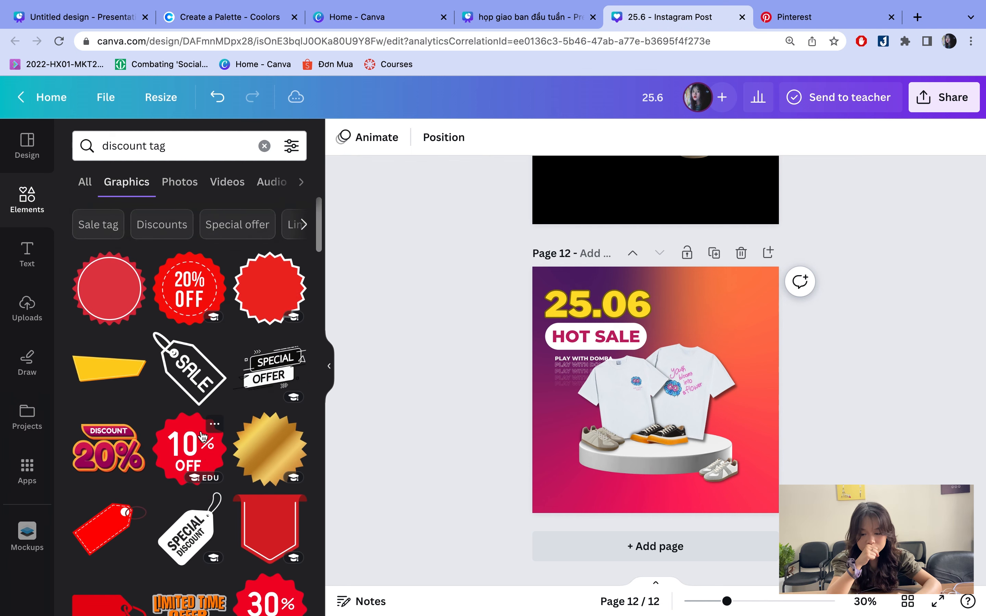
scroll(202, 436, "down", 6)
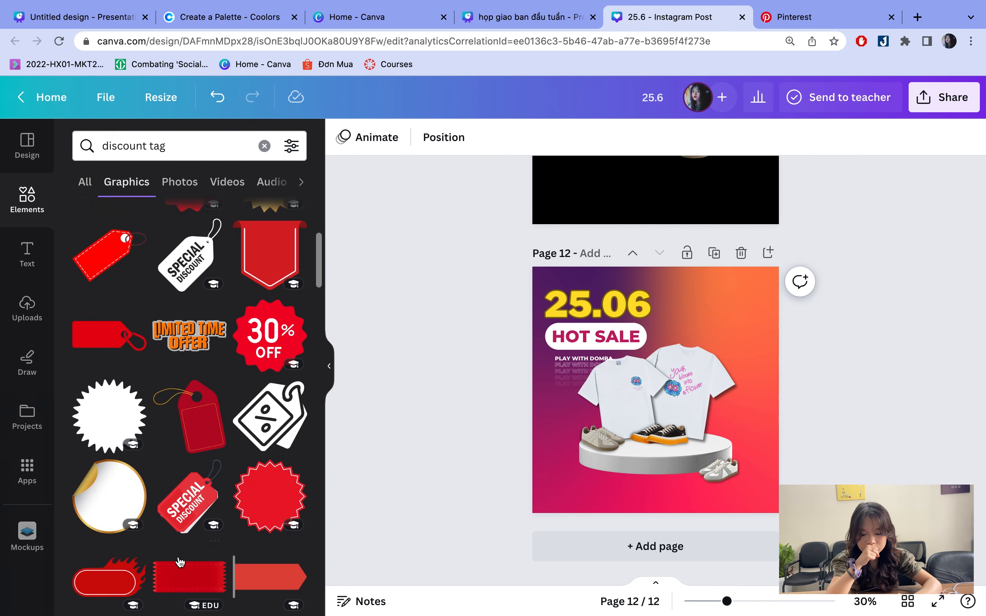
- Try the red zigzag-ended ticket over the podium and delete it
left_click(180, 563)
left_click_drag(753, 433, 654, 463)
key("Delete")
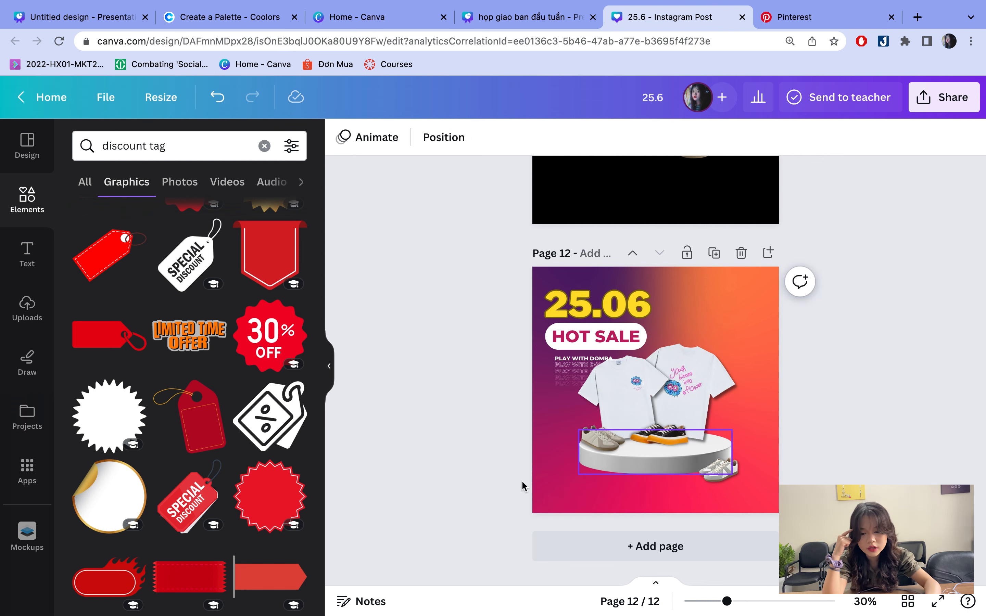
- Try the red round badge with both of its red areas recoloured from the document colors, and delete it
scroll(129, 353, "up", 10)
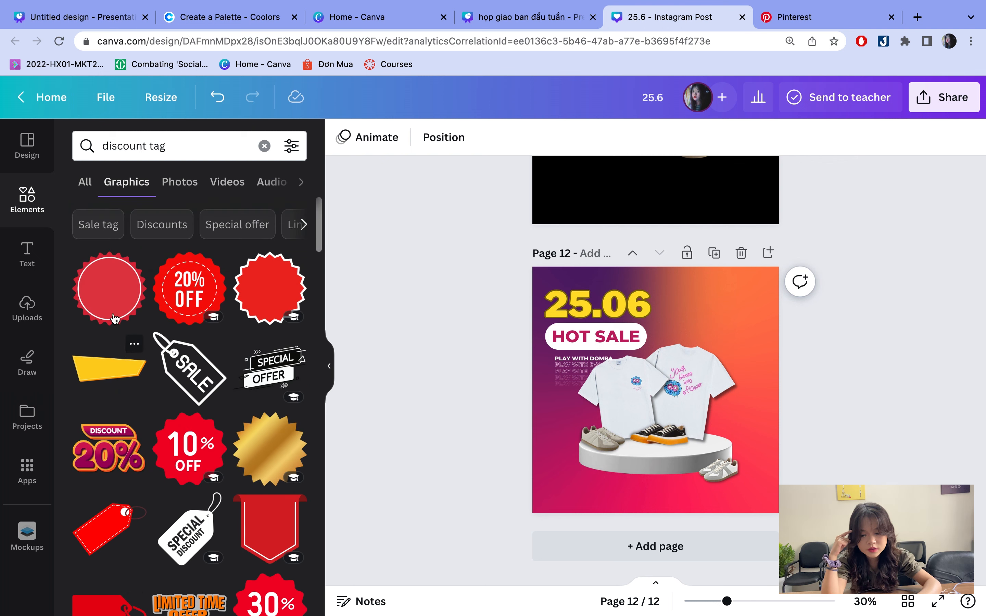
left_click(109, 306)
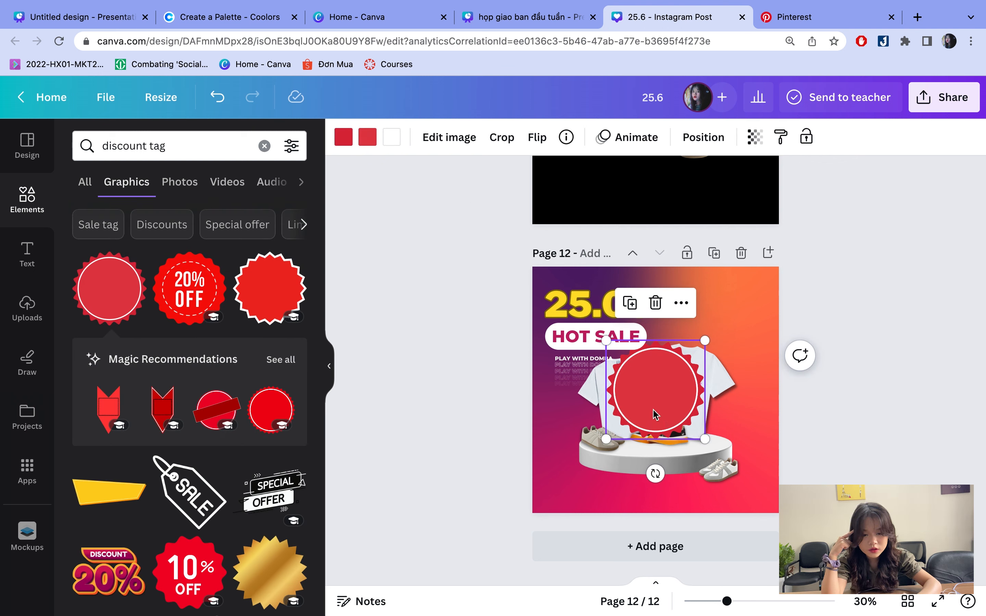
left_click_drag(654, 411, 654, 421)
left_click(341, 135)
left_click(209, 269)
left_click(368, 138)
left_click(250, 227)
left_click(692, 411)
key("Delete")
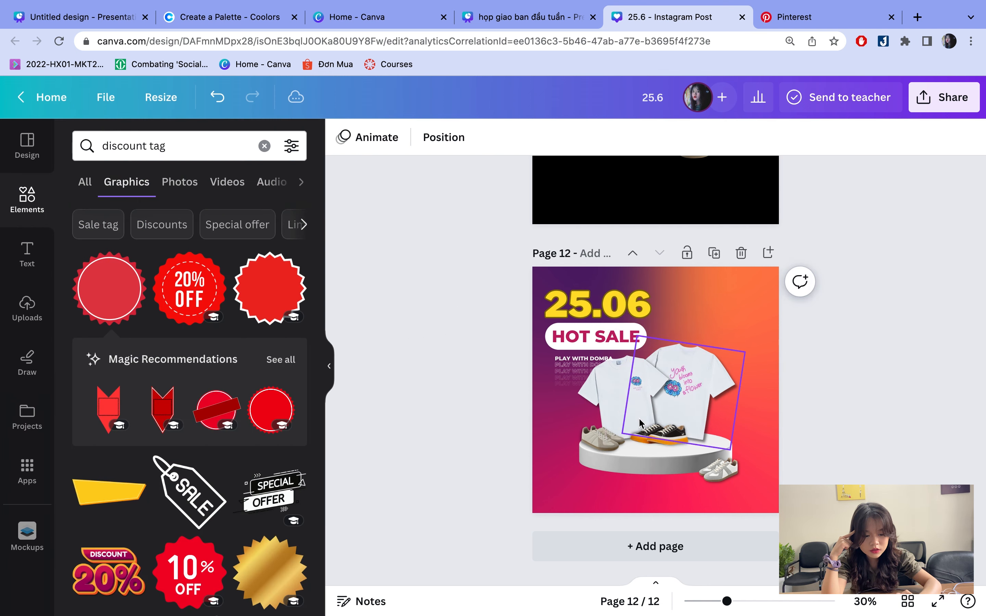
- Try the plain red horizontal price tag with a string loop and delete it
scroll(97, 322, "down", 8)
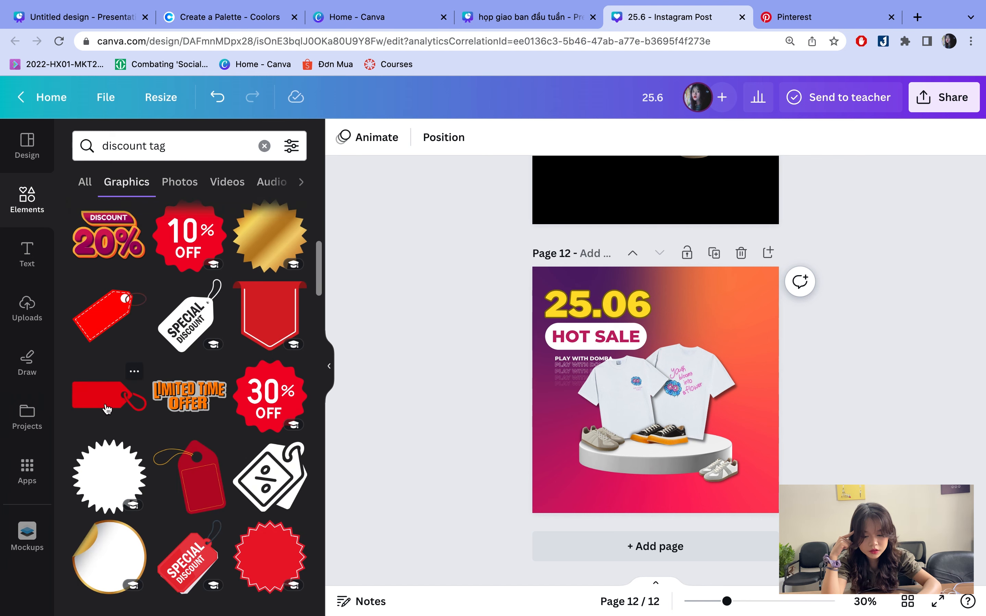
left_click(97, 322)
key("Delete")
scroll(176, 407, "down", 5)
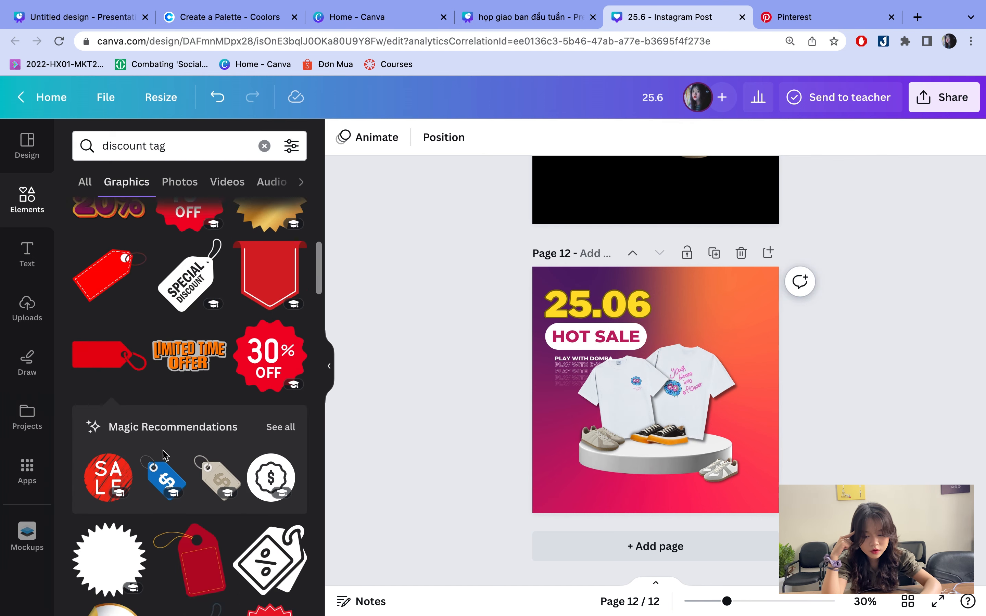
- Insert the red zigzag-ended ticket again, move it down over the podium, and delete it
left_click(176, 438)
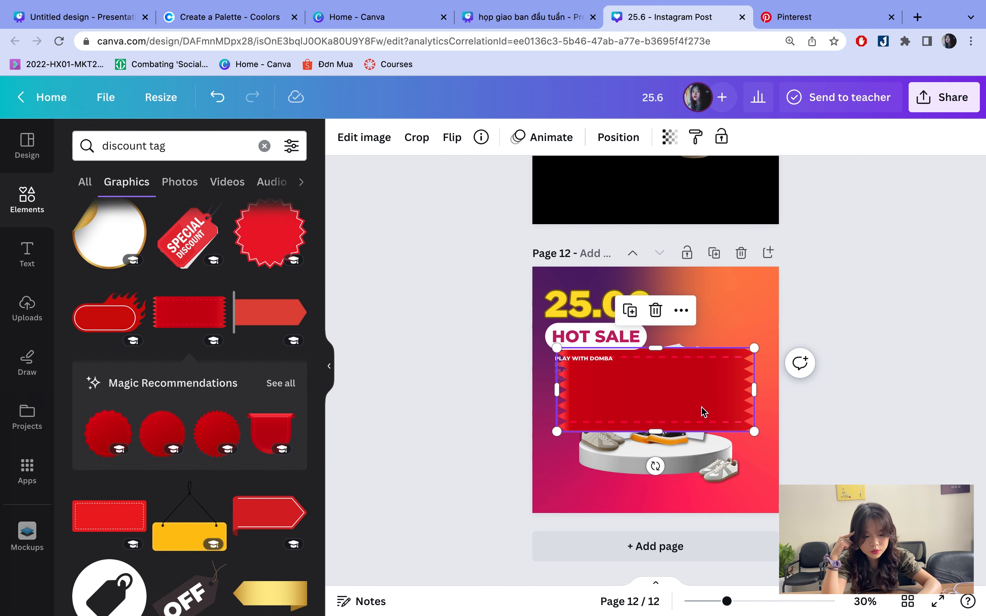
left_click_drag(703, 412, 688, 446)
left_click(415, 295)
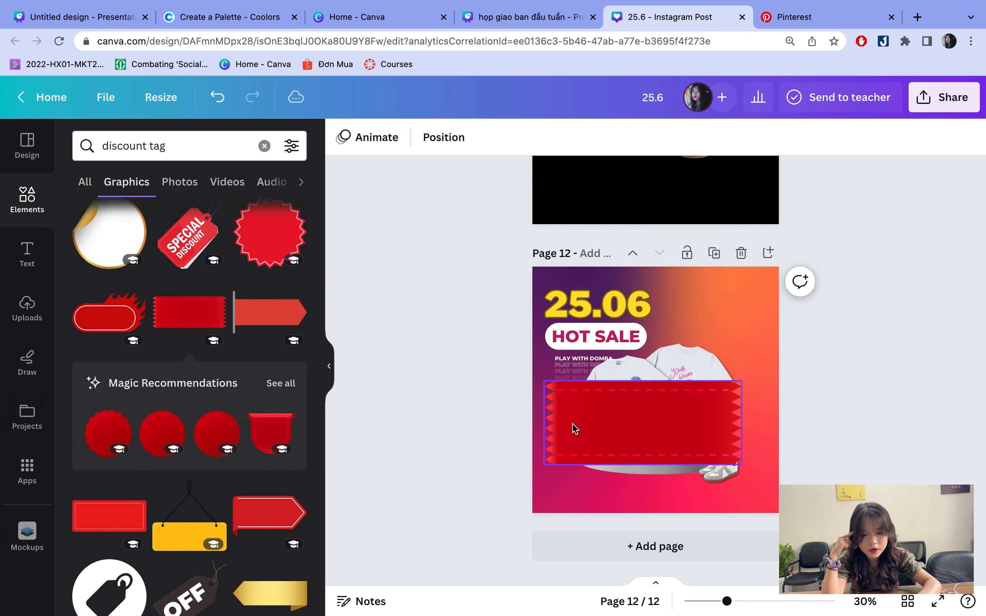
left_click(574, 428)
key("Delete")
- Copy the blue discount ticket from page 8 to page 12 and tilt it slightly more at the podium's lower-left edge
scroll(574, 428, "up", 10)
scroll(592, 259, "up", 10)
left_click(624, 358)
key("ctrl+c")
scroll(624, 366, "down", 15)
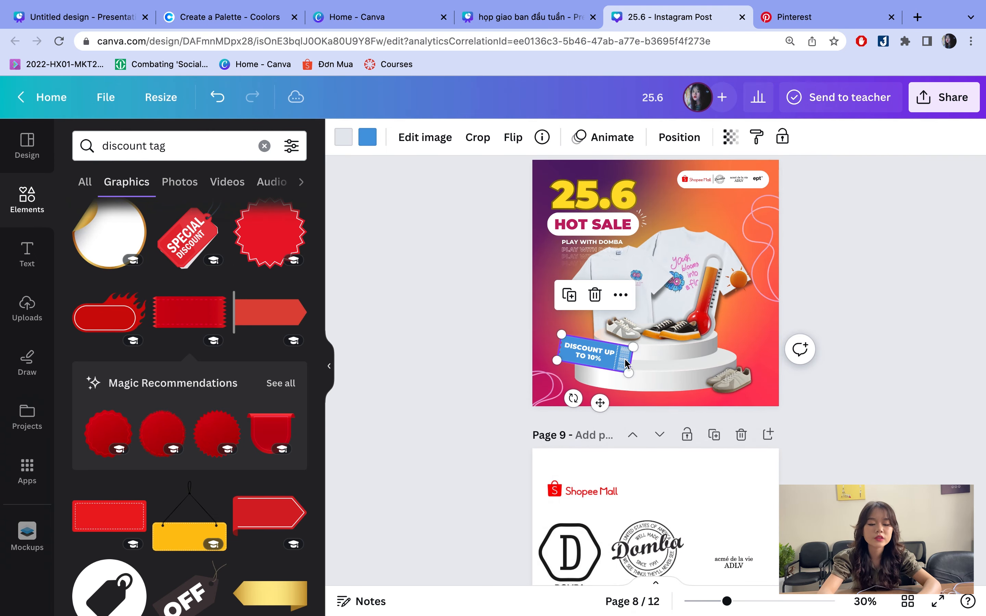
key("ctrl+v")
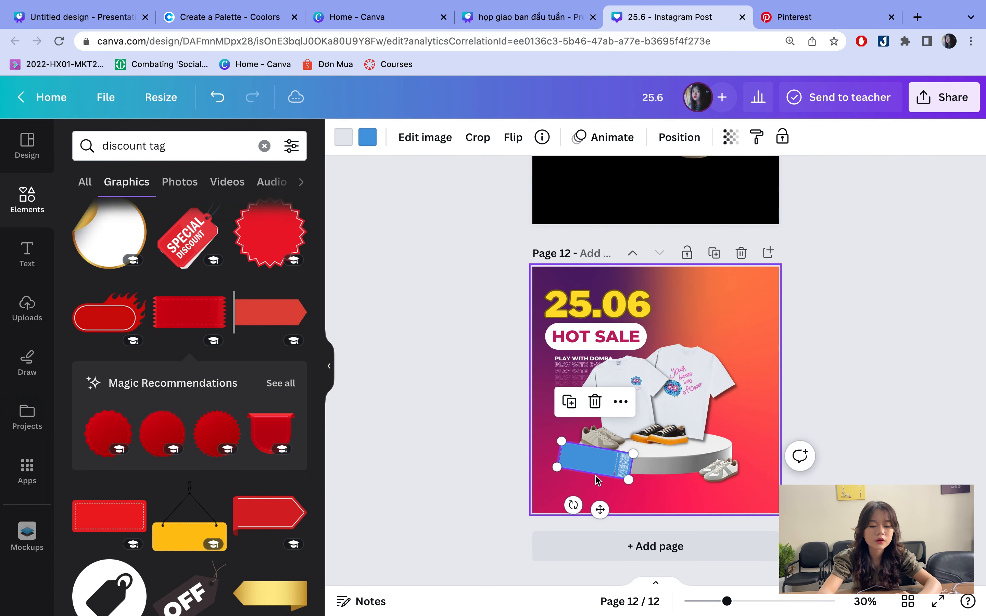
left_click_drag(596, 479, 562, 514)
left_click_drag(592, 480, 594, 479)
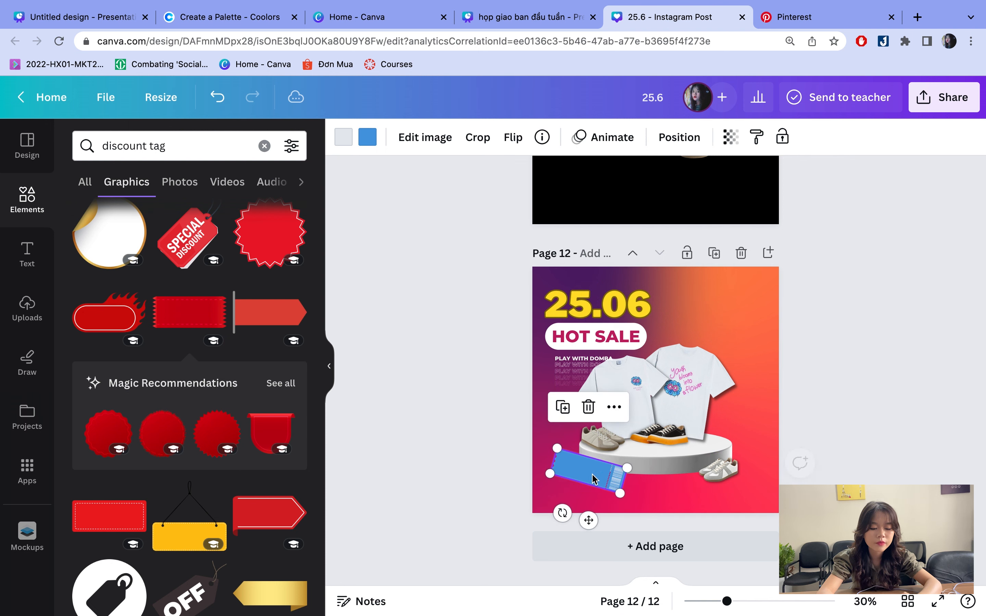
- Try recolouring the blue ticket yellow from the document colors and set it back to blue
left_click(367, 137)
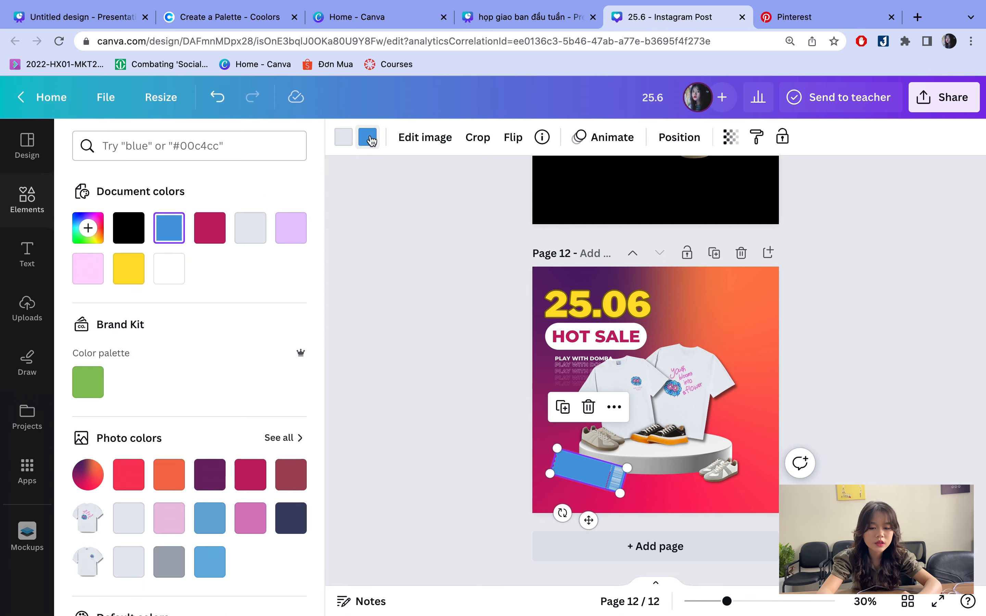
left_click(127, 270)
left_click(463, 334)
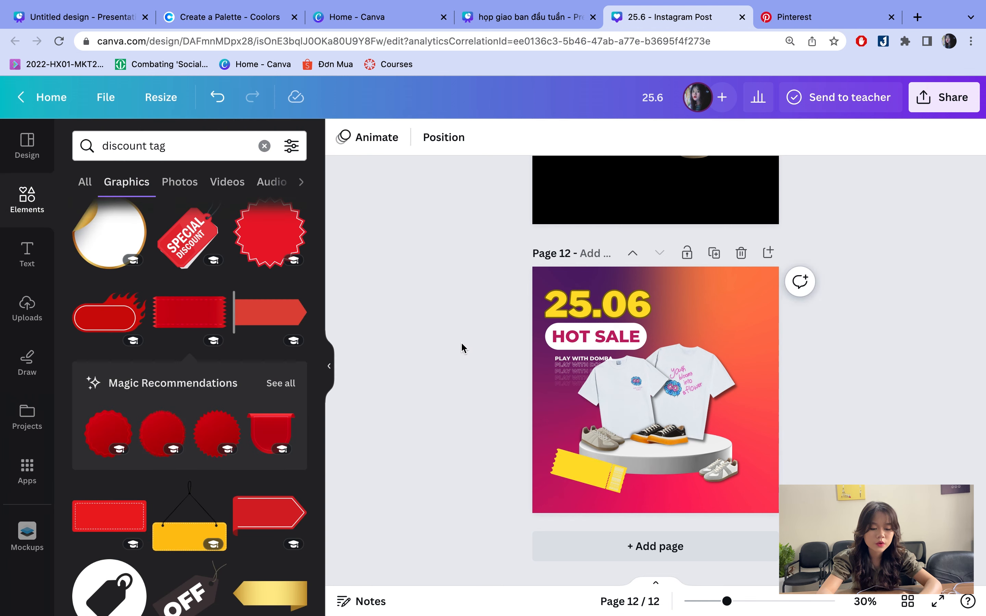
left_click(568, 464)
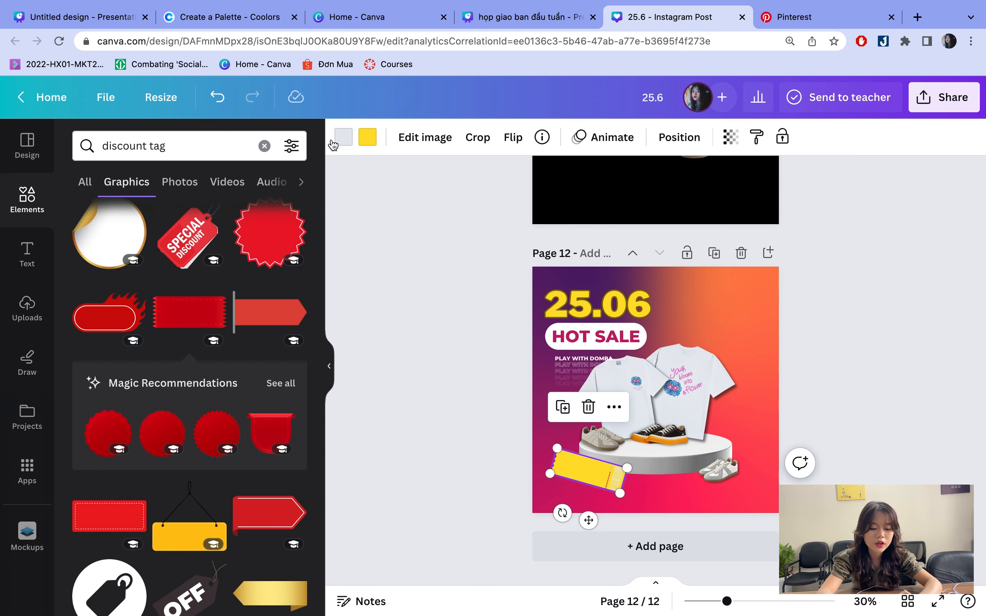
left_click(362, 143)
left_click(169, 227)
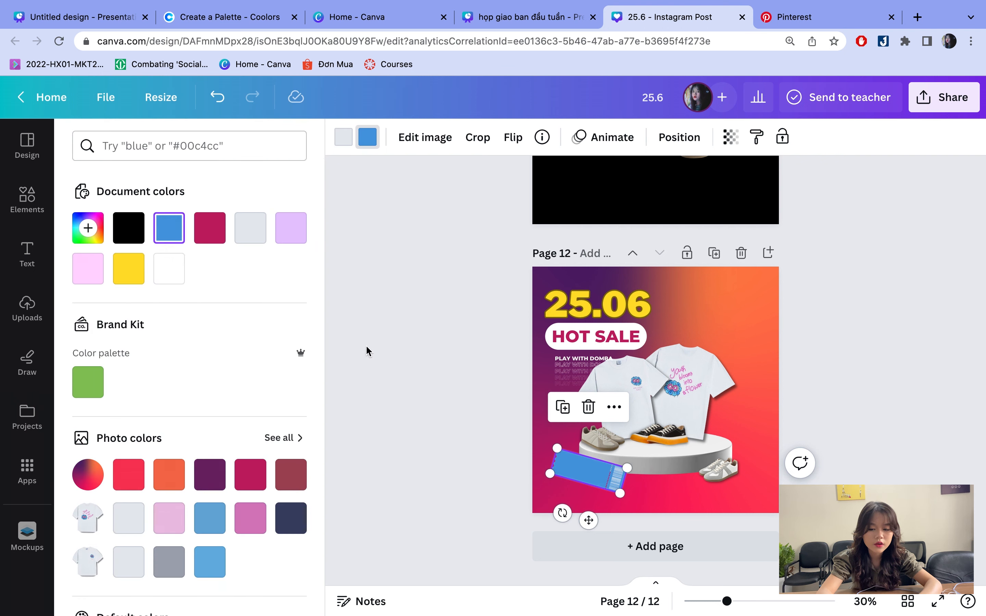
- Place a copy of the PLAY WITH DOMBA line on the blue ticket and reword it as DISCOUNT UP TO 10%
left_click(369, 353)
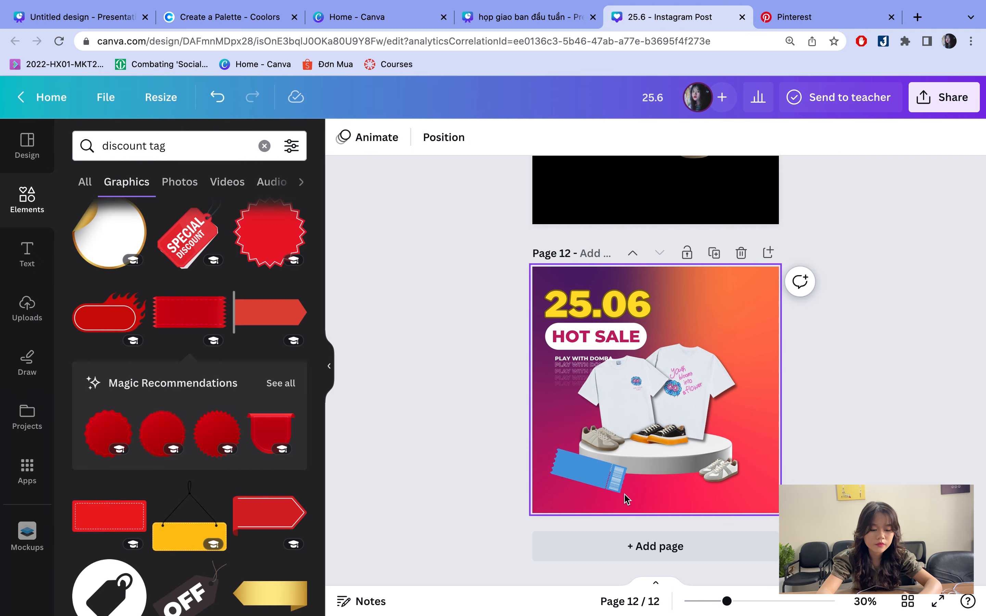
left_click(616, 484)
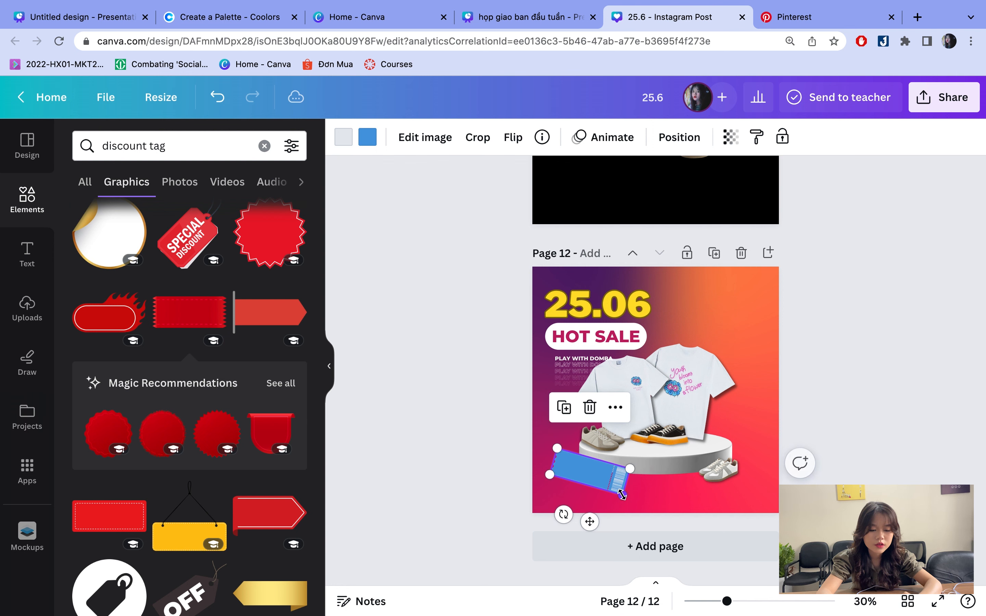
left_click(581, 360)
left_click_drag(580, 361, 576, 471)
double_click(577, 472)
type("Disco")
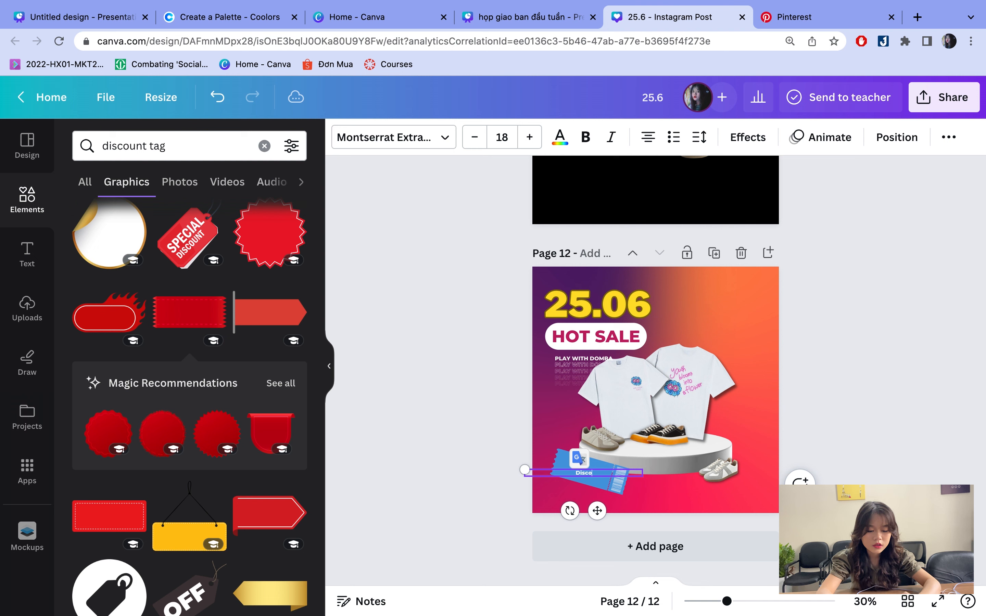
type("is")
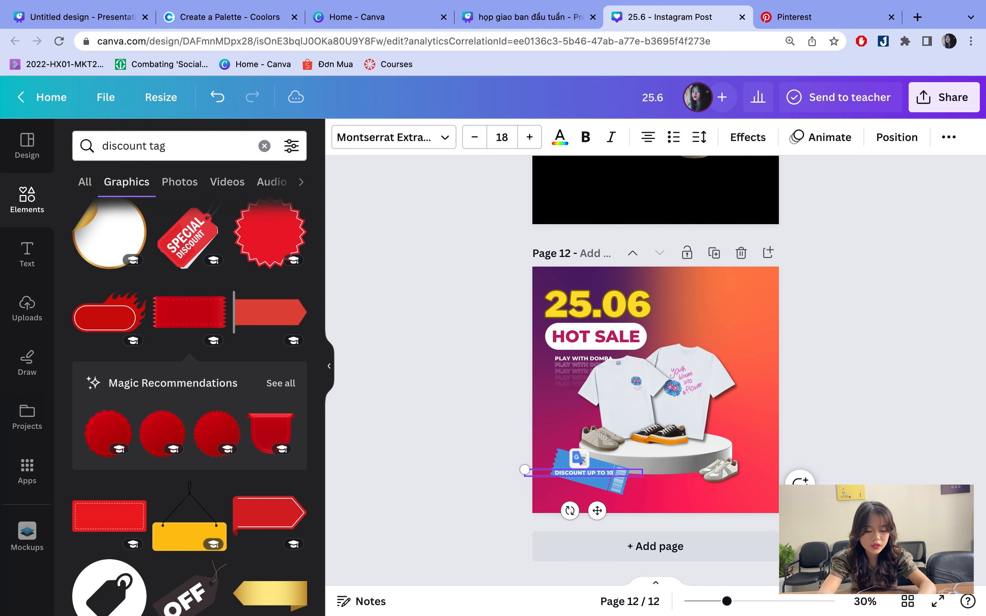
- Set the discount text's size to 27 and narrow its box so the wording wraps onto two lines
scroll(637, 473, "up", 5)
left_click_drag(628, 466, 537, 465)
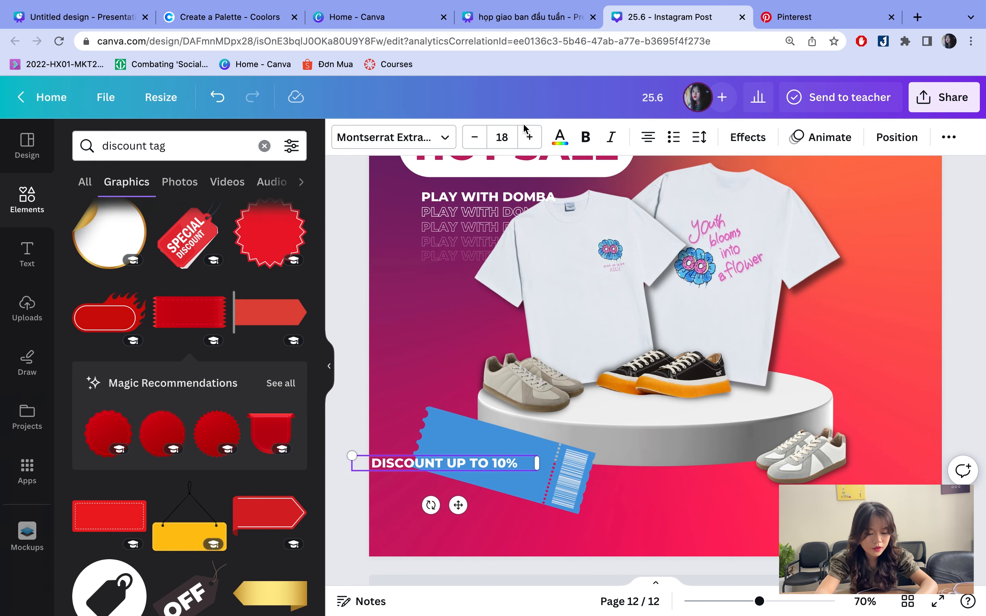
left_click(529, 137)
left_click(530, 137)
left_click(530, 137)
left_click(529, 137)
left_click(529, 137)
left_click(529, 137)
left_click(529, 137)
left_click(529, 137)
left_click(530, 137)
left_click_drag(538, 477, 512, 484)
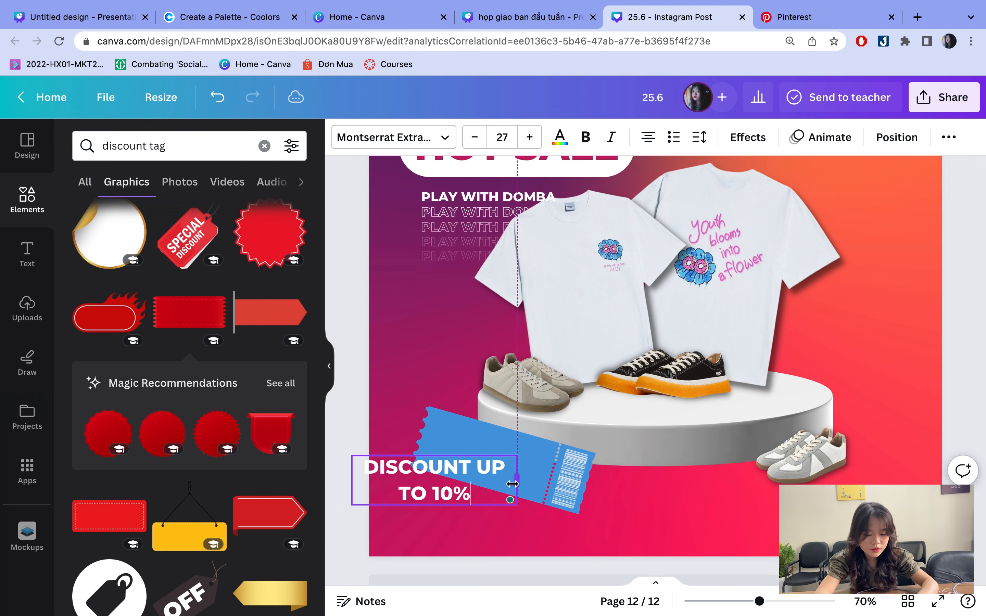
- Tilt the discount text to match the ticket's slant, shrink it to size 20.5 and center it in the ticket's blank area
mouse_move(434, 537)
left_mouse_down()
mouse_move(415, 533)
mouse_move(422, 539)
left_mouse_up()
left_click_drag(459, 466, 506, 435)
left_click(506, 435)
left_click_drag(459, 488, 514, 467)
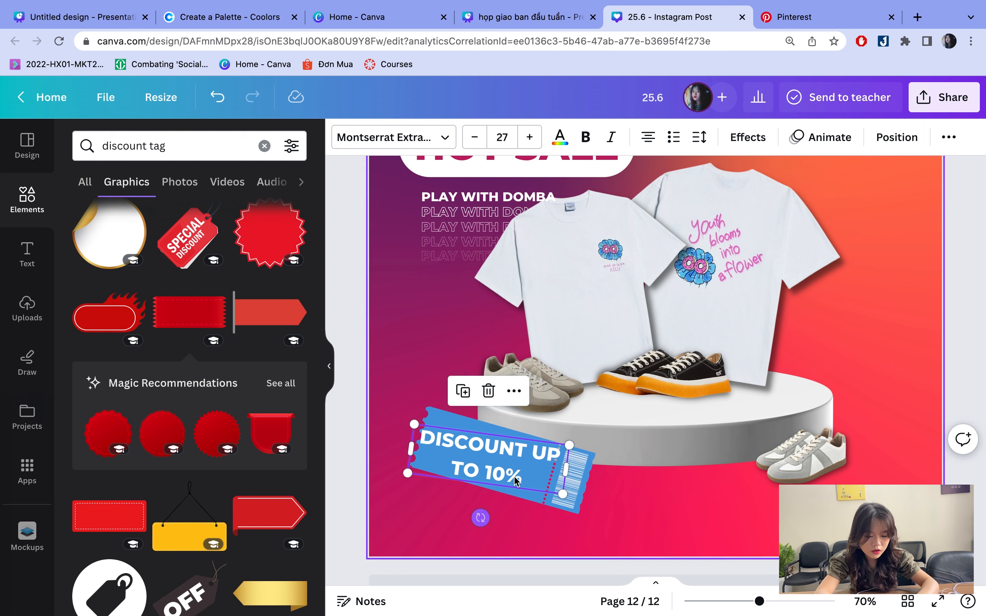
left_click(493, 463)
left_click_drag(482, 522, 474, 515)
key("super+z")
left_click(498, 483)
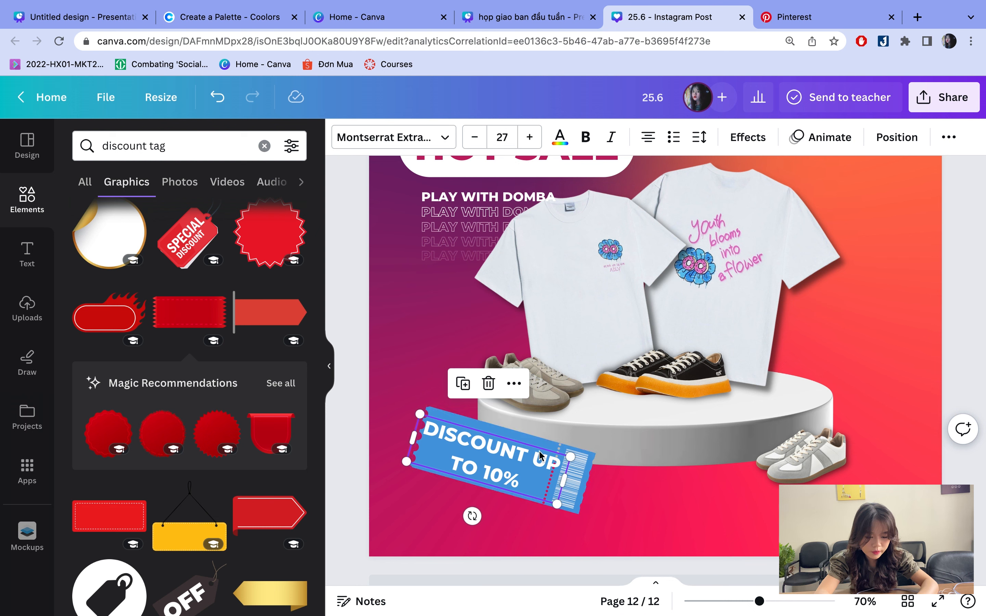
left_click_drag(570, 457, 516, 458)
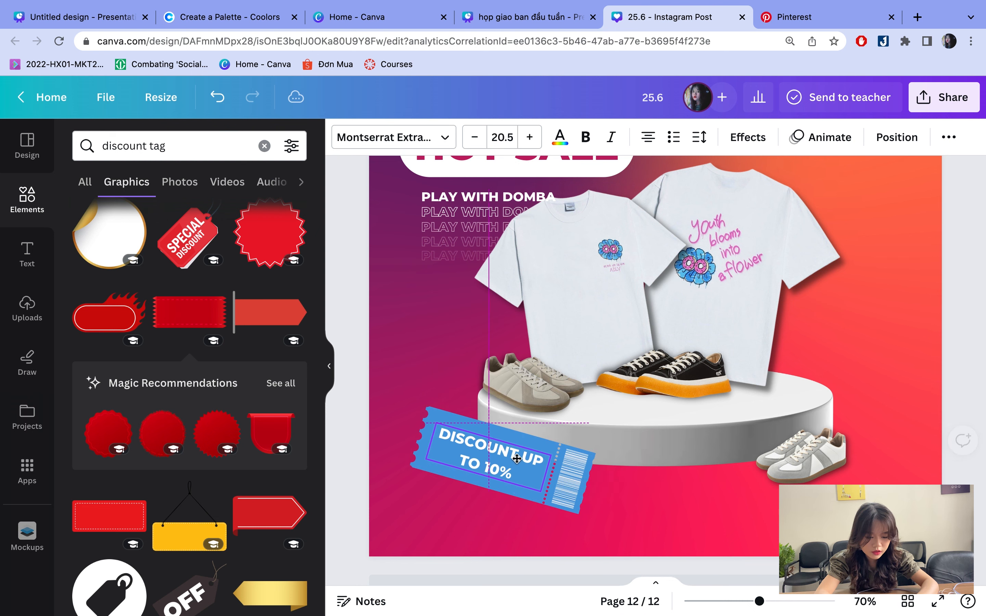
left_click(651, 498)
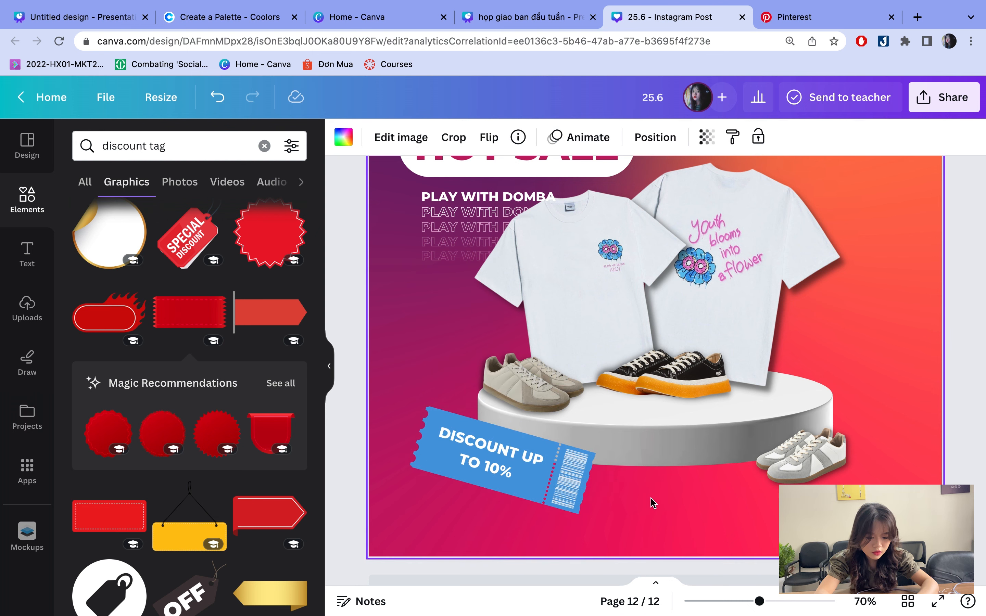
scroll(724, 457, "down", 5)
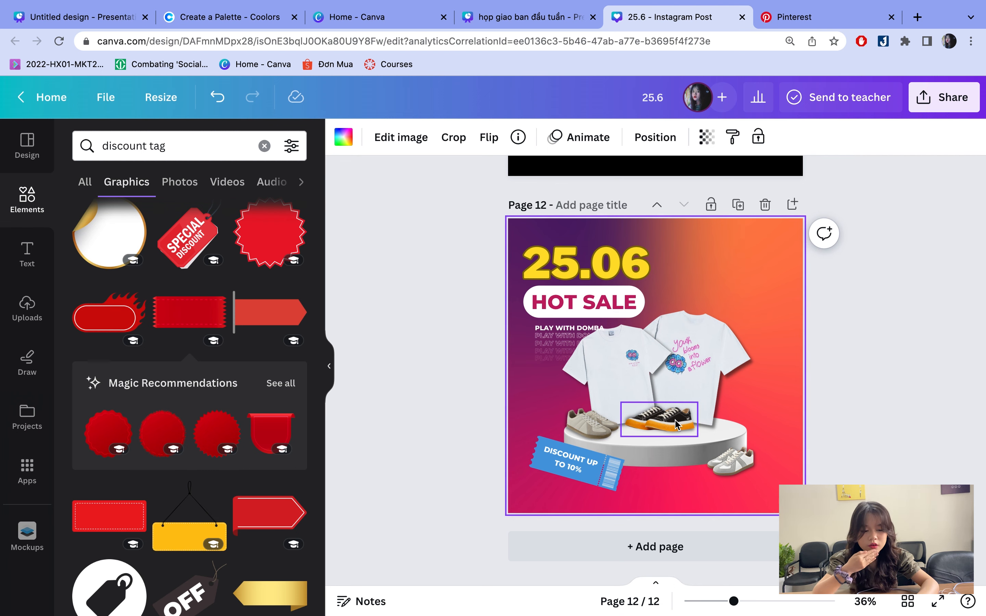
- Examine the earbuds and headphone product posts on Pinterest for composition ideas, and return to the 25.6 design in Canva
left_click(813, 23)
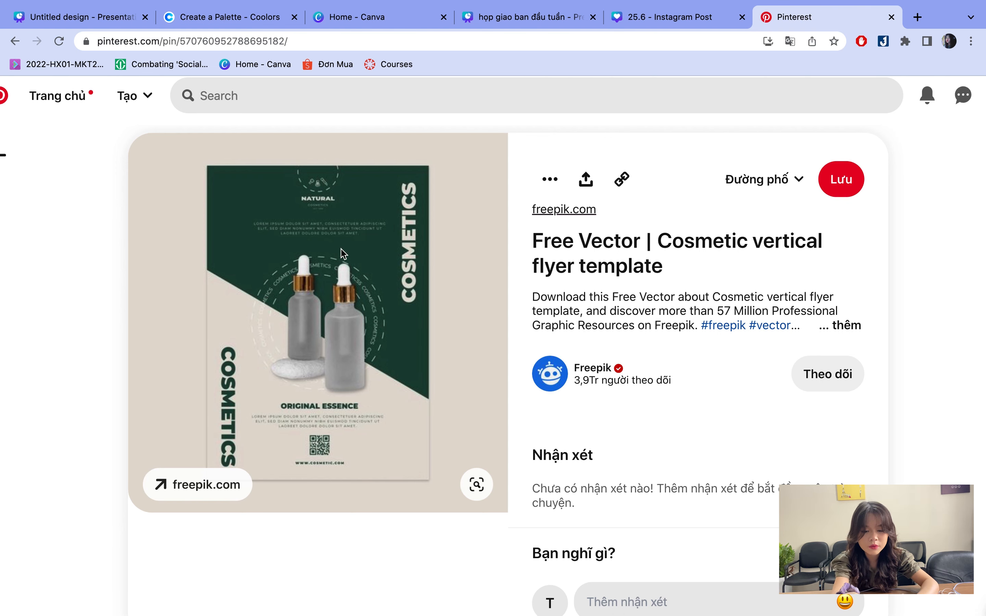
left_click(27, 159)
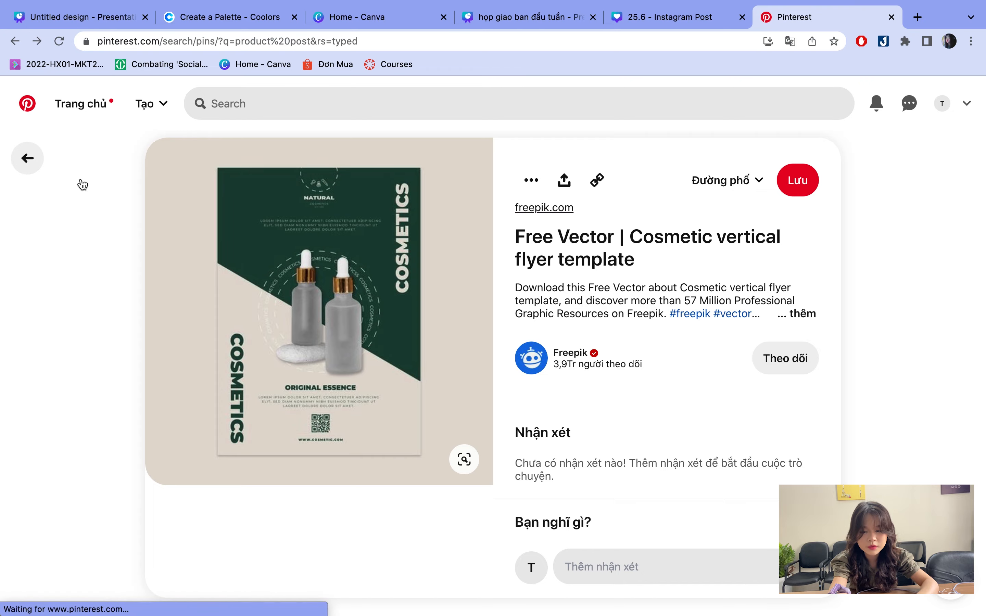
scroll(419, 373, "up", 5)
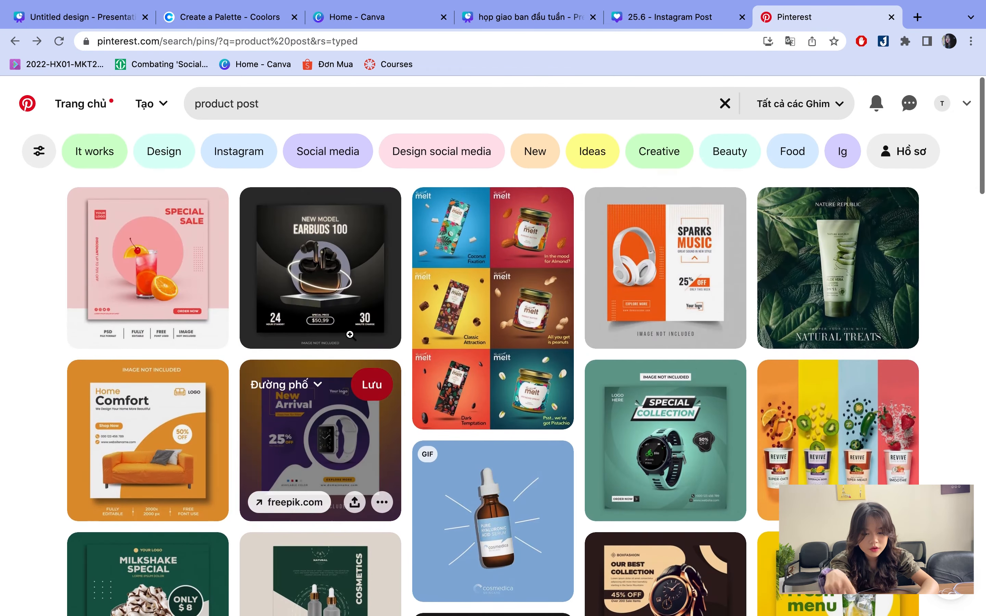
left_click(330, 274)
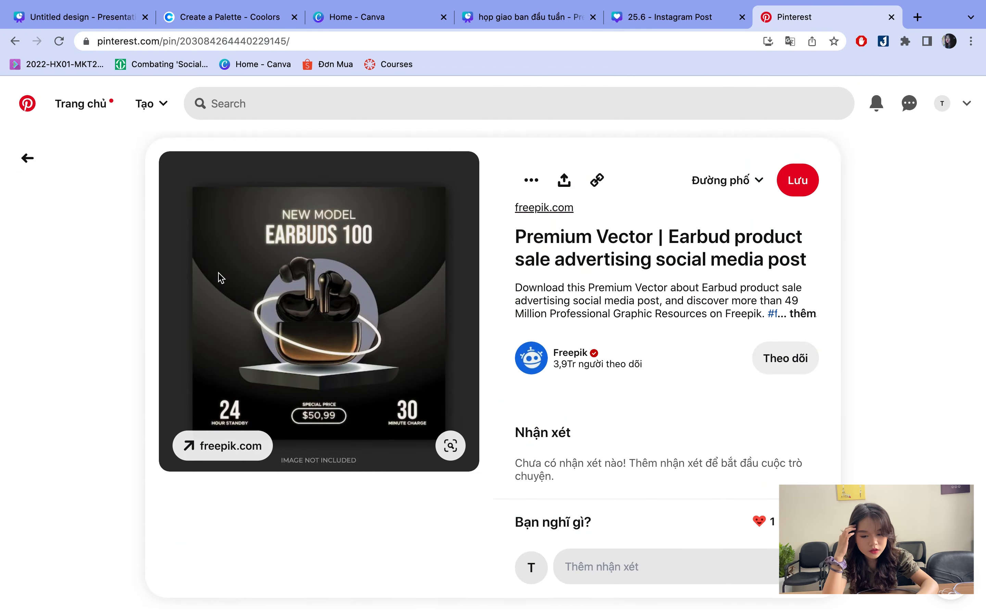
scroll(249, 260, "up", 2)
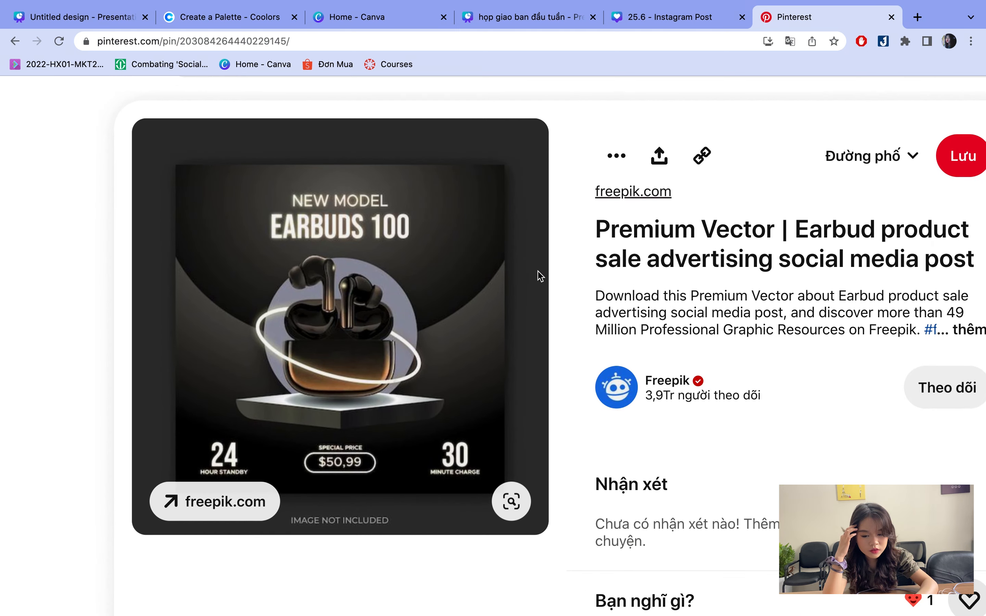
scroll(514, 397, "down", 2)
scroll(511, 393, "down", 8)
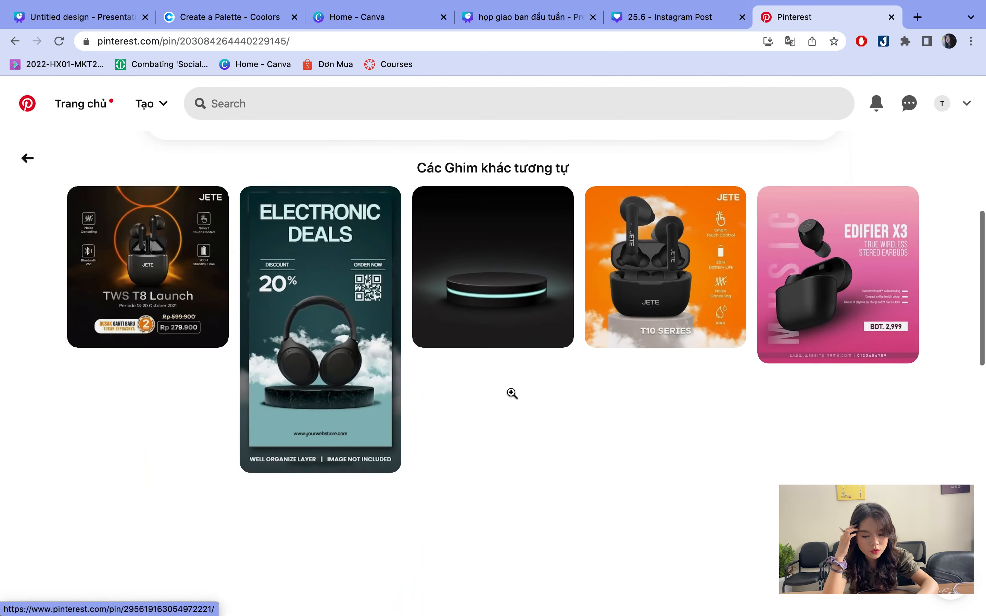
left_click(371, 349)
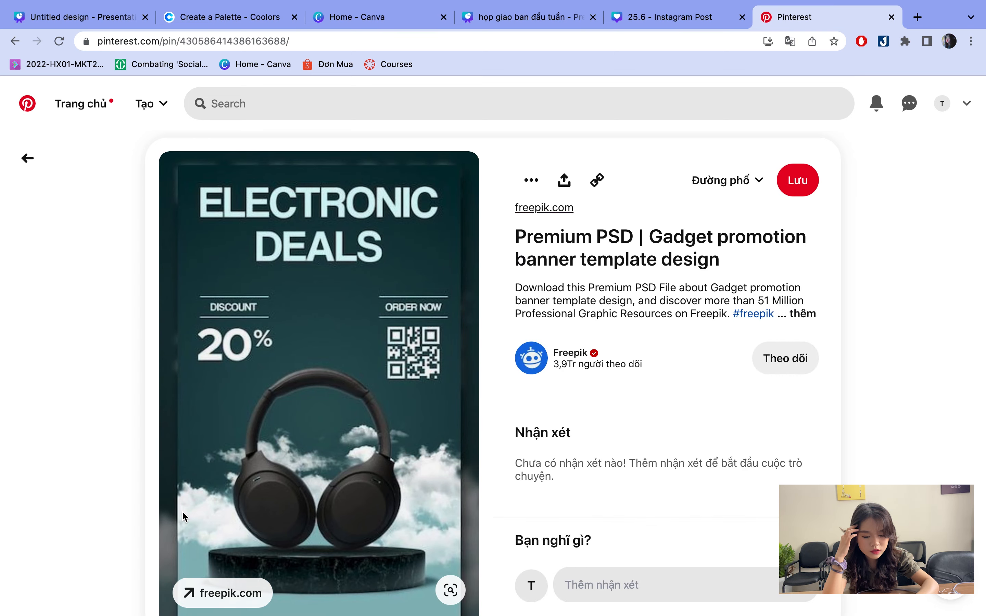
left_click(335, 17)
left_click(485, 17)
left_click(651, 17)
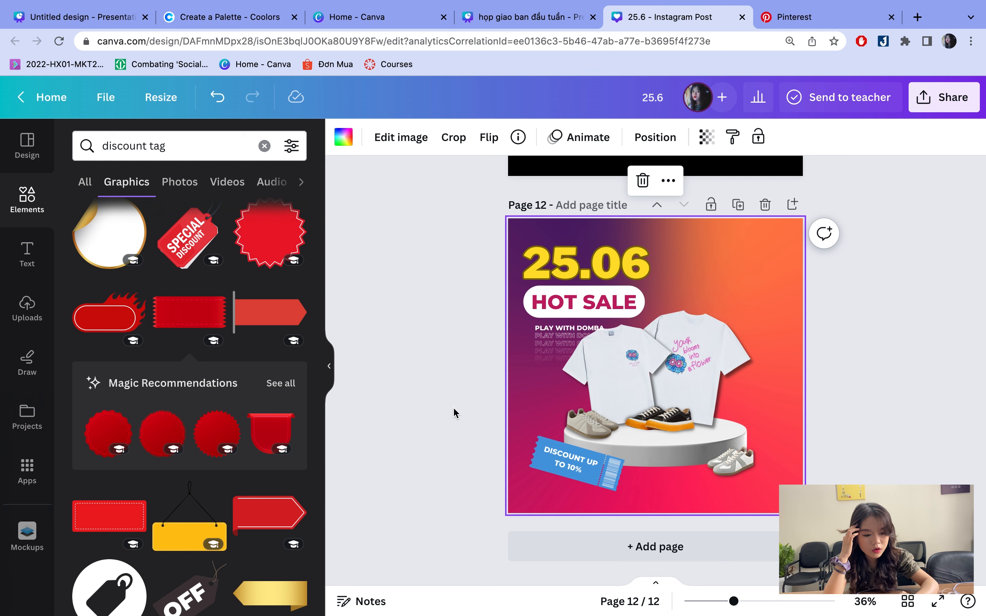
- Search the graphics for CLOUD and check the headphone post on Pinterest again for its cloud effect
double_click(190, 142)
triple_click(189, 142)
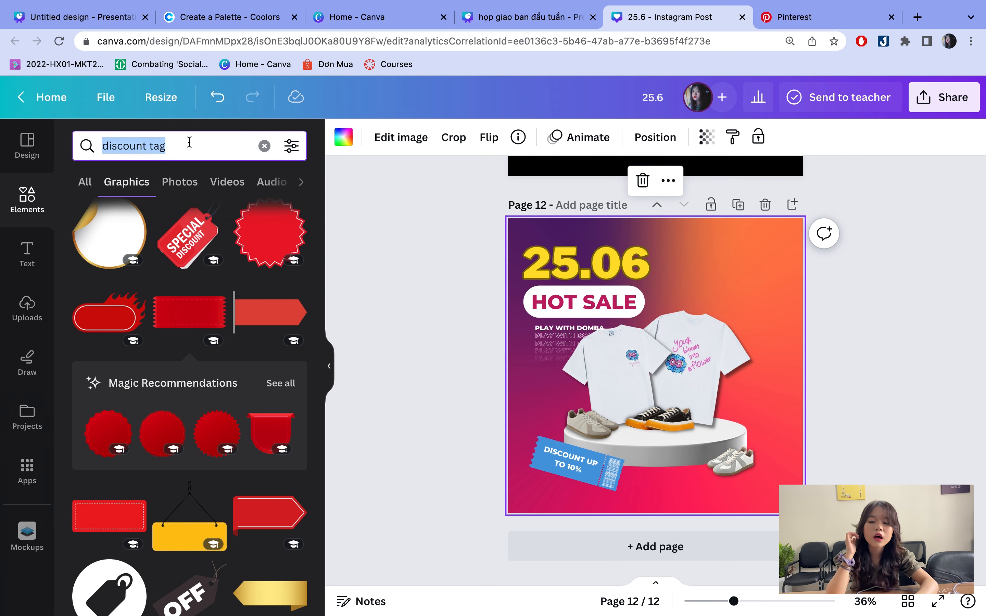
type("CLOUD")
key("Return")
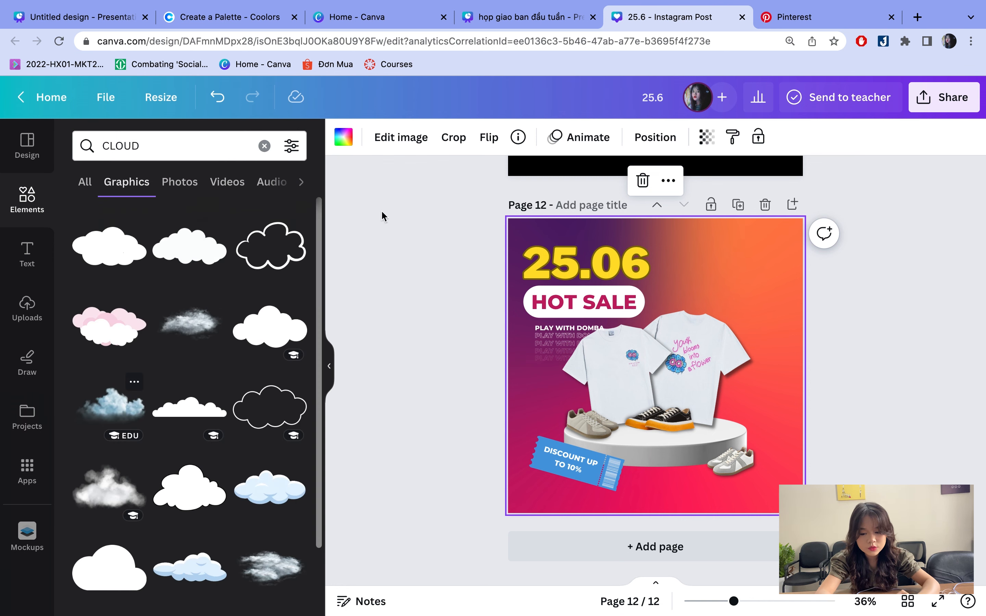
left_click(757, 23)
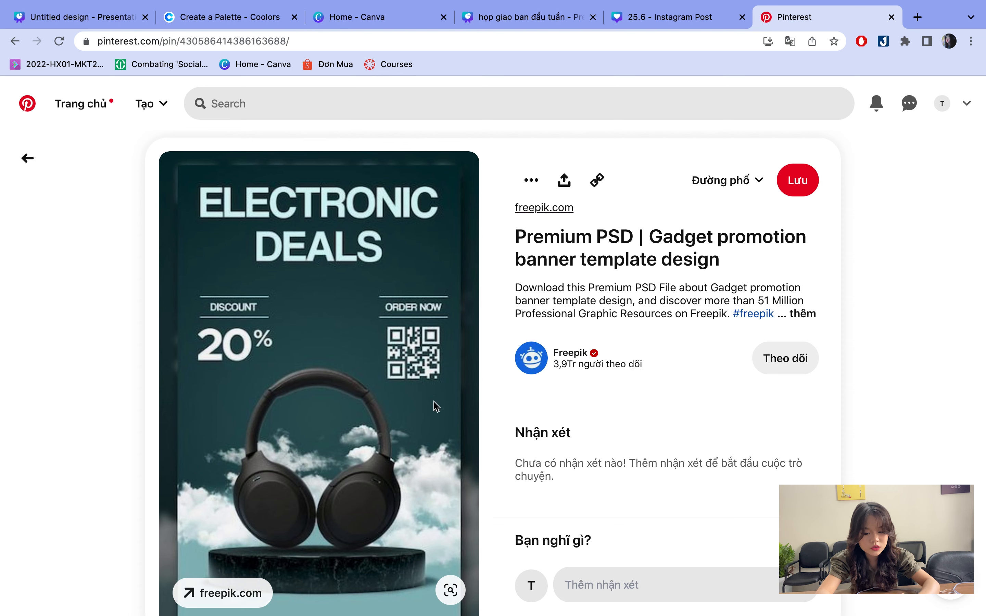
left_click(525, 26)
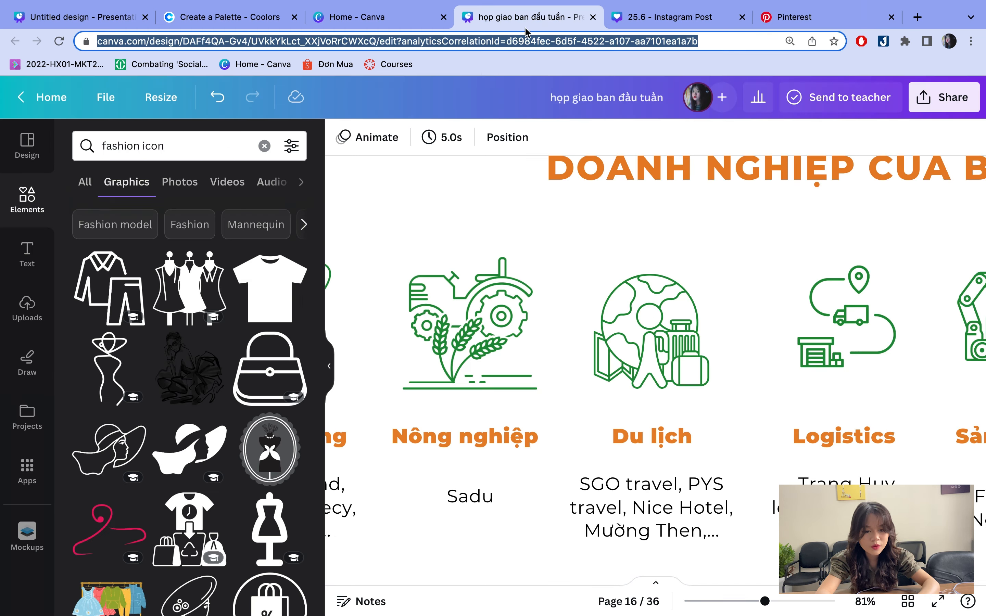
left_click(668, 17)
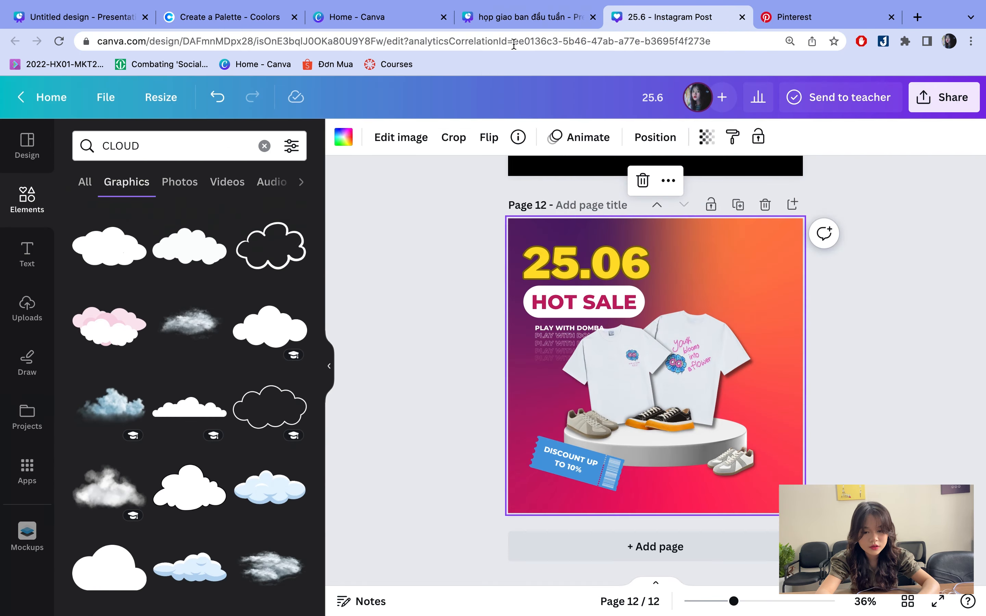
- Discard a small wispy cloud after trying it, and insert the white smoke cloud, enlarged across the page's width over the podium
left_click(188, 324)
key("Delete")
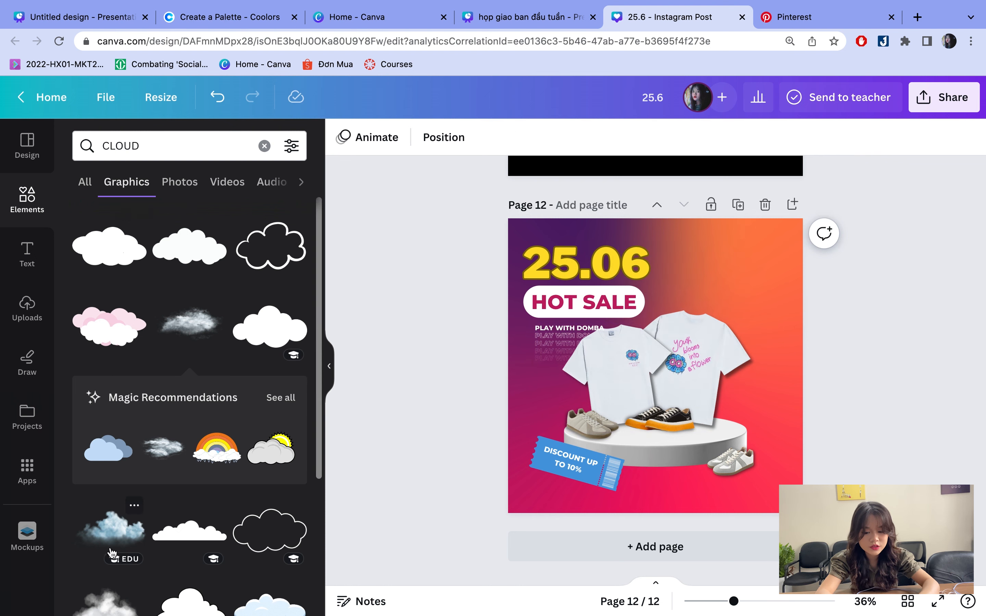
scroll(112, 552, "down", 5)
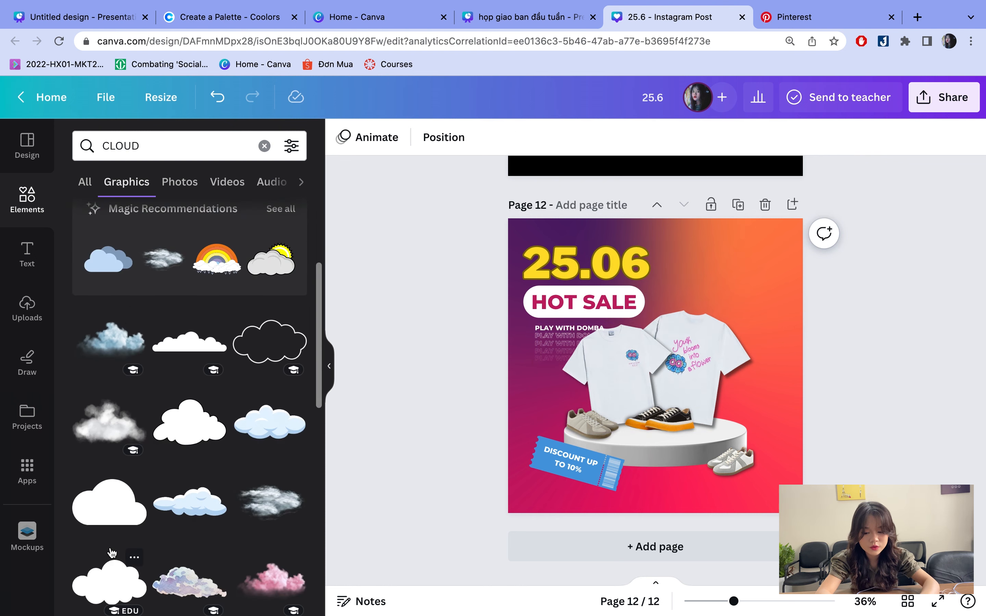
left_click(106, 437)
left_click_drag(701, 387, 672, 385)
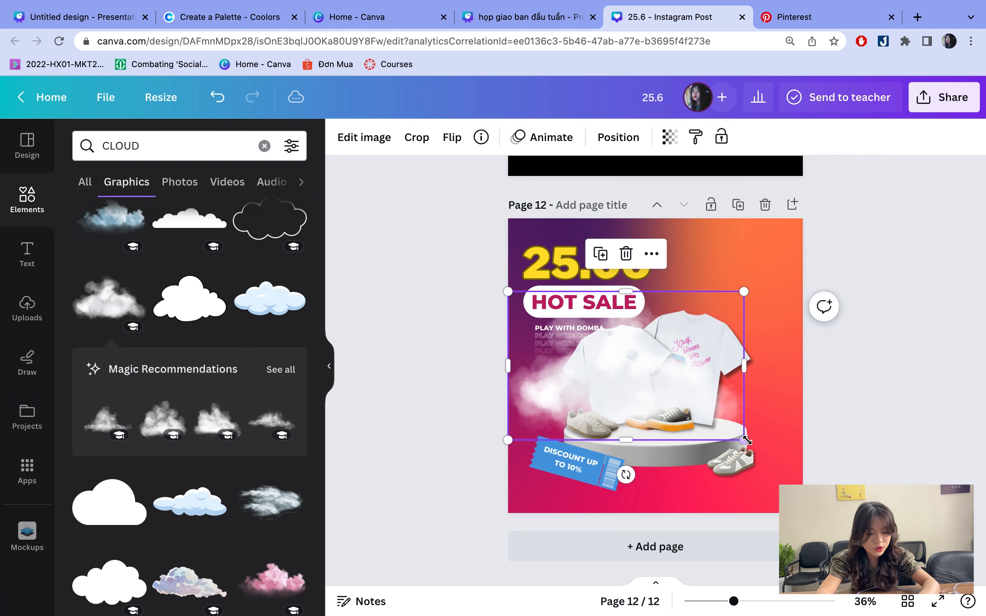
left_click_drag(743, 439, 813, 478)
left_click_drag(721, 424, 714, 424)
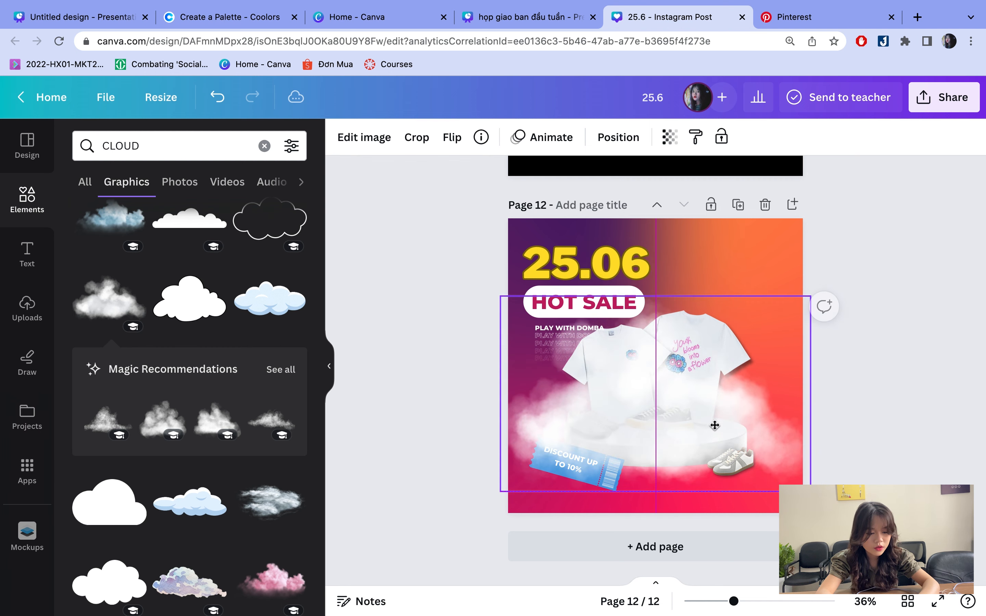
- Send the white smoke cloud to the back, behind the podium, products and ticket
left_click(618, 137)
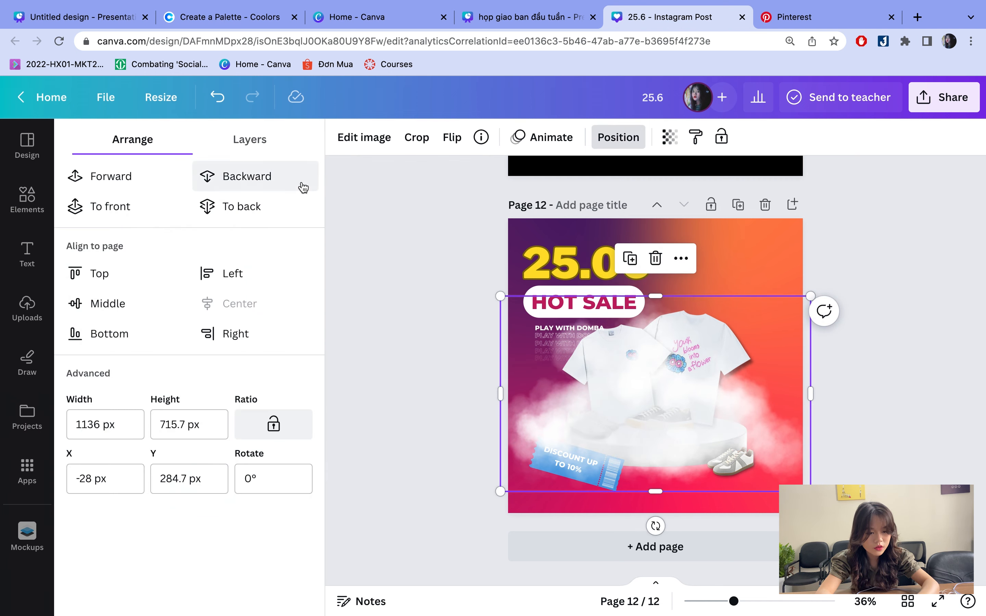
left_click(283, 208)
left_click(404, 395)
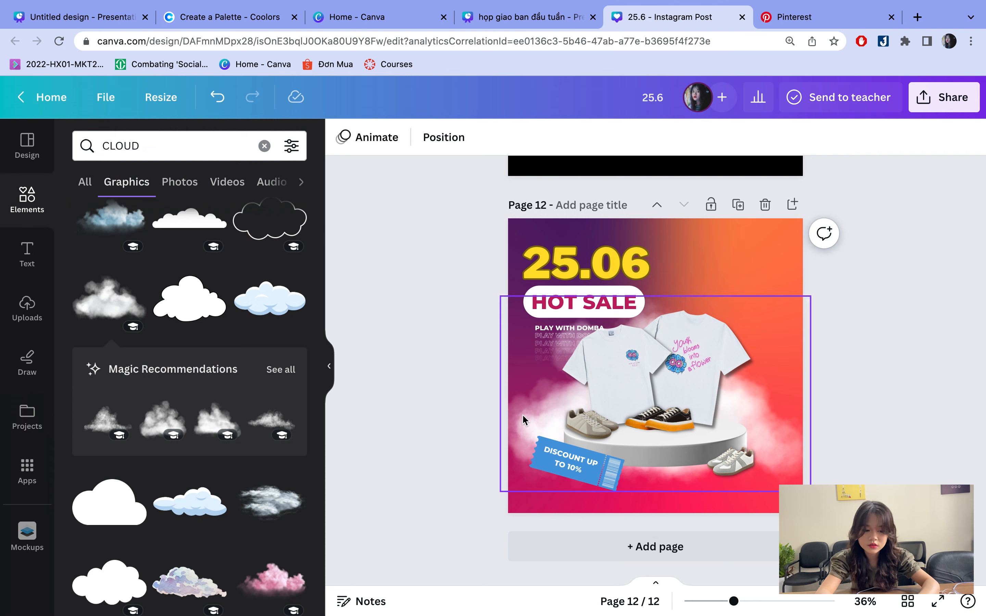
- Make the white smoke cloud behind the podium more transparent
left_click(512, 380)
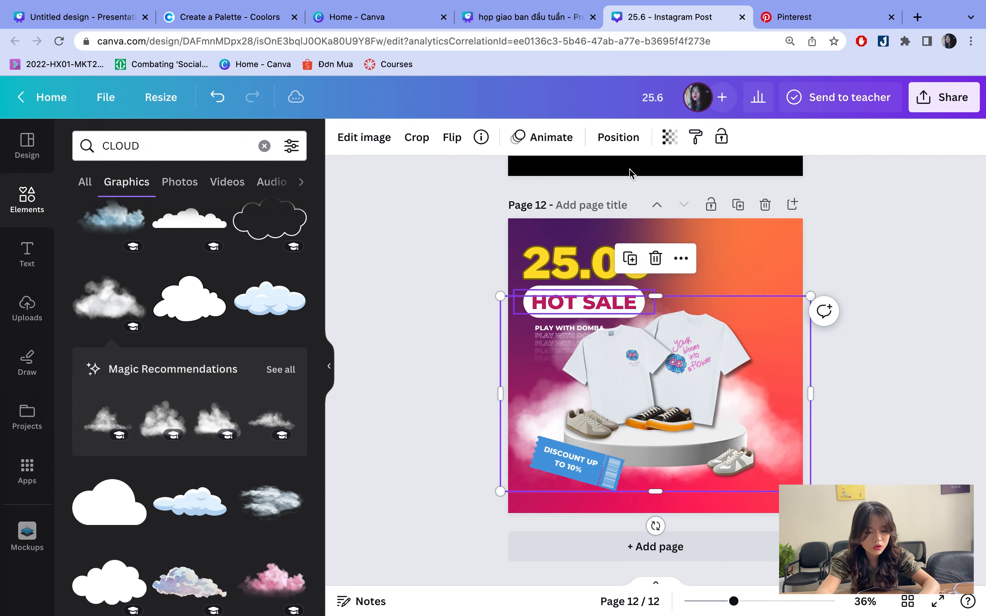
left_click(669, 141)
left_click_drag(669, 197, 619, 198)
left_click(924, 379)
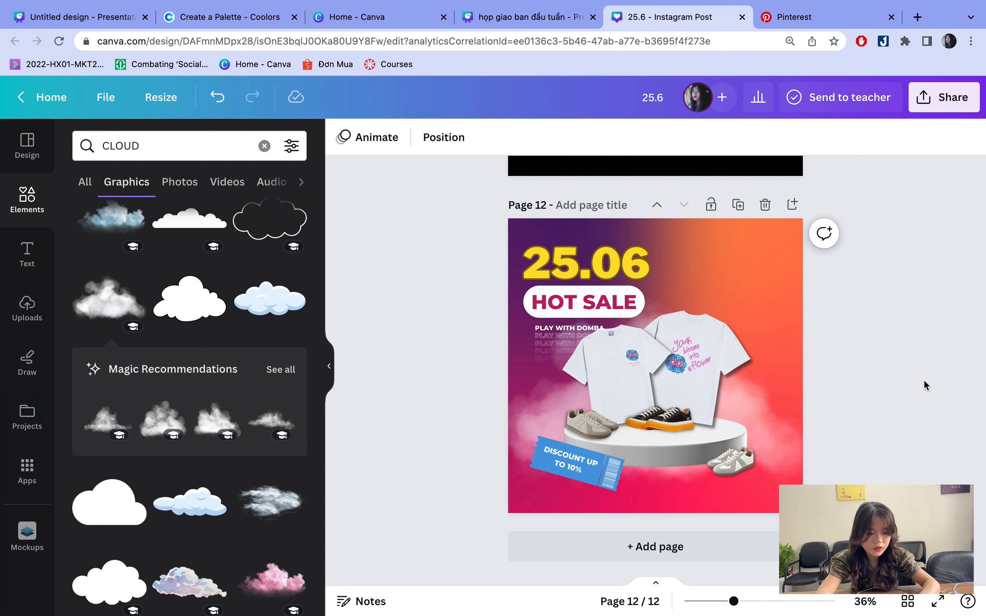
left_click(764, 405)
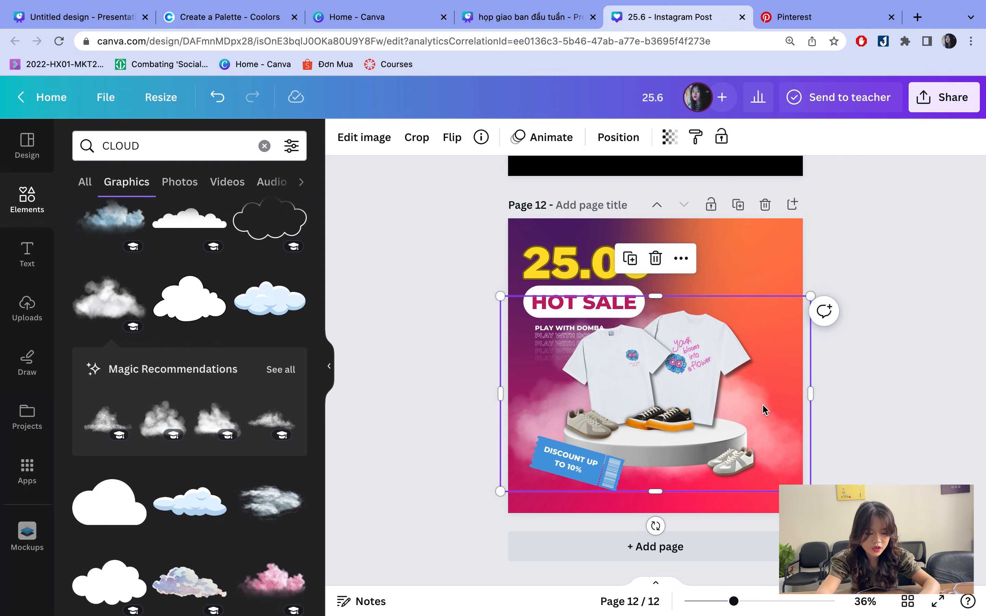
left_click(948, 371)
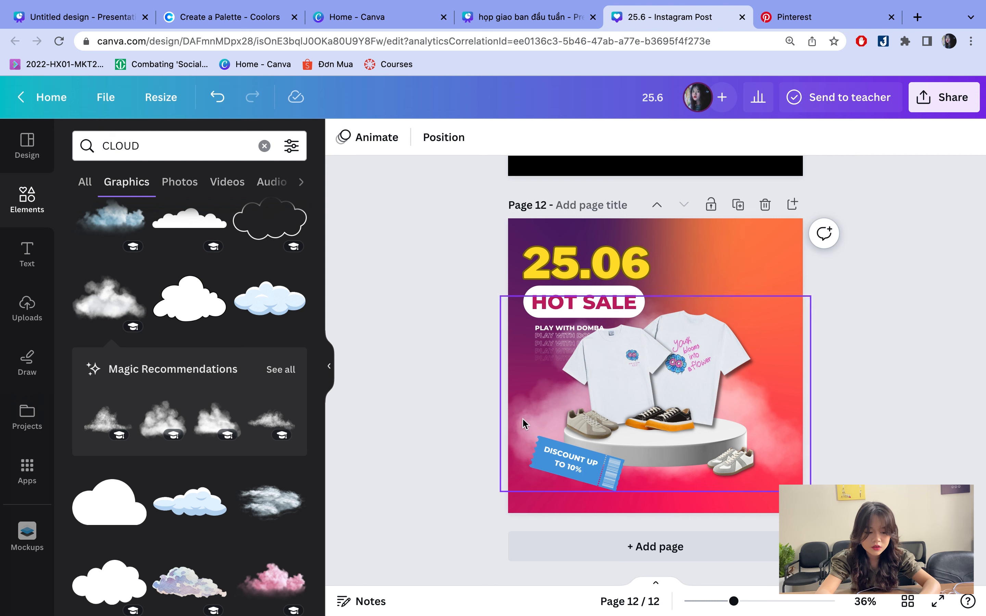
- Undo the smoke cloud's transparency and layer-order changes
key("super+z")
key("super+z")
key("super+z")
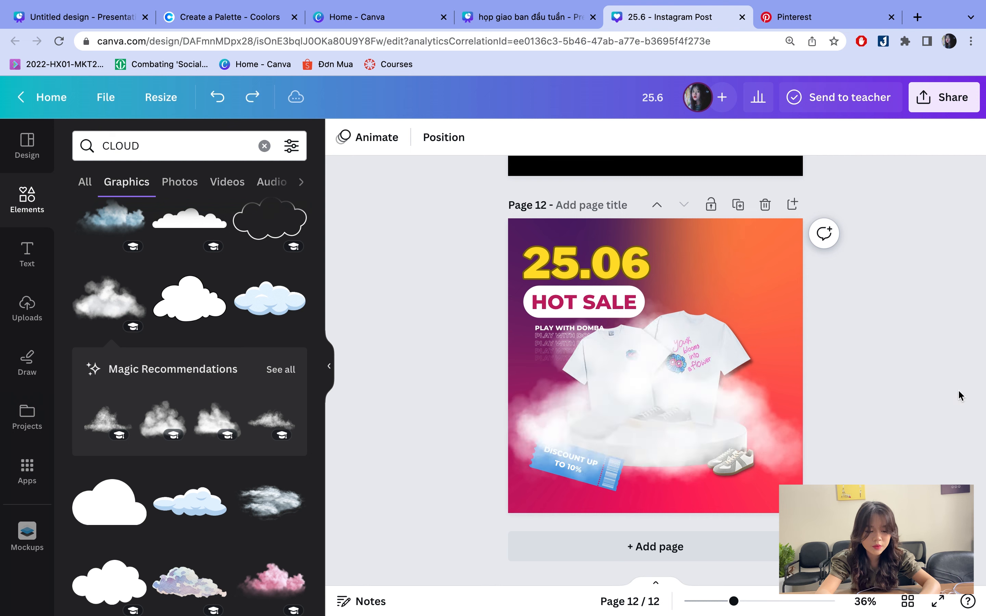
- Delete the white smoke cloud from page 12 and search the graphics library for "ROUND LIGHT"
key("Delete")
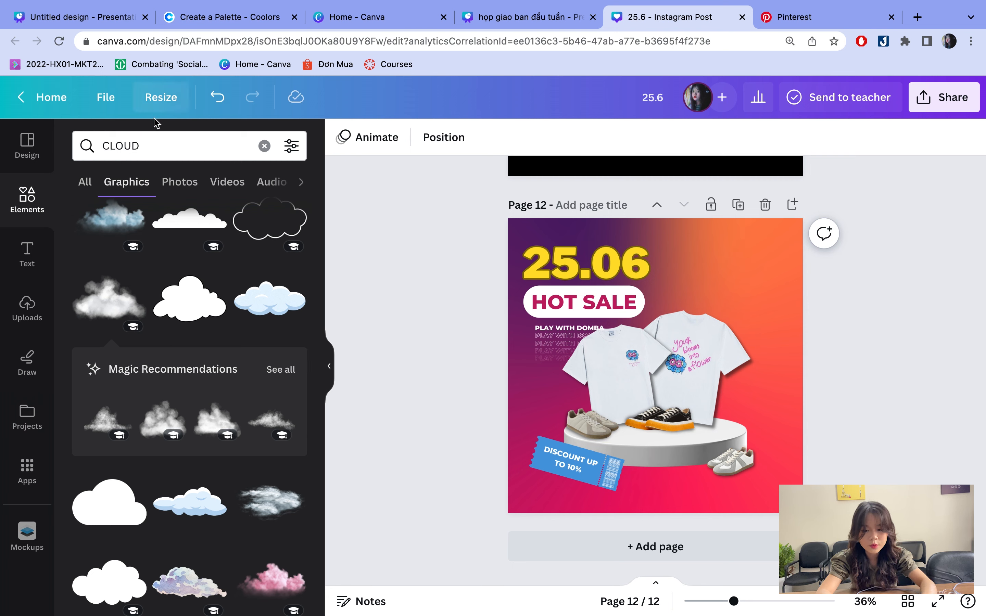
left_click(150, 143)
type("ROUNG LIG")
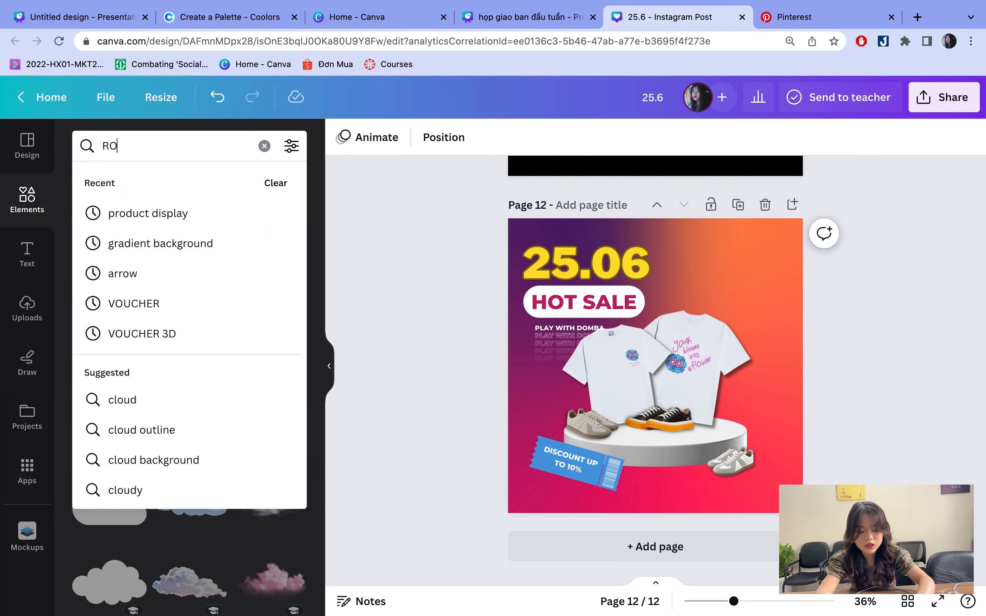
key("BackSpace")
key("BackSpace")
key("BackSpace")
key("BackSpace")
key("BackSpace")
type("D LIGHT")
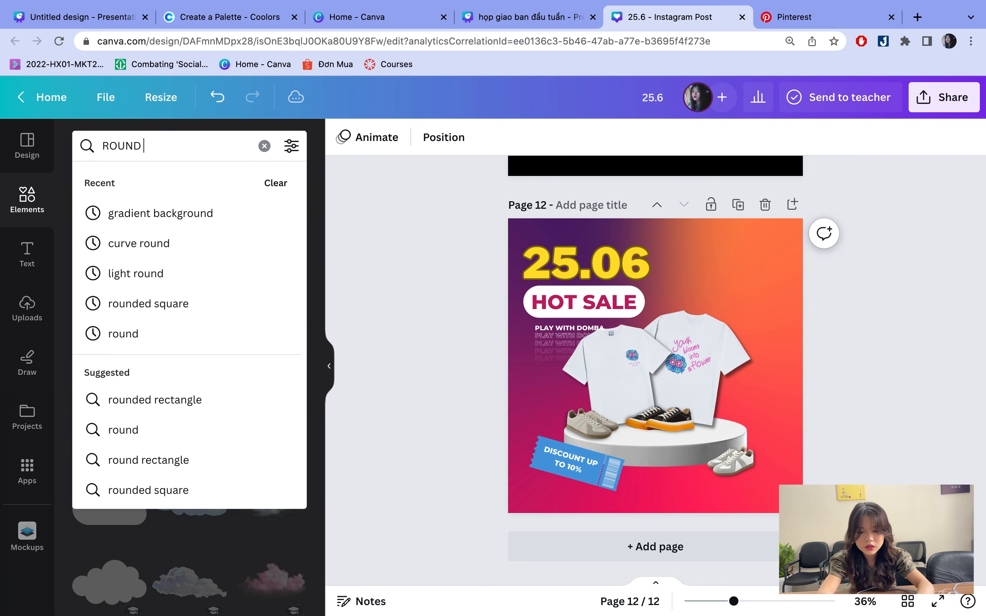
key("Return")
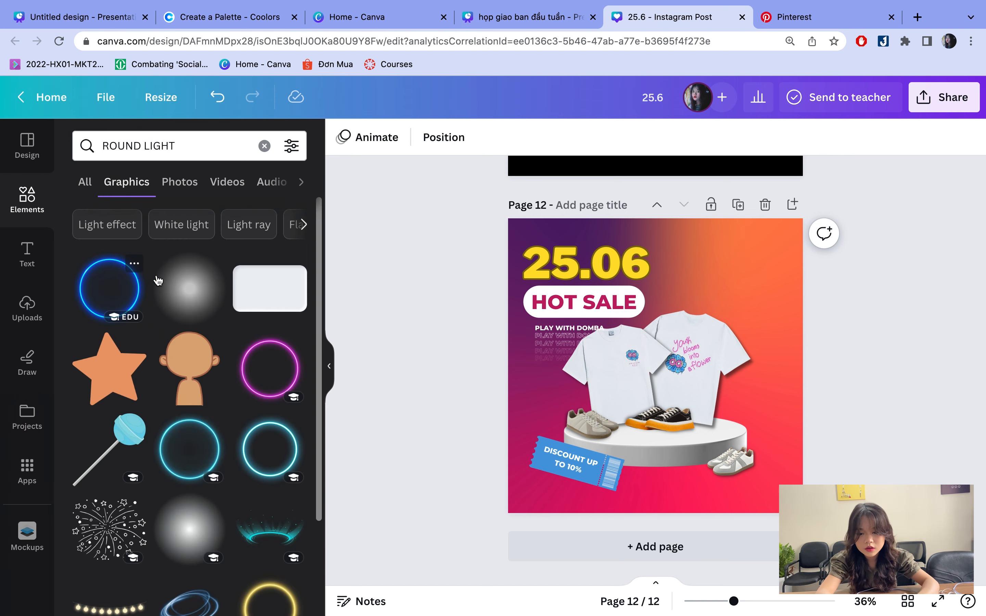
- Insert the soft round glow graphic on page 12 and colour it with the document's yellow
left_click(189, 289)
left_click_drag(714, 424, 615, 332)
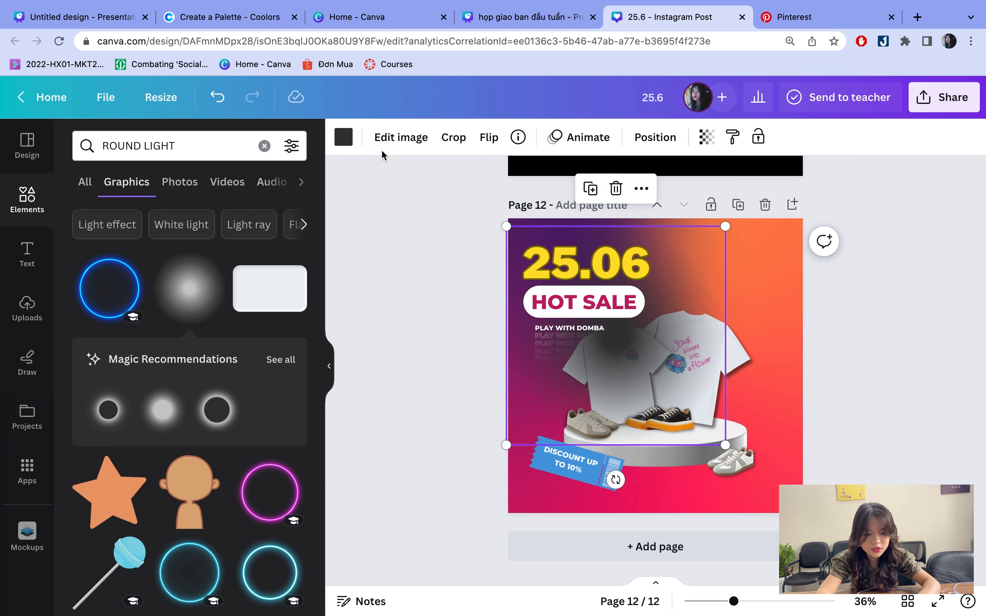
left_click(343, 137)
left_click(169, 268)
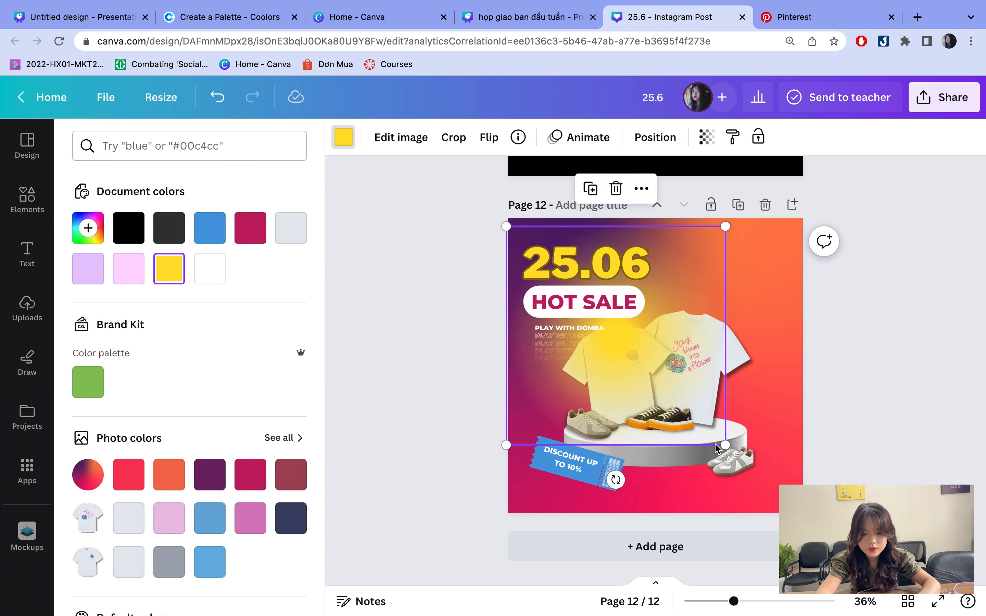
- Enlarge the yellow glow until it extends slightly beyond the page edges and centre it on the products
left_click_drag(741, 456, 807, 526)
left_click_drag(671, 352, 635, 328)
left_click_drag(773, 507, 821, 554)
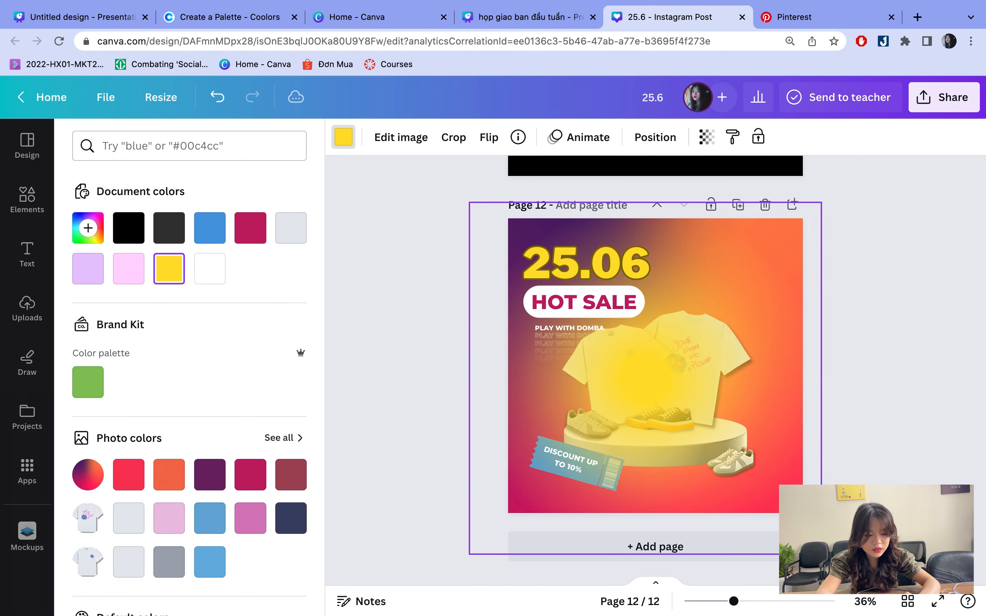
left_click_drag(654, 387, 656, 390)
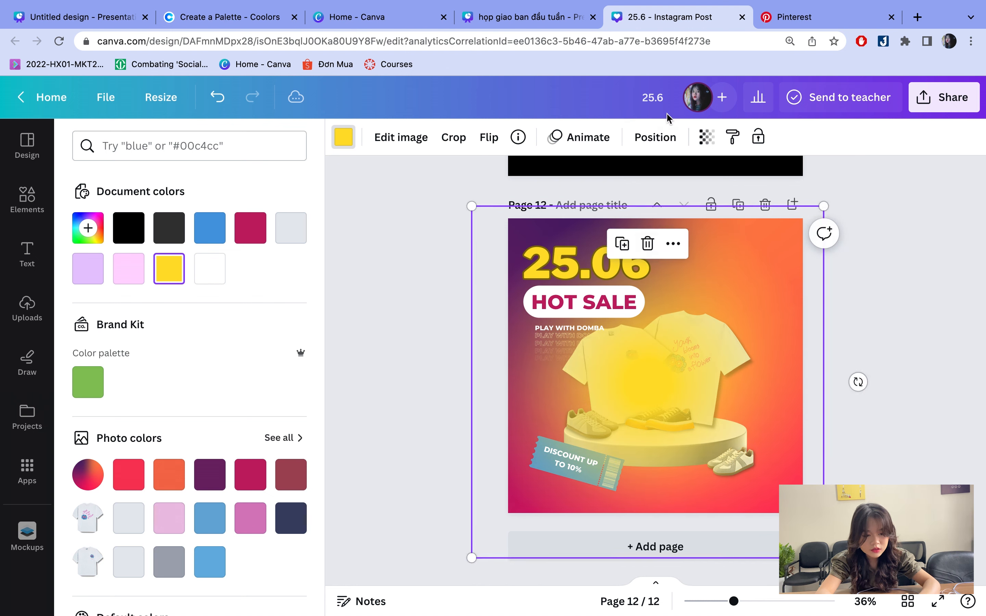
- Move the yellow glow behind the podium, products and text, keeping it above the gradient background
left_click(656, 137)
left_click(239, 207)
left_click(370, 293)
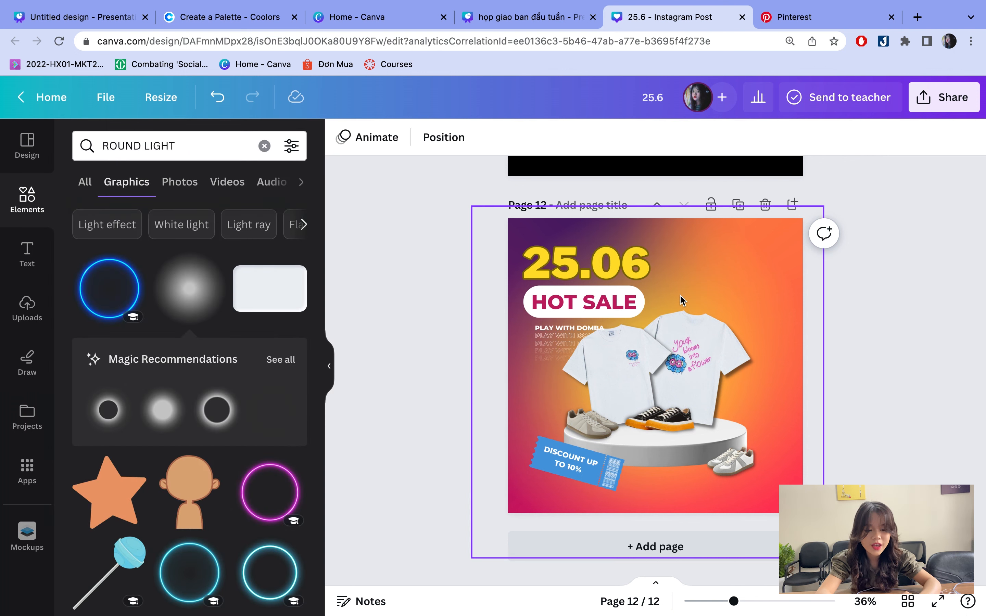
- Copy the white brand-logo bar with its logos from page 8 into the upper right corner of page 12
scroll(741, 283, "up", 1)
scroll(741, 283, "down", 1)
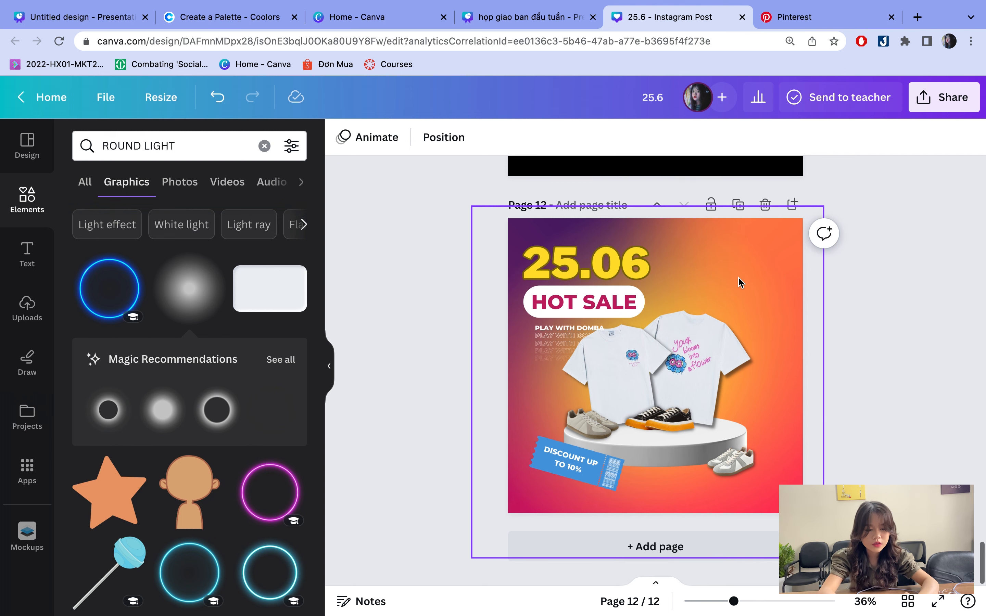
scroll(585, 351, "up", 3)
scroll(585, 351, "down", 3)
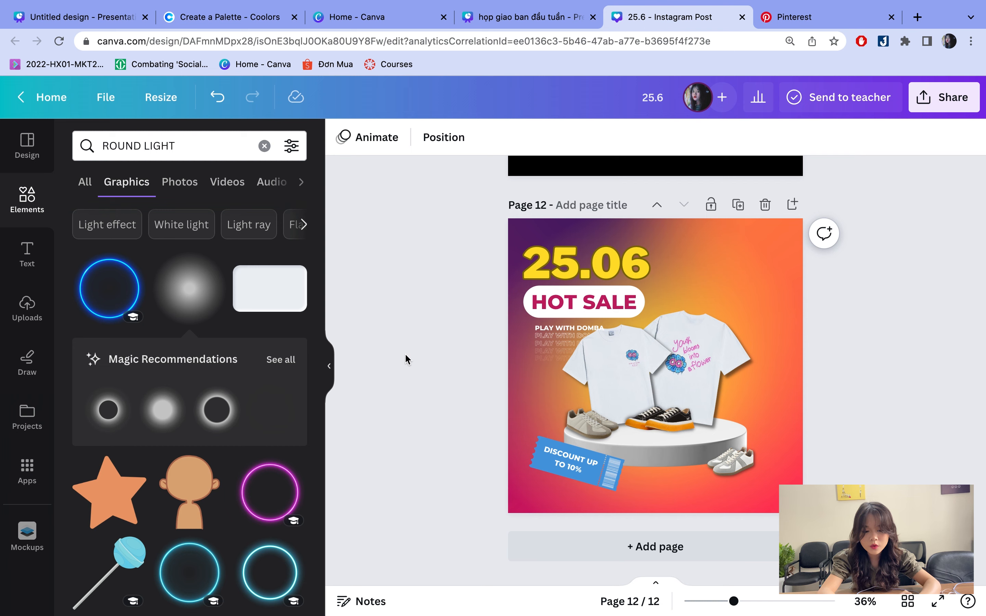
scroll(405, 357, "up", 20)
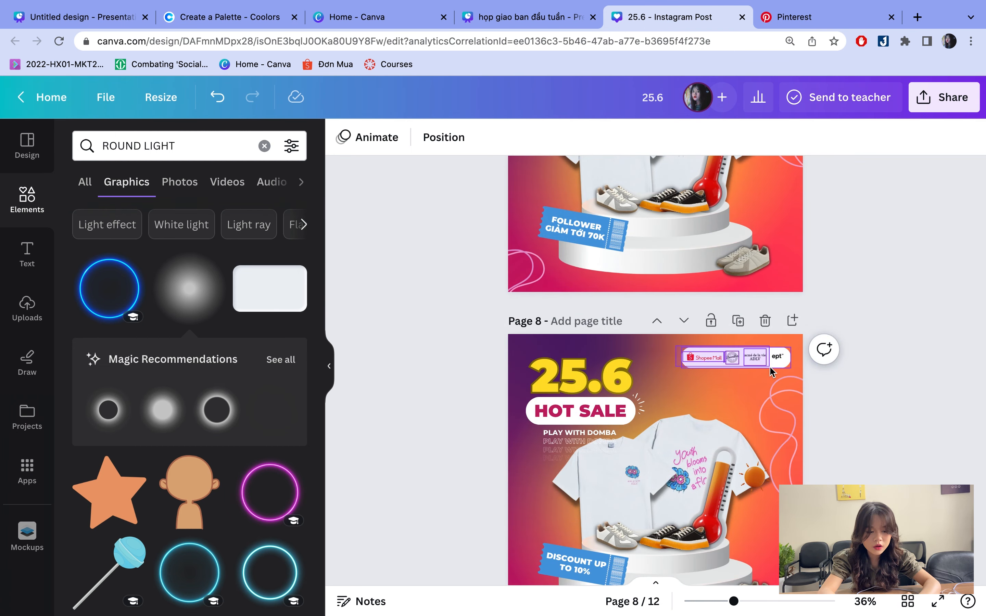
left_click(778, 372)
scroll(779, 372, "down", 20)
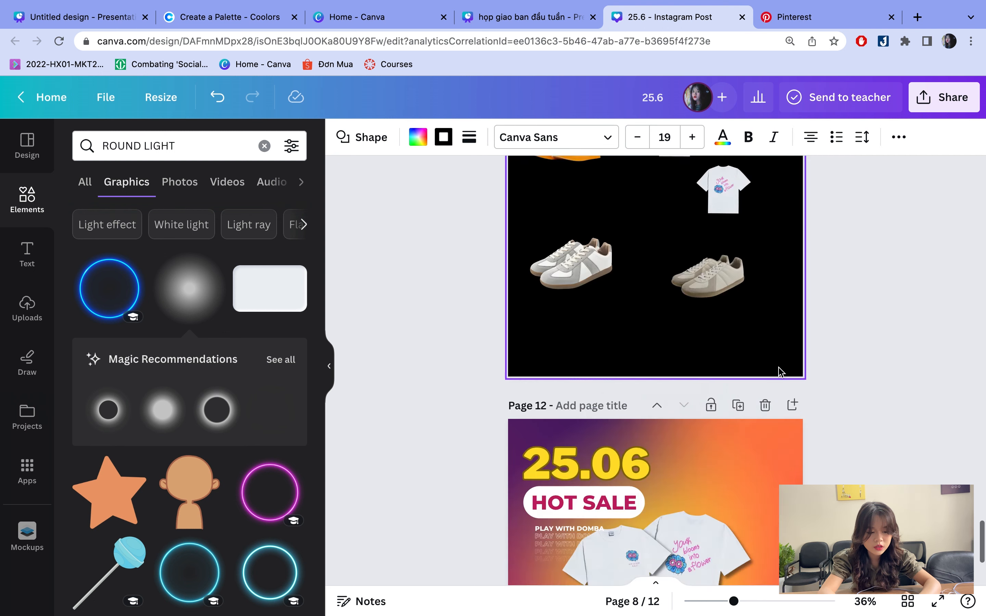
left_click(730, 231)
key("super+v")
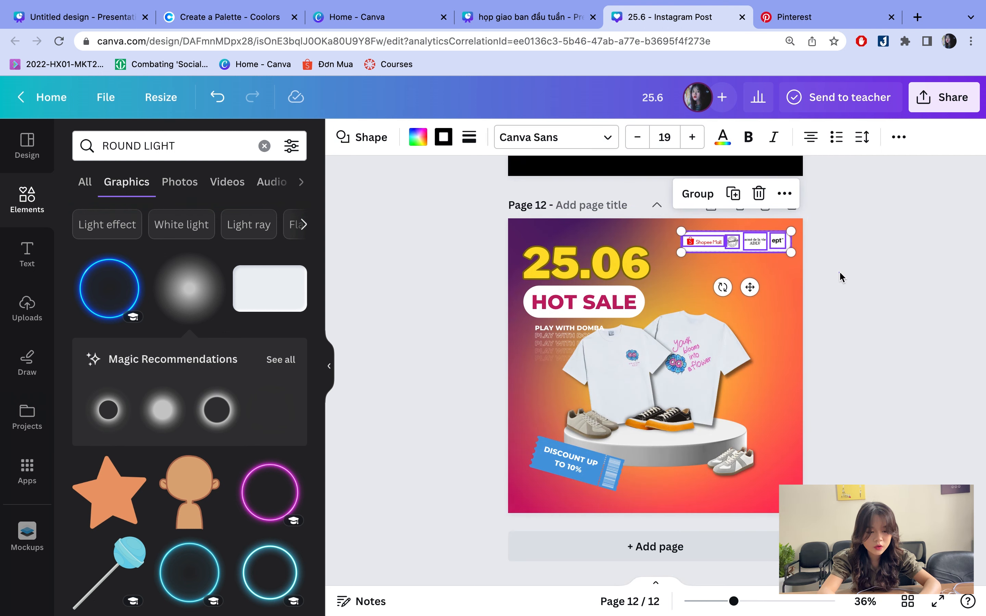
left_click(826, 279)
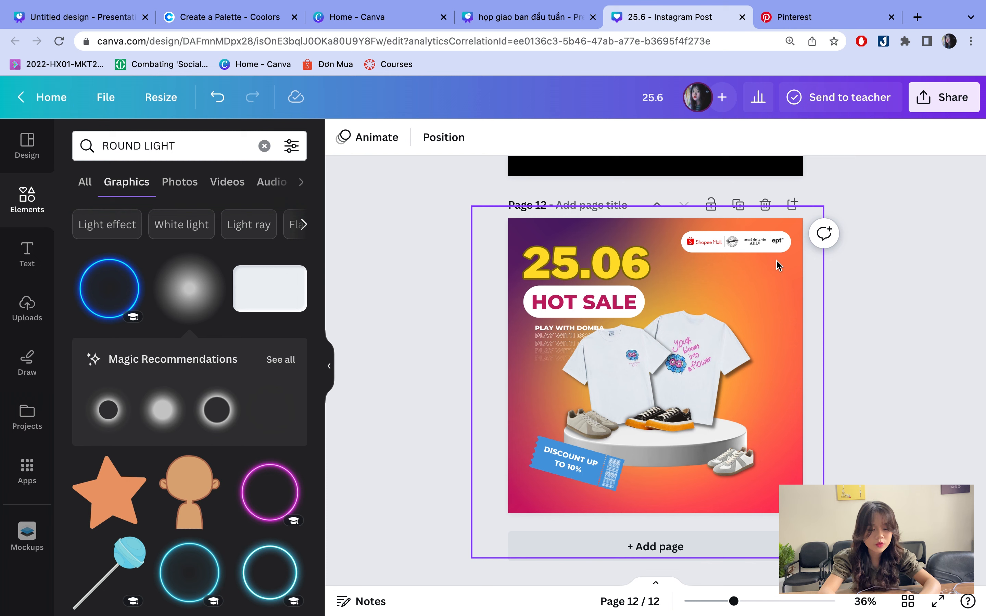
- Try removing the white rounded shape behind the brand logos, and undo its deletion
scroll(778, 265, "up", 5)
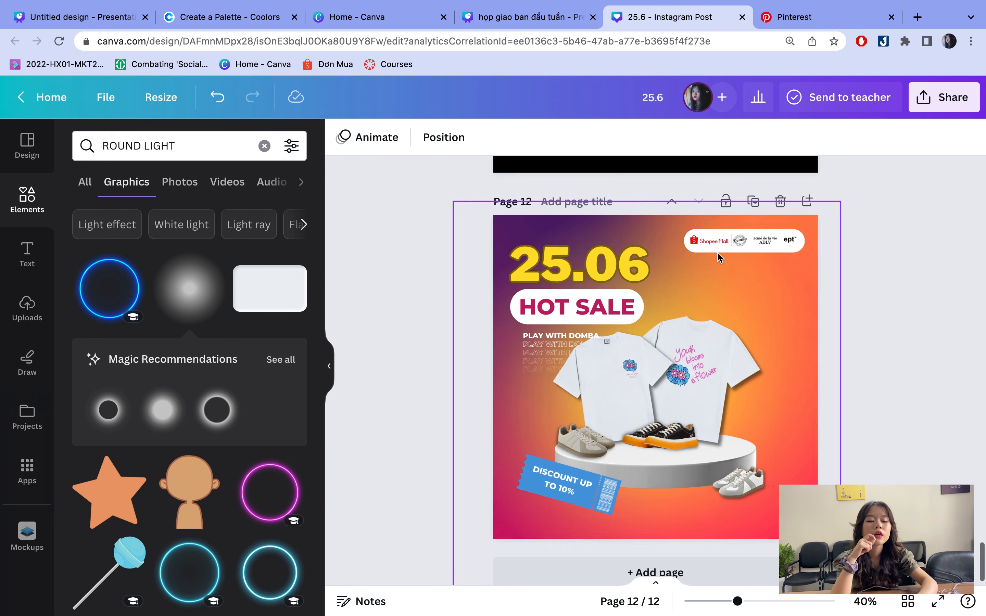
left_click(743, 214)
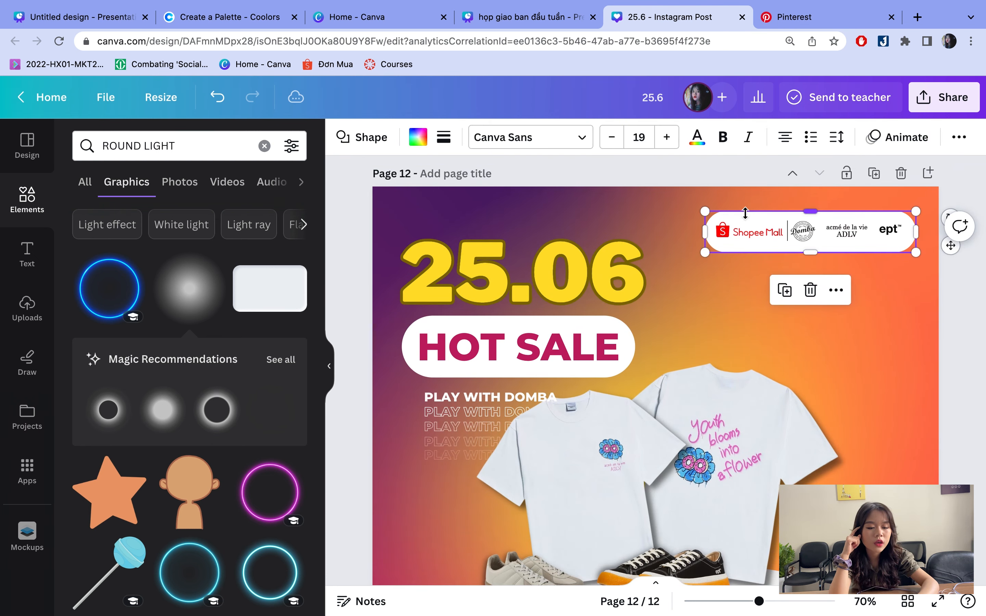
key("Delete")
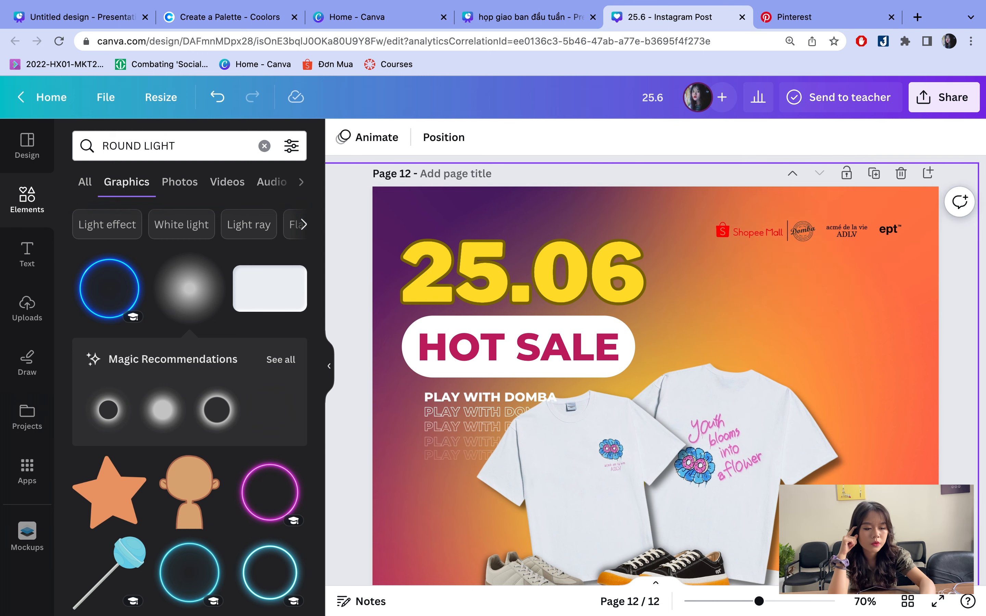
scroll(756, 240, "down", 5)
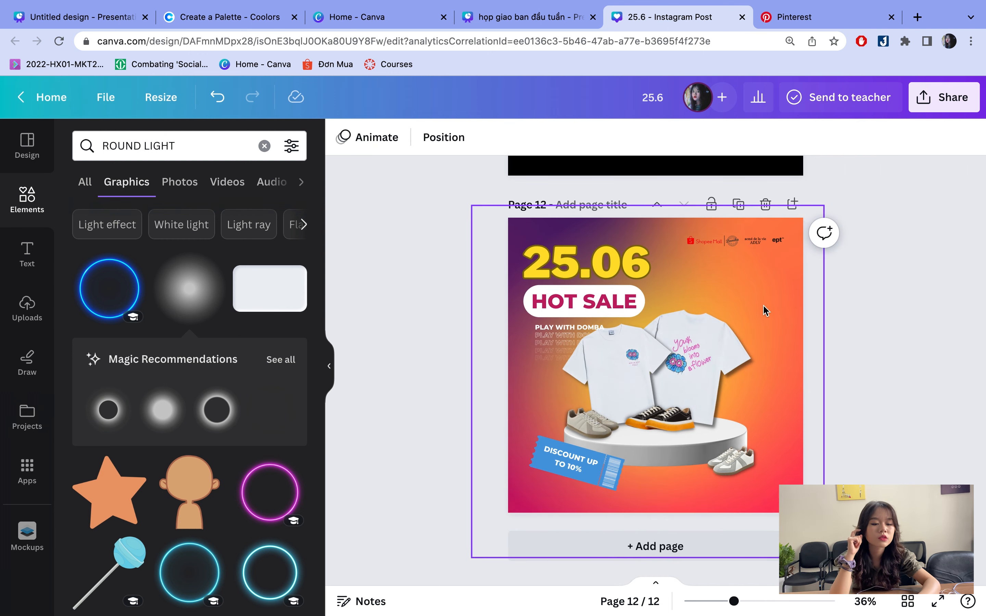
key("ctrl+z")
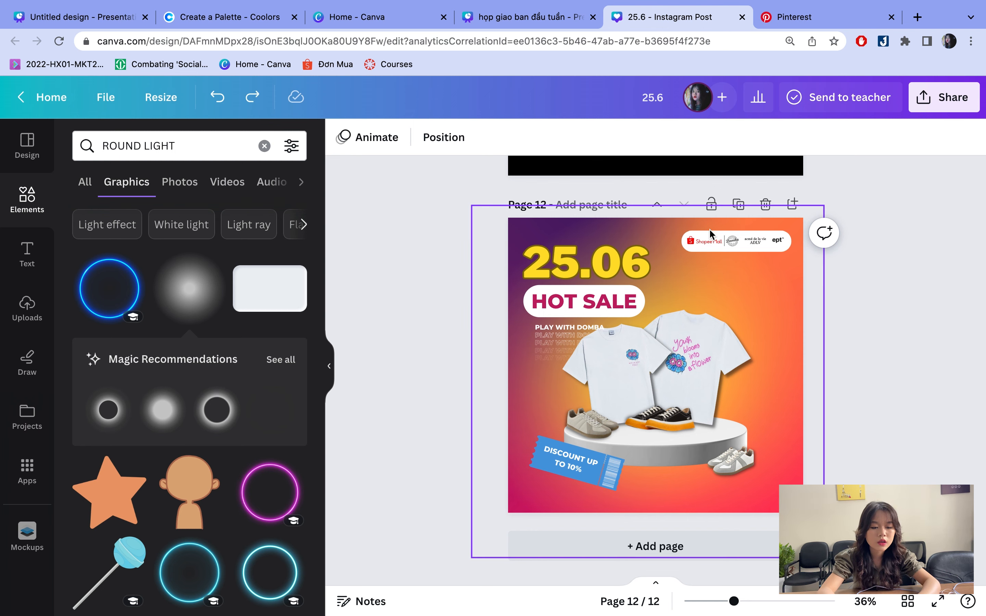
scroll(711, 233, "up", 1)
scroll(710, 233, "up", 2)
left_click(744, 240)
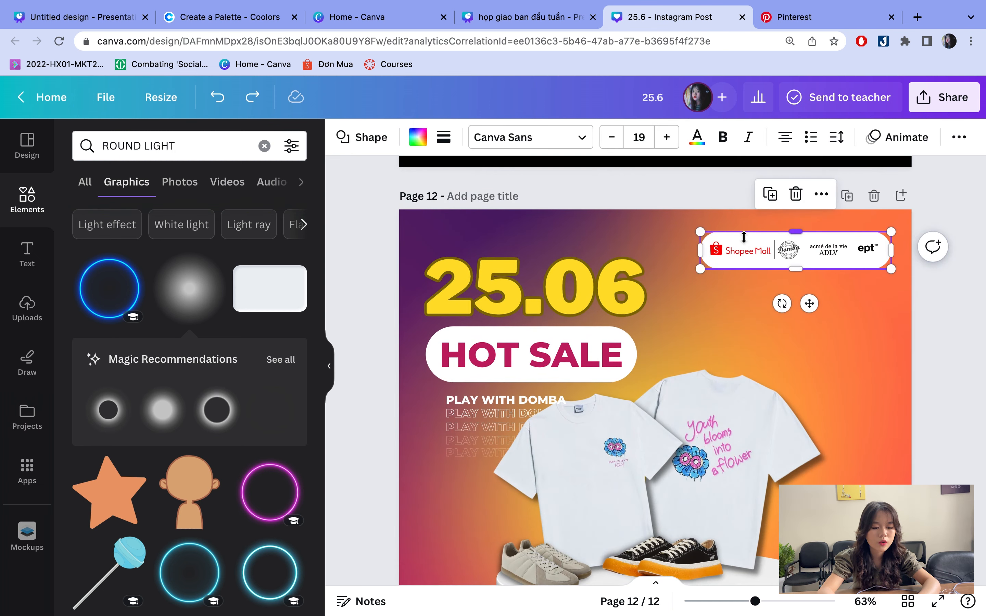
scroll(744, 236, "down", 4)
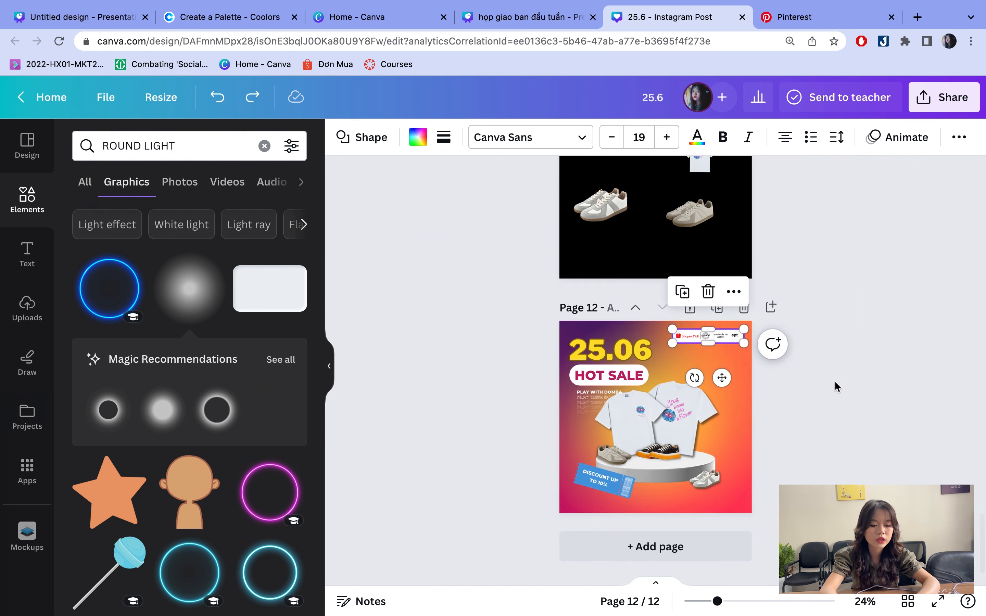
left_click(832, 392)
scroll(714, 414, "up", 3)
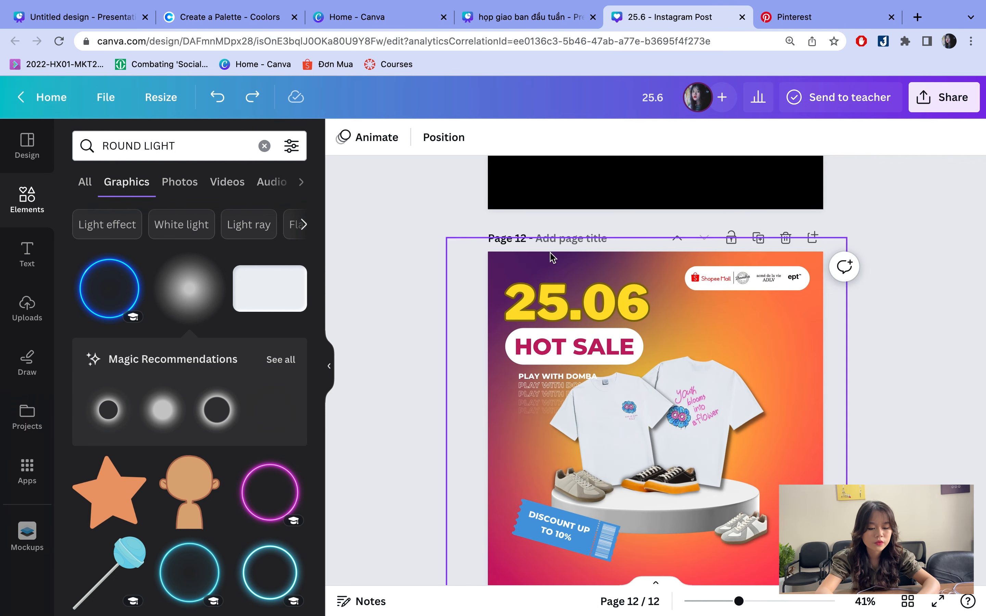
- Preview the page 12 post in full screen, and return to the editor with the element library collapsed
left_click(549, 253)
left_click(941, 599)
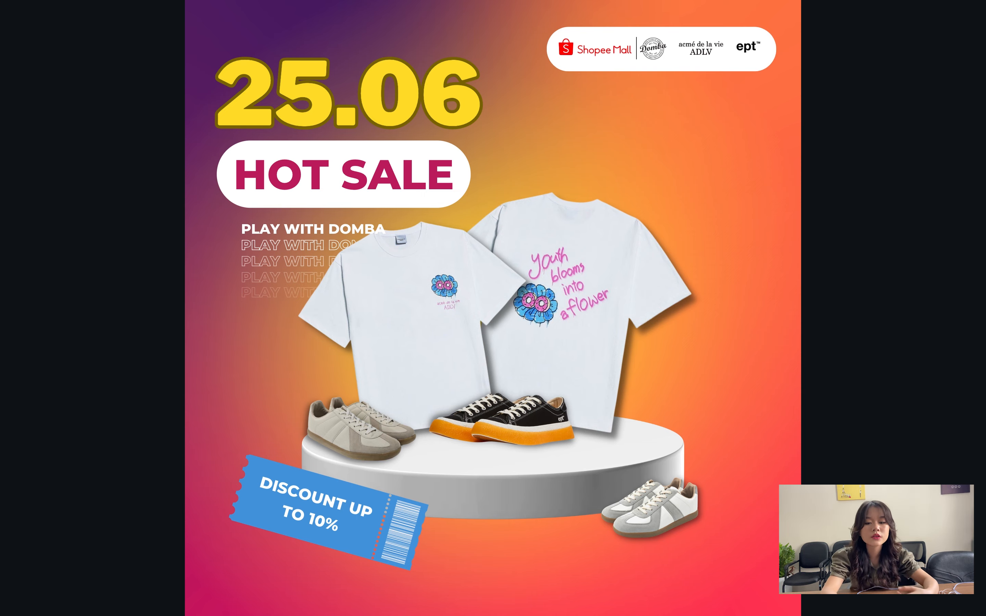
key("Escape")
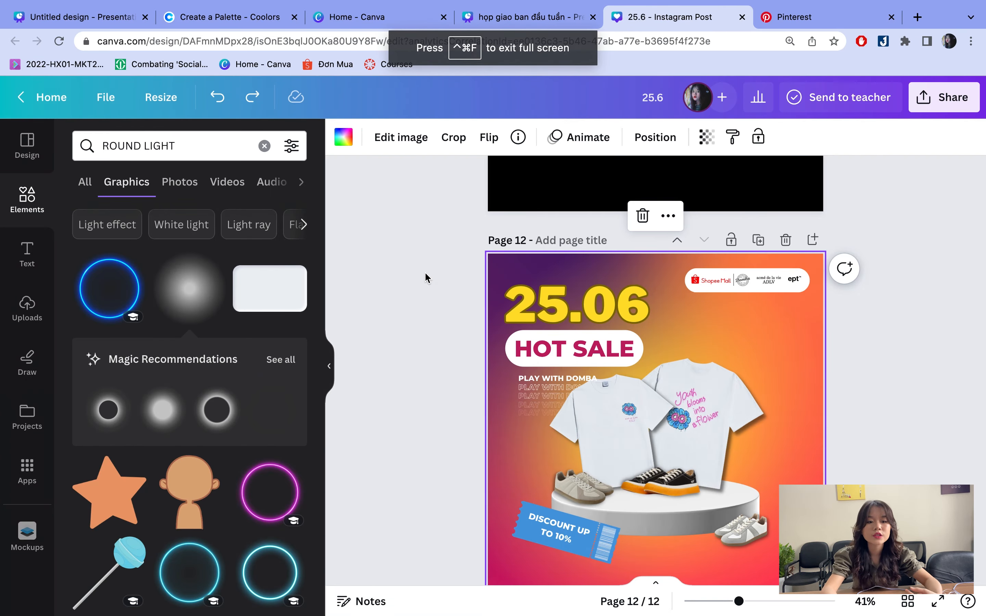
left_click(330, 377)
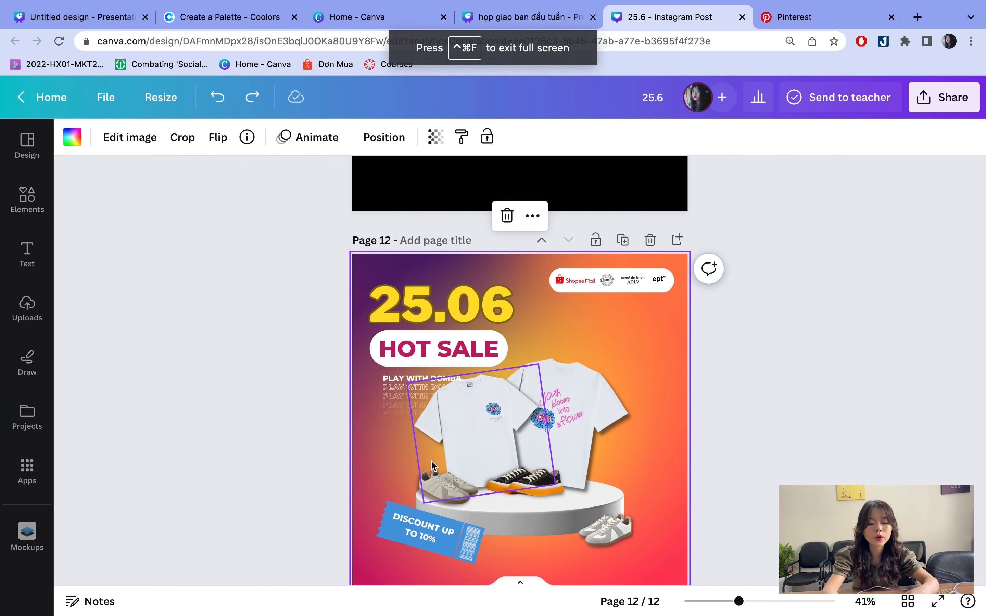
scroll(431, 460, "down", 2)
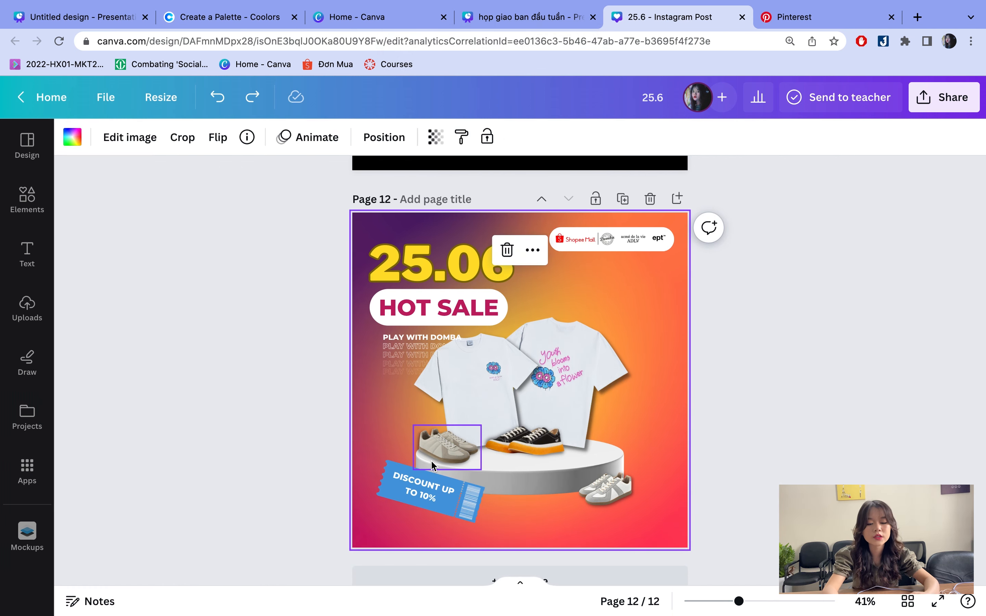
left_click(825, 395)
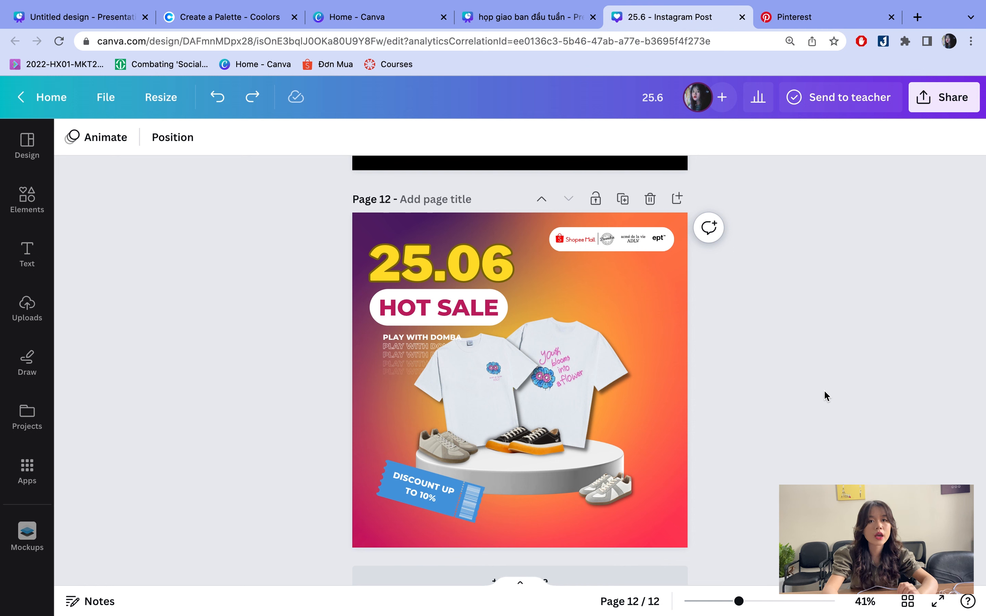